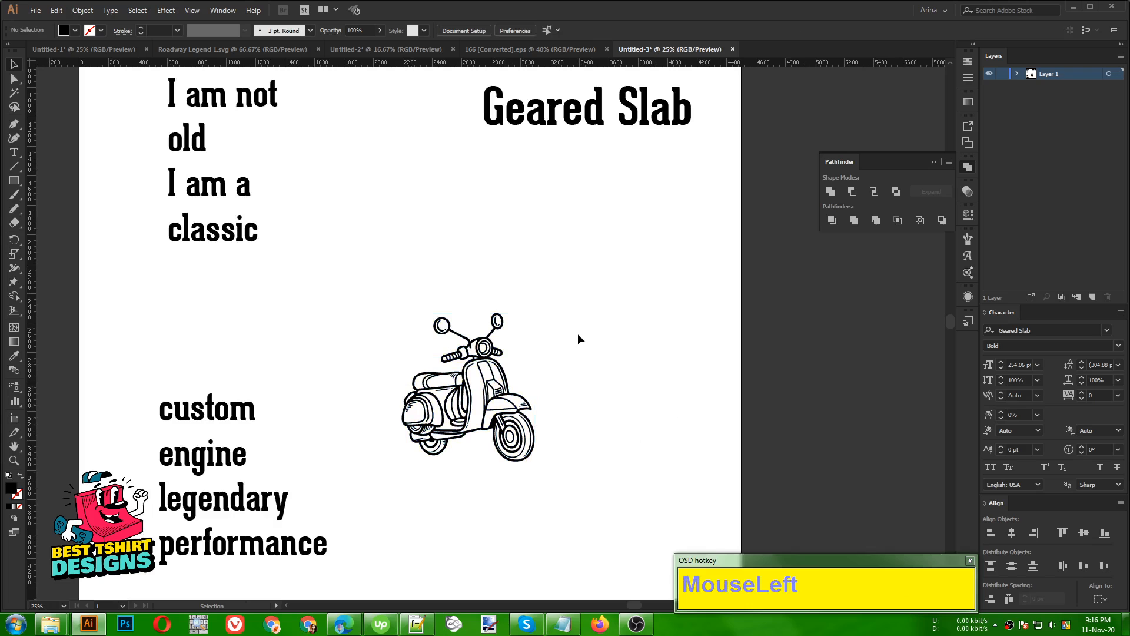
Enlarge the scooter illustration proportionally to about 1233 px wide by 1377 px high
drag(578, 281, 360, 491)
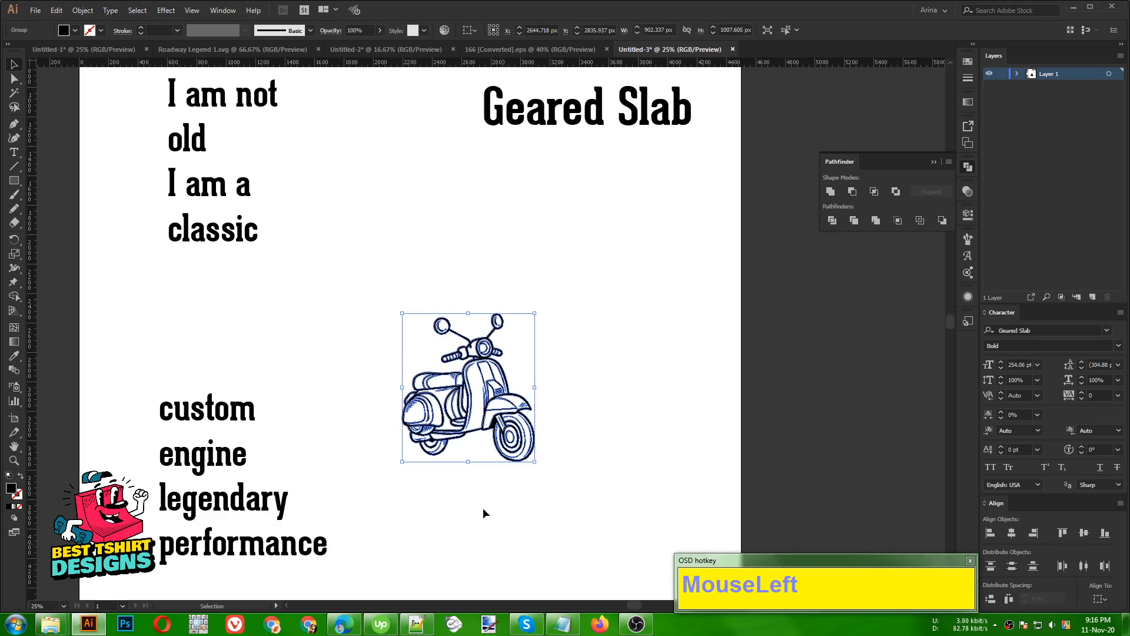
click(401, 288)
drag(389, 252, 606, 406)
click(605, 407)
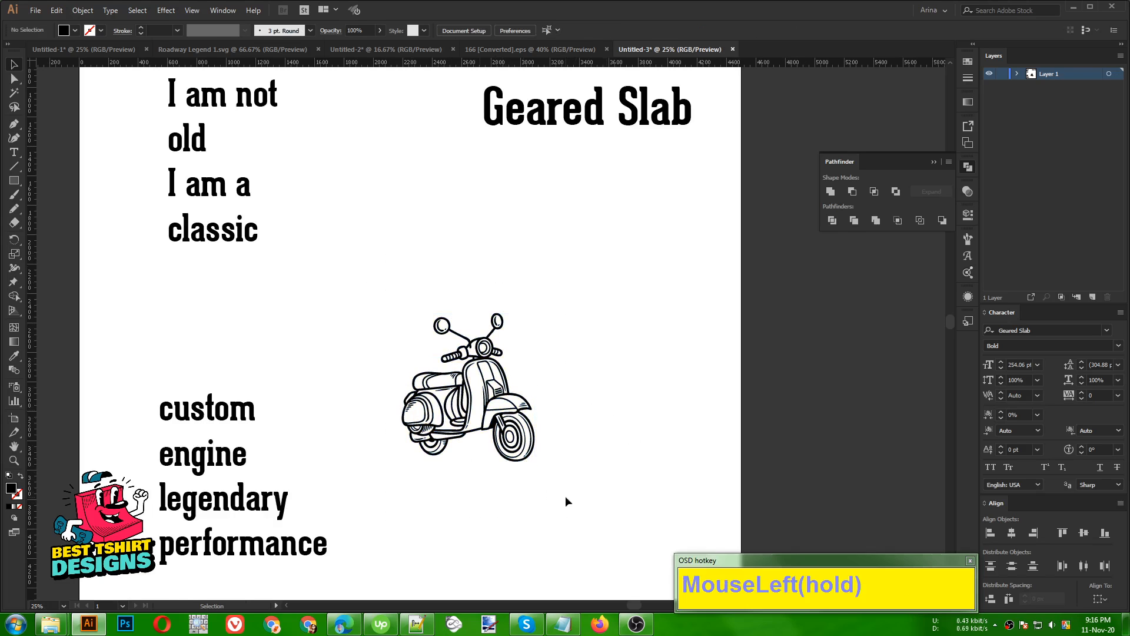
drag(379, 263, 606, 565)
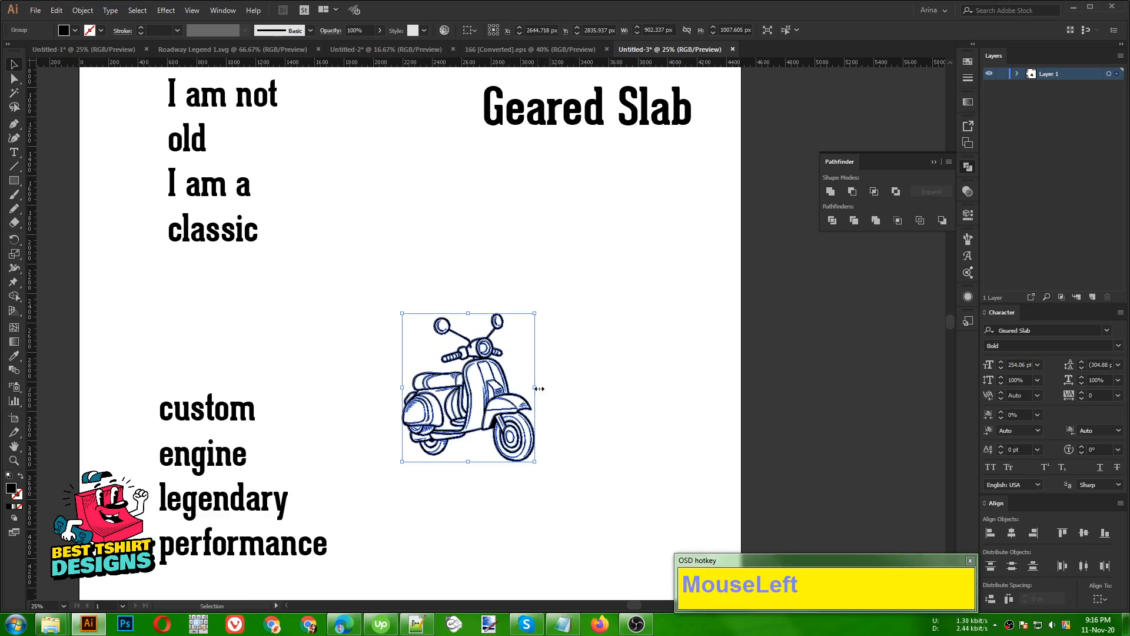
drag(540, 389, 614, 399)
click(613, 398)
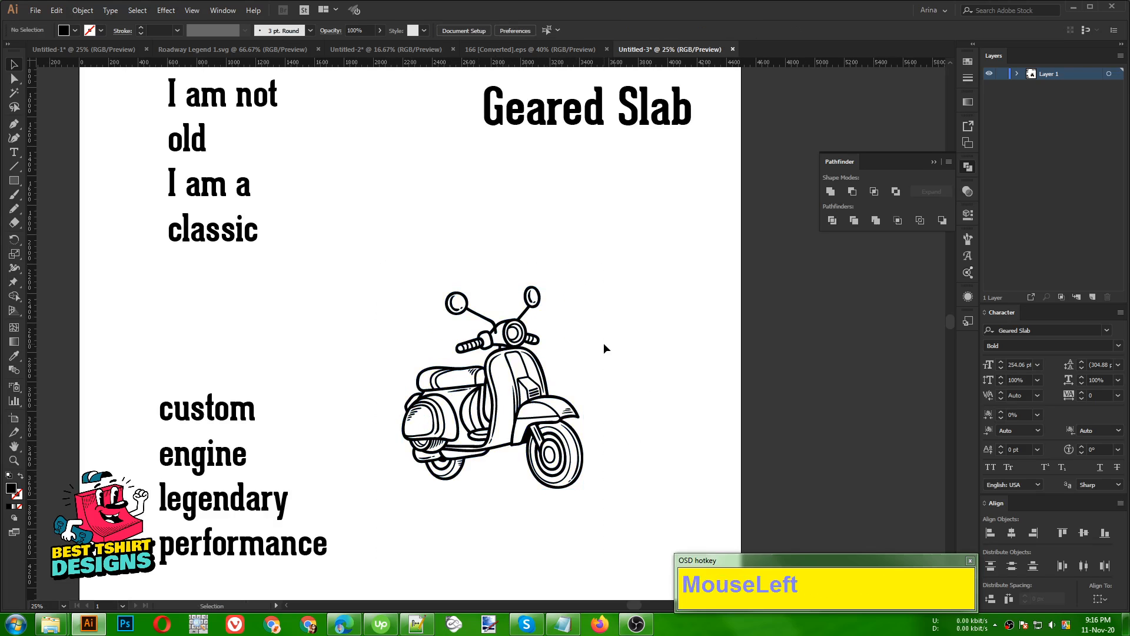
drag(361, 228, 628, 463)
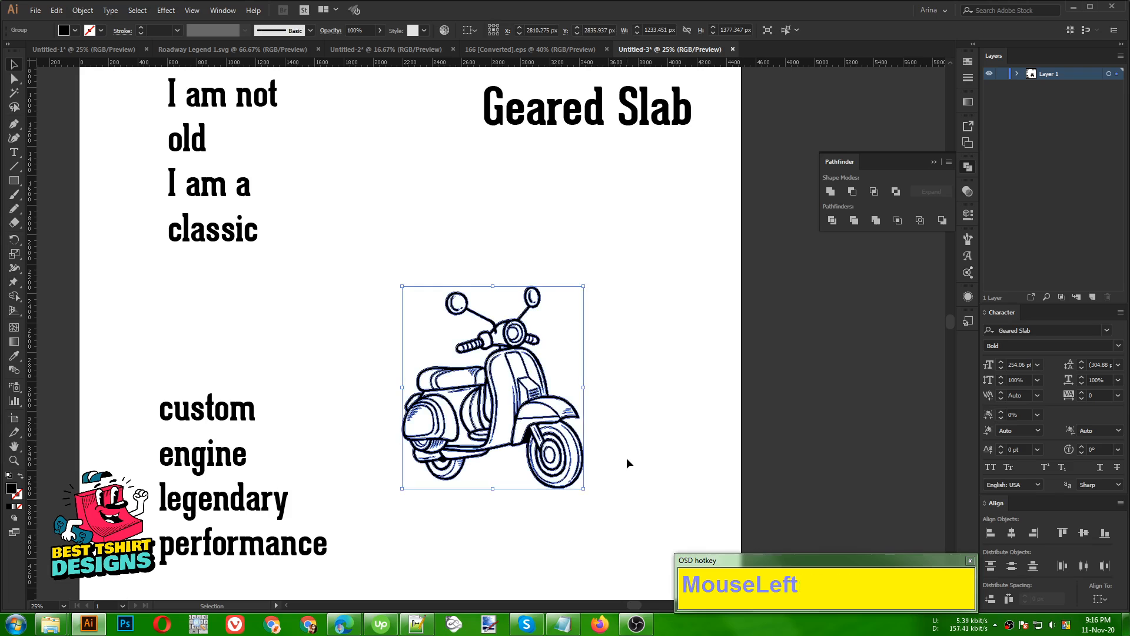
click(628, 462)
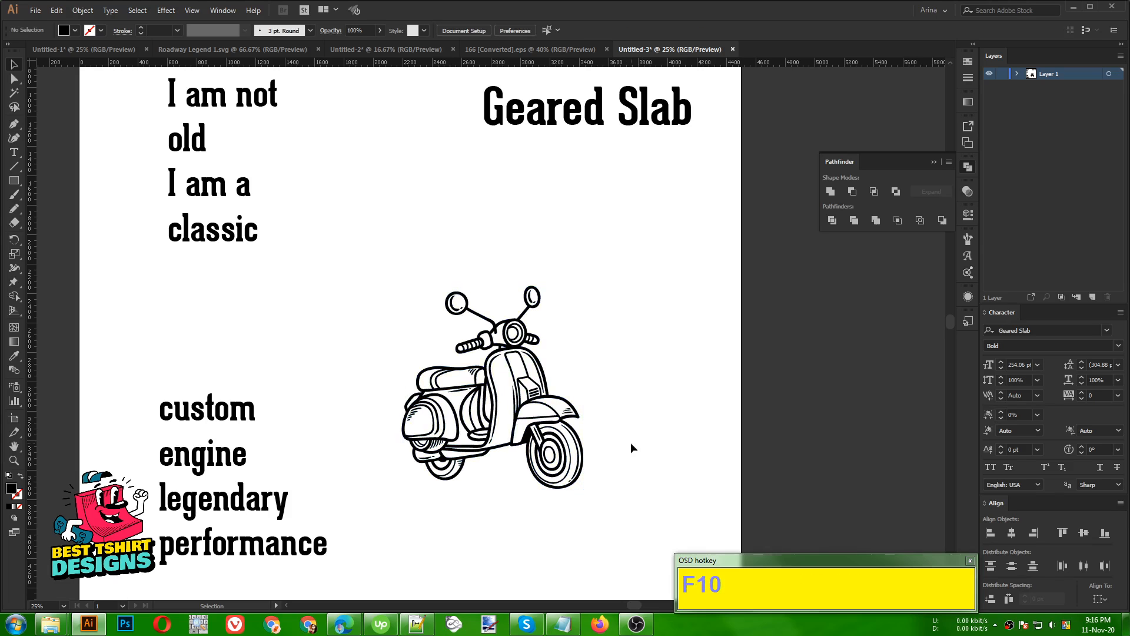
drag(593, 226, 425, 547)
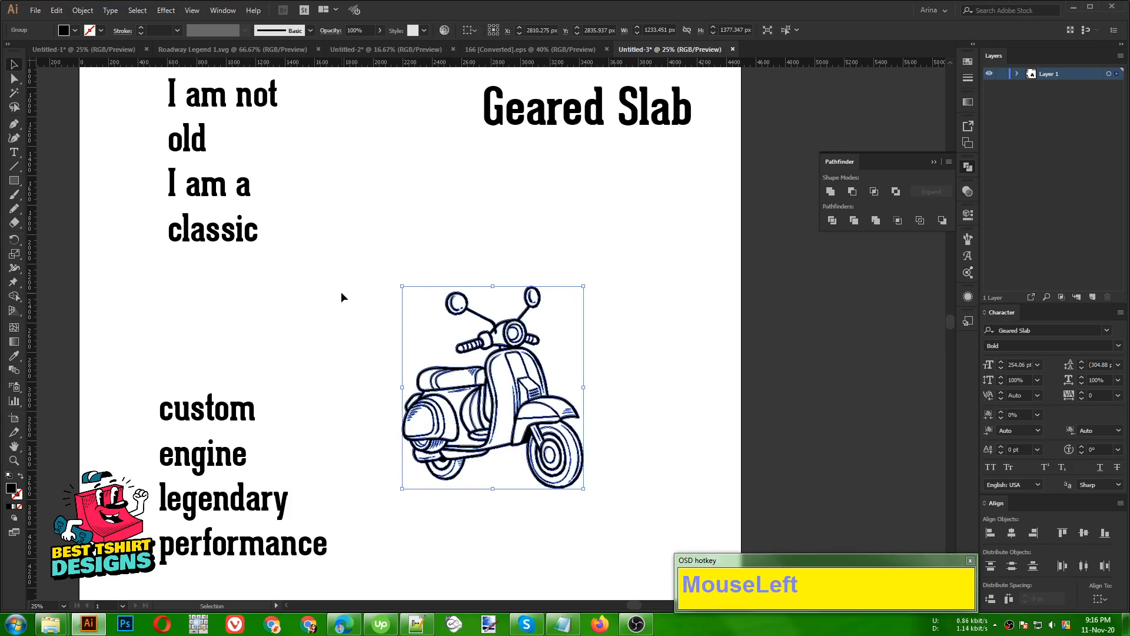
drag(374, 228, 600, 559)
Switch to the browser to view the scooter's source vector on Freepik, and return to Illustrator
click(344, 624)
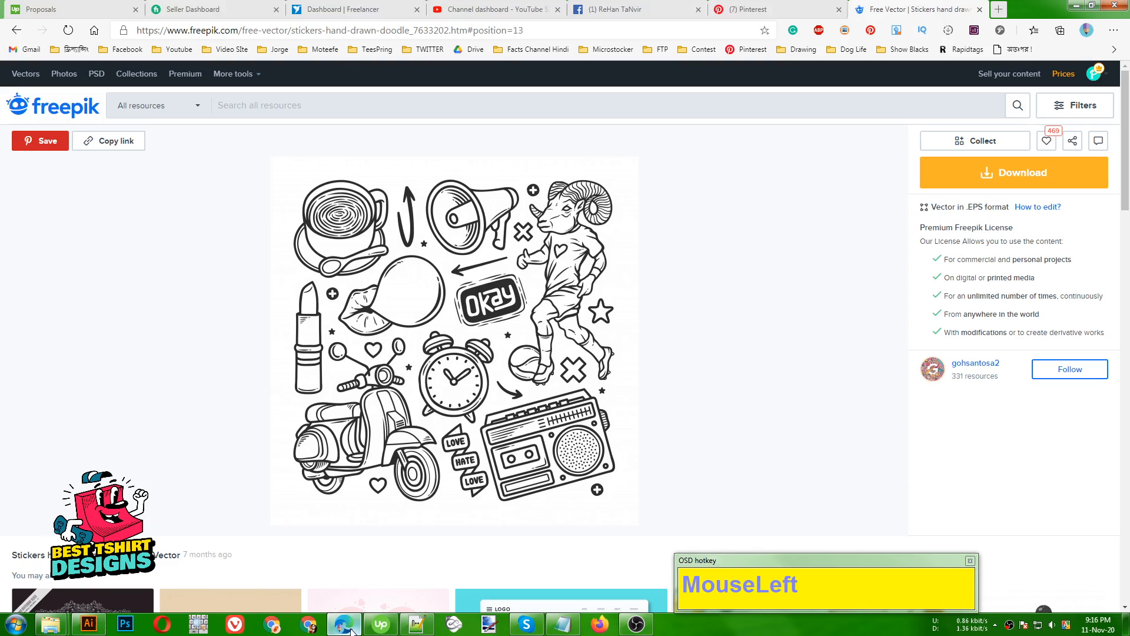
scroll(536, 252, down, 4)
scroll(536, 251, up, 4)
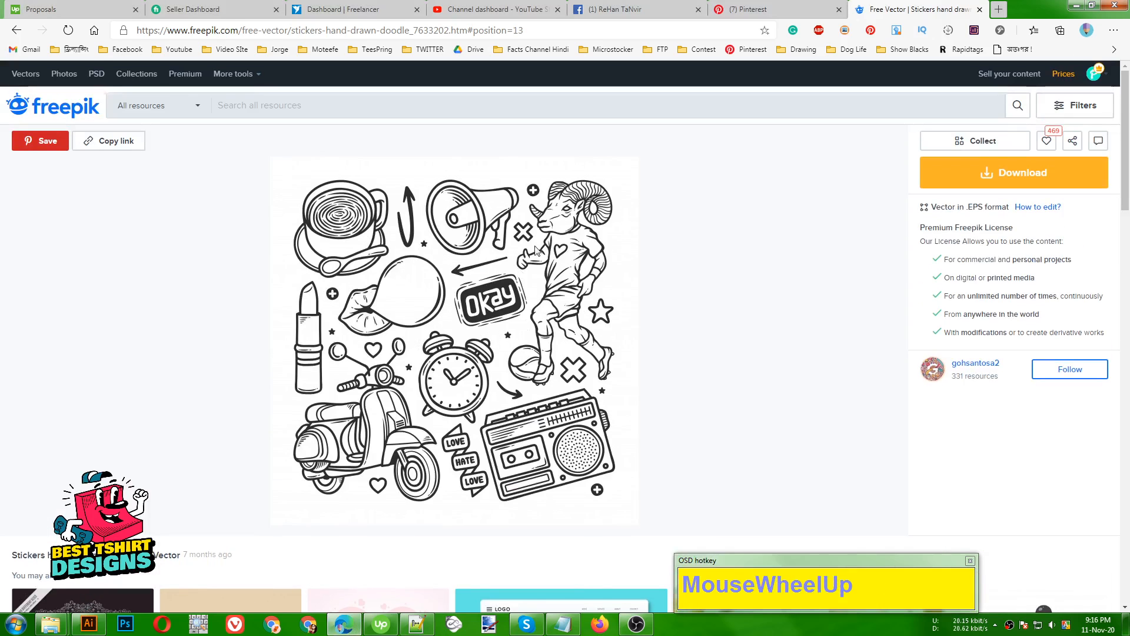
mouse_move(487, 351)
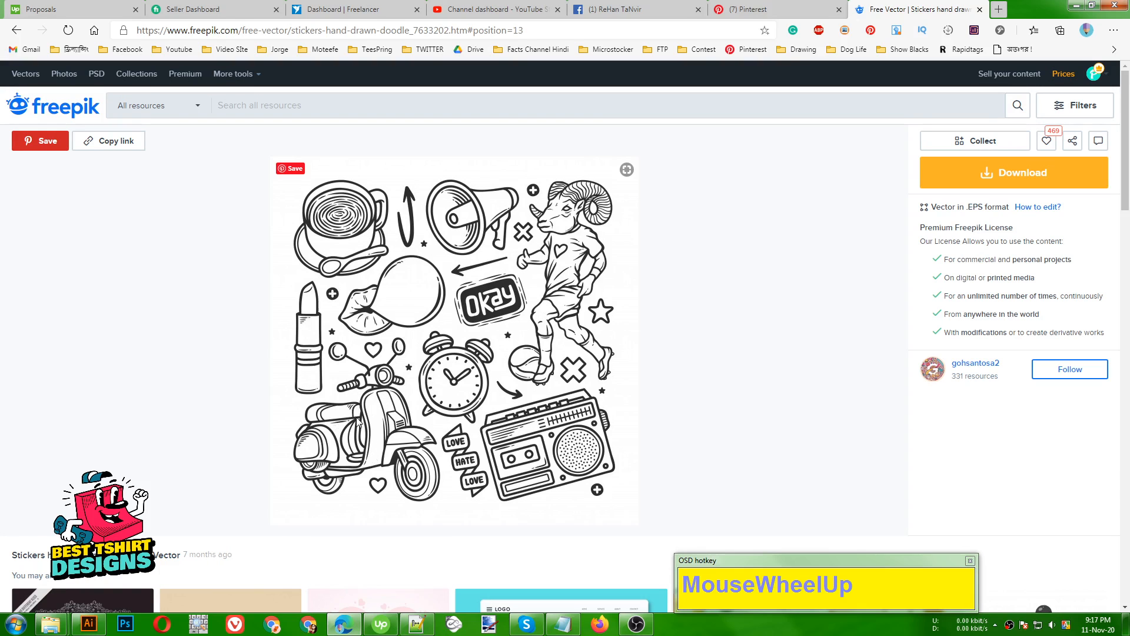
click(89, 623)
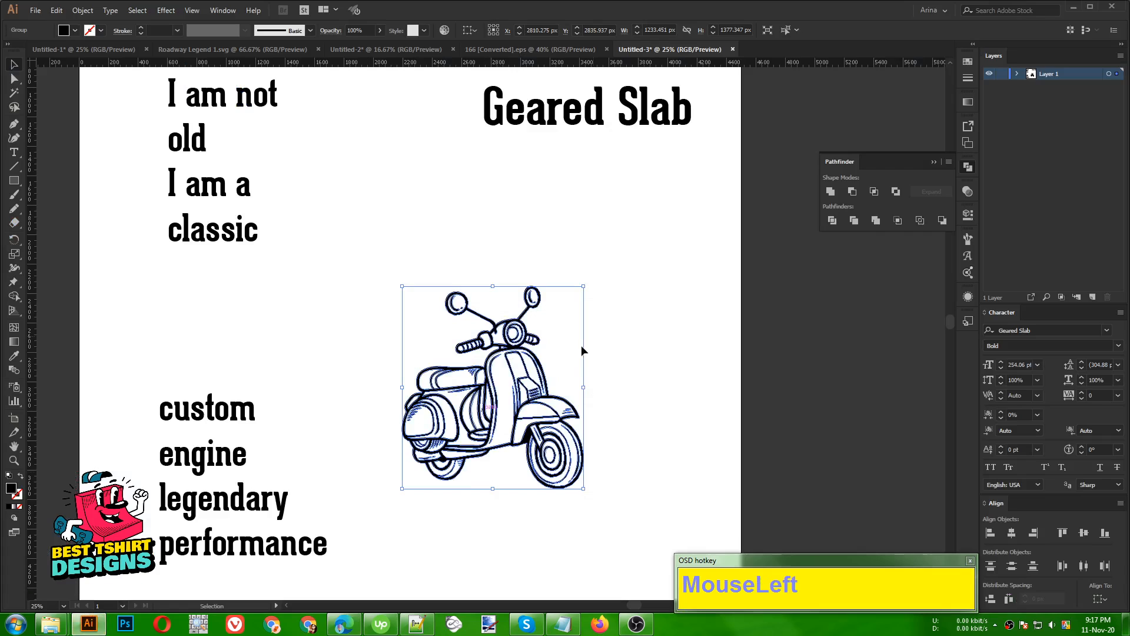
click(597, 326)
drag(593, 283, 399, 516)
click(391, 245)
drag(390, 231, 606, 524)
click(624, 432)
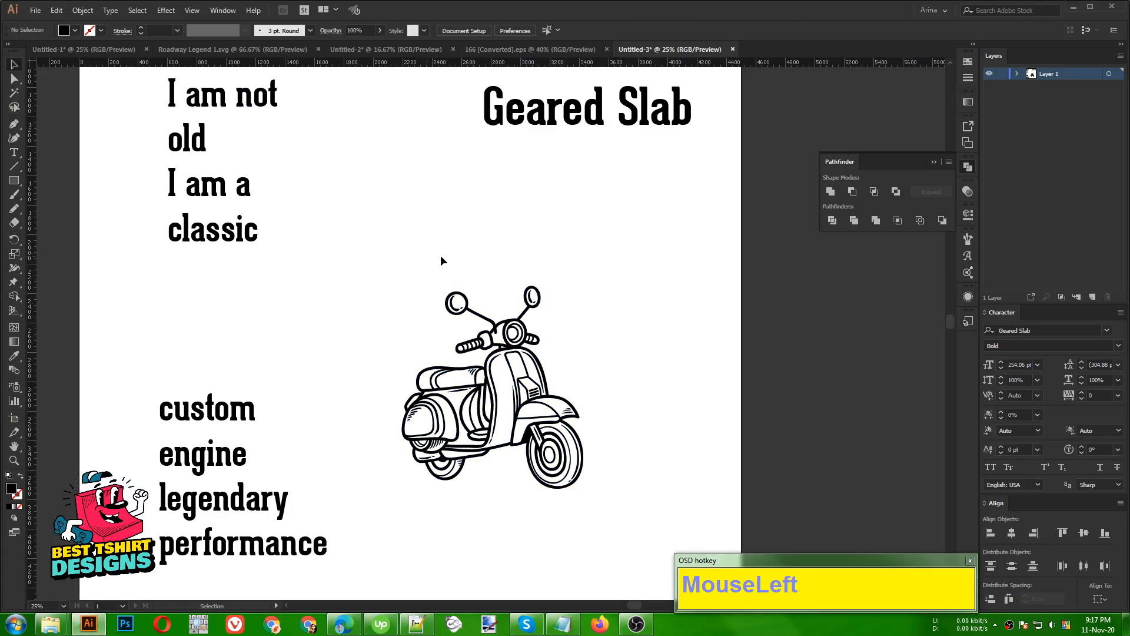
drag(411, 251, 614, 536)
click(651, 471)
alt+scroll(408, 419, down, 1)
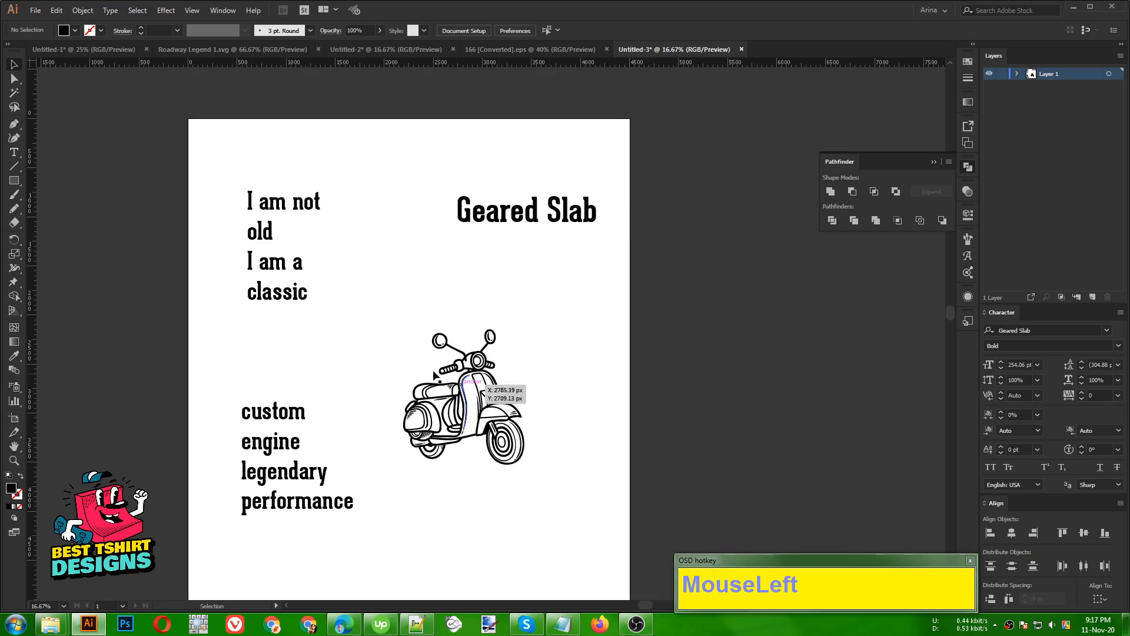
Review the design elements on the artboard: the two slogan text blocks, the scooter and the Geared Slab font sample
drag(390, 308, 527, 466)
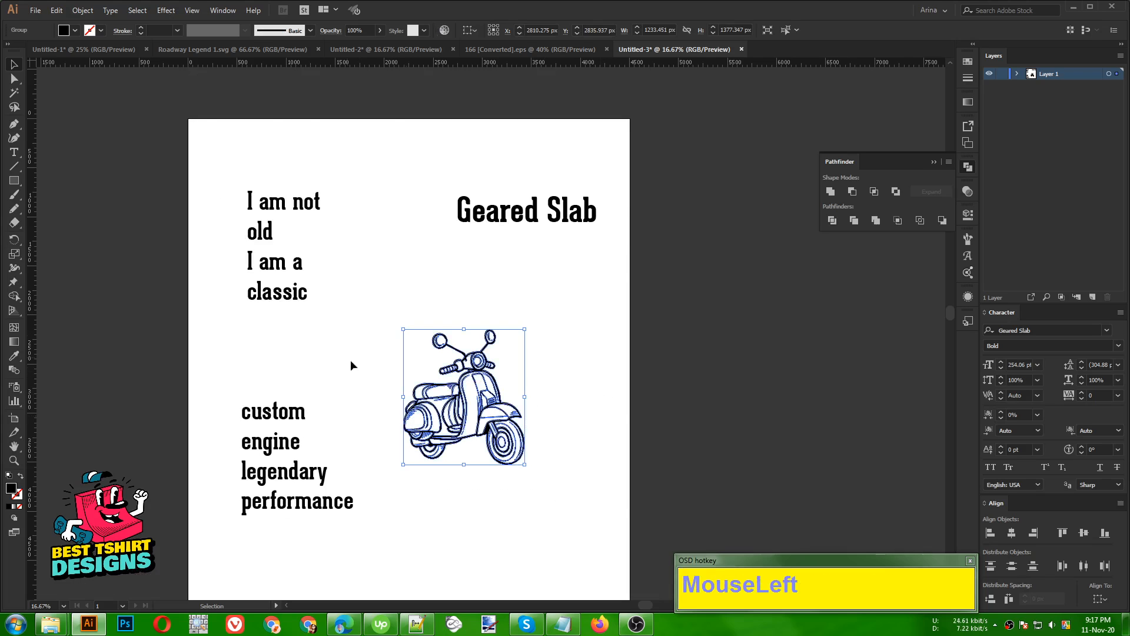
click(352, 341)
click(228, 178)
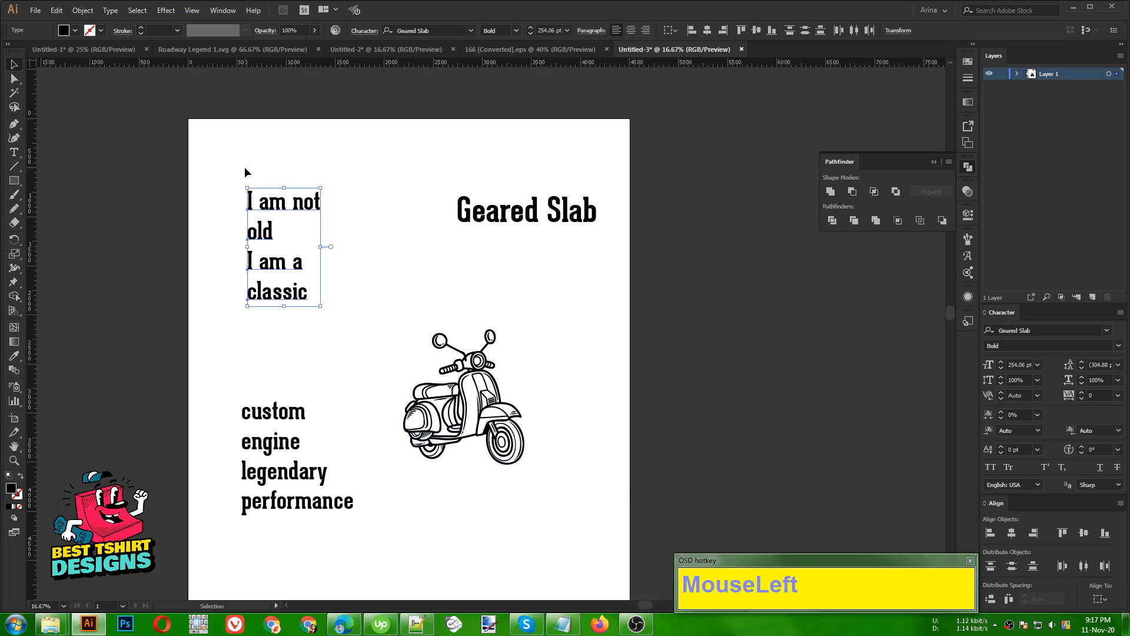
click(258, 159)
mouse_move(348, 340)
mouse_down()
mouse_move(203, 142)
mouse_move(365, 331)
mouse_up()
click(235, 176)
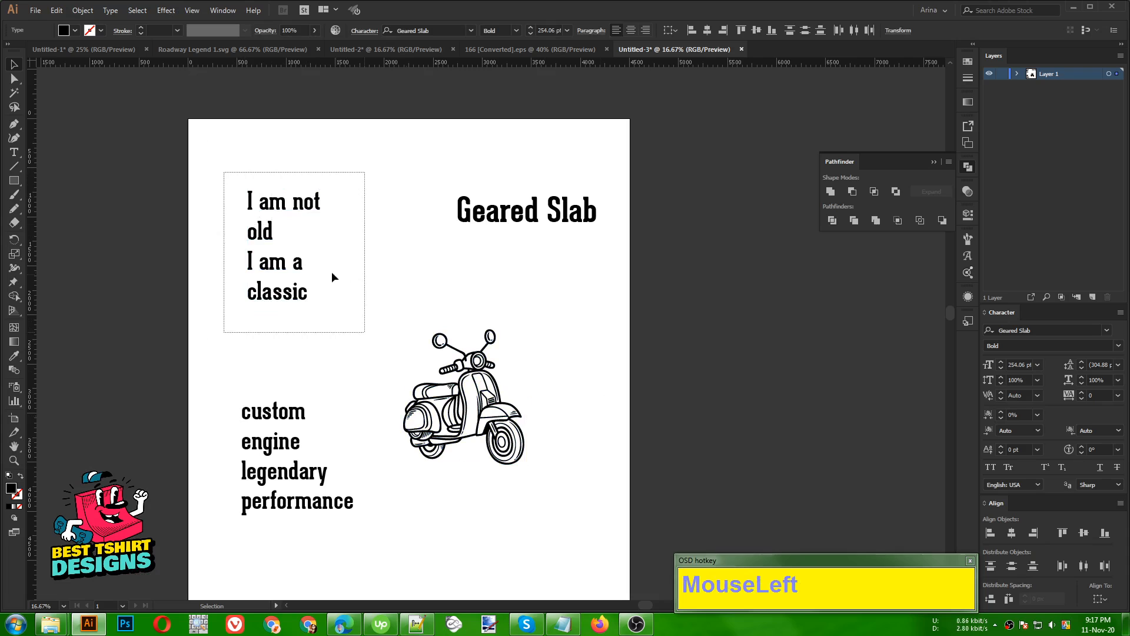
click(388, 277)
drag(225, 149, 359, 339)
click(429, 289)
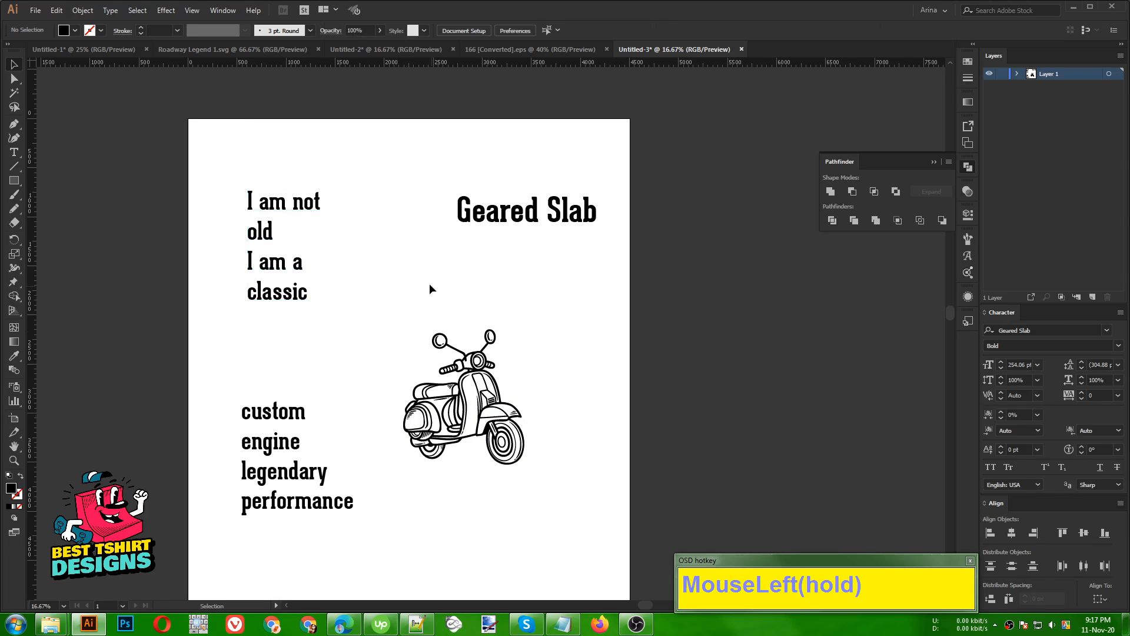
drag(332, 176, 315, 549)
click(214, 381)
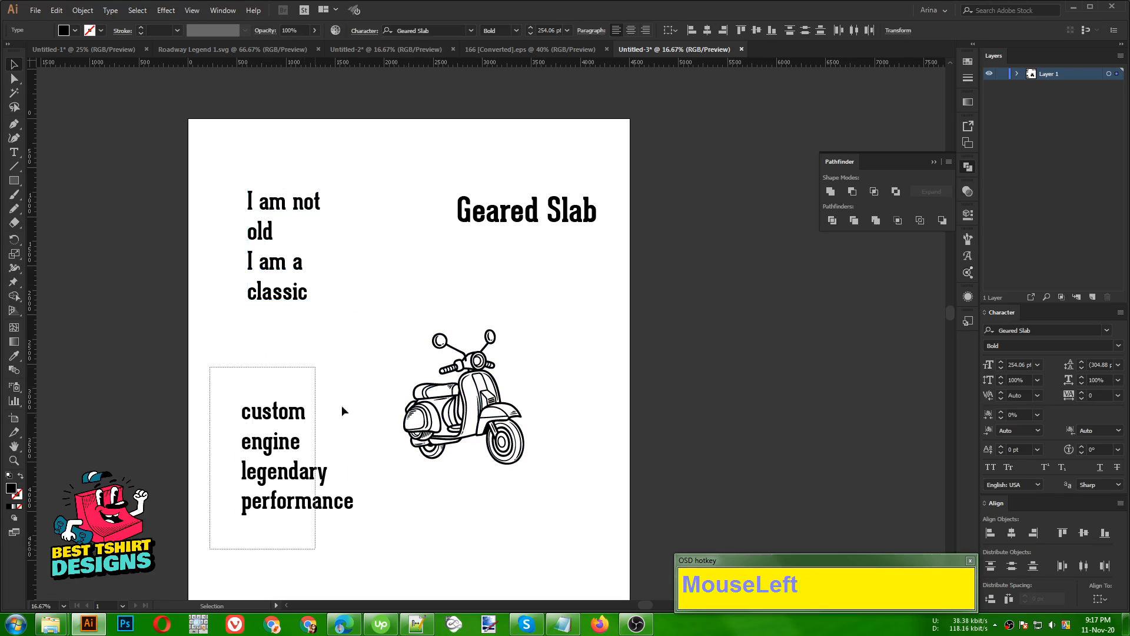
click(388, 334)
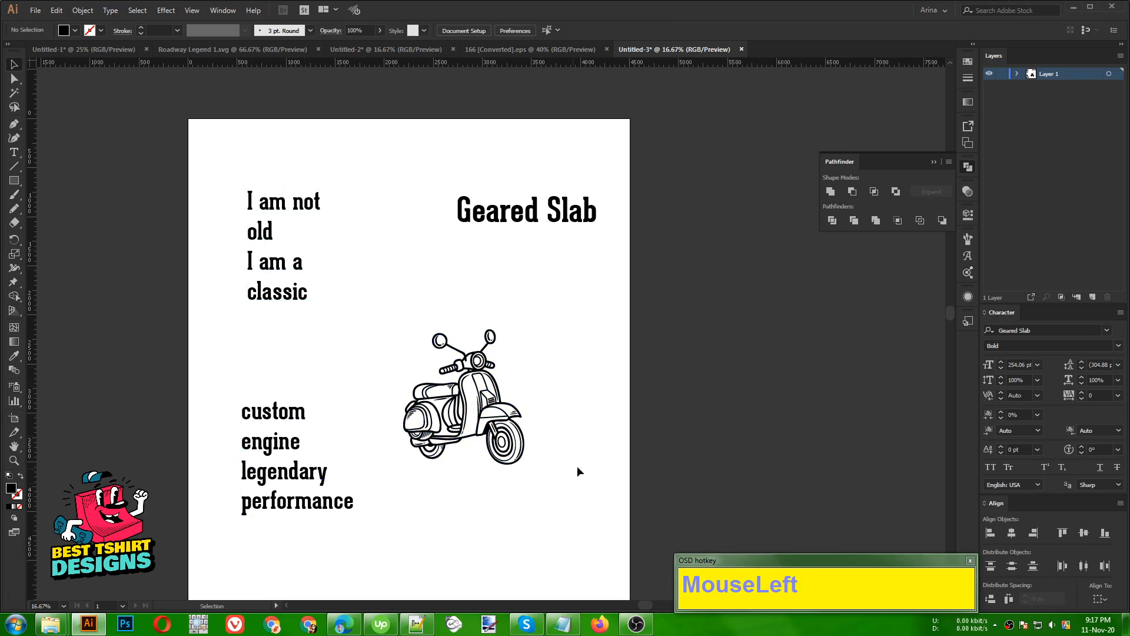
drag(323, 363, 256, 545)
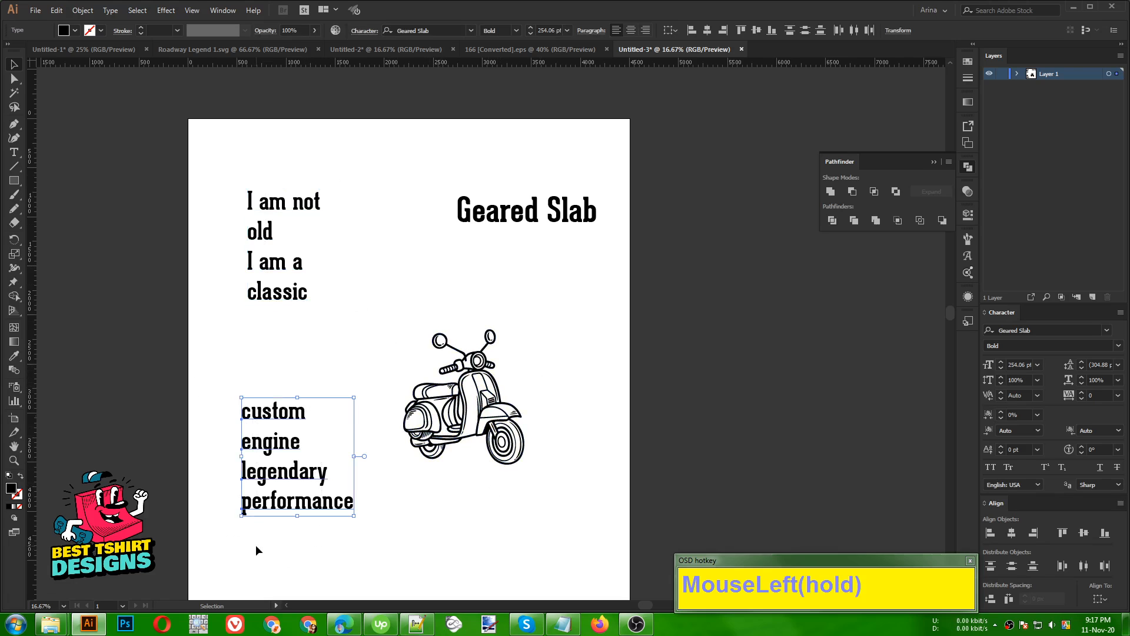
drag(374, 543, 230, 383)
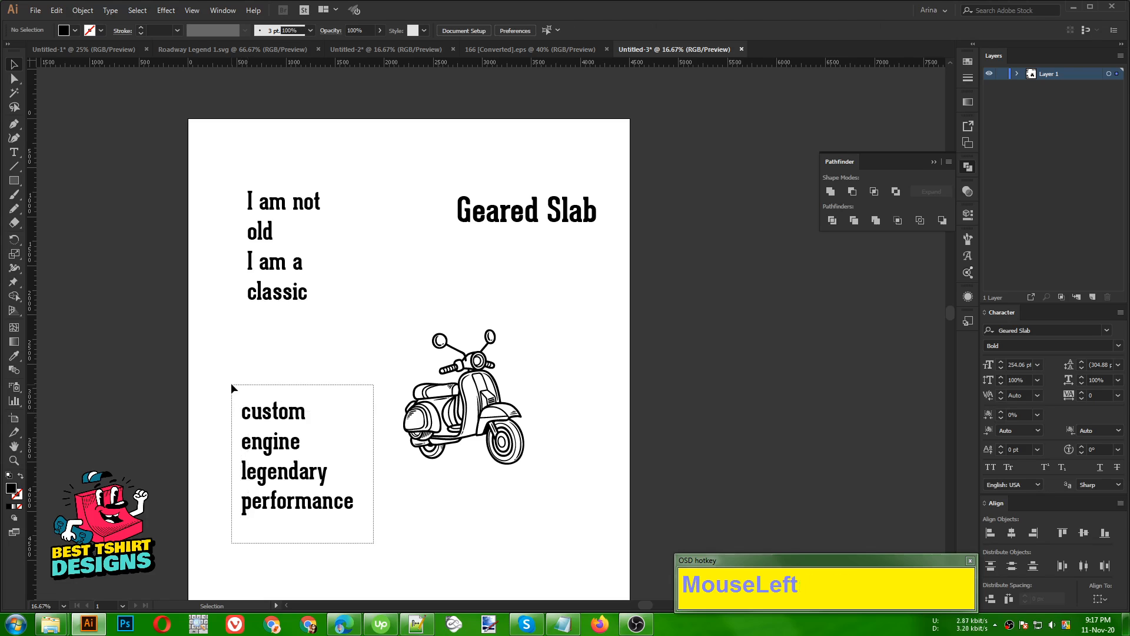
click(328, 374)
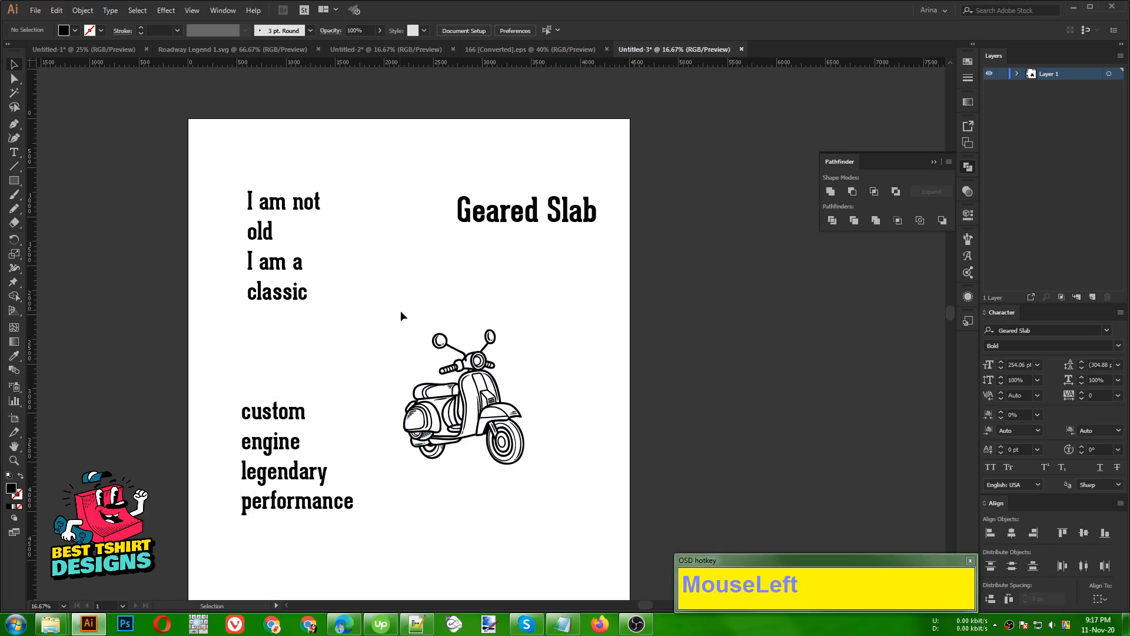
drag(392, 295, 549, 524)
click(585, 458)
click(546, 220)
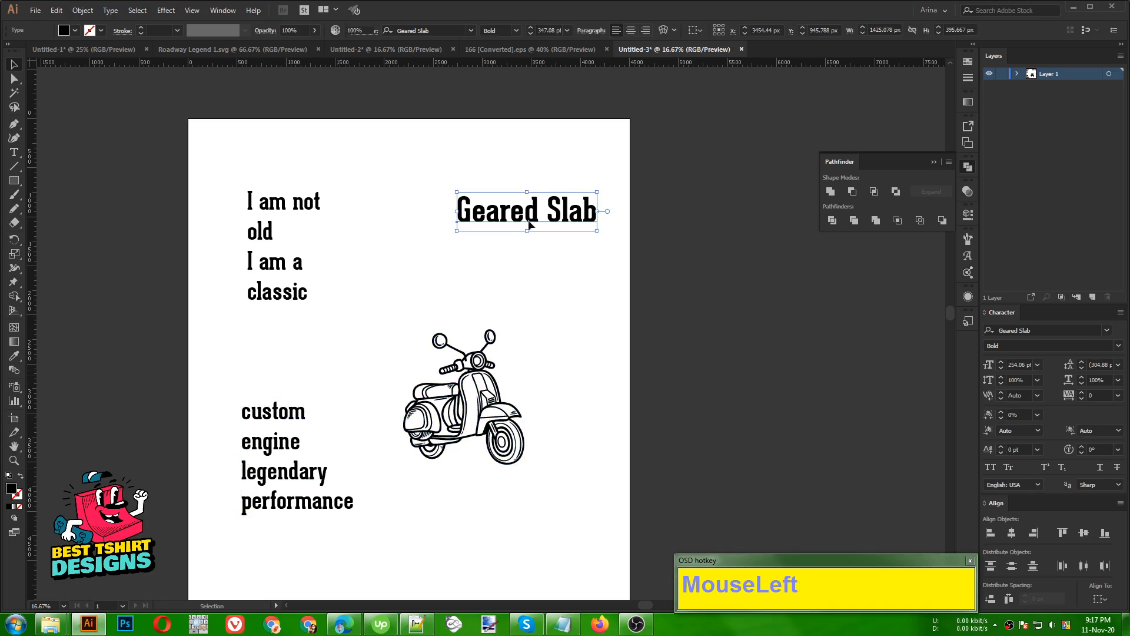
click(438, 283)
drag(393, 265, 617, 562)
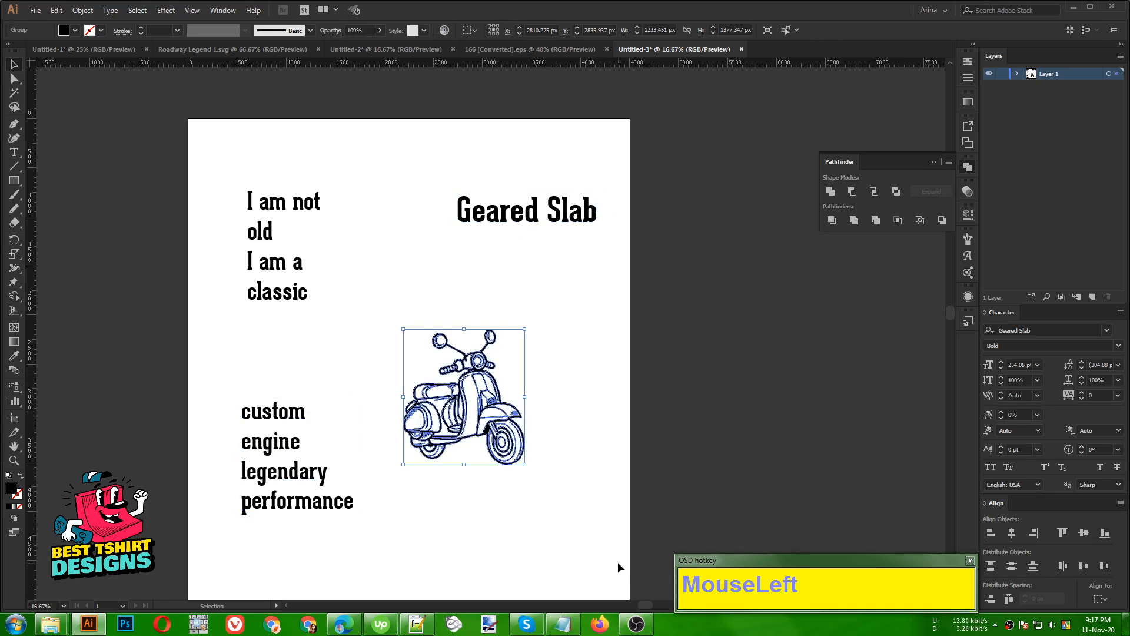
click(552, 474)
Place a vertical guide at the scooter's right edge and duplicate it to the left edge
scroll(482, 418, down, 3)
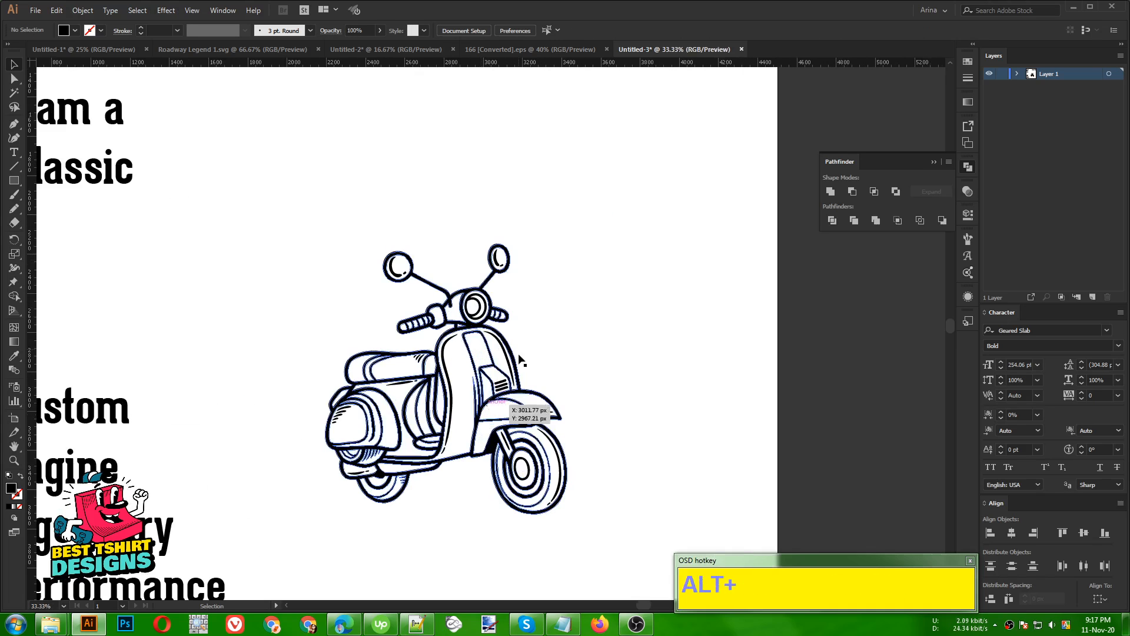
scroll(534, 345, up, 1)
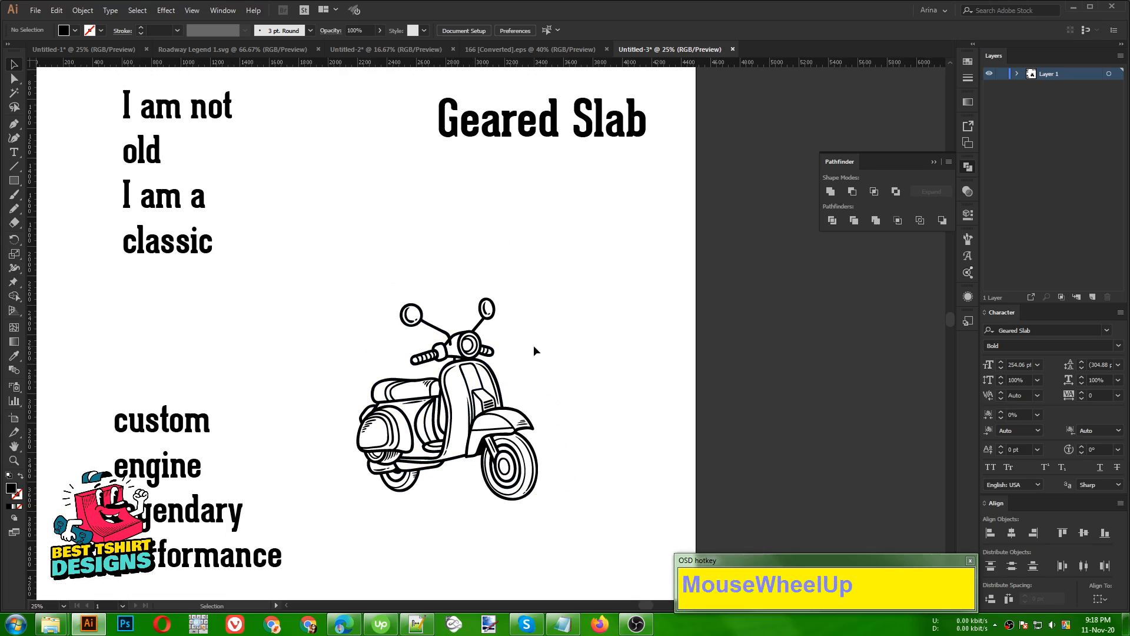
scroll(533, 347, up, 1)
scroll(481, 419, up, 1)
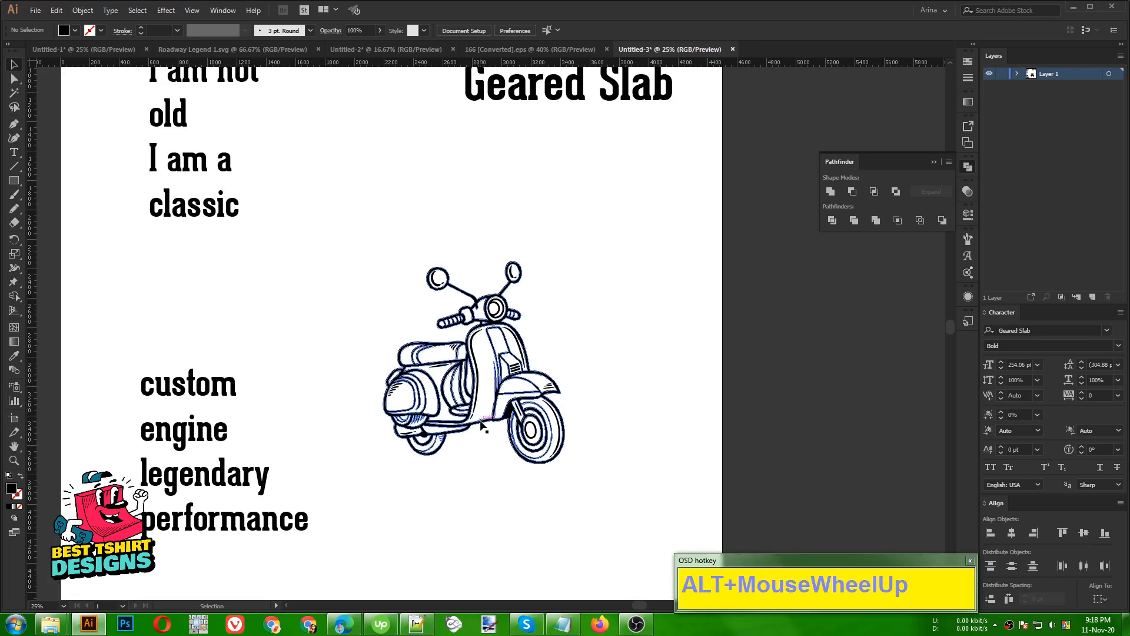
click(596, 336)
scroll(583, 306, down, 1)
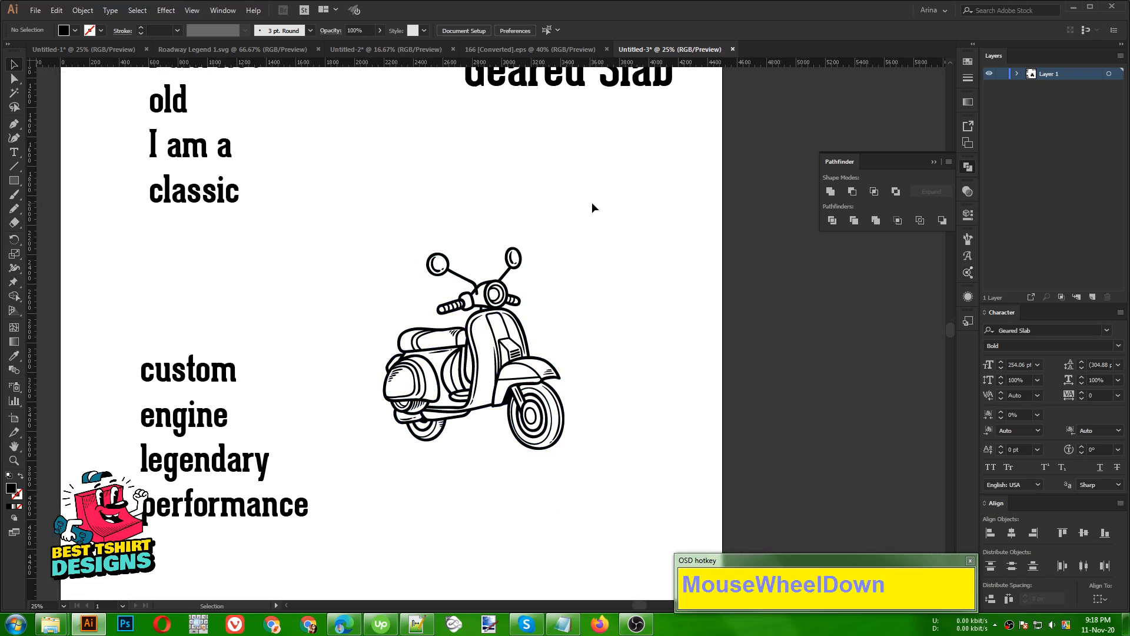
drag(610, 63, 564, 411)
key(alt)
click(601, 396)
drag(563, 318, 382, 331)
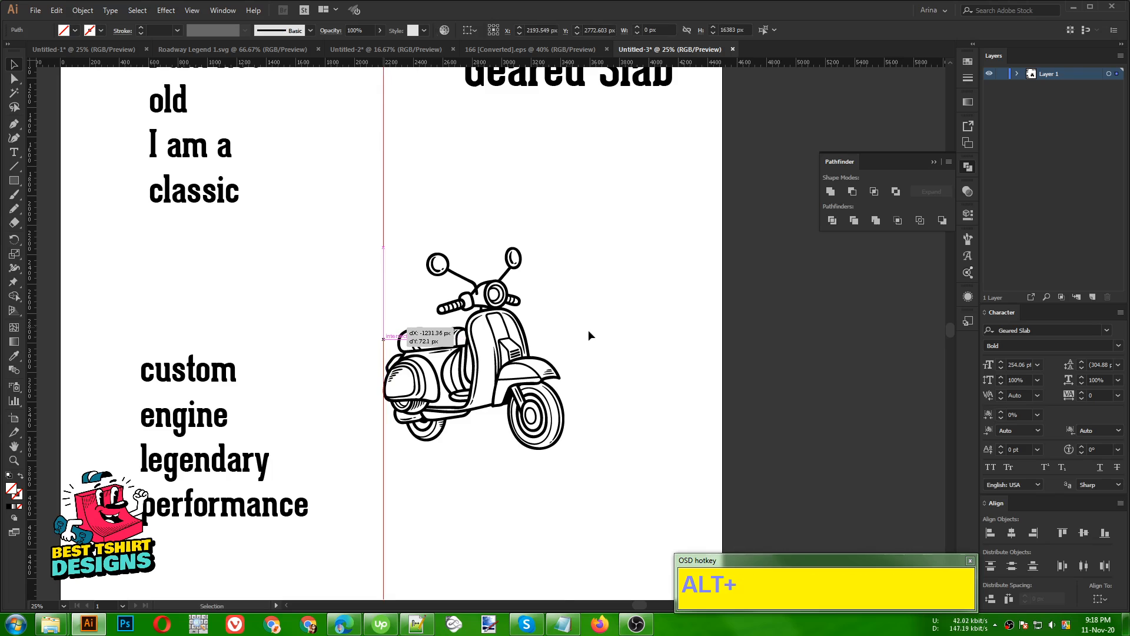
click(591, 333)
Lock the two vertical guides and check that only the scooter can be selected between them
drag(320, 166, 557, 214)
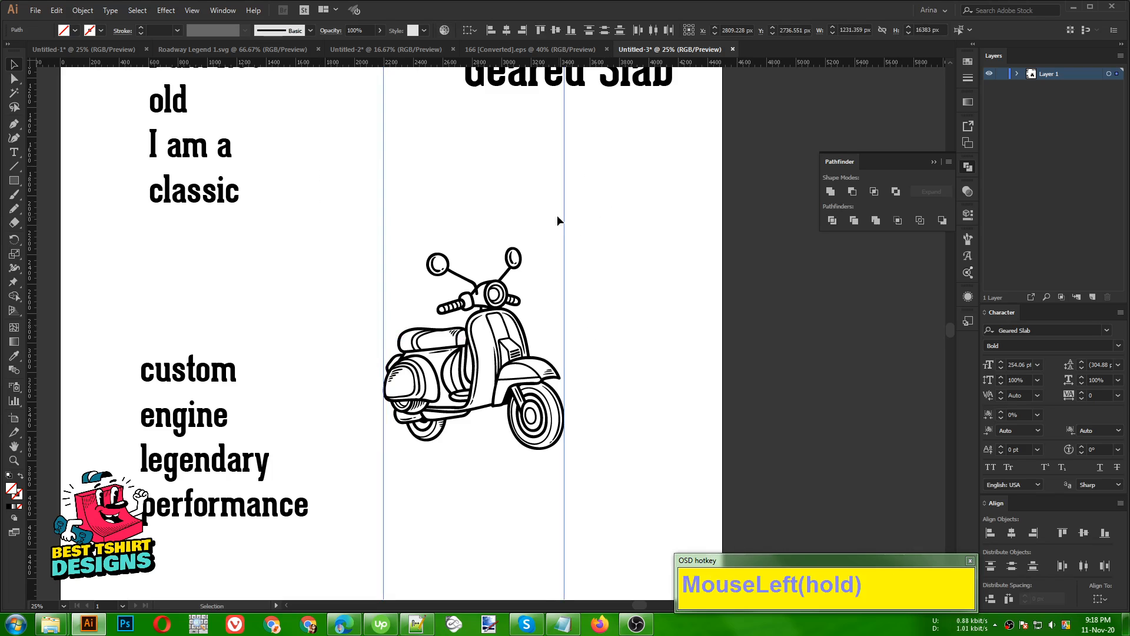
right_click(564, 216)
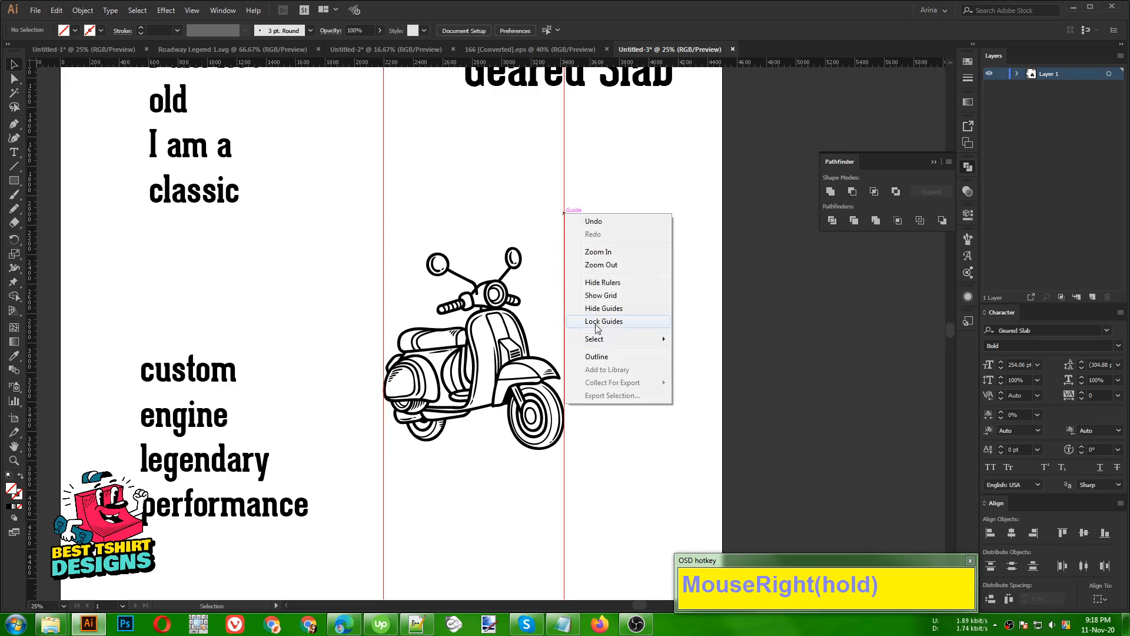
click(587, 321)
drag(549, 190, 607, 239)
drag(350, 175, 729, 301)
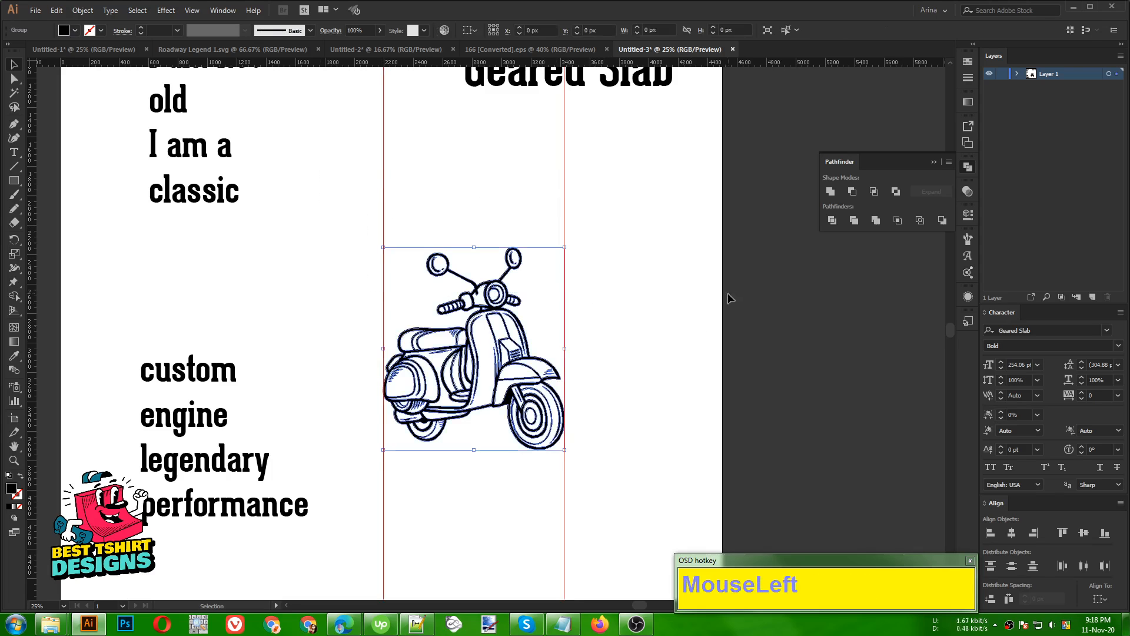
click(660, 345)
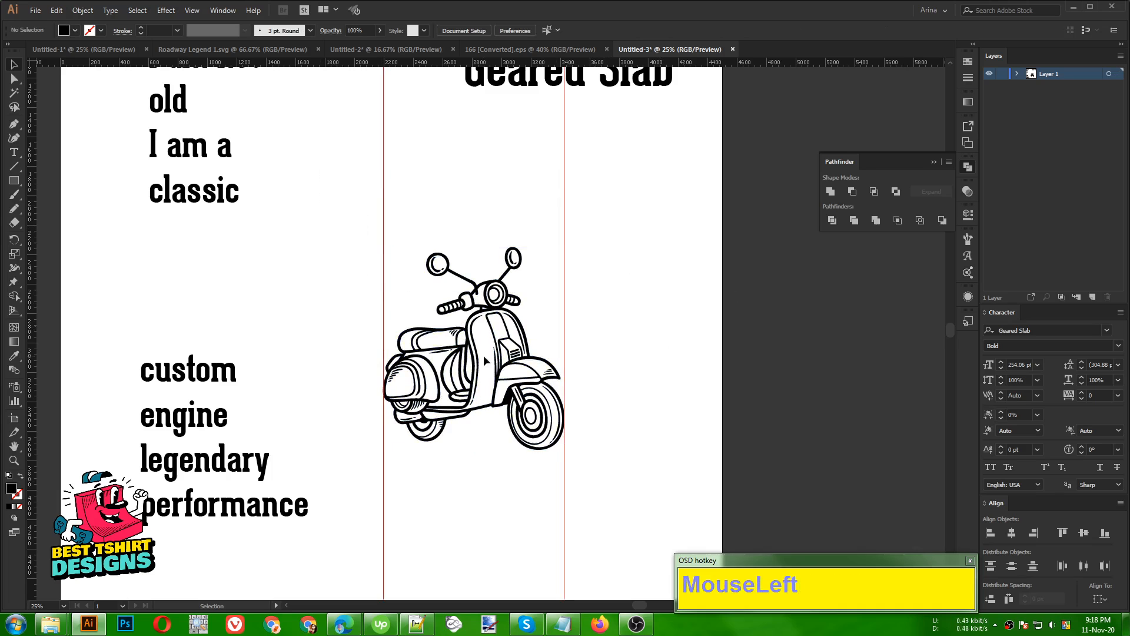
Move the "I am not" text line above the scooter, between the two guides
scroll(430, 274, up, 2)
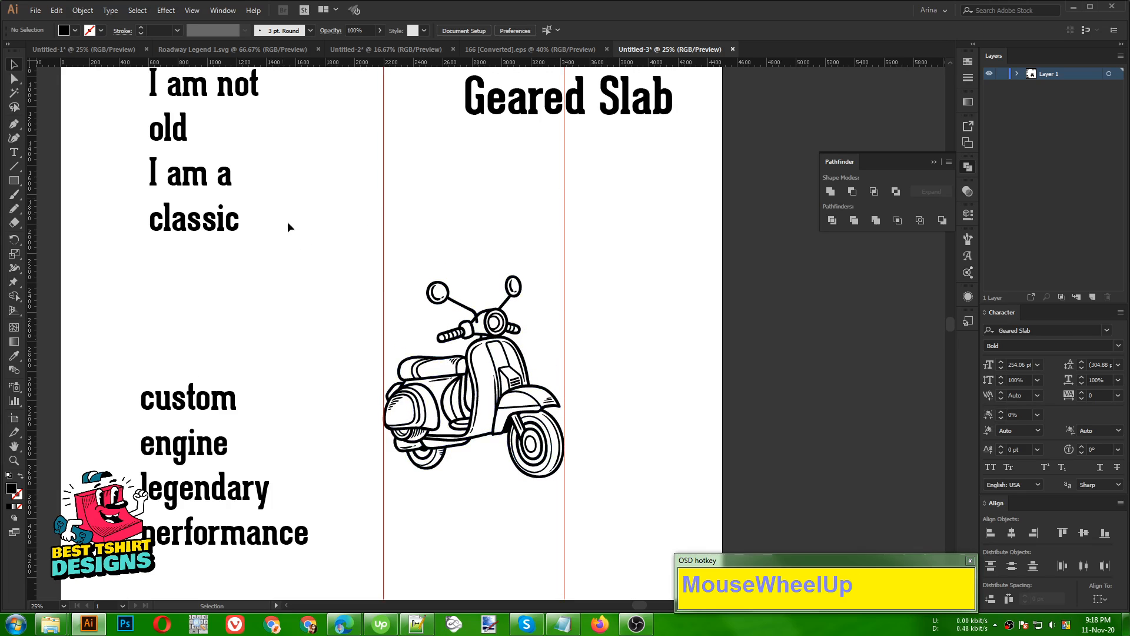
scroll(288, 230, up, 3)
drag(229, 134, 494, 280)
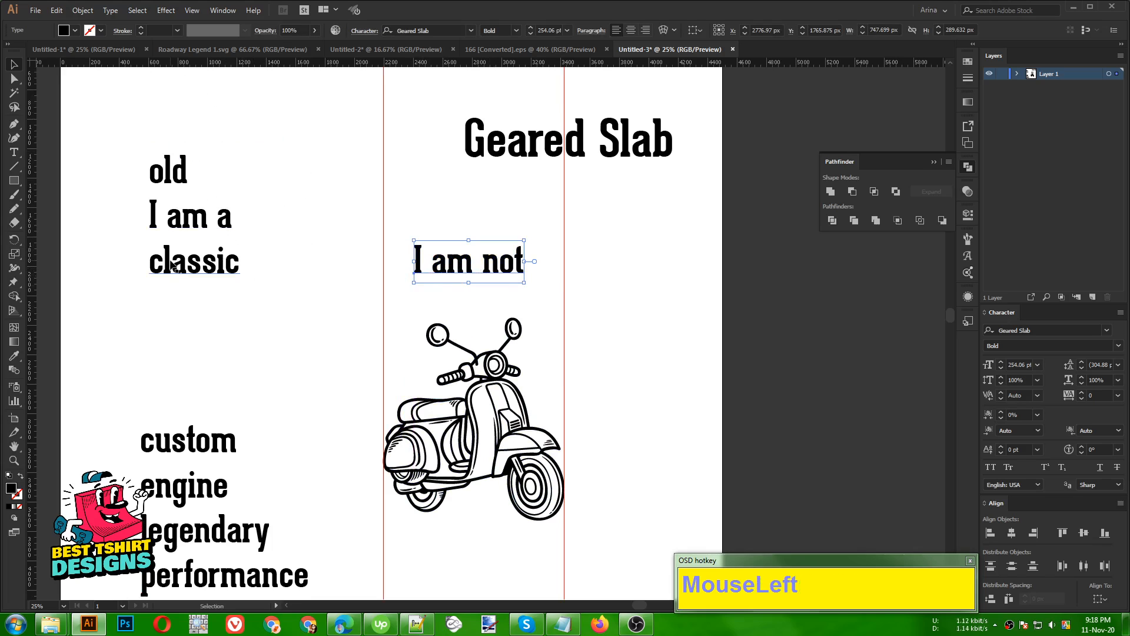
Move the "I am not" text line down to just above the scooter's mirrors, between the two guides
click(302, 302)
drag(467, 273, 472, 312)
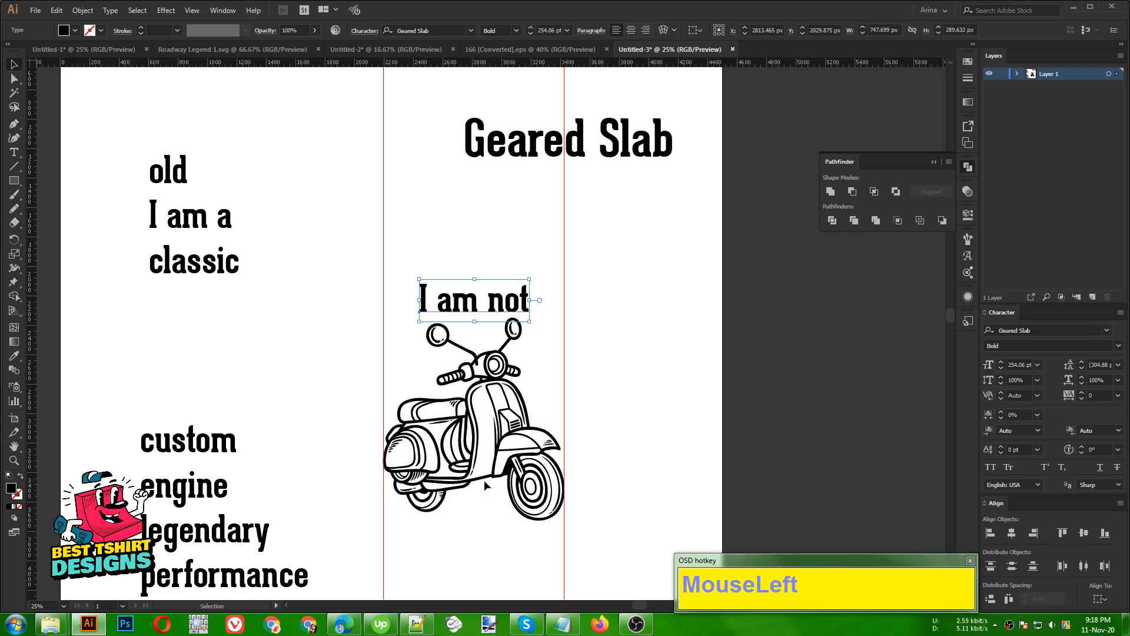
click(327, 365)
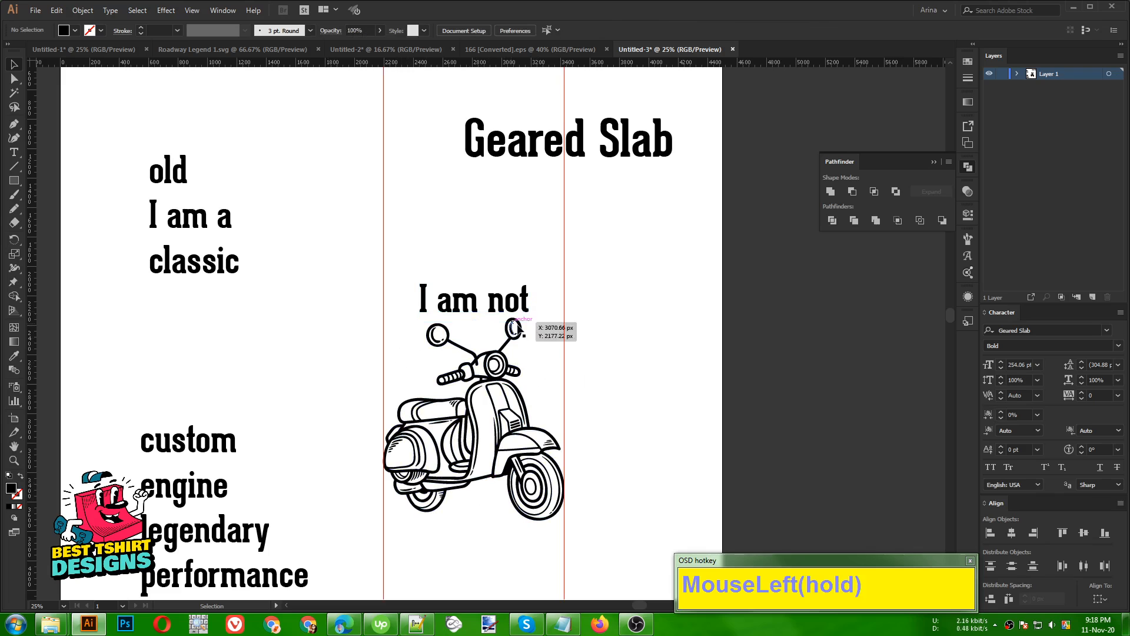
Apply All Caps to the "I am not", "old", "I am a" and "classic" text lines
click(439, 309)
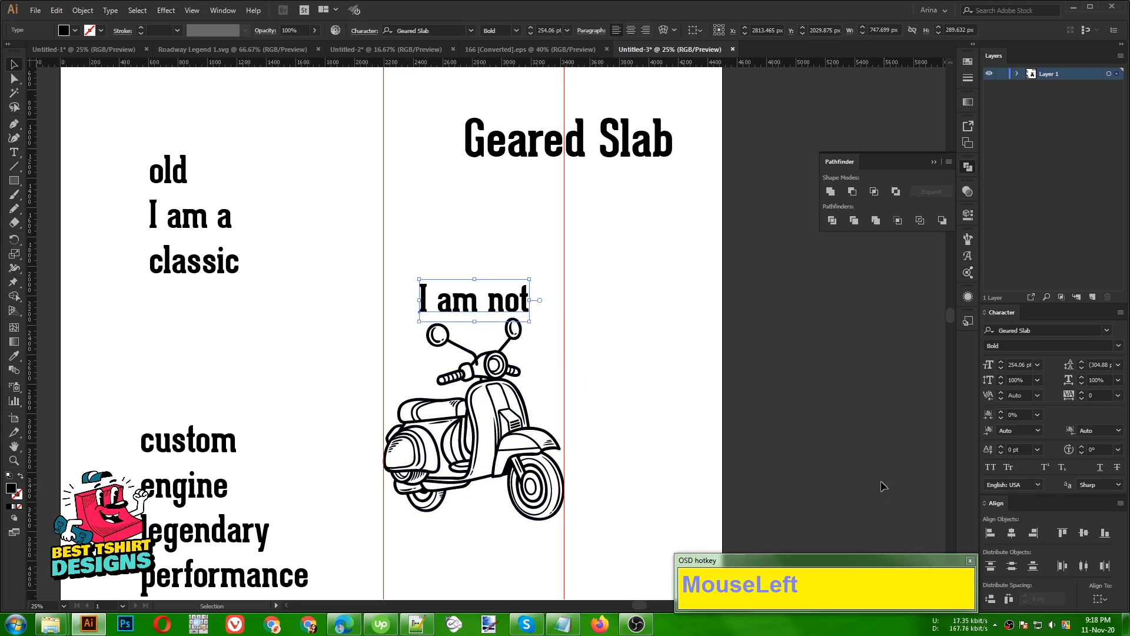
drag(192, 154, 166, 337)
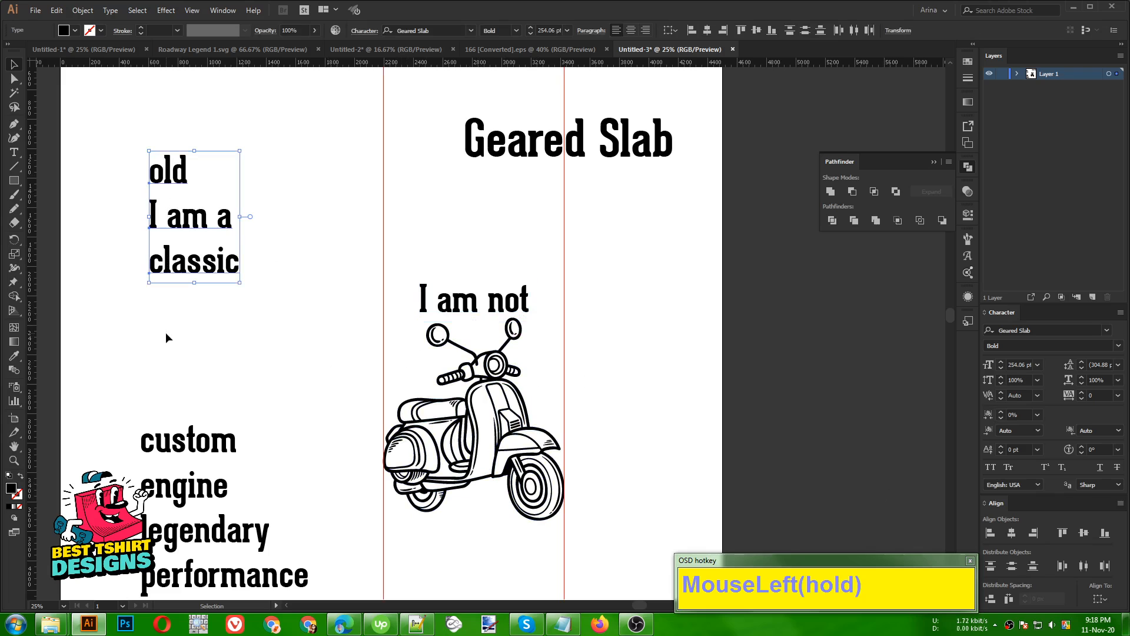
shift+click(474, 301)
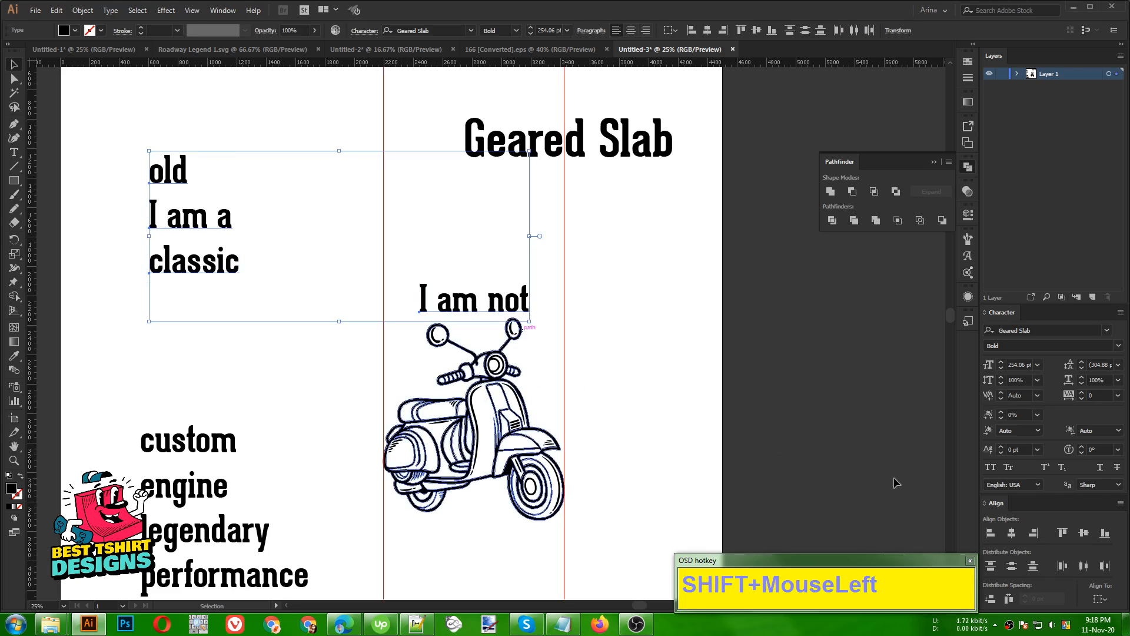
click(991, 467)
click(441, 258)
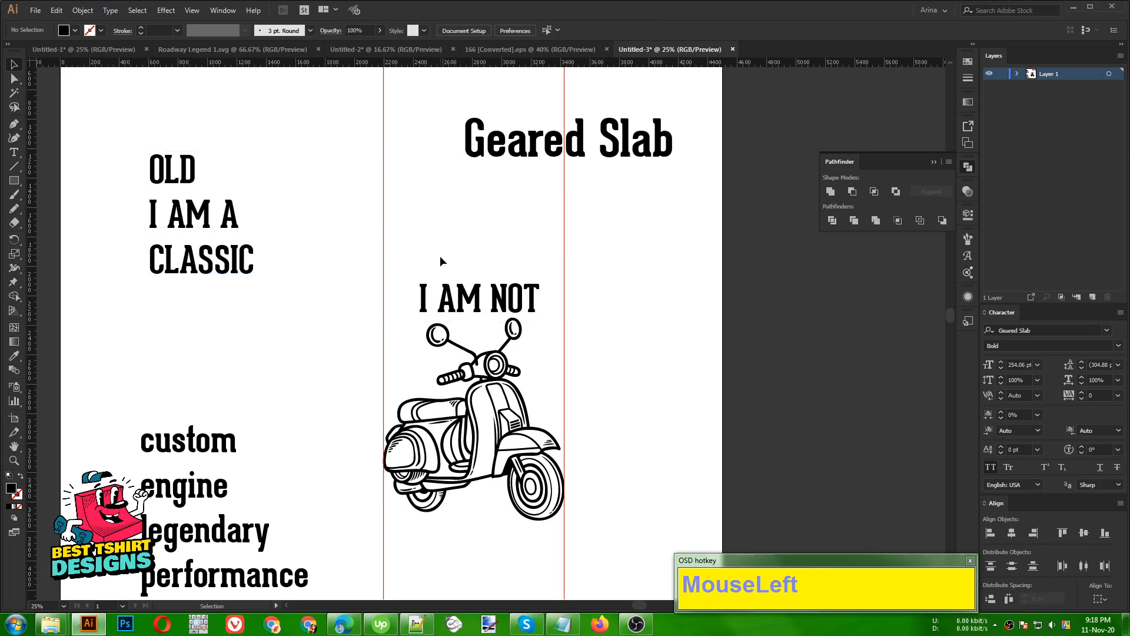
Convert the "I AM NOT", "OLD", "I AM A" and "CLASSIC" text lines to outlines
click(493, 295)
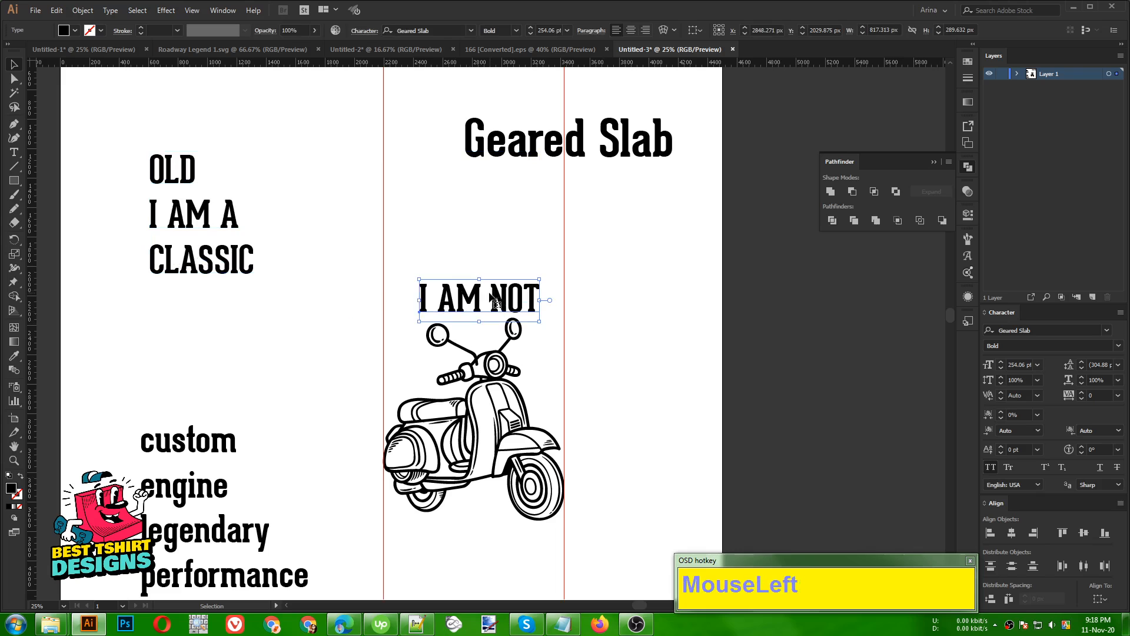
click(178, 302)
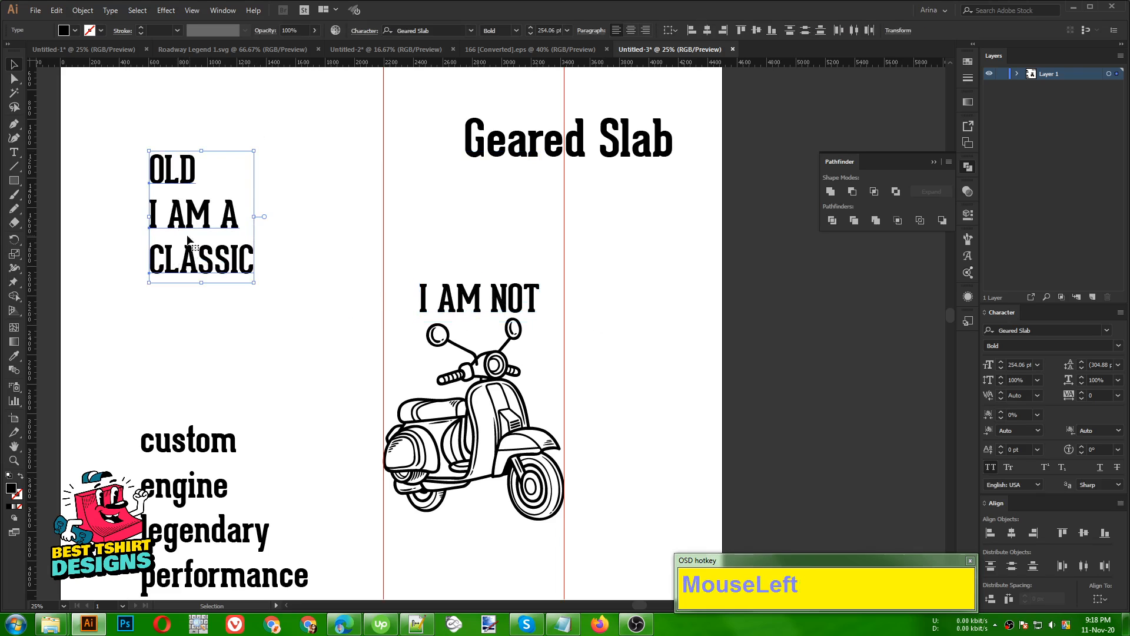
shift+click(496, 299)
right_click(484, 308)
click(528, 387)
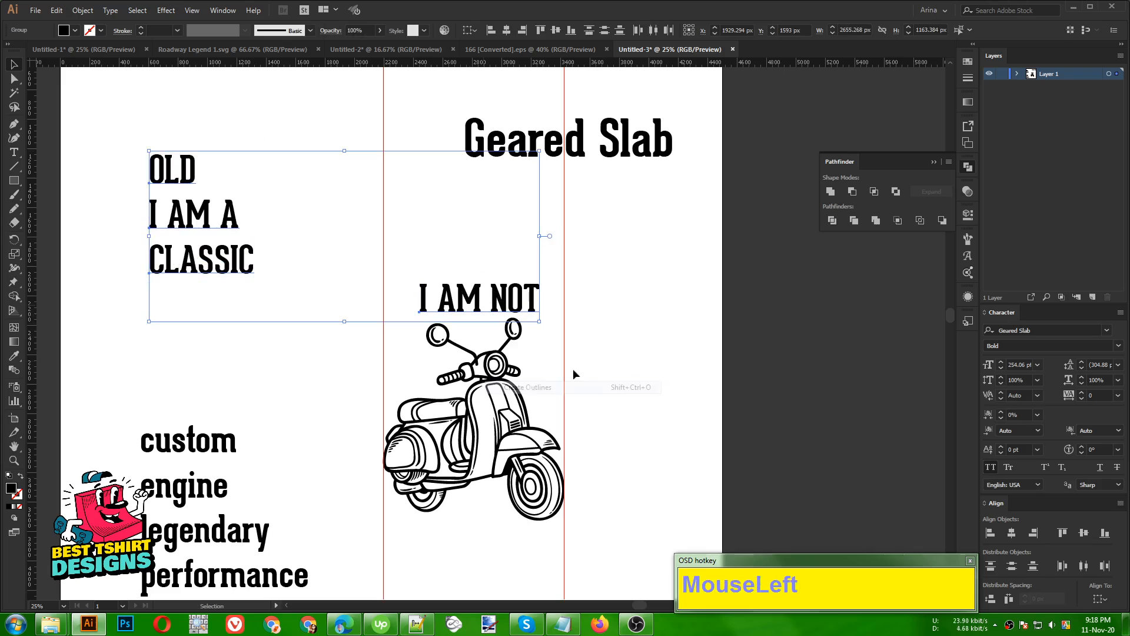
click(612, 359)
scroll(255, 336, down, 2)
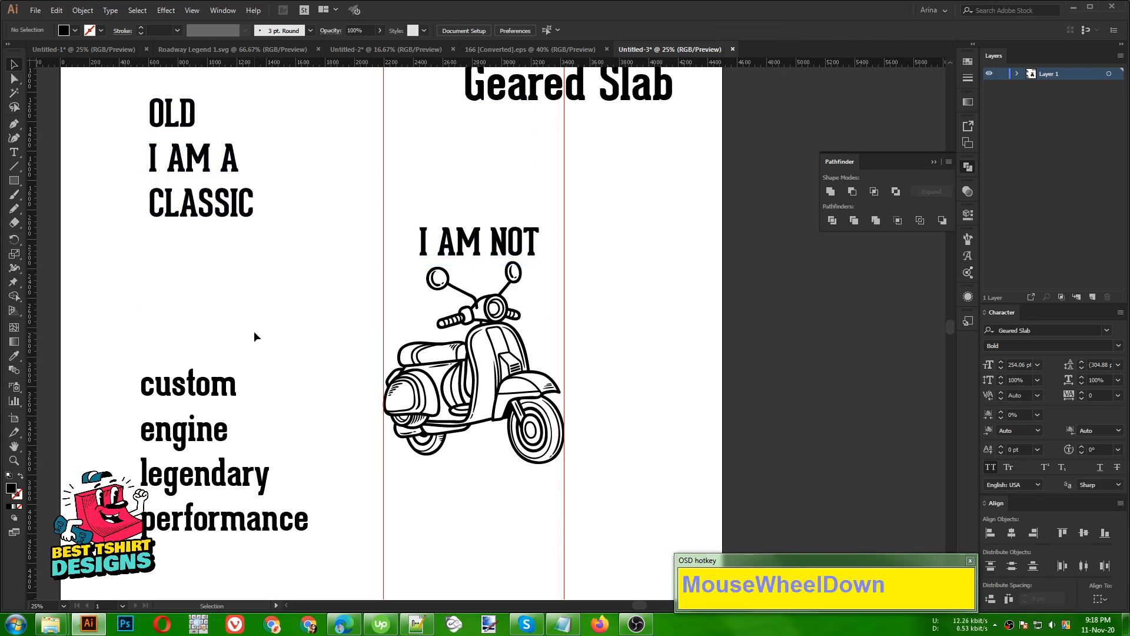
scroll(249, 138, up, 1)
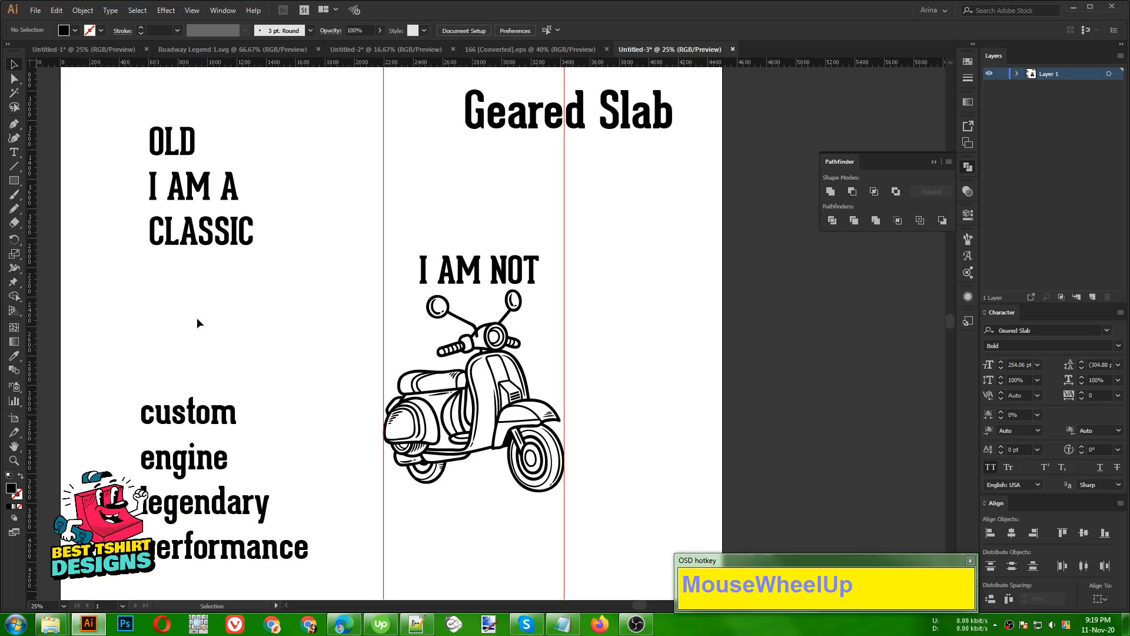
Scale the "I AM NOT" outlines proportionally to span exactly between the two vertical guides, about 1231 px wide
click(455, 276)
alt+scroll(495, 274, up, 1)
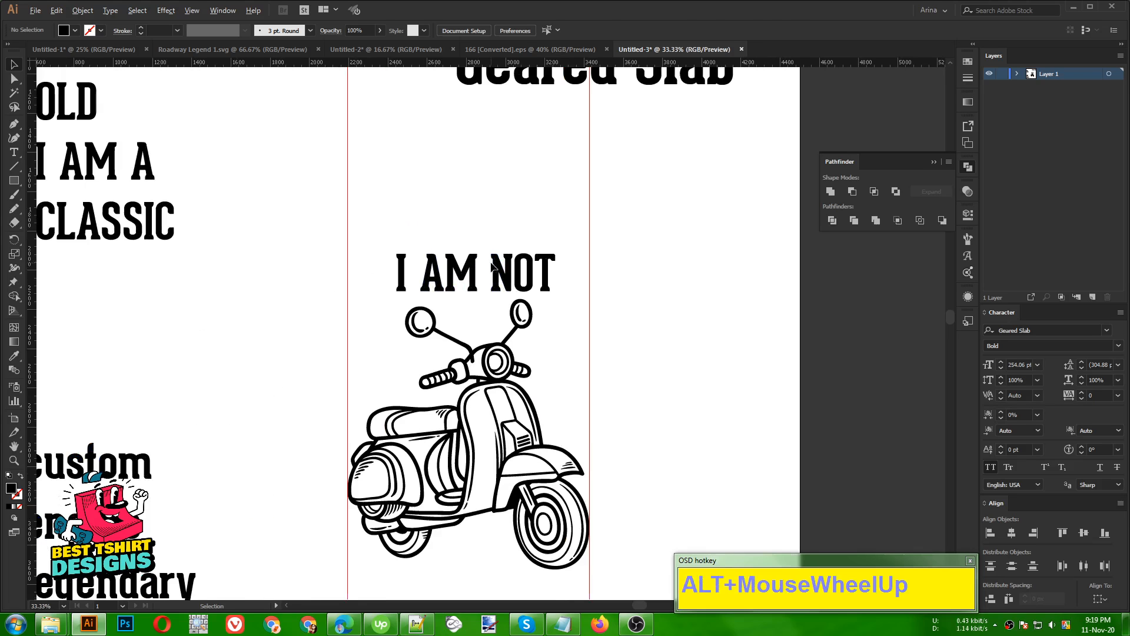
click(500, 277)
drag(557, 272, 589, 274)
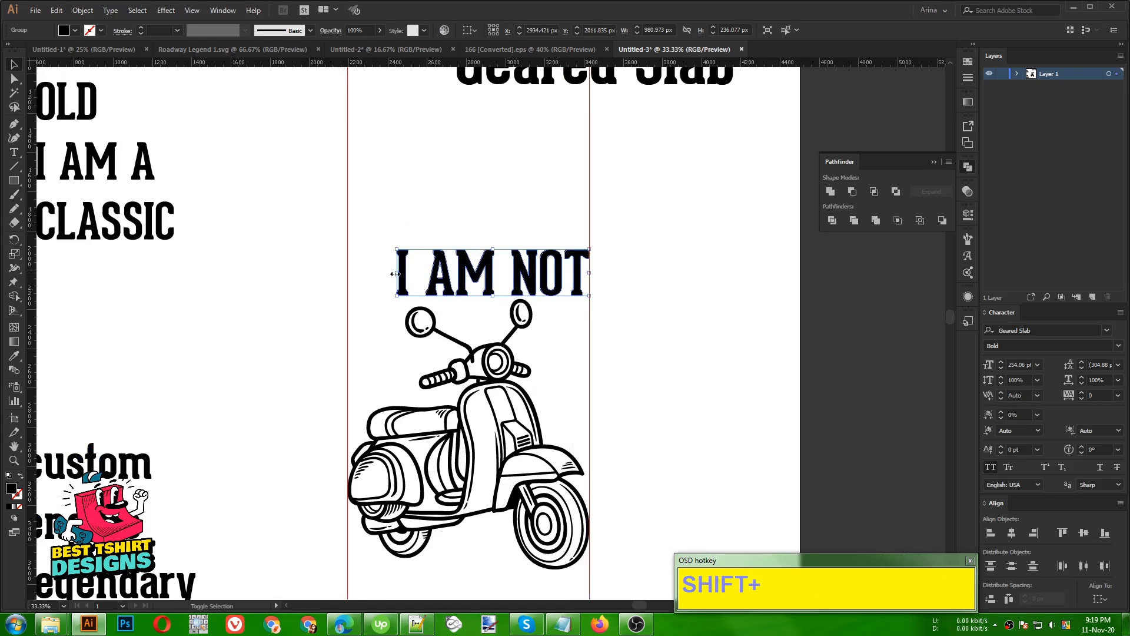
drag(395, 273, 348, 274)
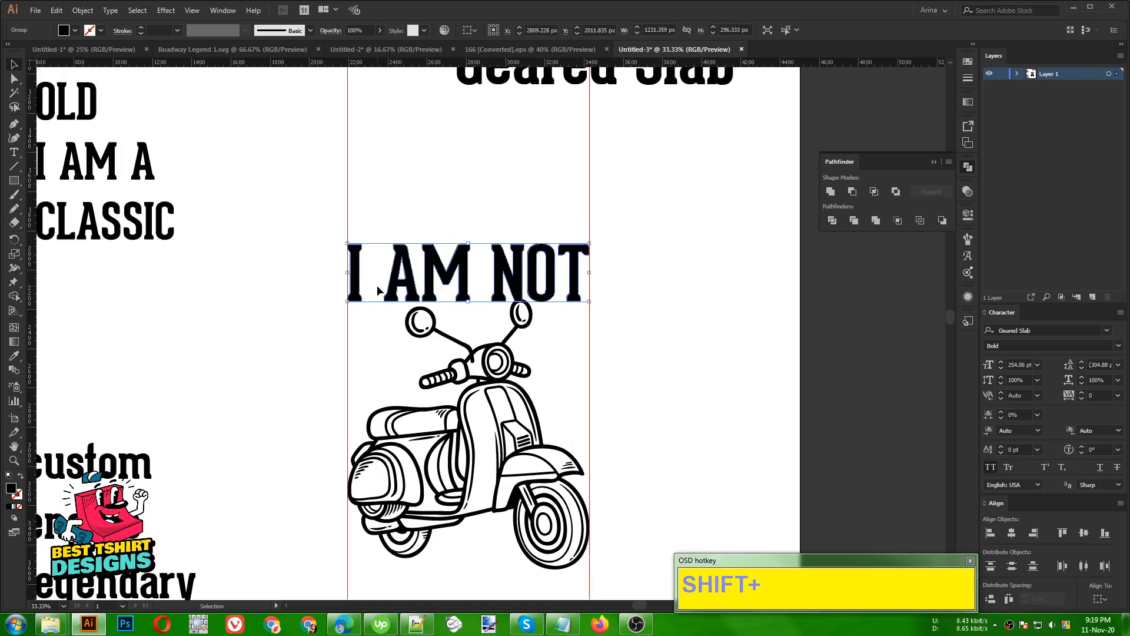
Nudge "I AM NOT" down until its lower edge overlaps the scooter's mirrors
key(Down)
key(Down)
key(Down)
key(Down)
key(Down)
key(Down)
key(Down)
key(Down)
key(Down)
key(Down)
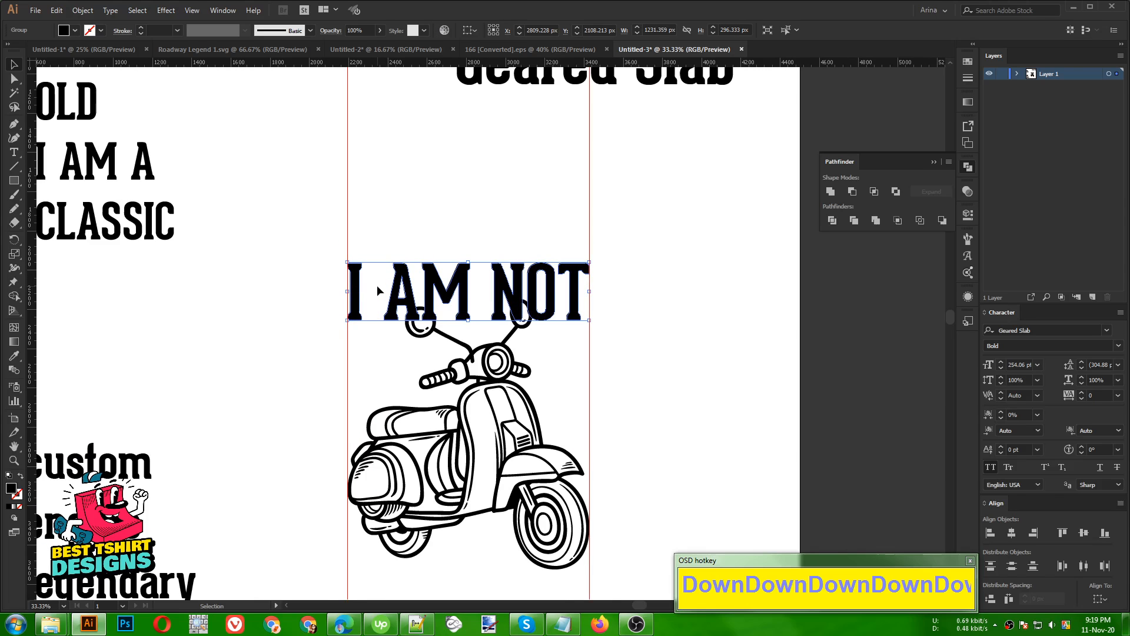
key(Down)
key(Up)
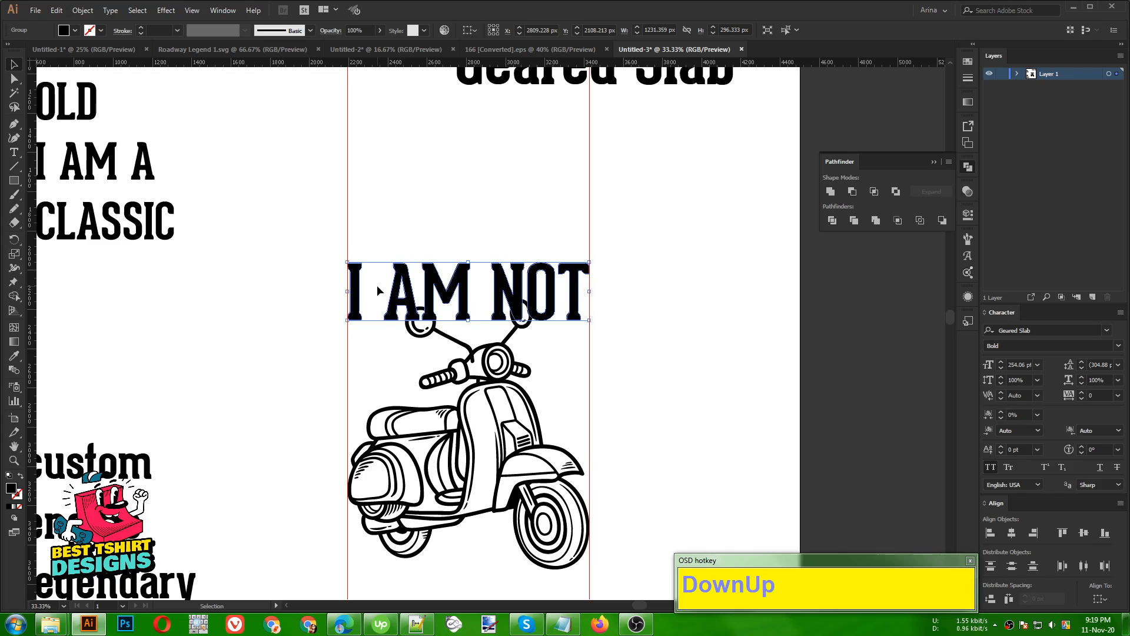
click(516, 221)
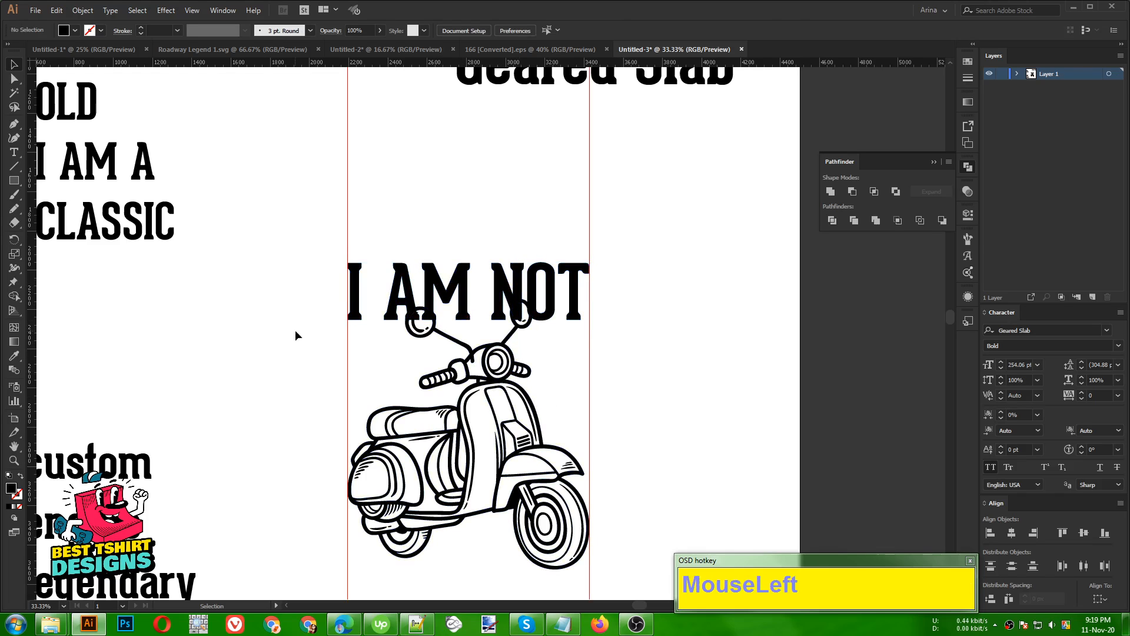
Place "OLD" under "I AM NOT" at the left guide, scale it to about 475 px wide, and nudge "I AM NOT" slightly down toward it
drag(84, 112, 347, 362)
drag(417, 362, 443, 366)
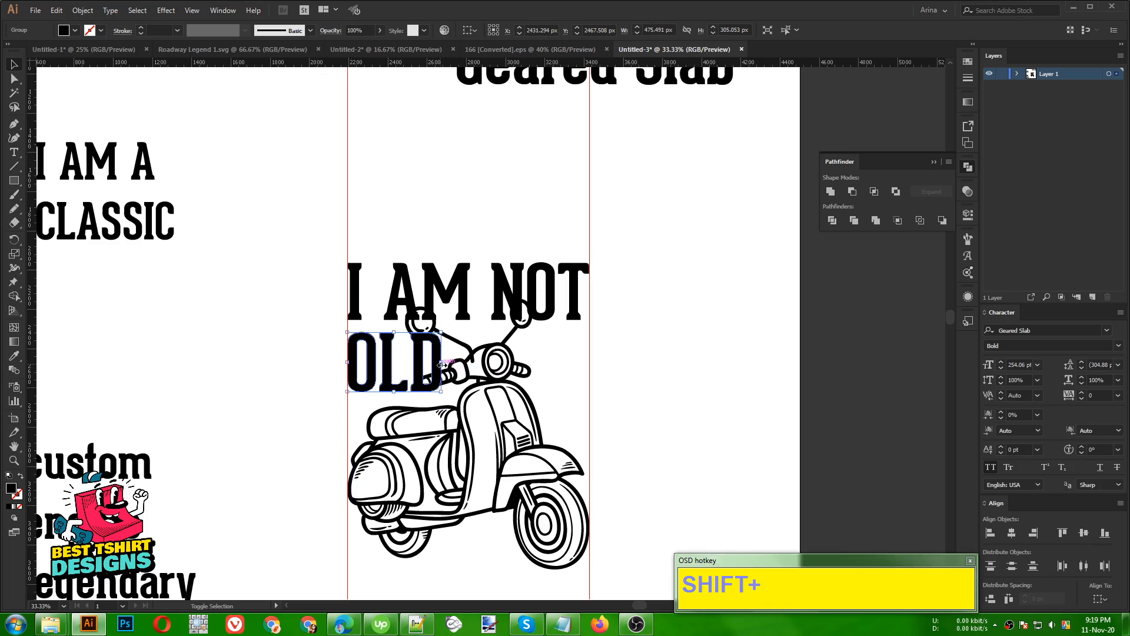
click(463, 312)
key(Down)
key(Down)
key(Down)
key(Down)
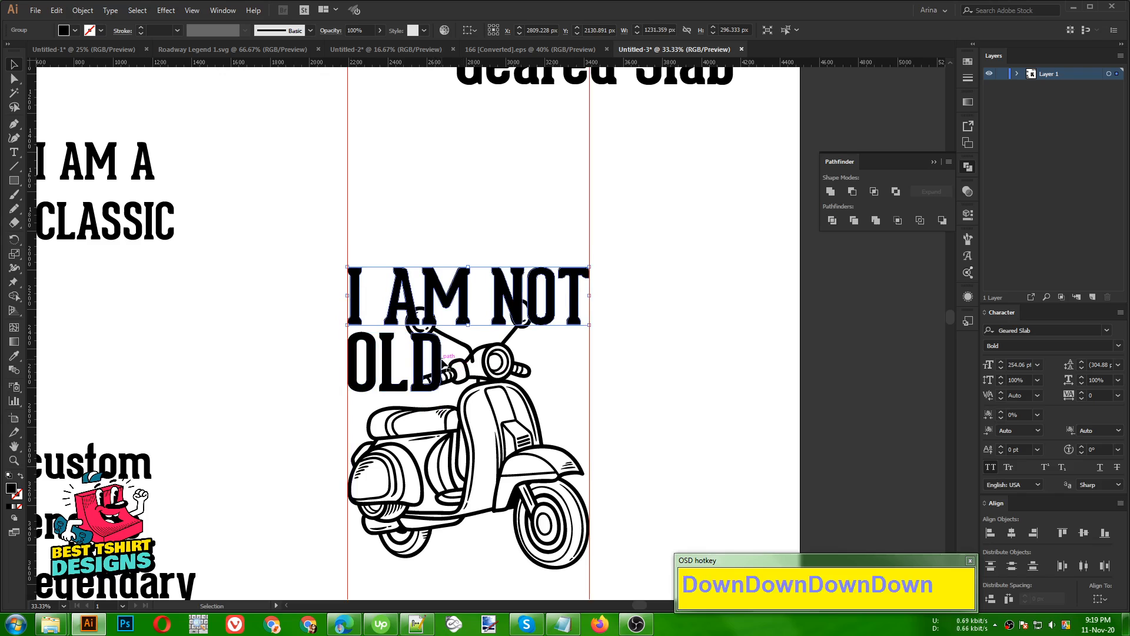
Nudge "OLD" slightly down over the scooter's handlebar
click(442, 362)
key(Down)
key(Down)
key(Down)
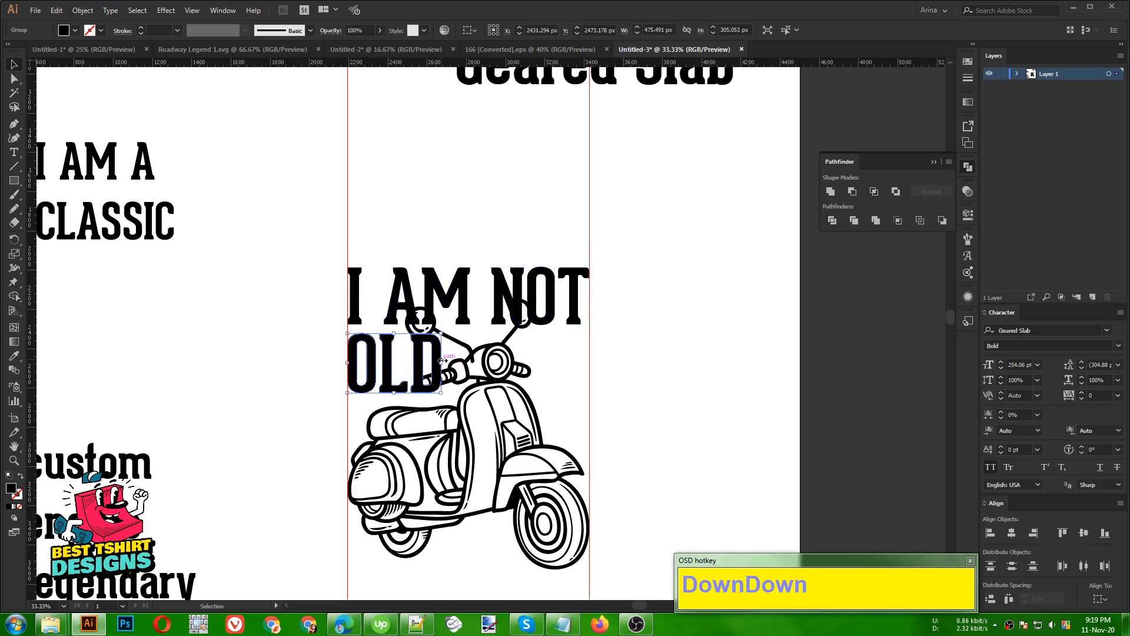
key(Down)
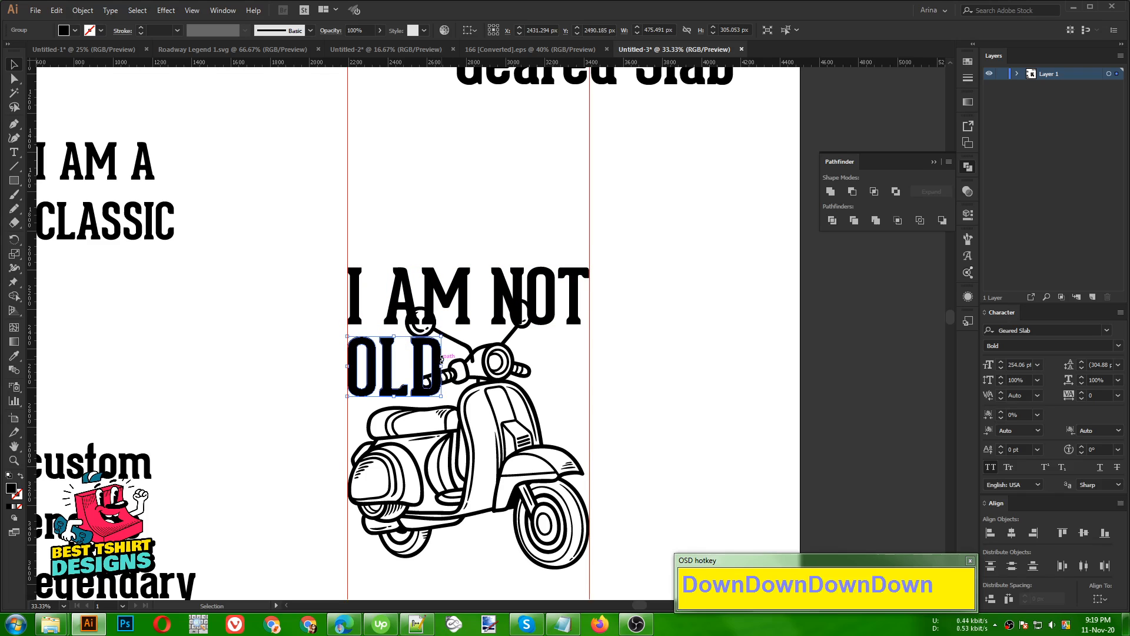
key(F10)
click(555, 391)
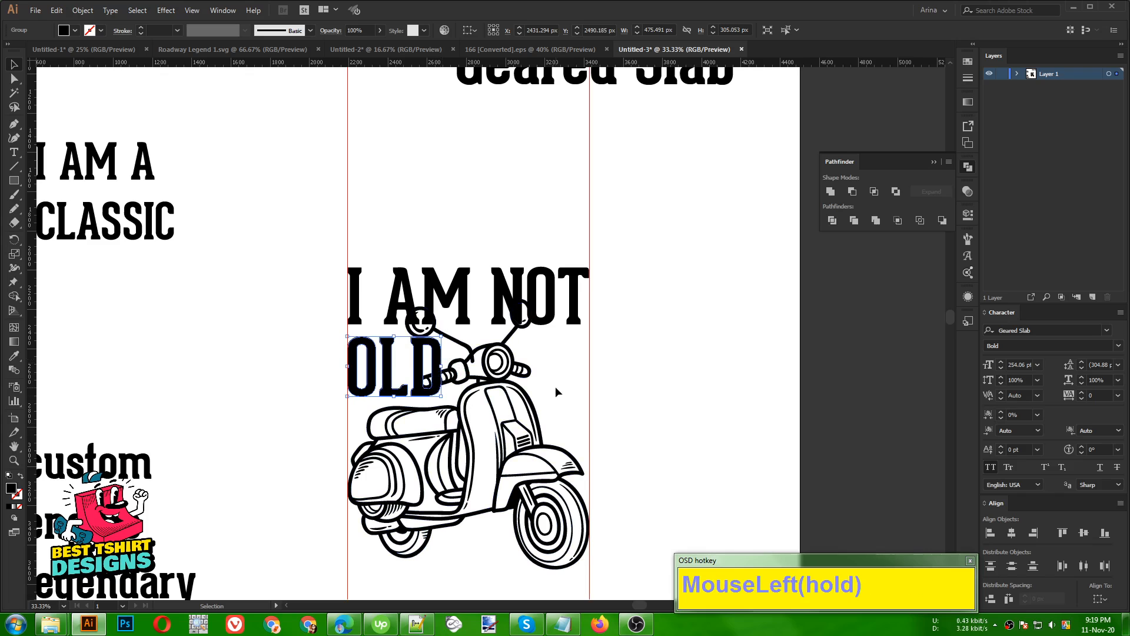
click(386, 384)
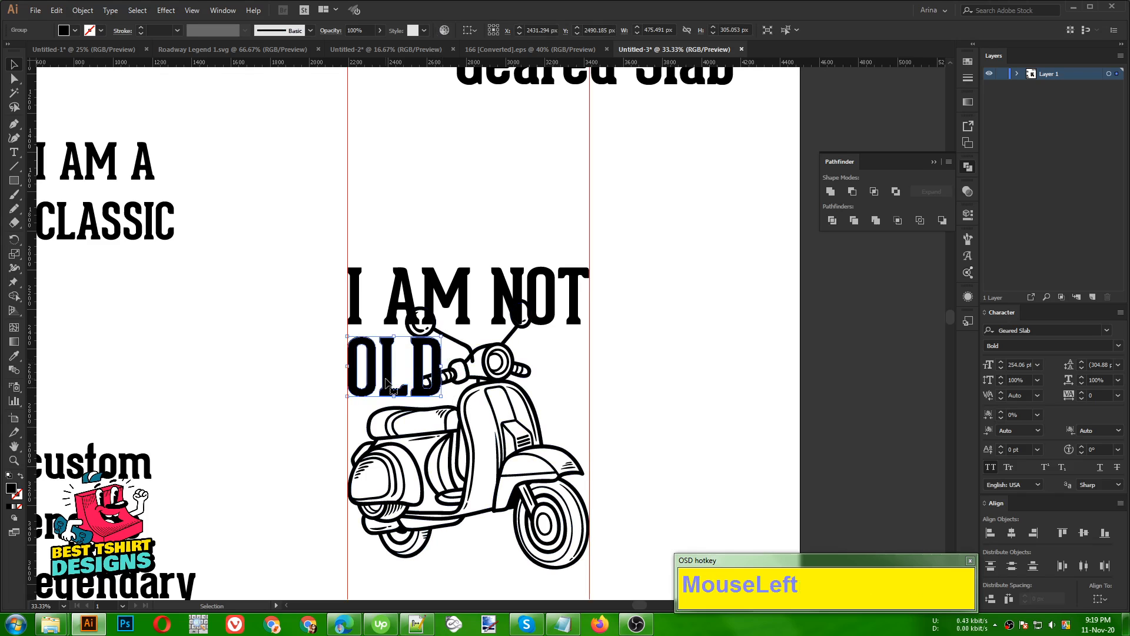
key(Up)
Nudge "I AM NOT" down to tighten the gap above "OLD"
click(448, 312)
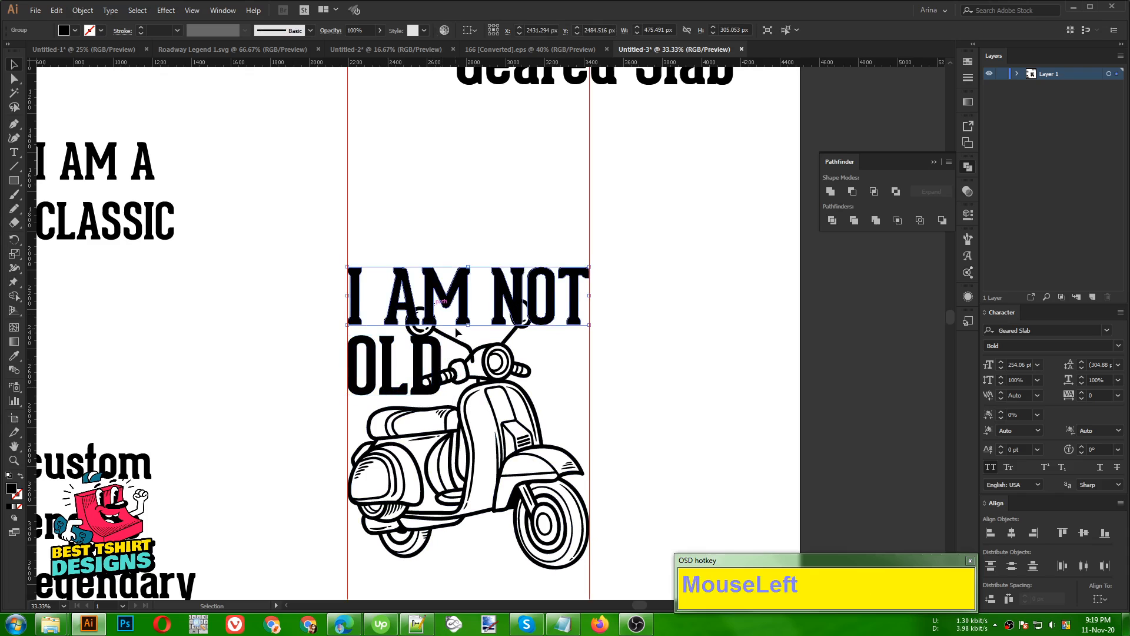
key(Down)
key(Down)
key(Down)
key(Down)
key(Down)
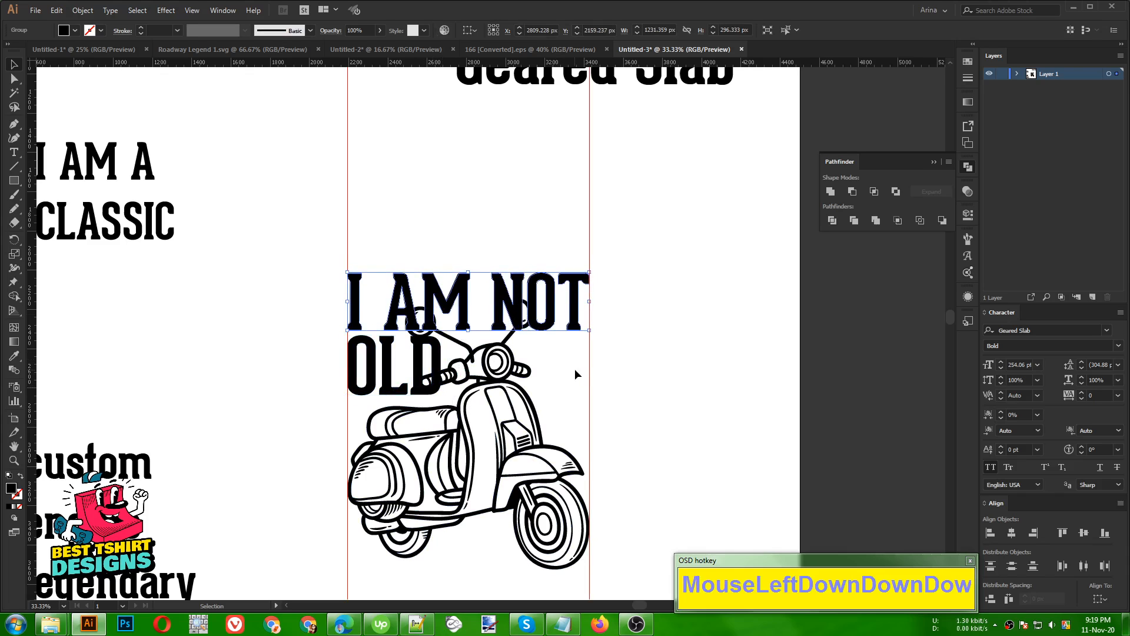
click(574, 369)
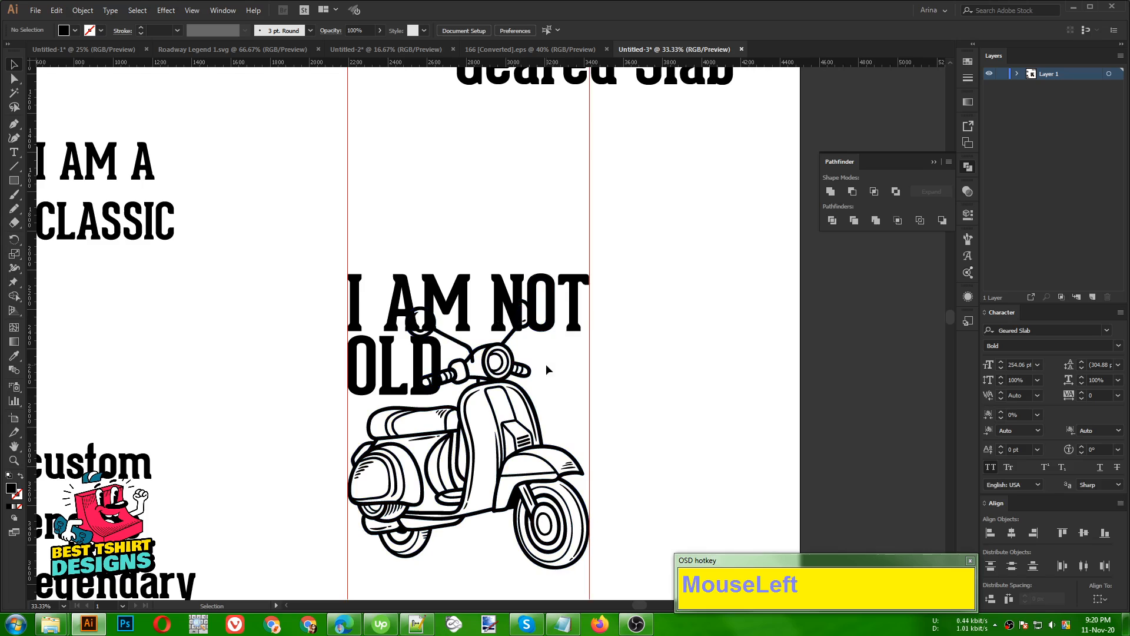
Move "CLASSIC" below the scooter's wheels and scale it proportionally to span both guides, about 1233 px wide
alt+scroll(482, 346, down, 1)
click(361, 253)
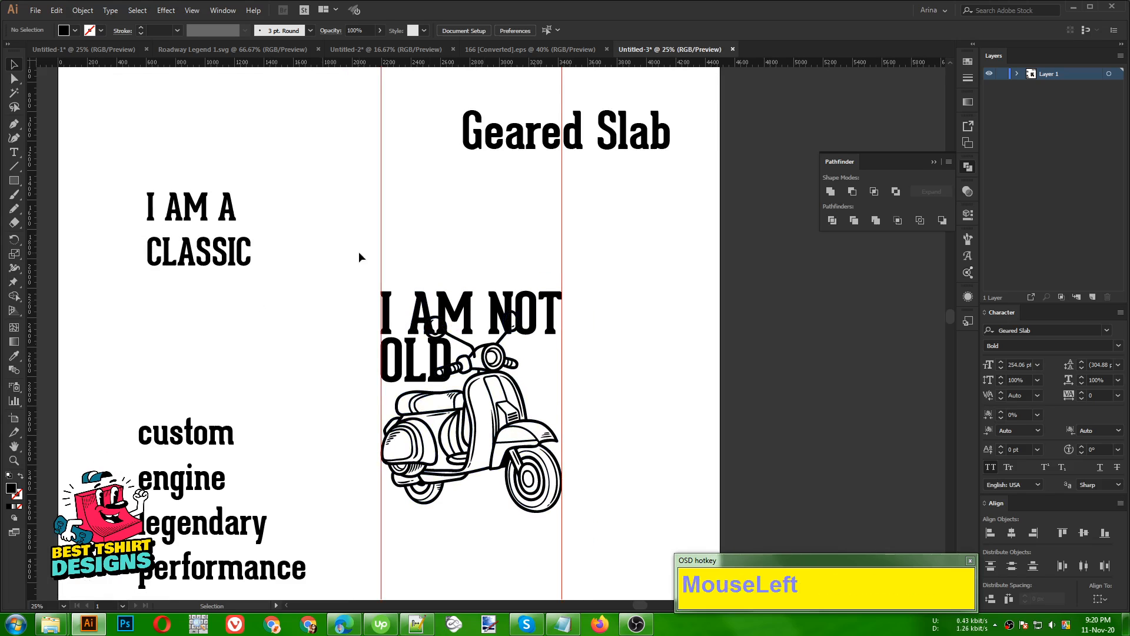
scroll(446, 263, down, 1)
drag(220, 238, 565, 513)
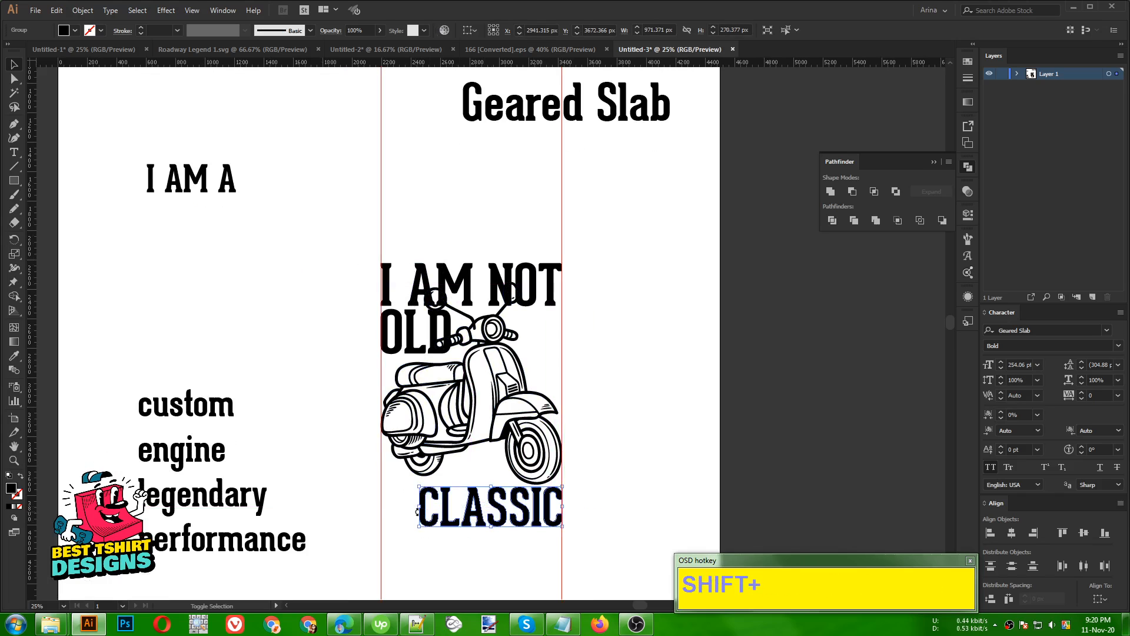
drag(420, 510, 382, 509)
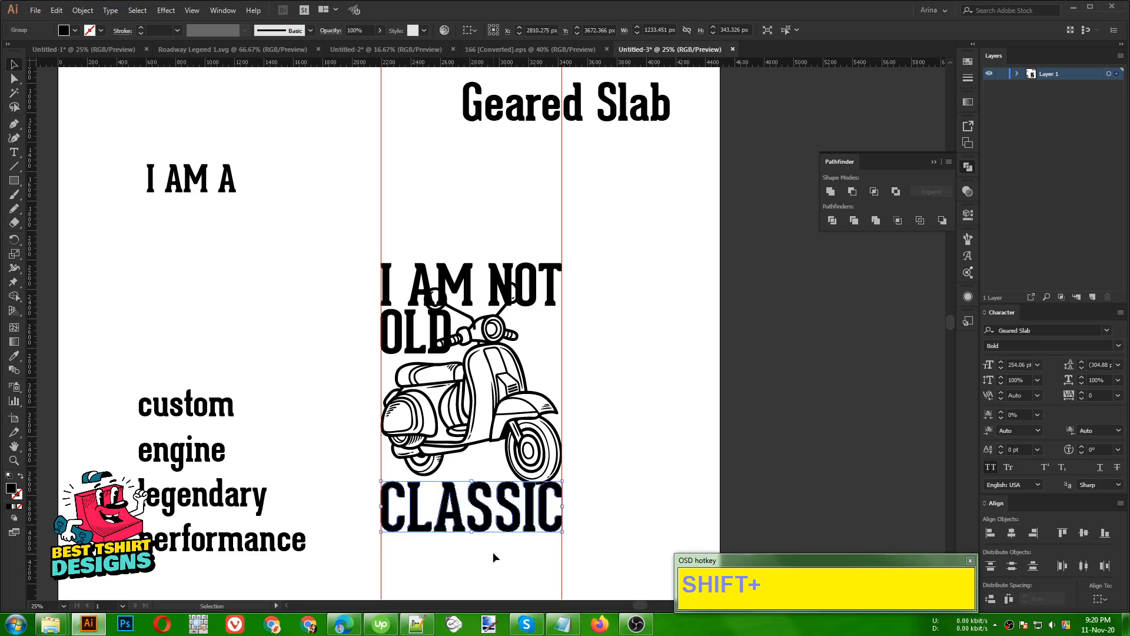
Nudge "CLASSIC" up until its top edge slightly overlaps the bottom of the scooter's front wheel
key(Up)
key(Up)
key(Up)
key(Up)
key(Up)
key(Up)
key(Up)
key(Up)
key(Up)
key(Up)
key(Up)
key(Up)
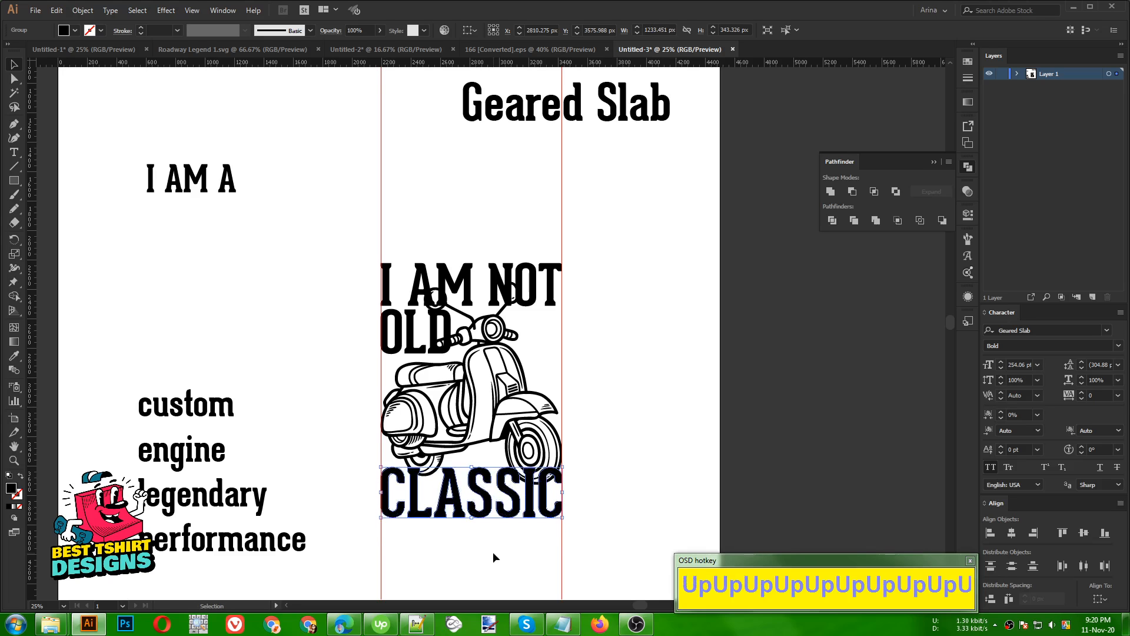
key(Down)
key(Down)
key(Down)
key(Down)
key(Down)
key(Down)
key(Down)
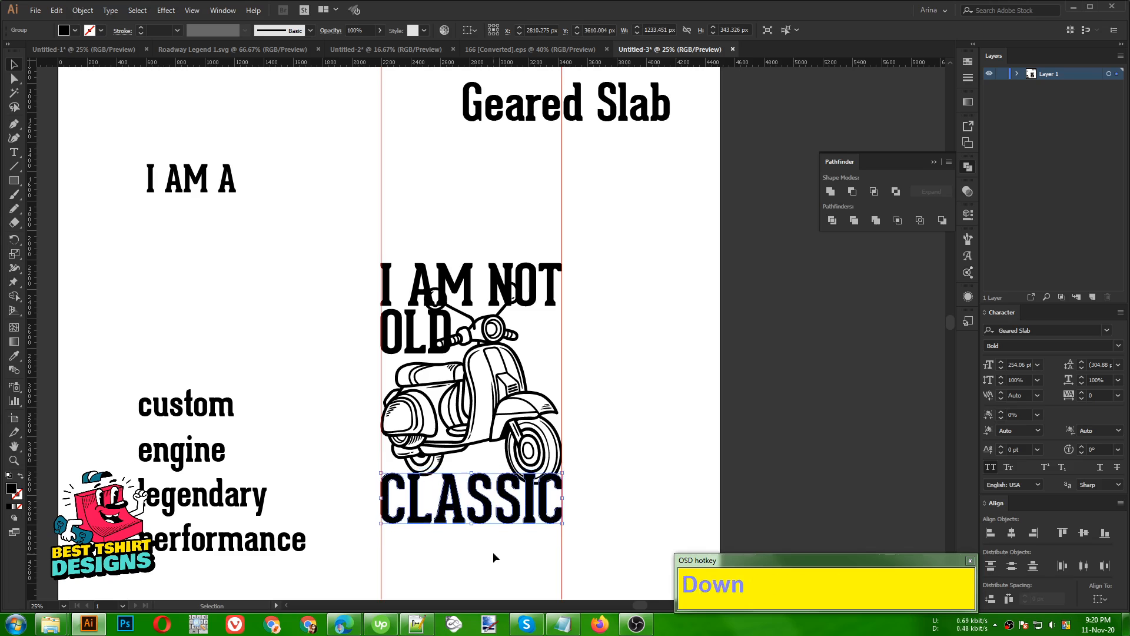
scroll(493, 556, up, 1)
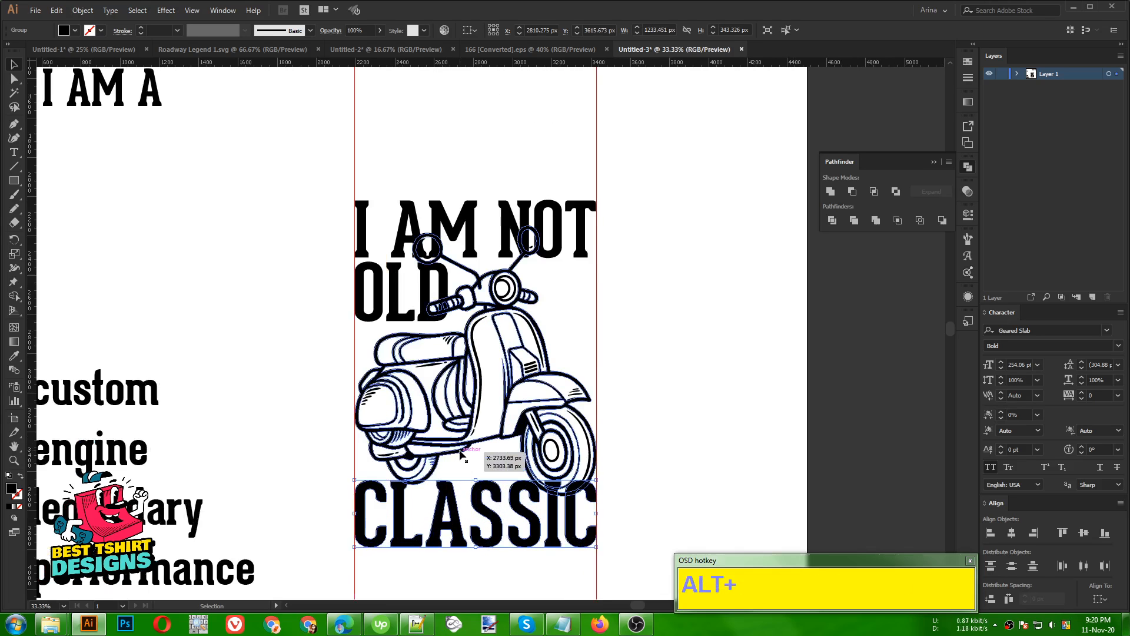
click(656, 391)
scroll(365, 392, down, 1)
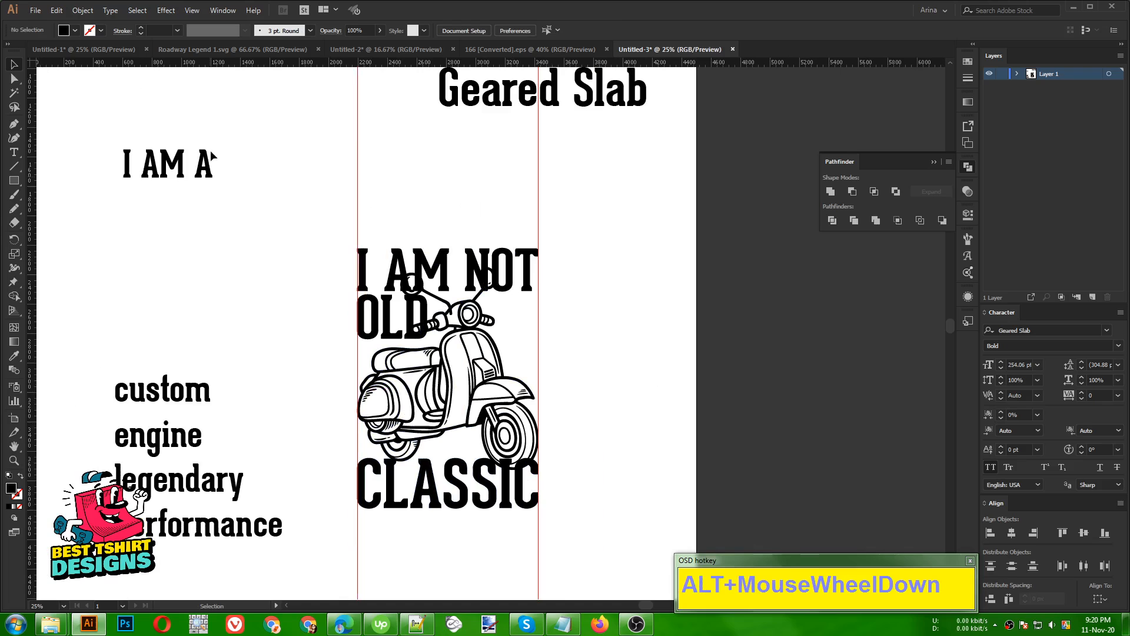
Place "I AM A" above "CLASSIC" between the scooter's wheels and scale it proportionally to about 329 px wide
drag(203, 158, 513, 450)
scroll(458, 451, up, 3)
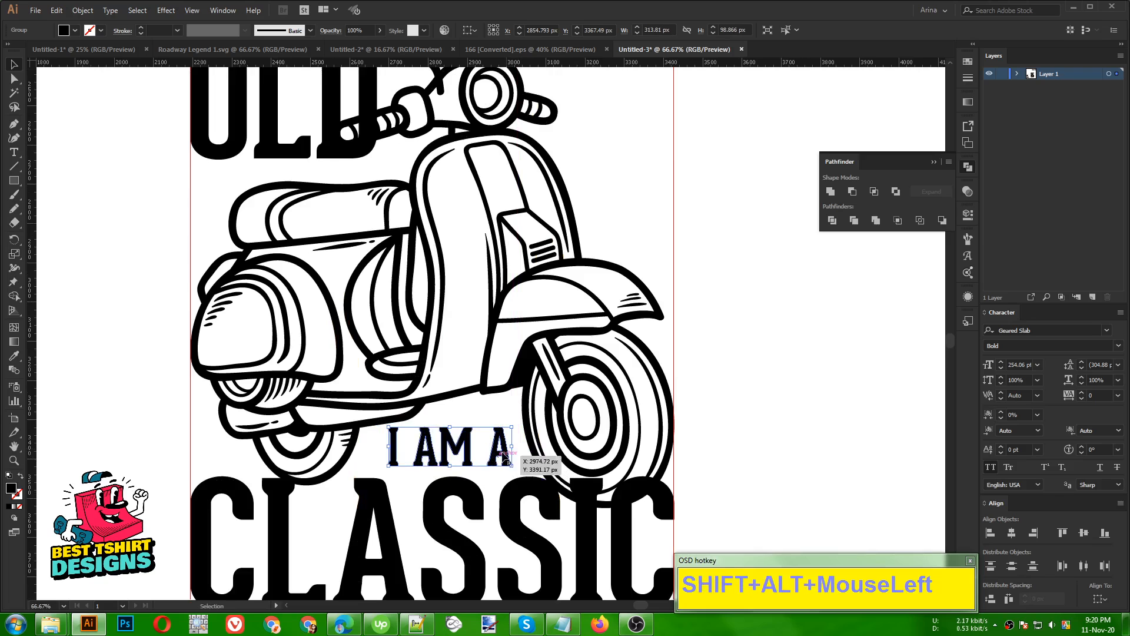
drag(511, 446, 517, 446)
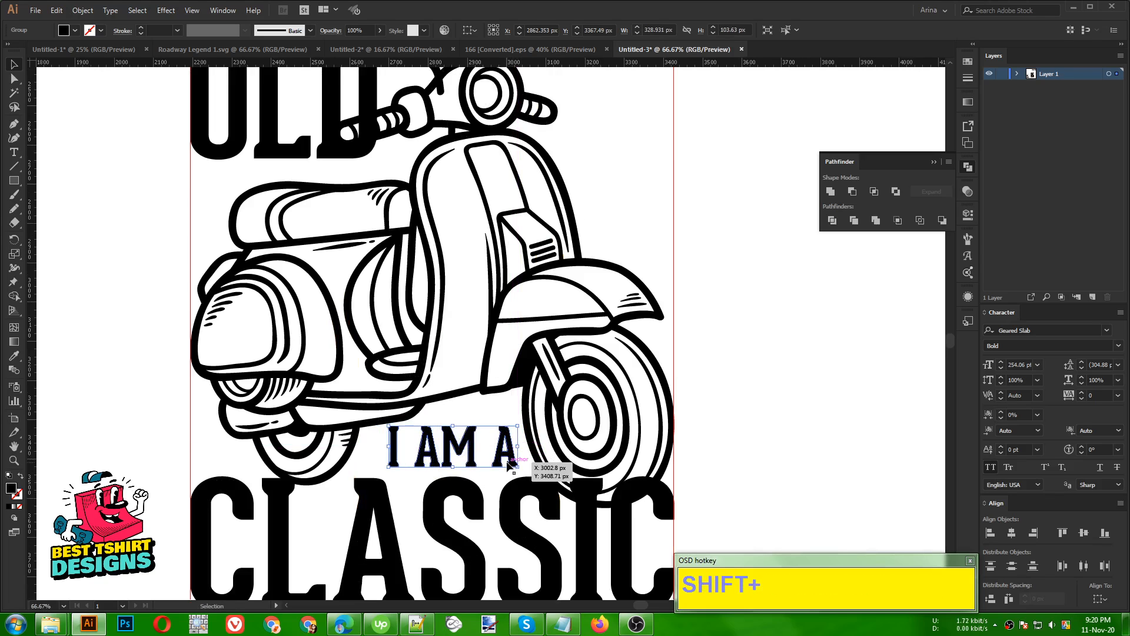
Scale "I AM A" down proportionally from its centre to about 302 px wide
click(743, 446)
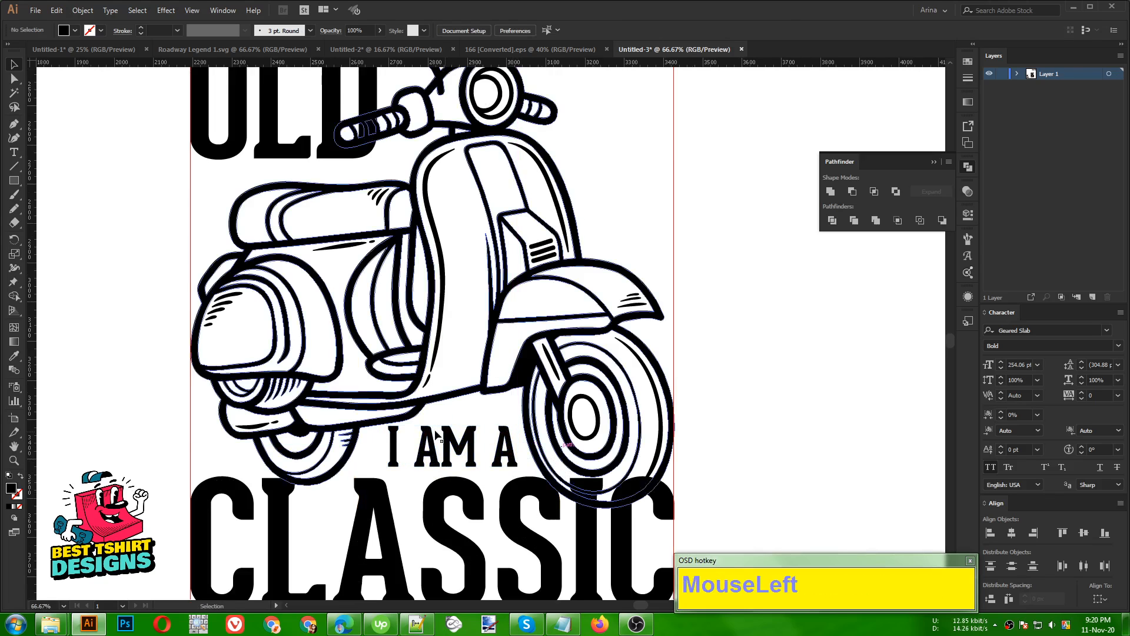
scroll(436, 435, down, 1)
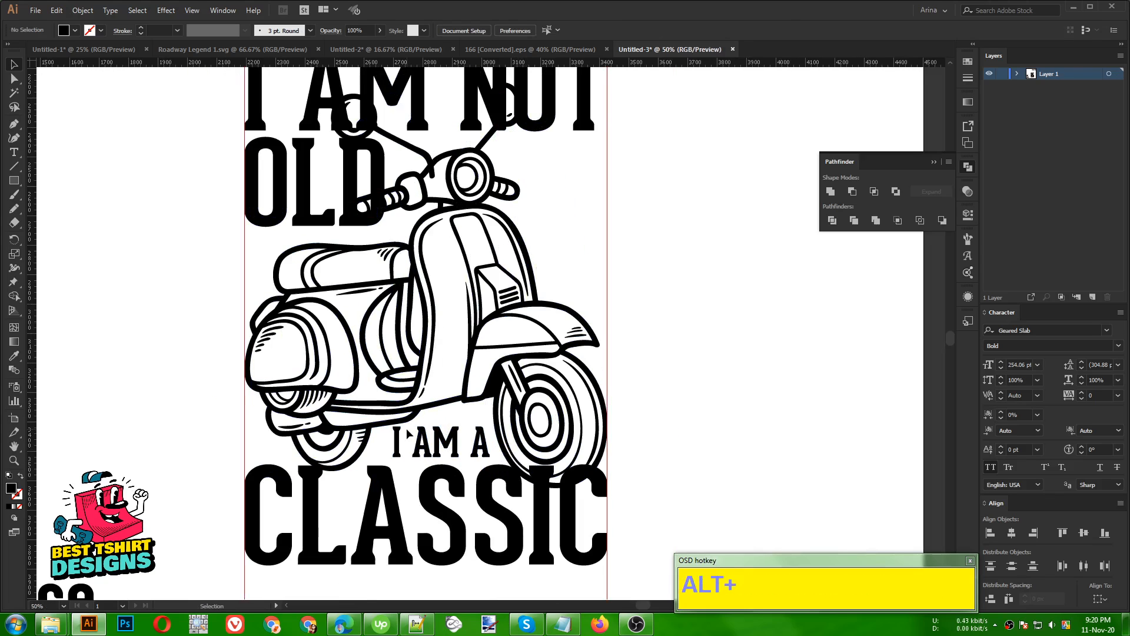
click(441, 449)
drag(490, 441, 486, 442)
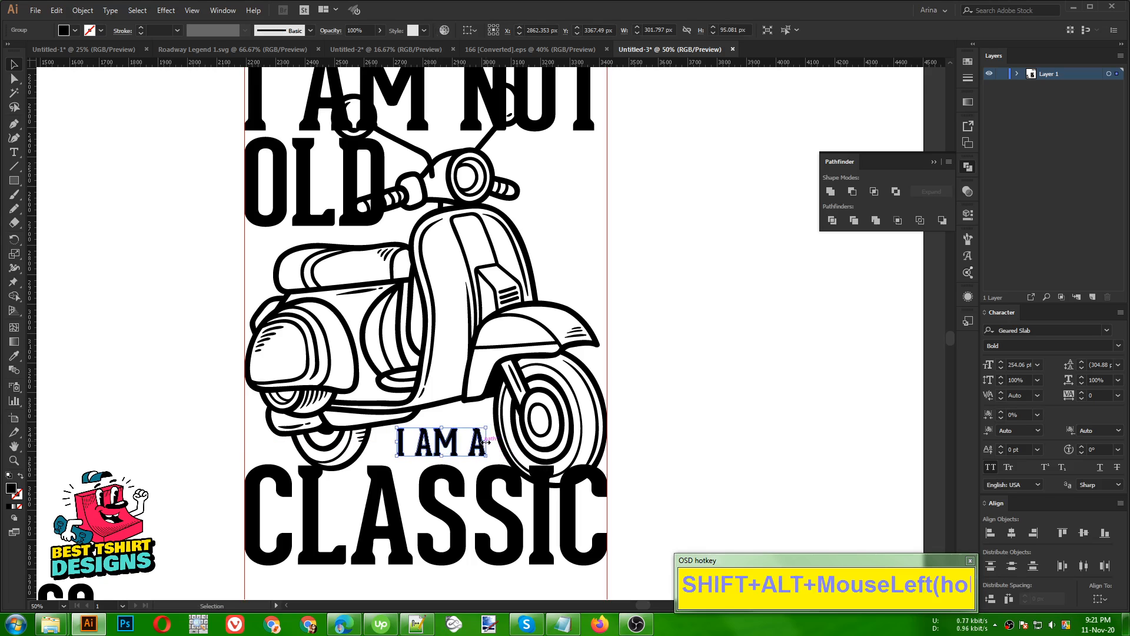
Nudge "CLASSIC" down until its top edge sits at the bottom of the scooter's front wheel
click(461, 475)
key(Down)
key(Down)
key(Down)
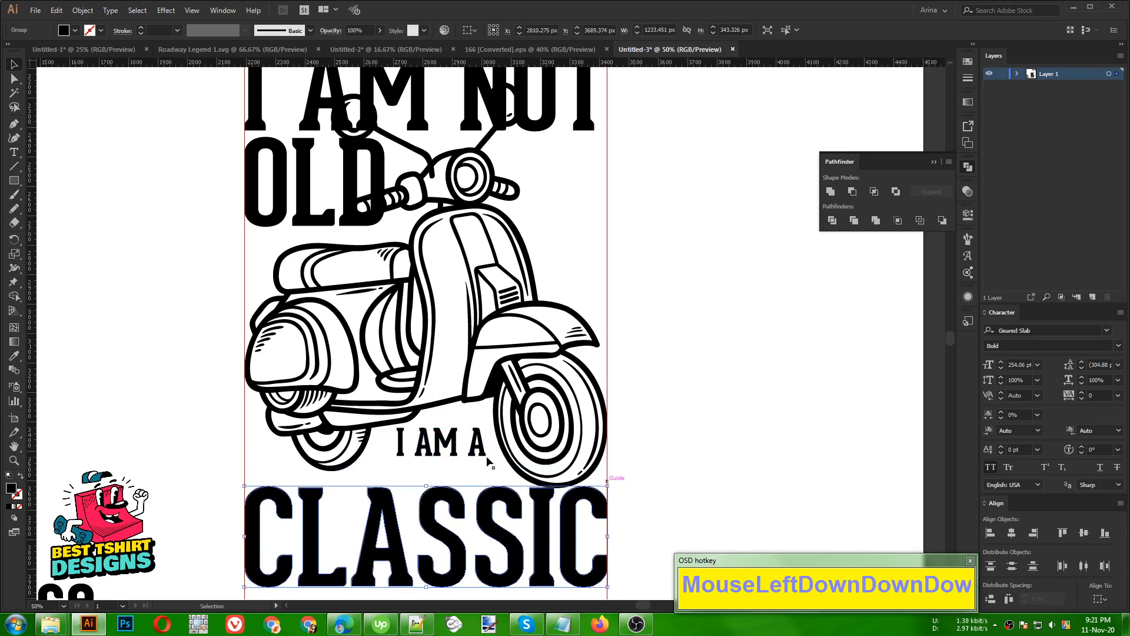
Enlarge "I AM A" proportionally to about 409 px wide and nudge it slightly down and left between the scooter's wheels
drag(458, 449, 441, 466)
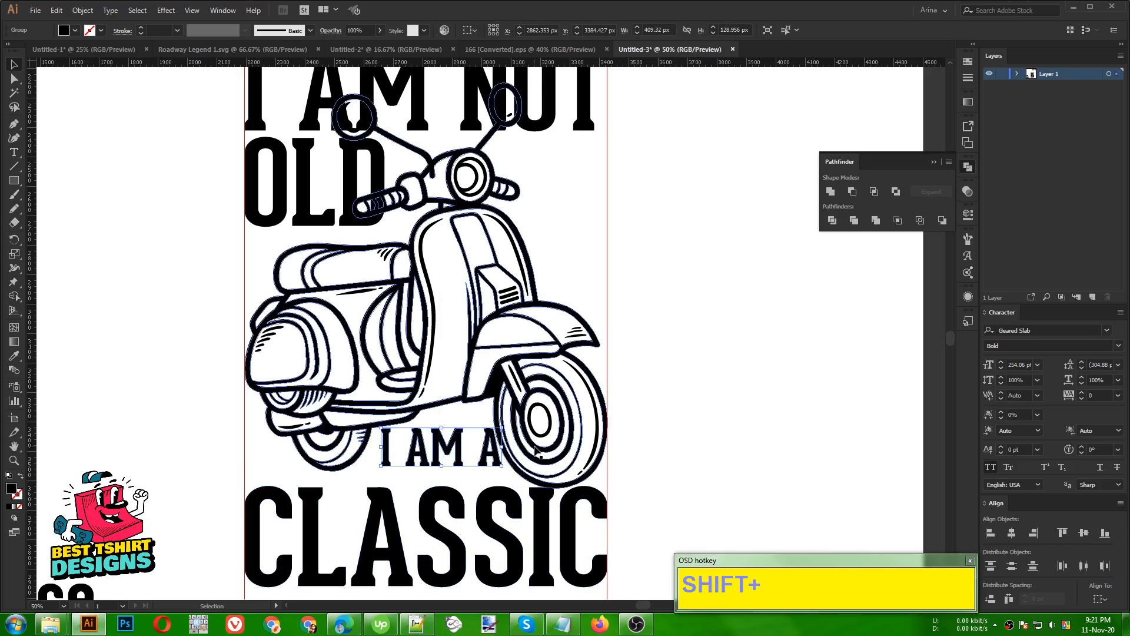
key(shift+Down)
key(shift+Down)
key(shift+Down)
key(shift+Down)
key(shift+Left)
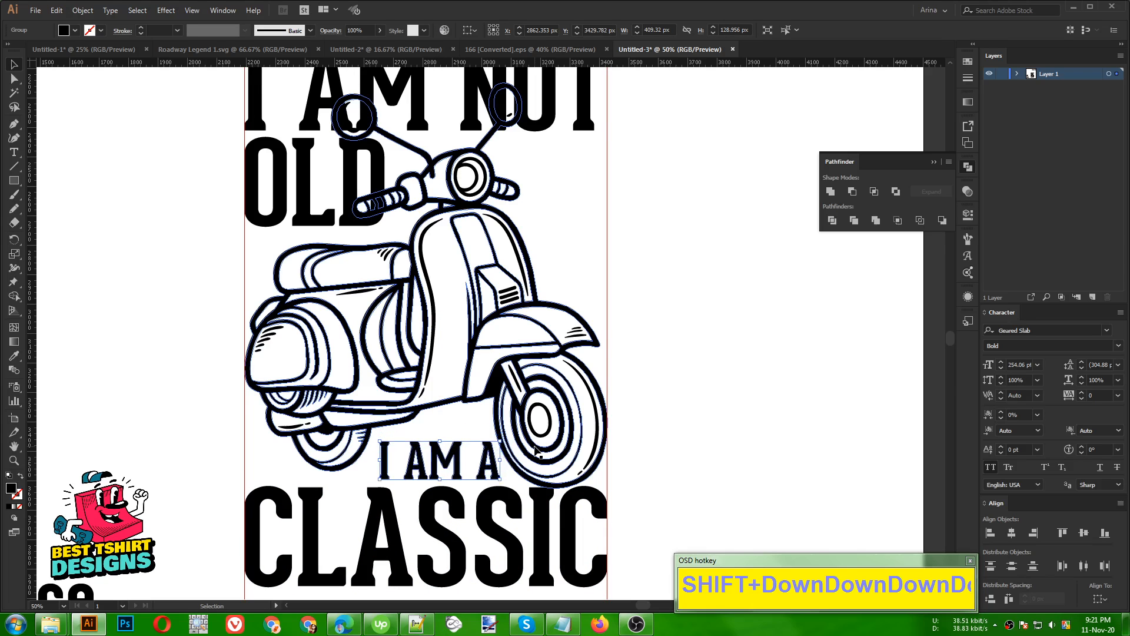
key(shift+Up)
key(shift+Up)
key(shift+Up)
key(shift+Up)
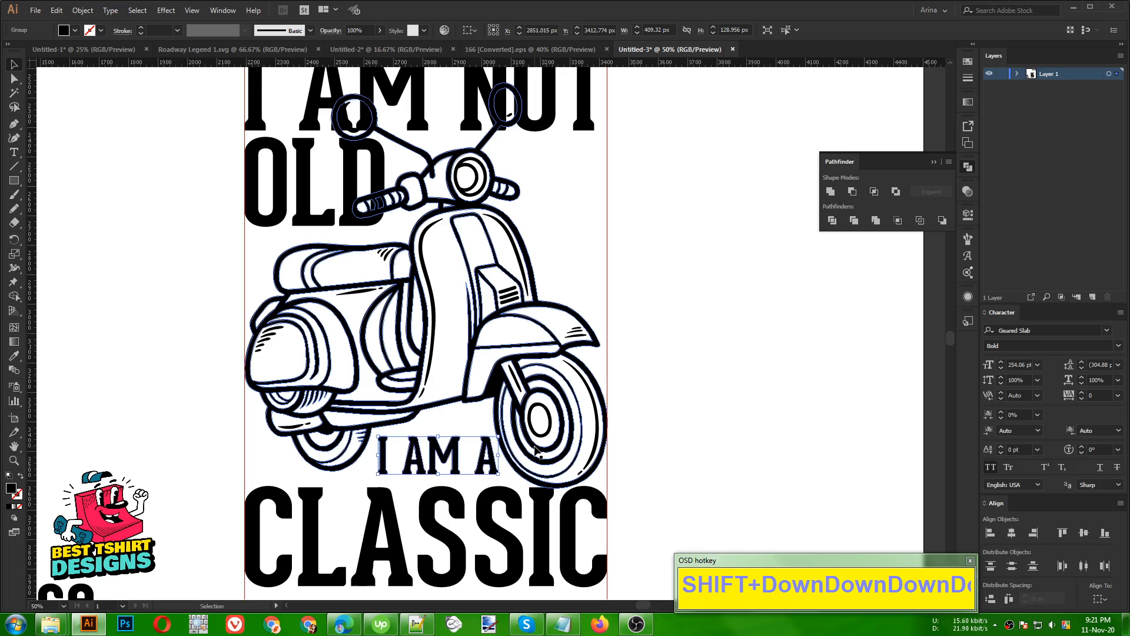
key(shift+Left)
key(shift+Right)
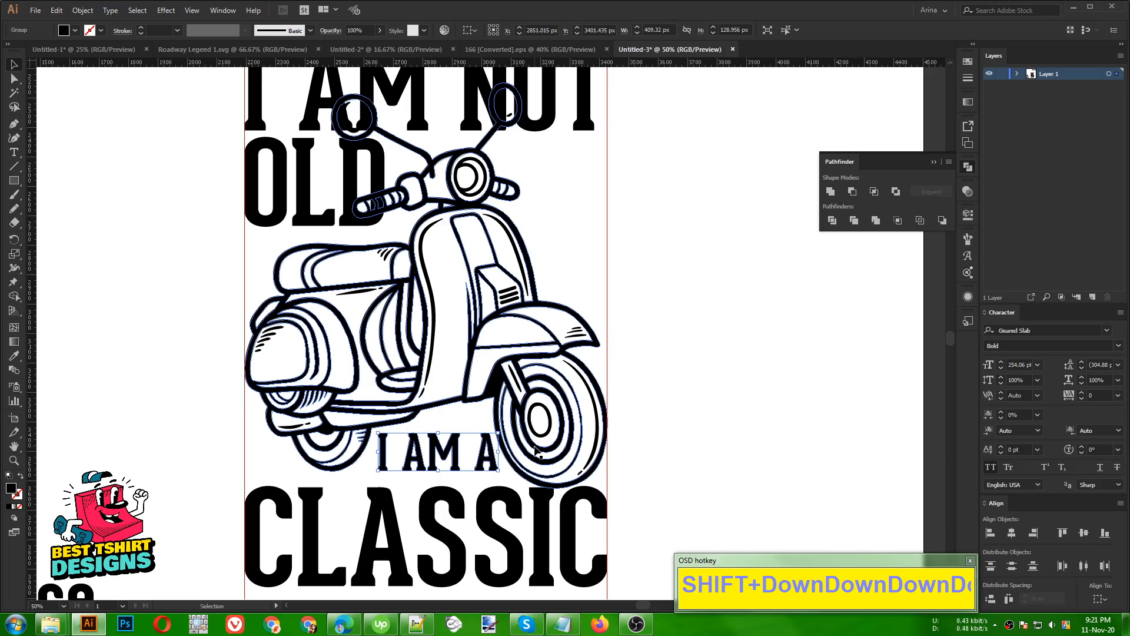
Nudge "CLASSIC" up so its top edge slightly overlaps the bottom of the scooter's front wheel
click(543, 511)
key(Up)
key(Up)
key(Up)
key(Up)
key(Up)
key(Up)
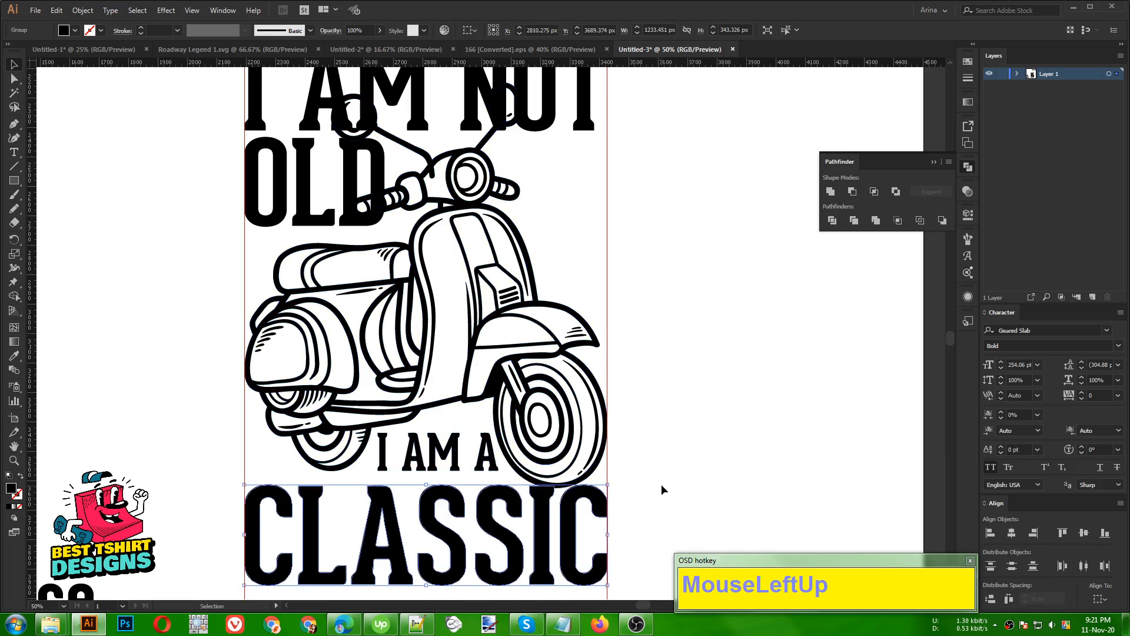
key(Down)
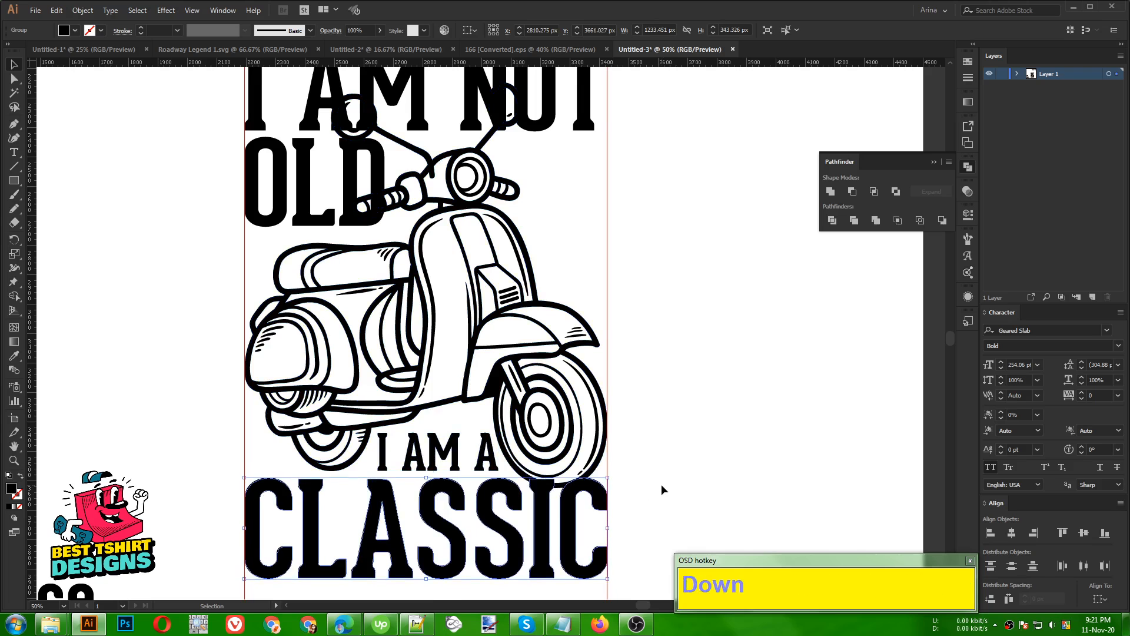
click(662, 484)
scroll(441, 418, down, 1)
click(608, 351)
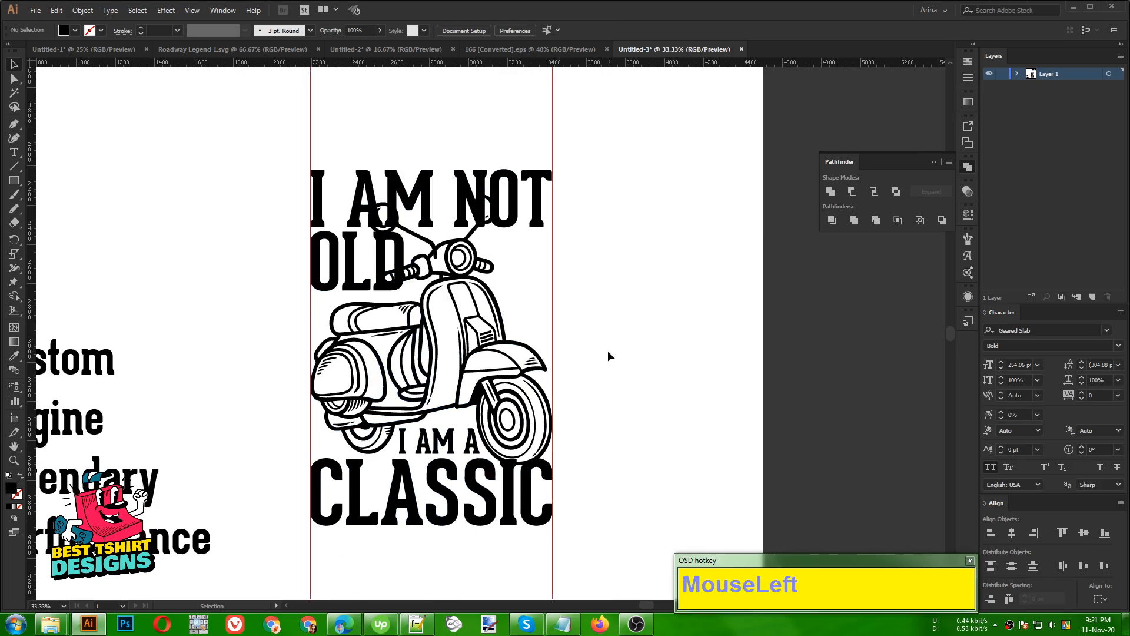
scroll(627, 276, down, 1)
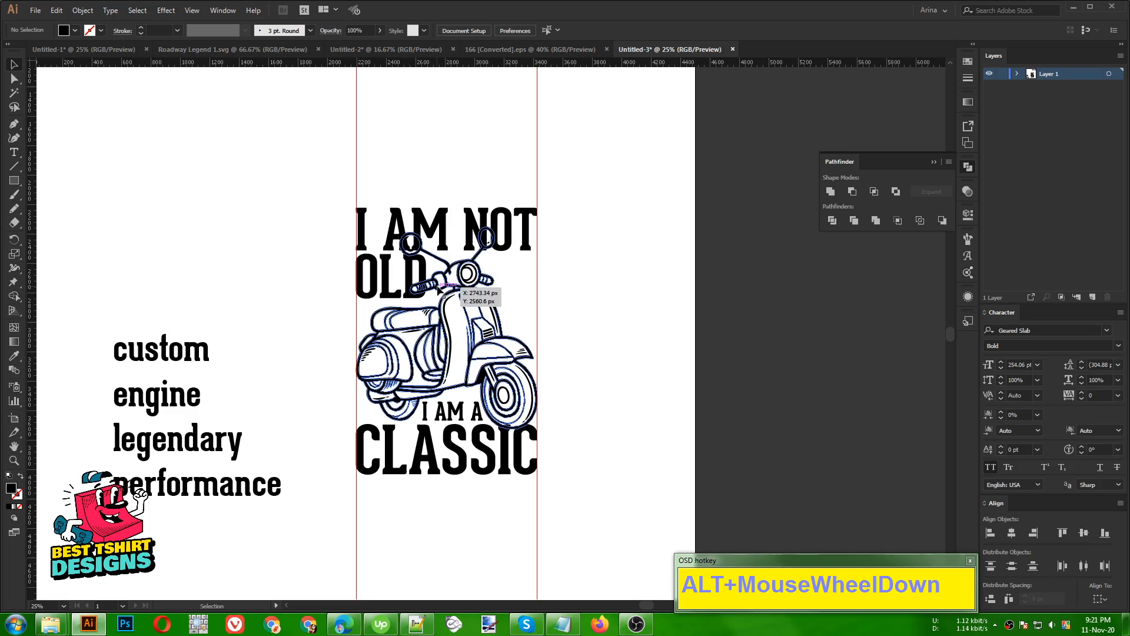
Move the words "custom", "engine", "legendary" and "performance" up together so they sit beside the scooter design
click(296, 354)
drag(115, 311, 209, 516)
drag(202, 439, 202, 312)
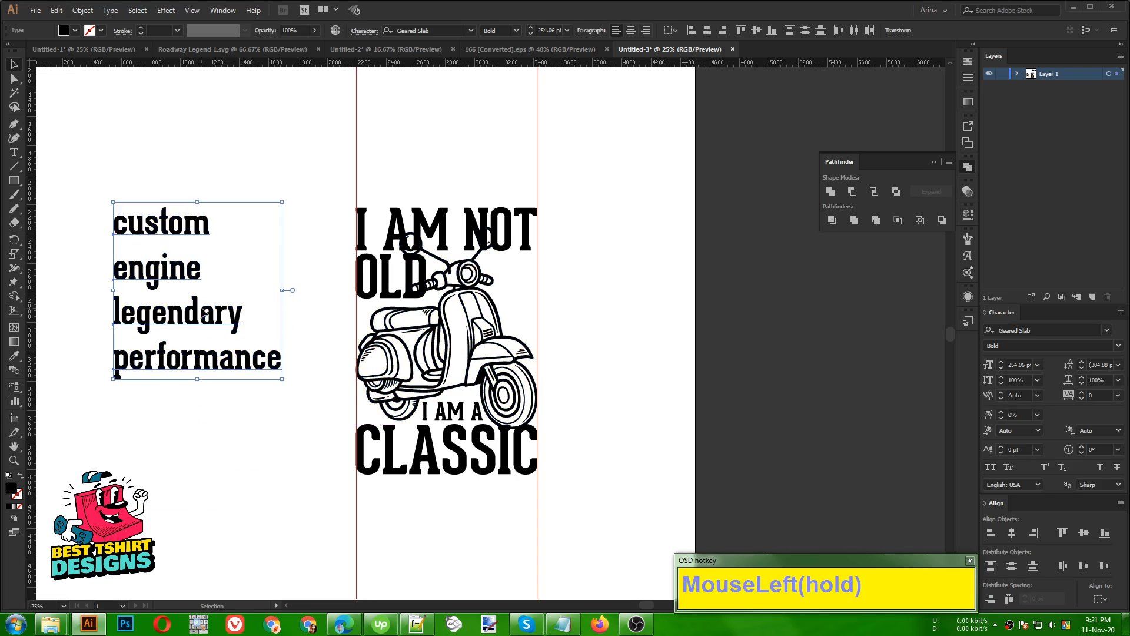
click(387, 488)
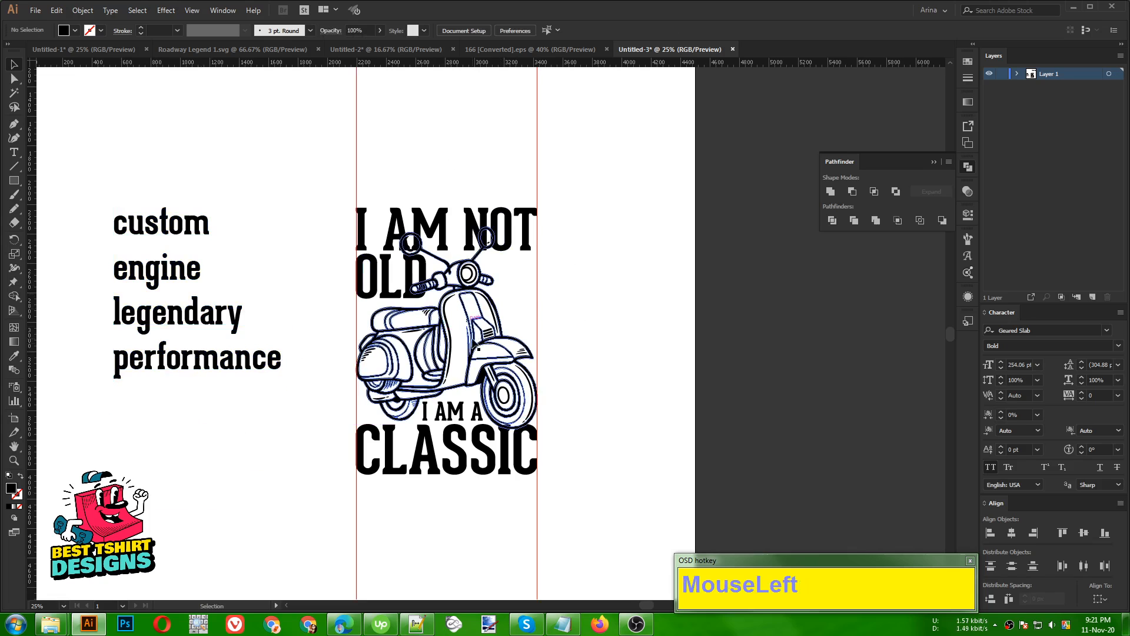
click(516, 292)
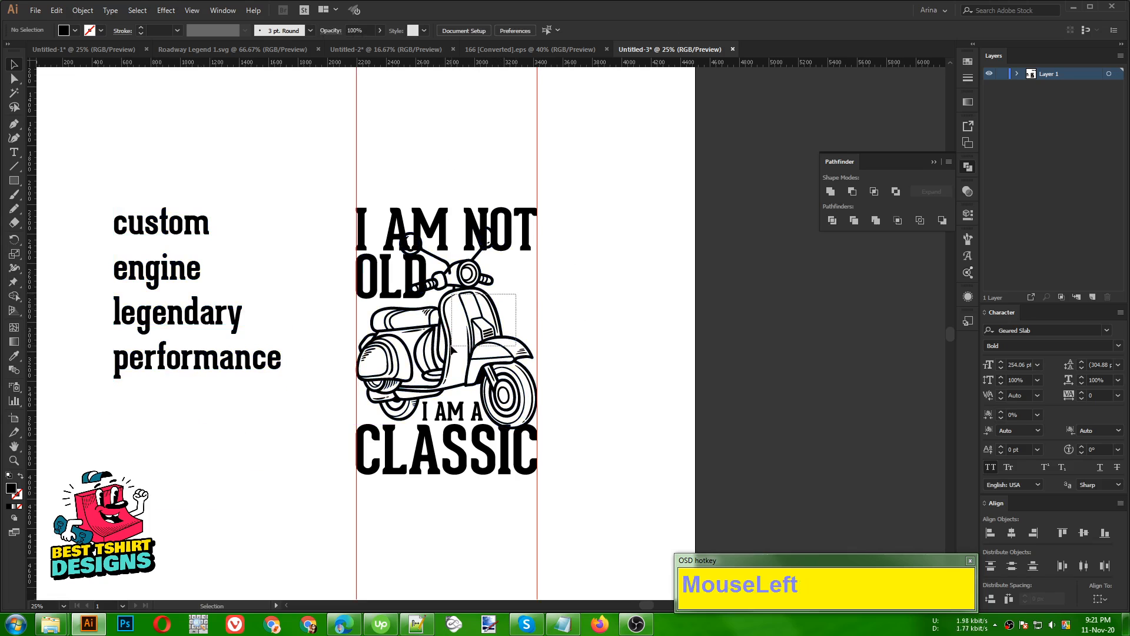
click(578, 329)
drag(495, 313, 540, 328)
click(493, 272)
click(466, 422)
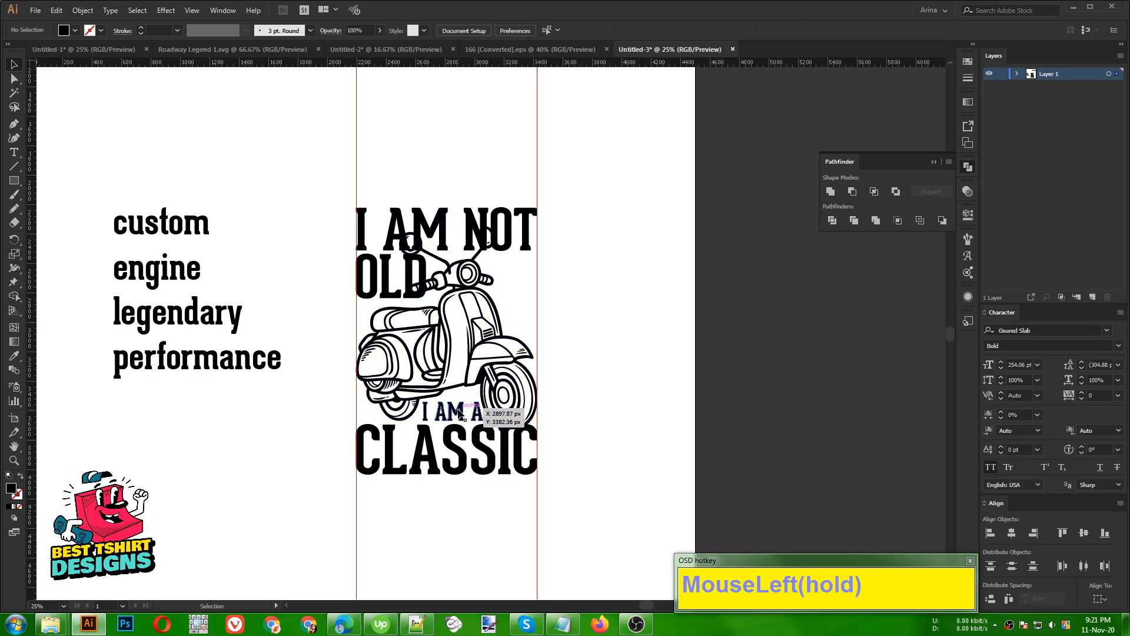
click(563, 408)
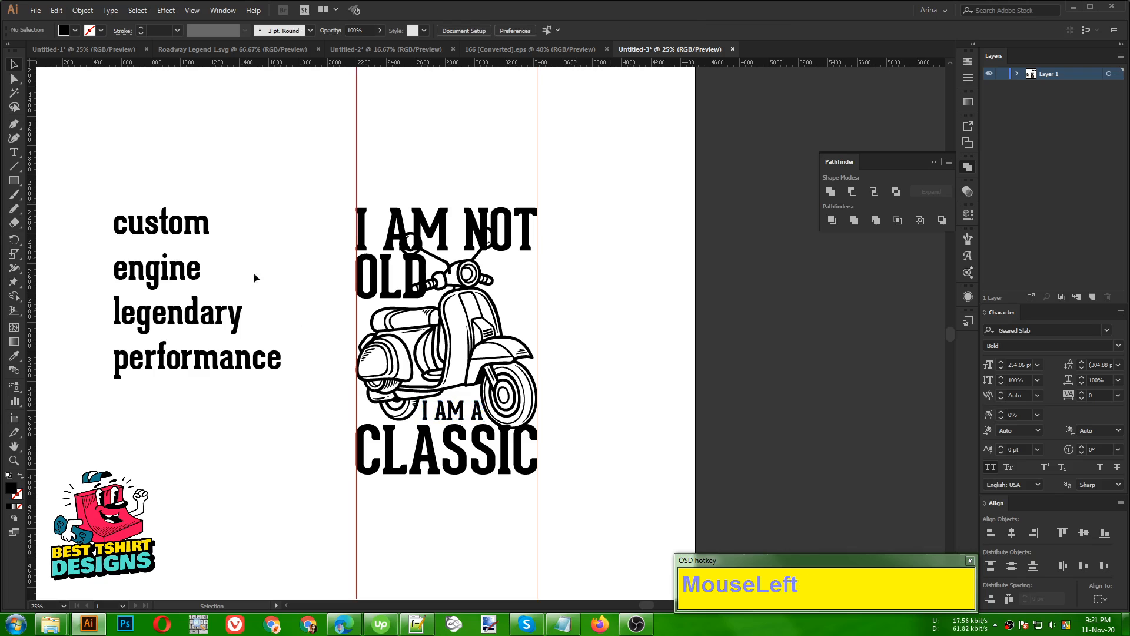
drag(238, 176, 153, 417)
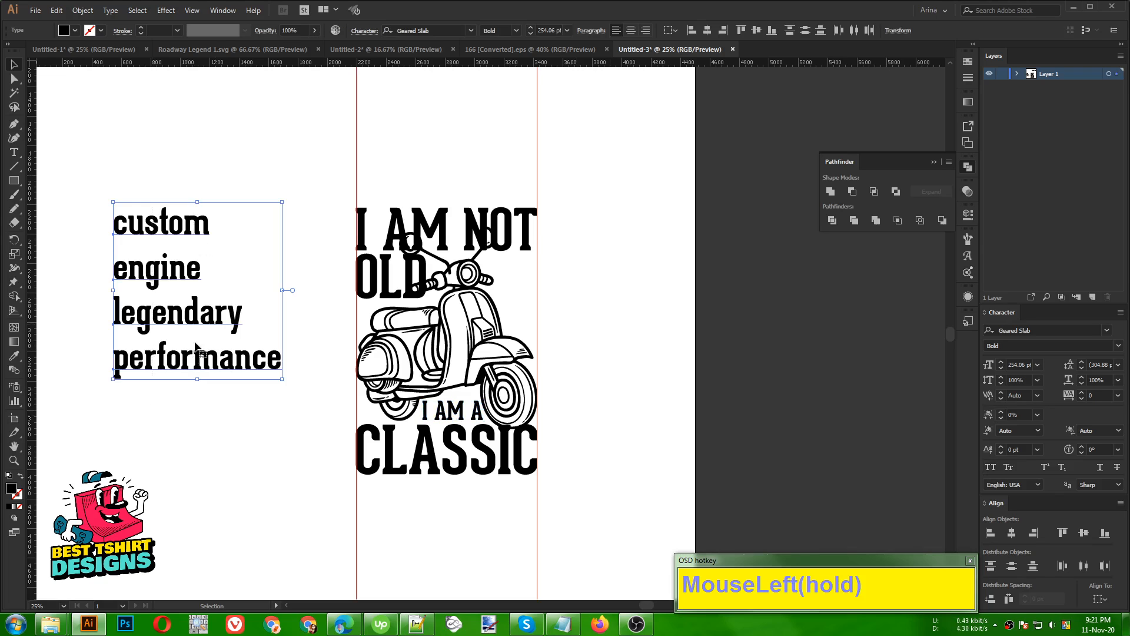
Cut "performance" and paste it after "legendary" so both words form one line of text
click(234, 275)
key(ctrl+x)
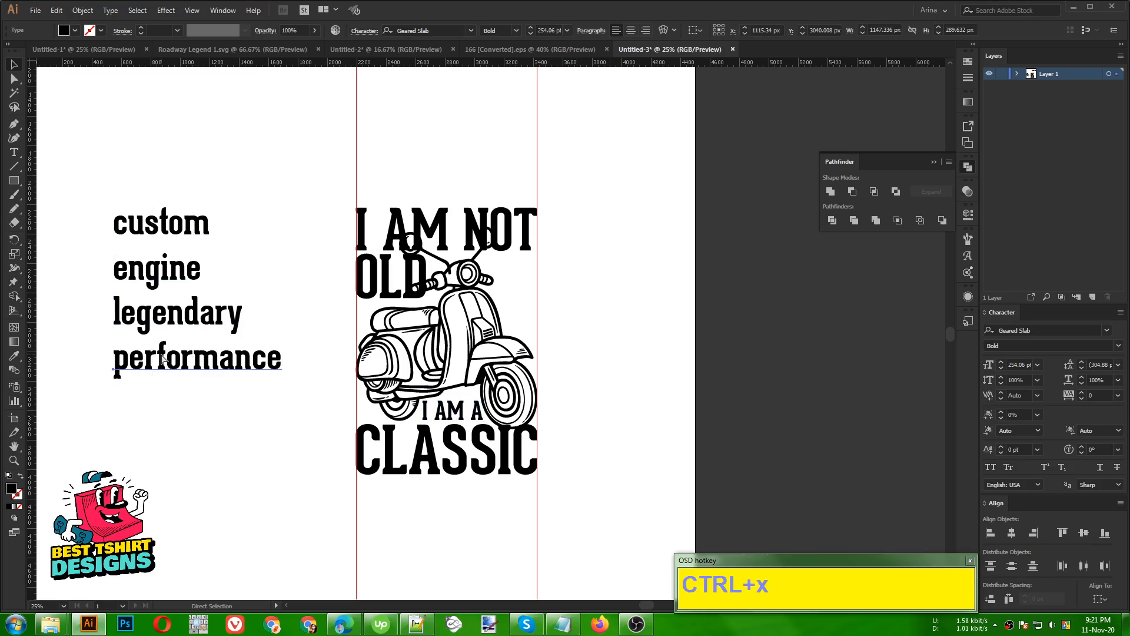
double_click(225, 316)
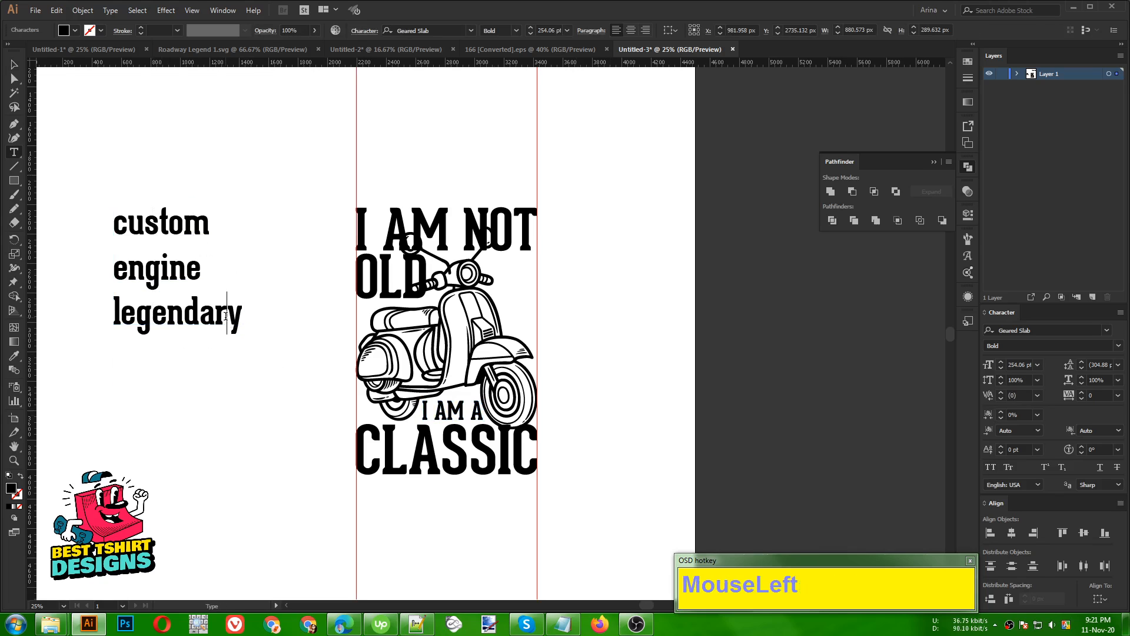
key(End)
key(ctrl+v)
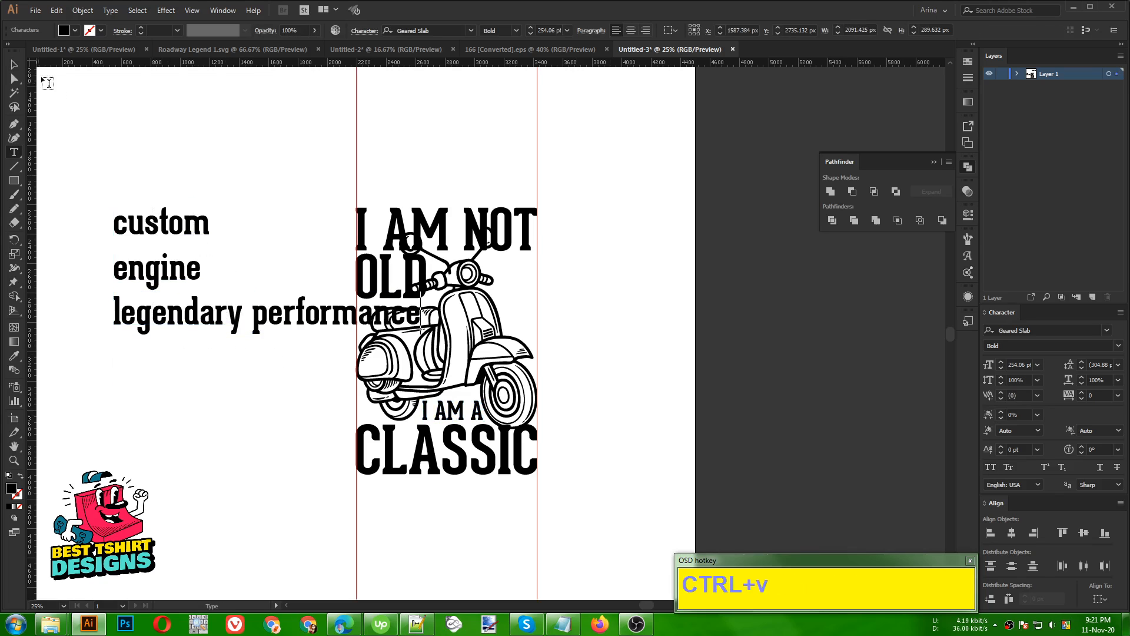
click(13, 64)
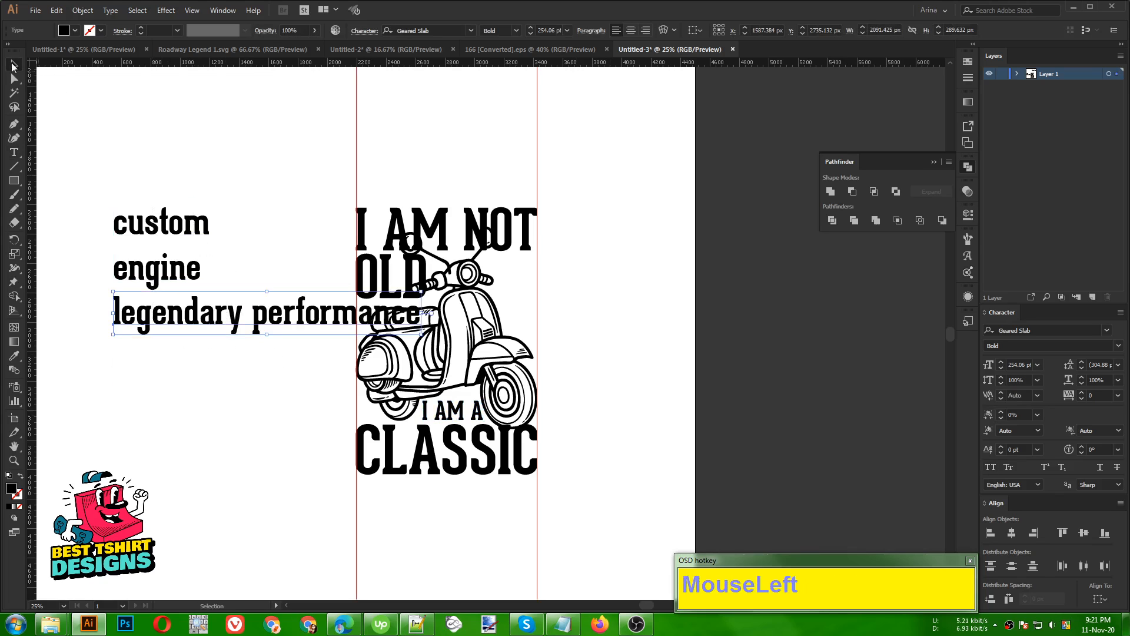
Set "legendary performance" in All Caps, move it below "CLASSIC" and scale it proportionally to about 1133 px wide between the guides
click(991, 469)
drag(250, 331, 256, 508)
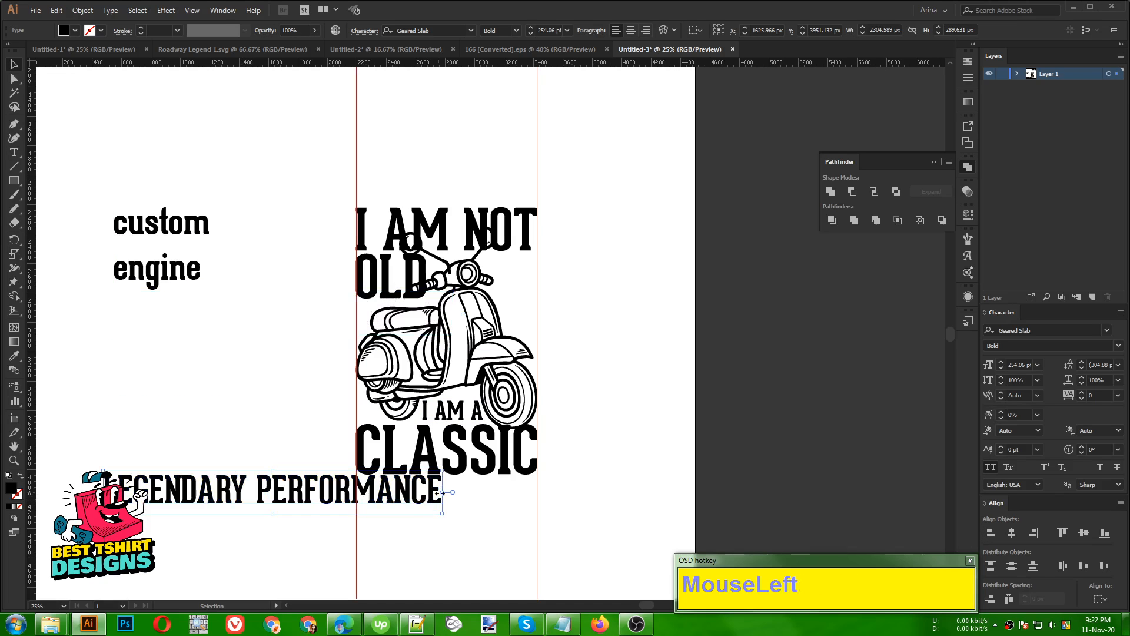
drag(440, 493, 496, 494)
Draw a horizontal line about 1231 px long from guide to guide, between "CLASSIC" and "LEGENDARY PERFORMANCE", with the Pen tool
scroll(496, 493, up, 3)
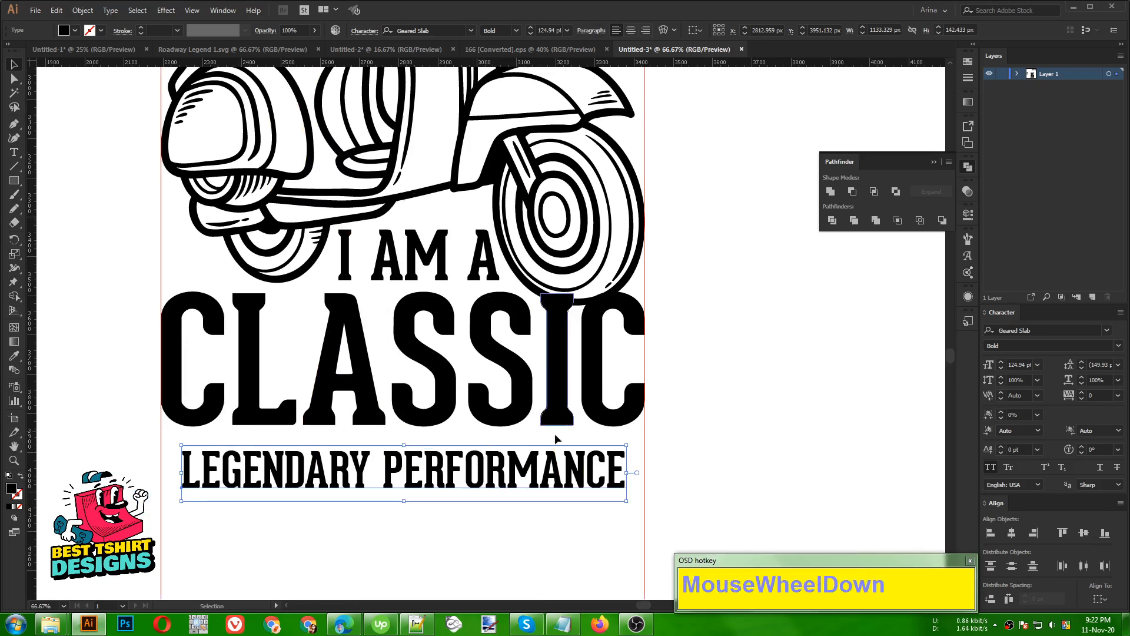
scroll(496, 439, down, 1)
click(13, 123)
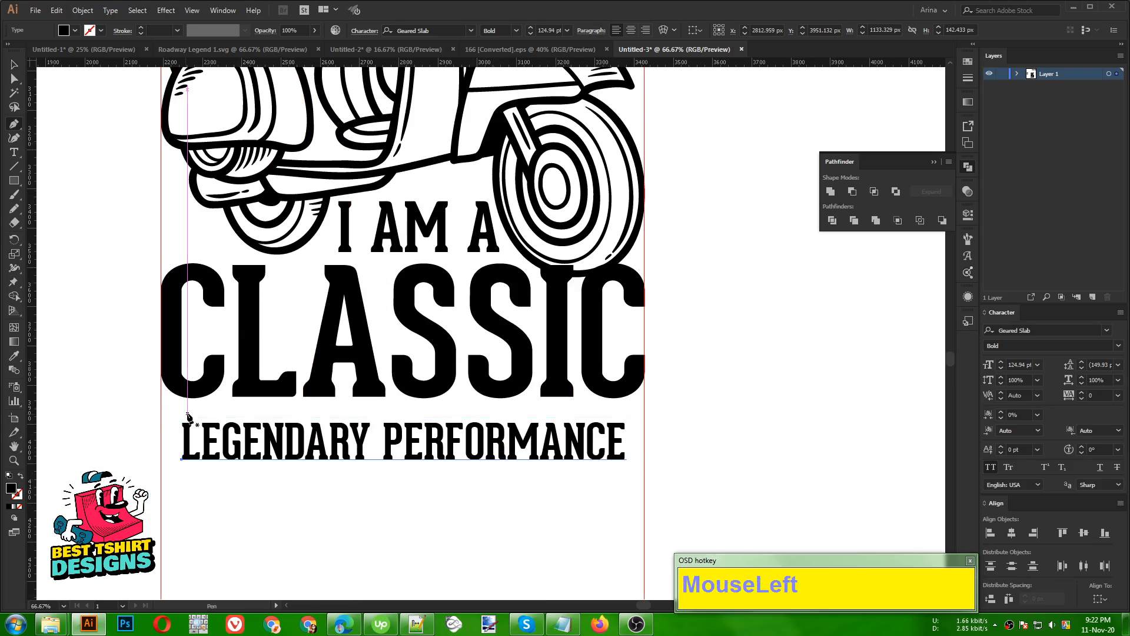
click(161, 407)
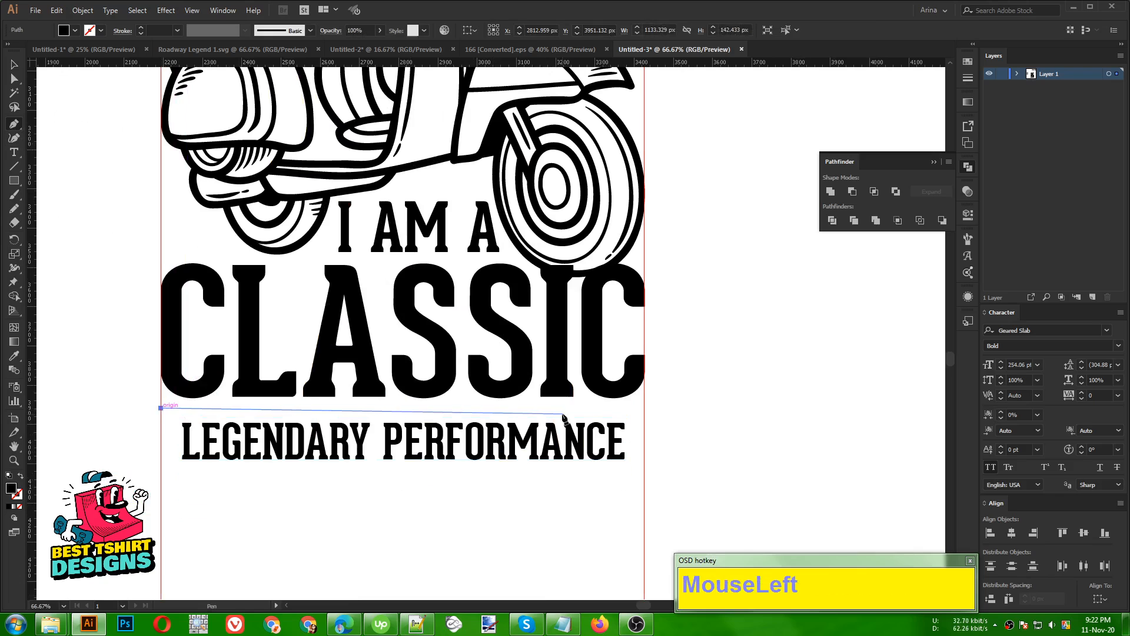
click(644, 408)
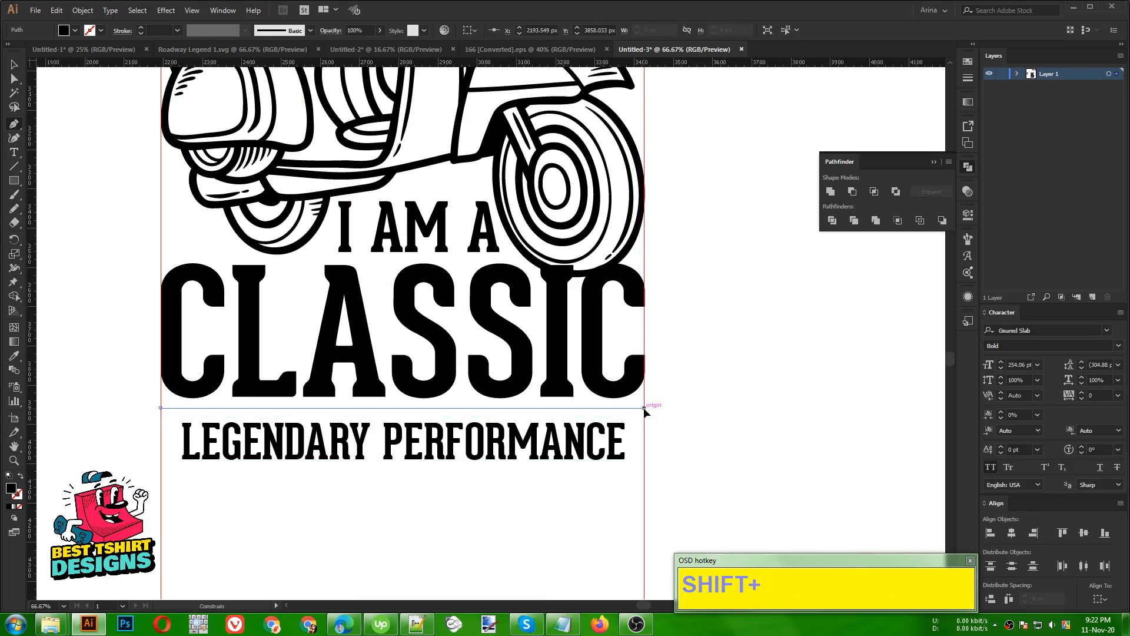
key(v)
click(676, 429)
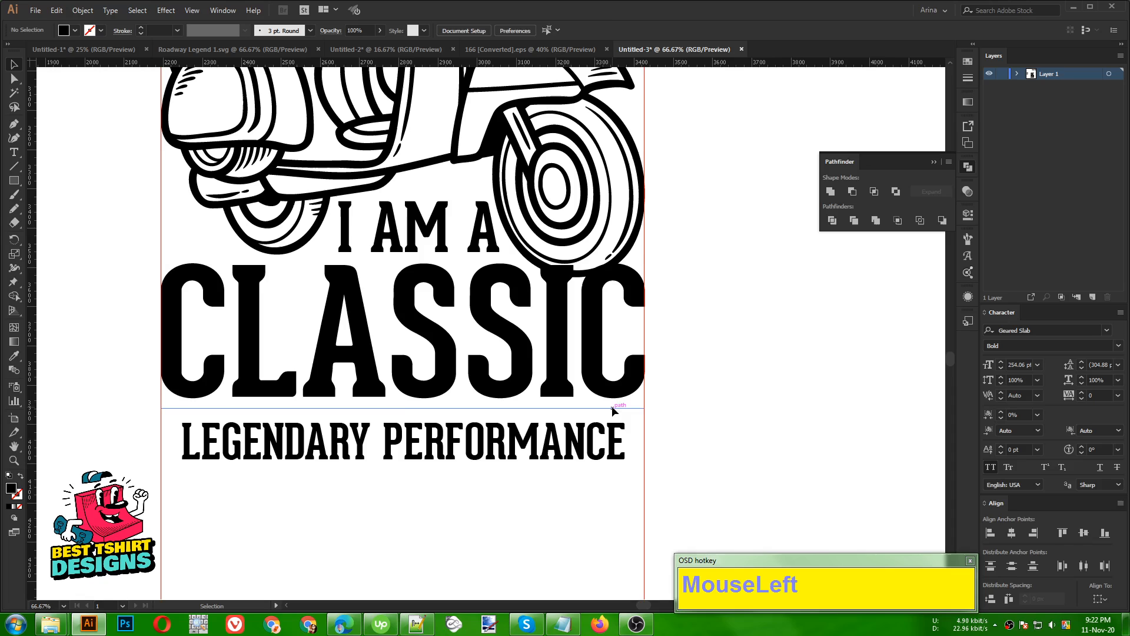
Swap the line's fill and stroke so it is stroked black, and set its stroke weight to 10 pt
click(612, 409)
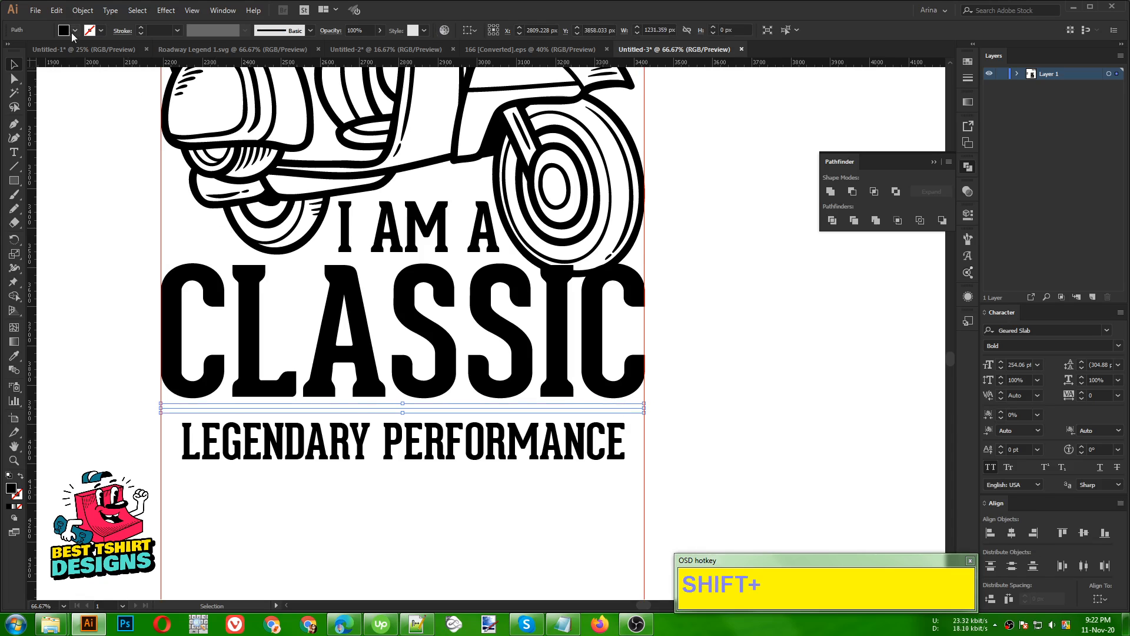
key(shift+x)
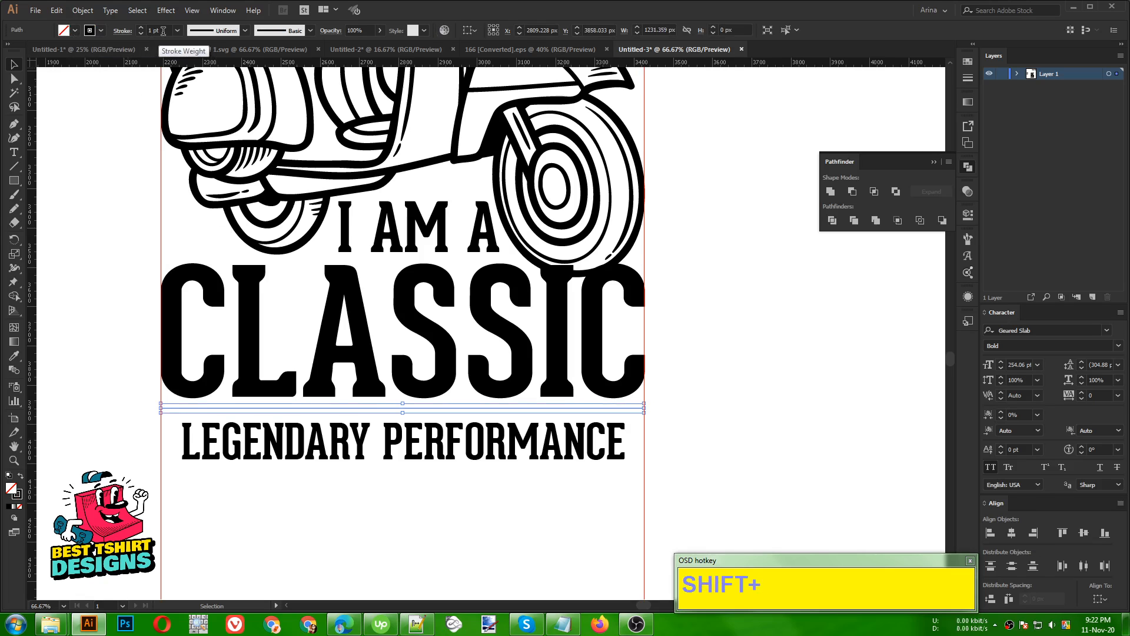
shift+scroll(164, 31, up, 1)
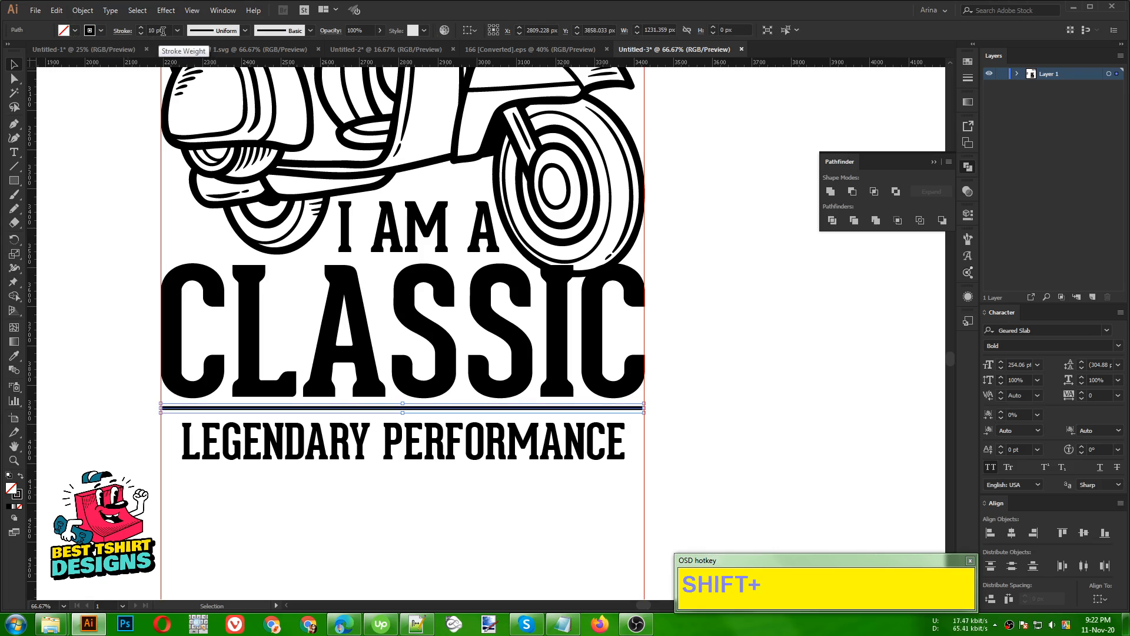
shift+scroll(163, 30, up, 1)
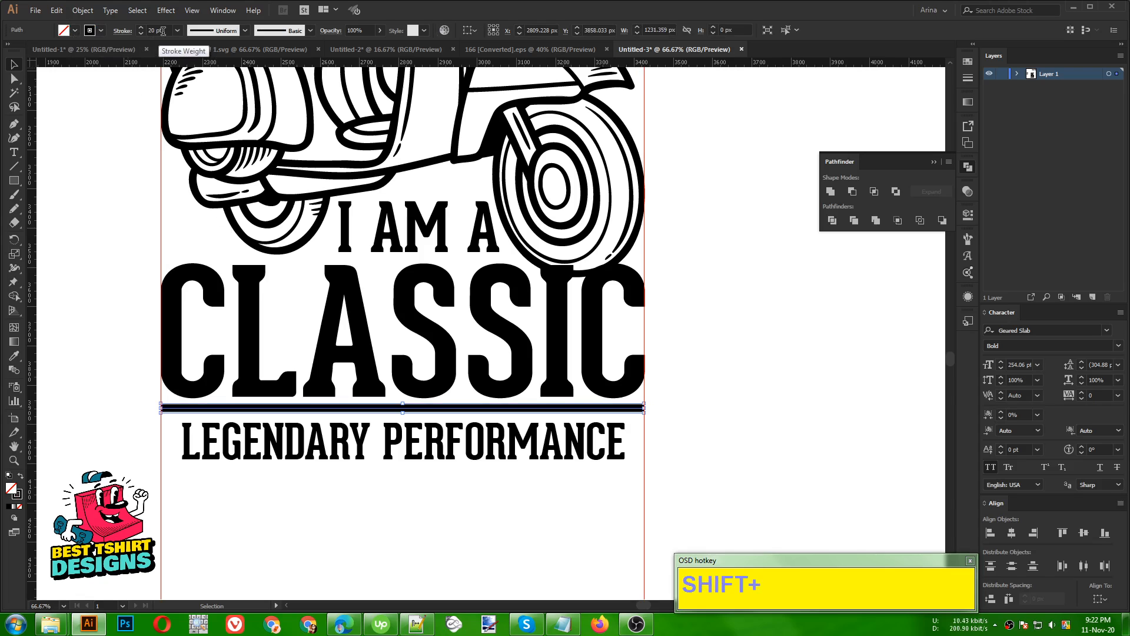
scroll(163, 31, down, 1)
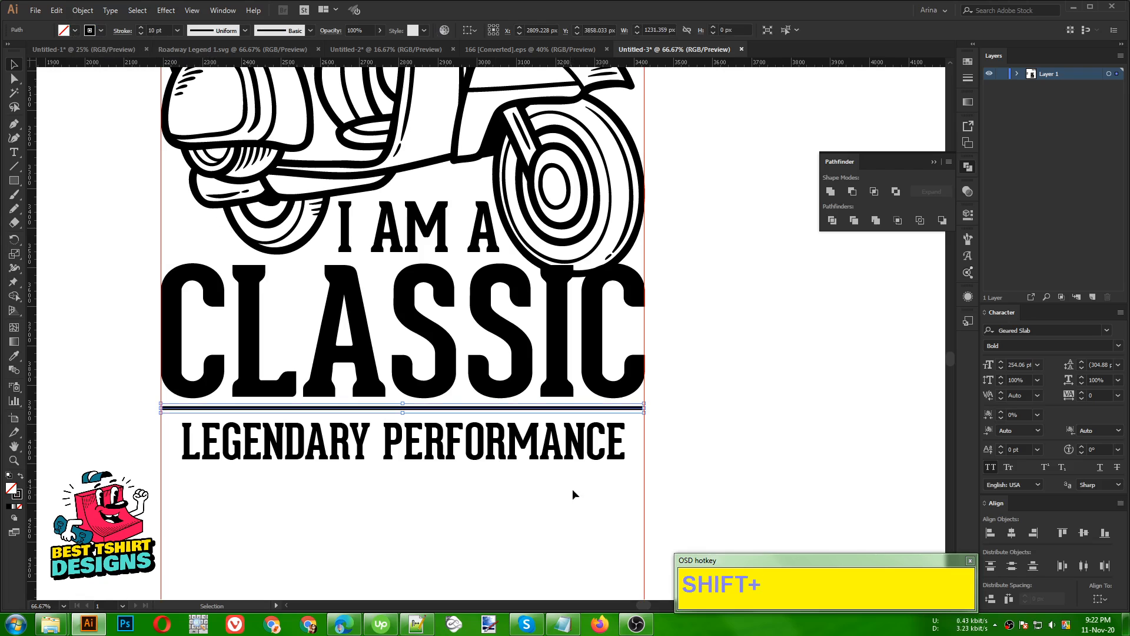
Nudge the line down and "LEGENDARY PERFORMANCE" up to tighten their gap, and convert that text to outlines
key(Down)
click(544, 455)
key(Up)
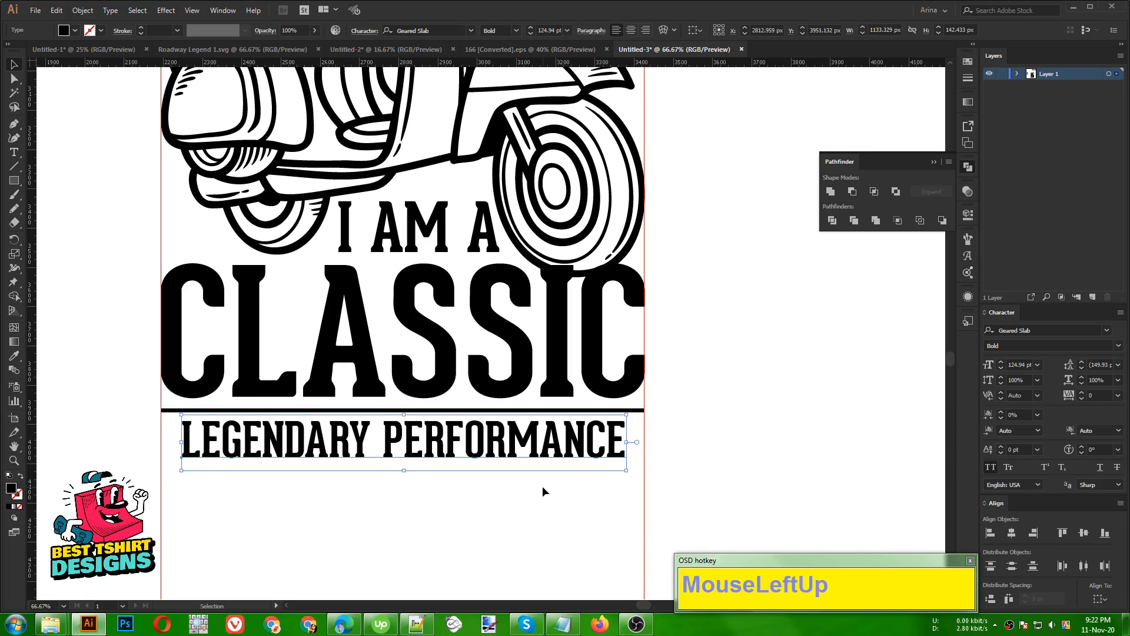
key(Up)
right_click(537, 449)
click(578, 297)
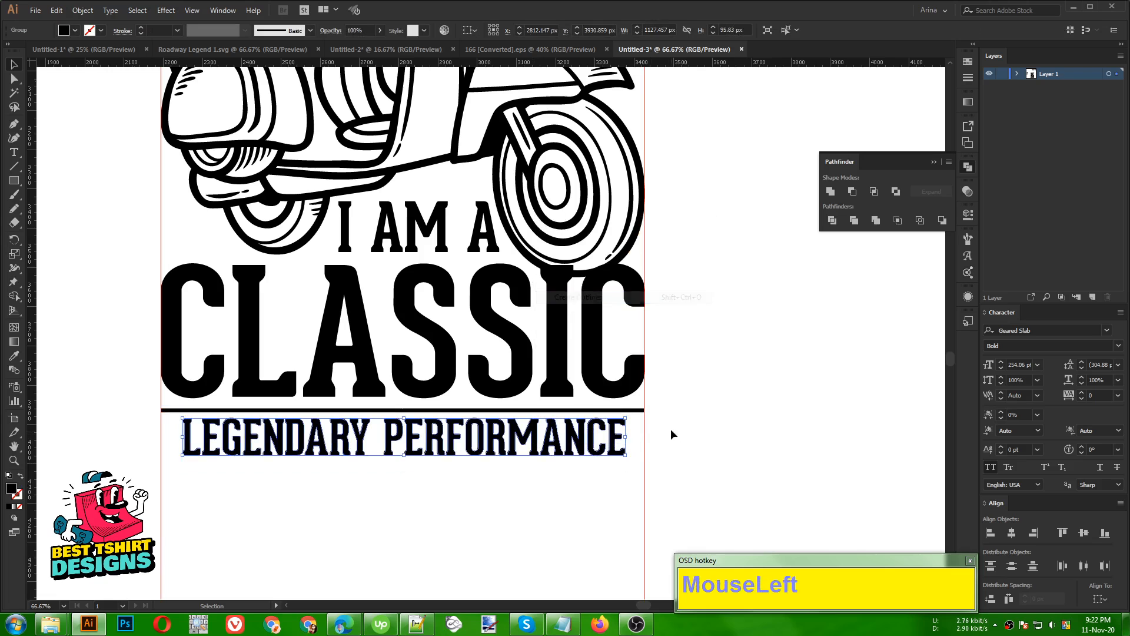
Scale the outlined "LEGENDARY PERFORMANCE" proportionally to about 1231 px wide between the guides, and place a copy of the divider line below it
drag(626, 437, 645, 437)
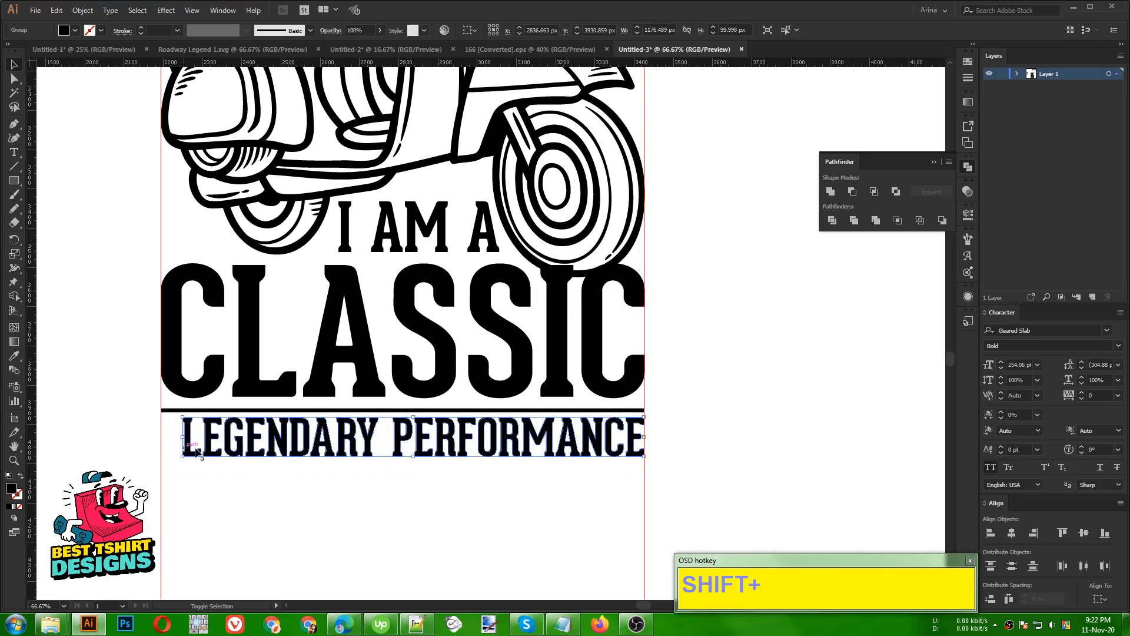
drag(183, 437, 160, 437)
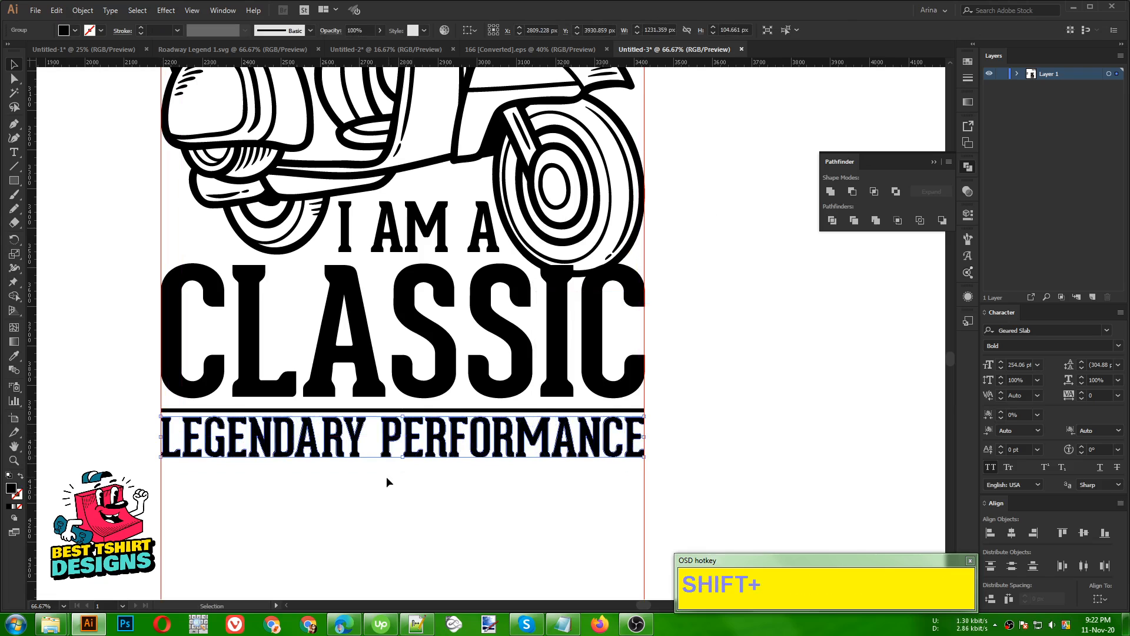
click(439, 412)
drag(439, 412, 438, 464)
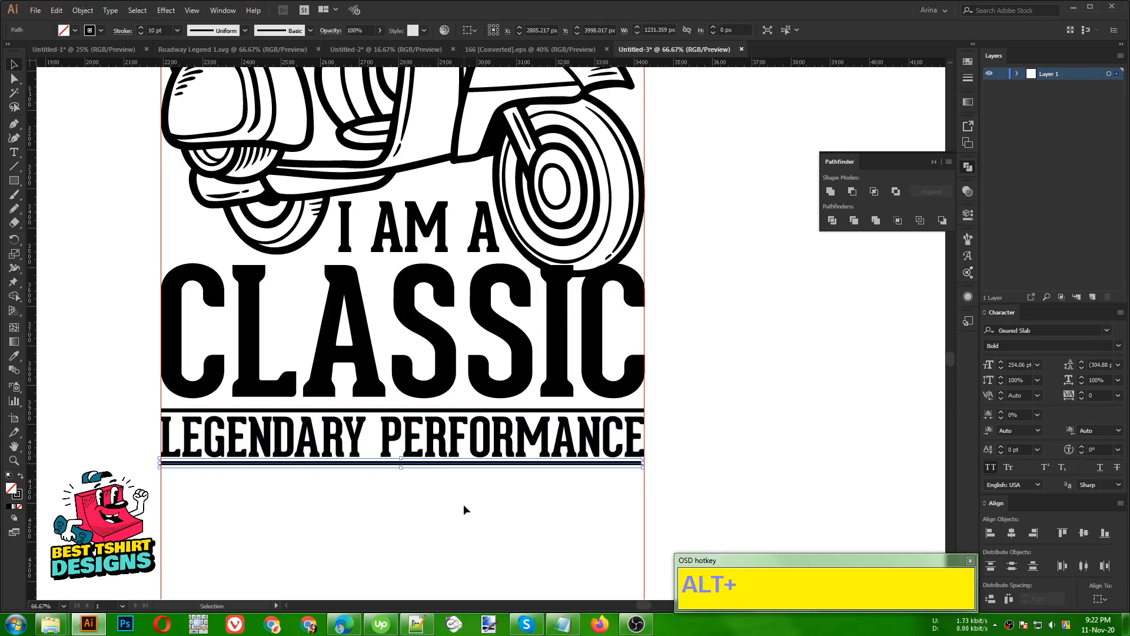
Center the tagline and its two lines horizontally on each other
drag(524, 498, 395, 407)
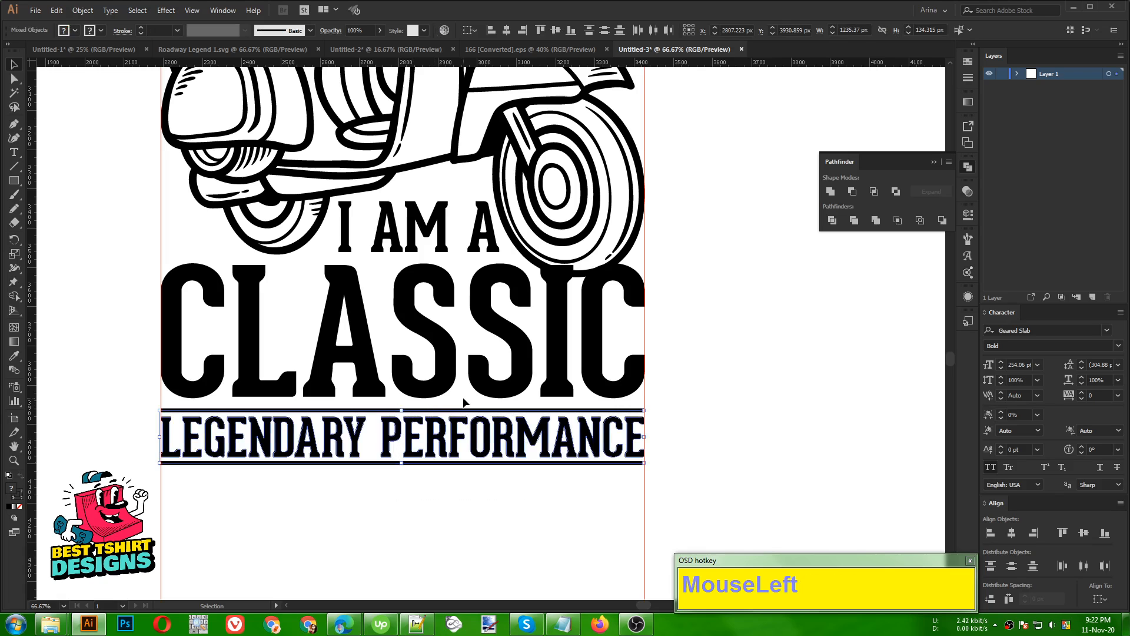
click(507, 34)
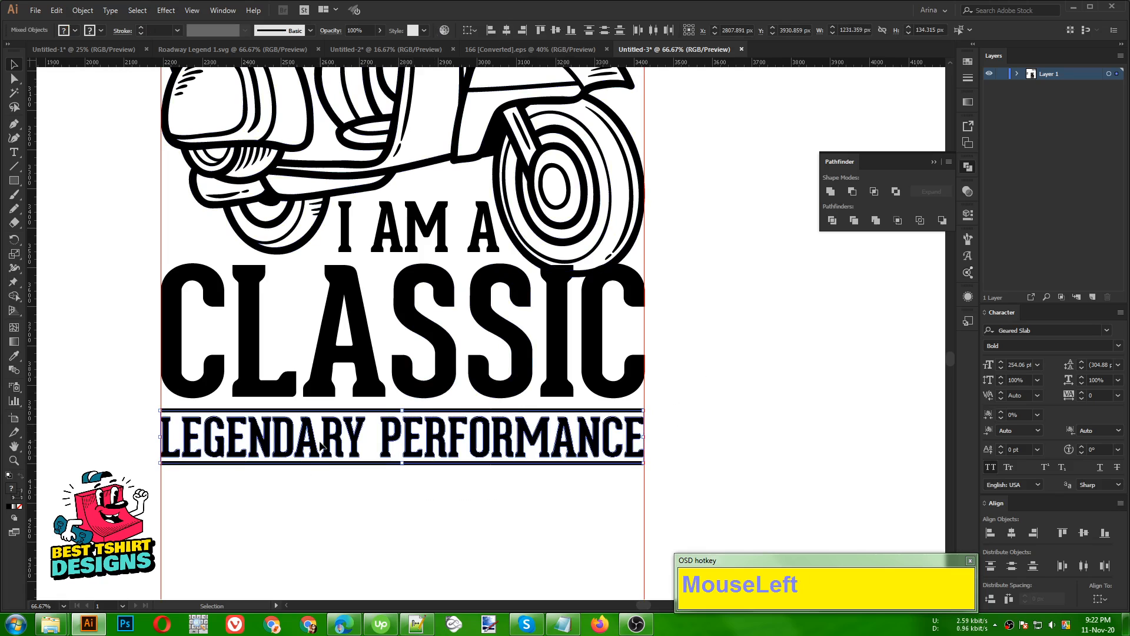
click(404, 495)
alt+scroll(465, 444, down, 1)
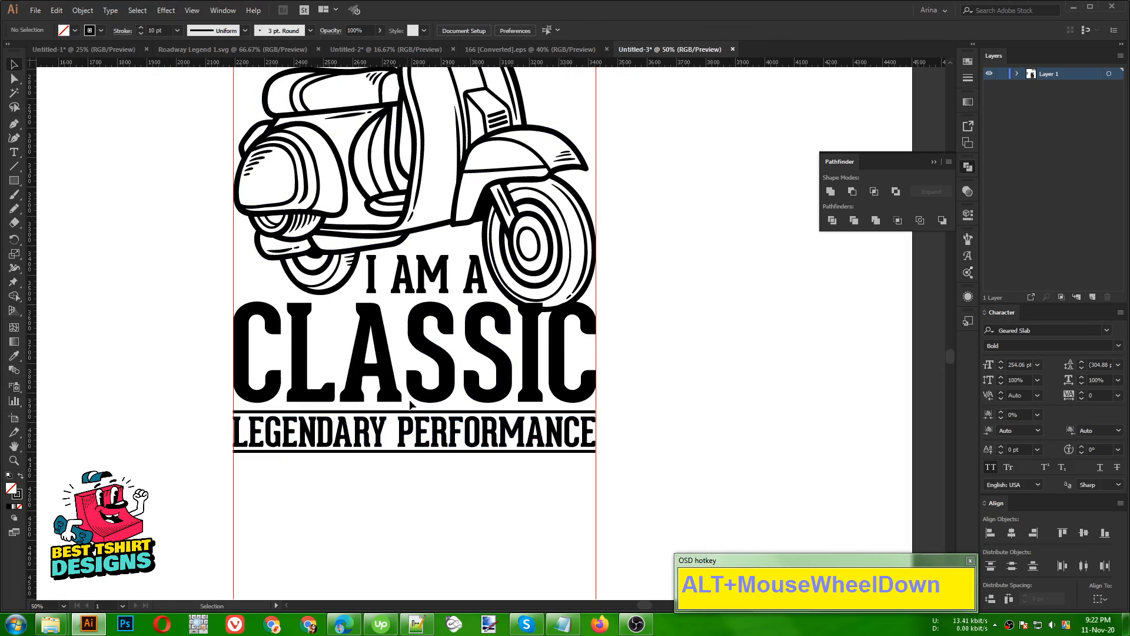
alt+scroll(424, 393, down, 2)
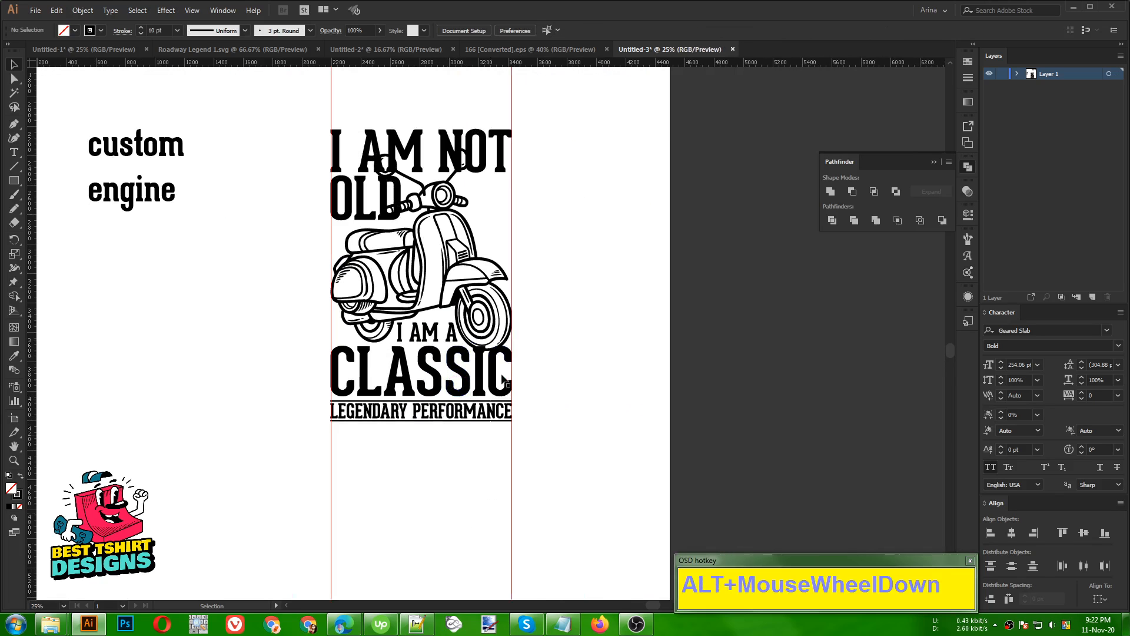
Move the "custom" and "engine" texts from beside the design to the blank area on its right, level with the scooter
click(580, 344)
drag(84, 100, 188, 296)
drag(149, 198, 232, 342)
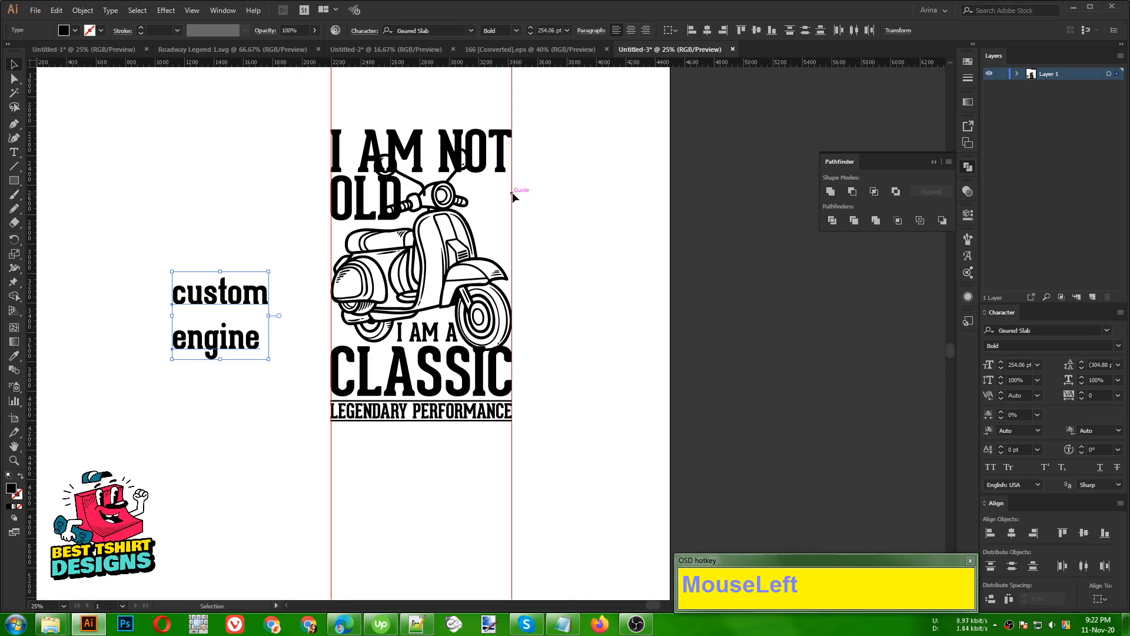
alt+scroll(528, 185, up, 2)
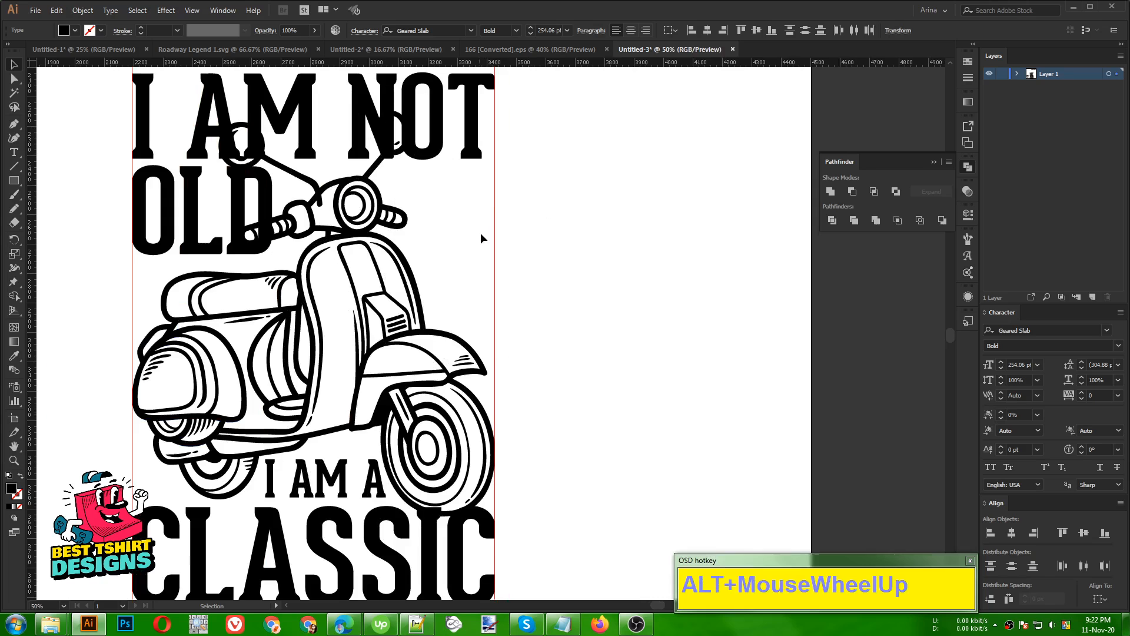
alt+scroll(454, 270, down, 2)
drag(213, 378, 596, 306)
alt+scroll(633, 278, up, 3)
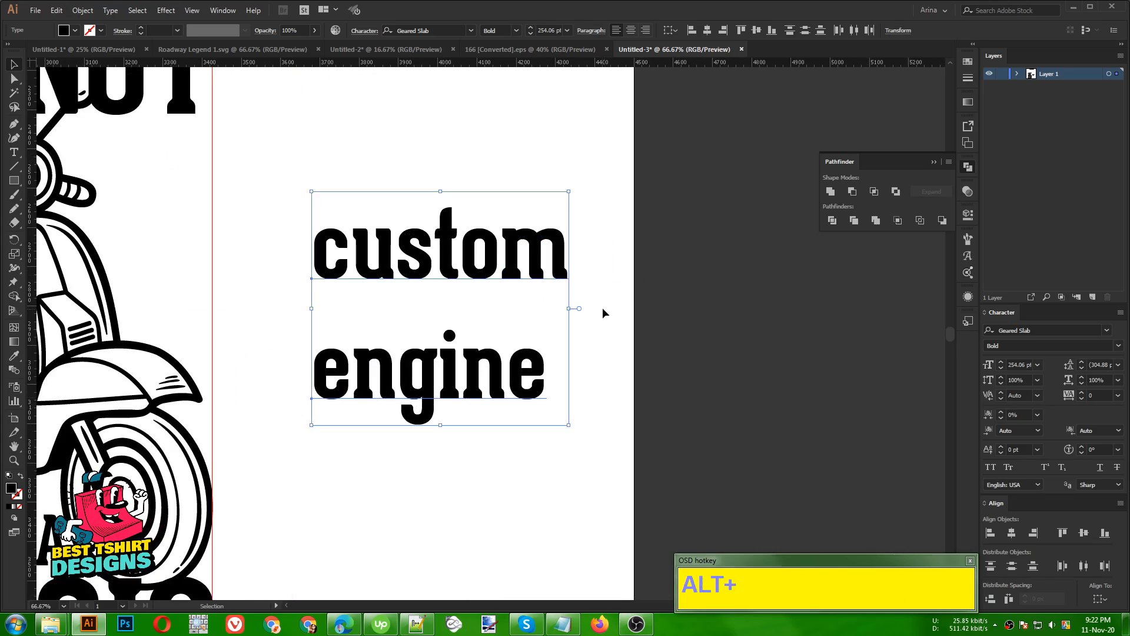
Set "custom" and "engine" in All Caps and convert both texts to outlines
click(991, 467)
click(472, 466)
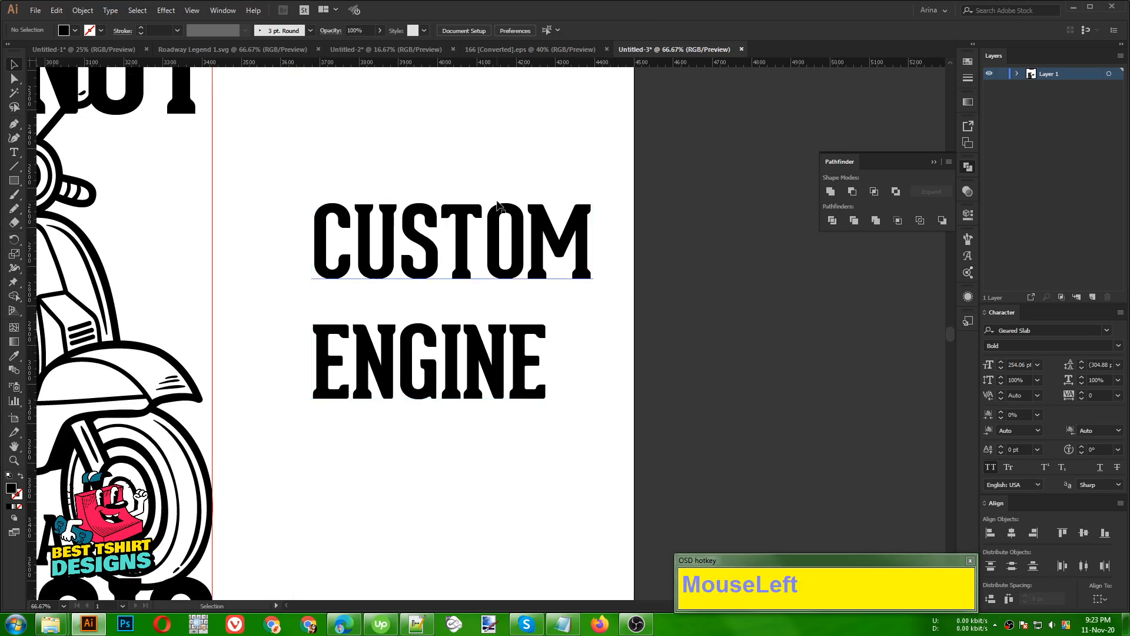
drag(398, 152, 492, 438)
right_click(470, 369)
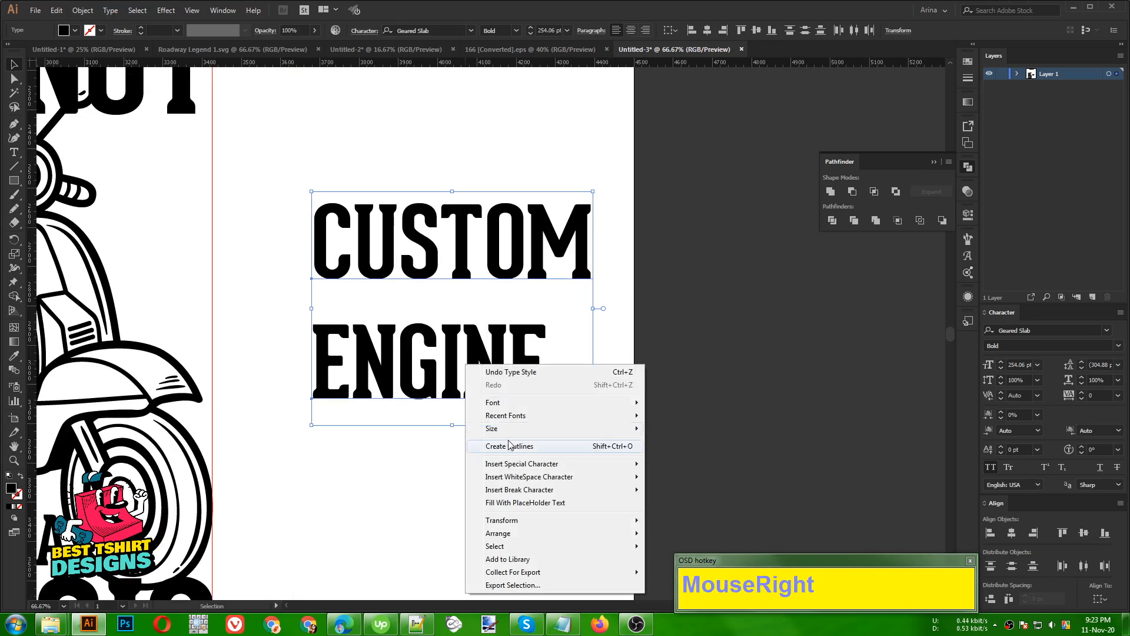
click(510, 445)
click(554, 288)
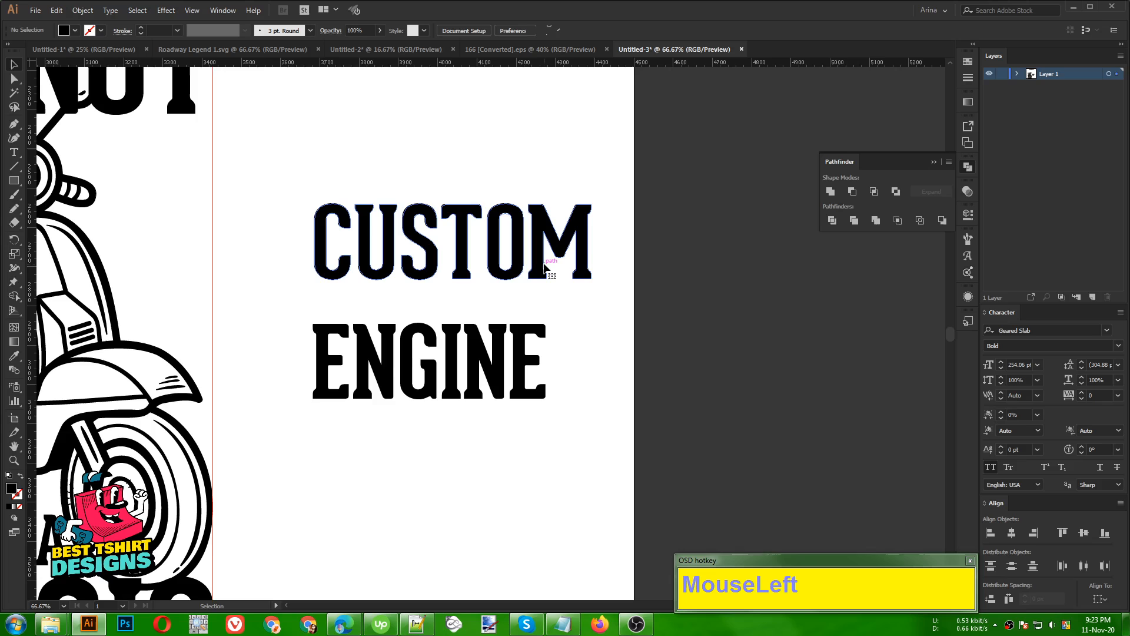
Isolate the CUSTOM group and enlarge its letter M proportionally to about 192 px wide
double_click(543, 252)
click(589, 249)
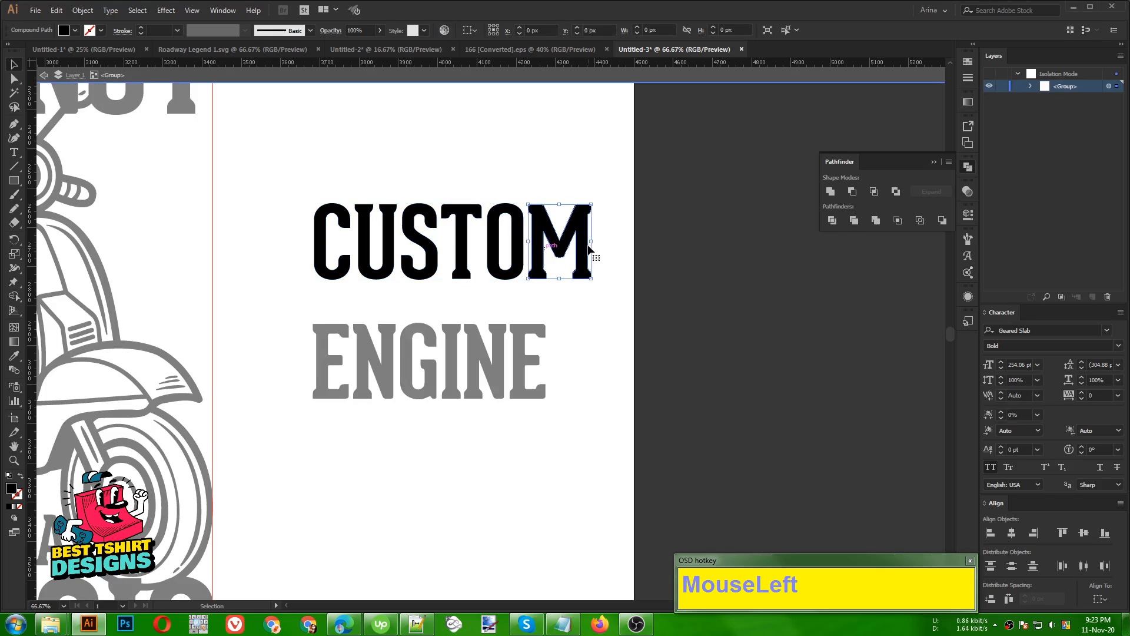
drag(588, 245, 605, 242)
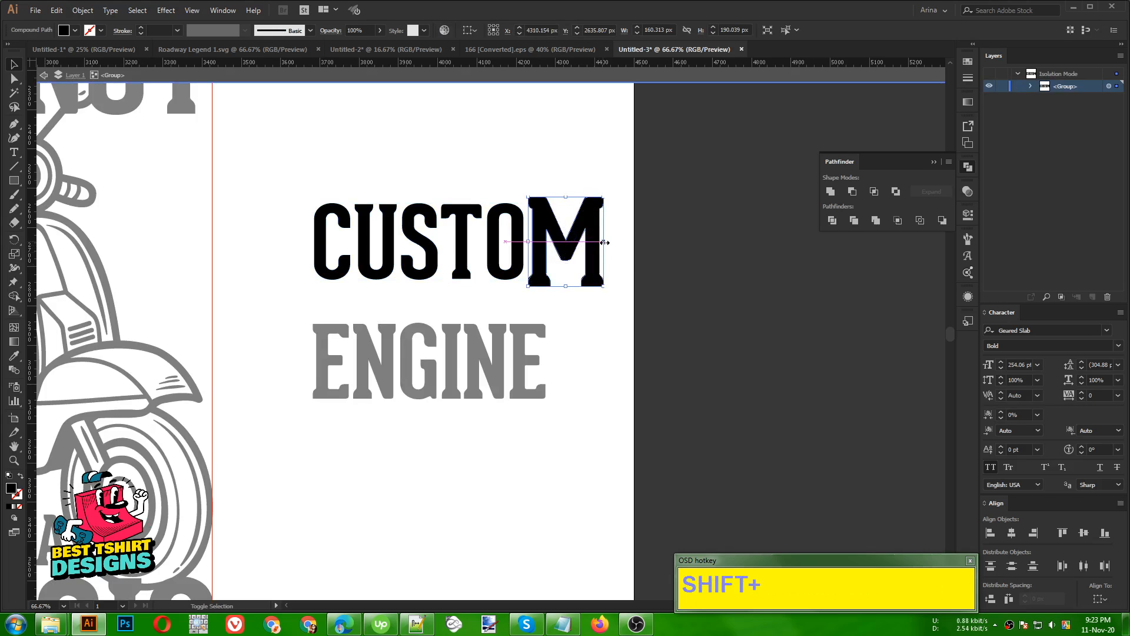
Enlarge the C of CUSTOM to match the height and top and bottom edges of the M
click(319, 249)
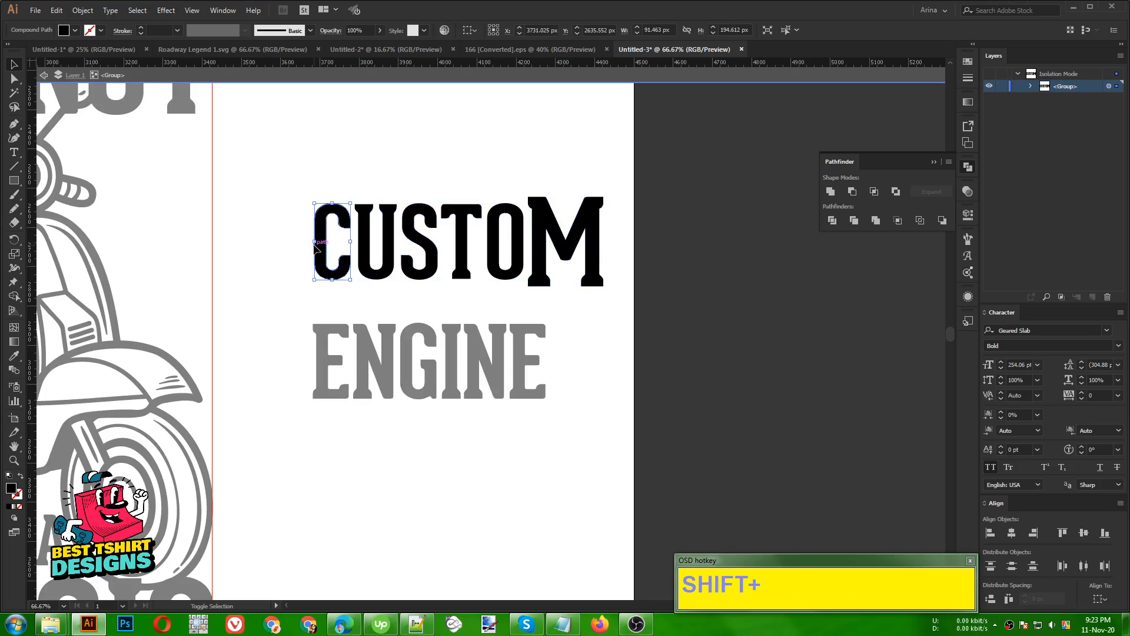
drag(312, 243, 308, 242)
drag(328, 289, 332, 287)
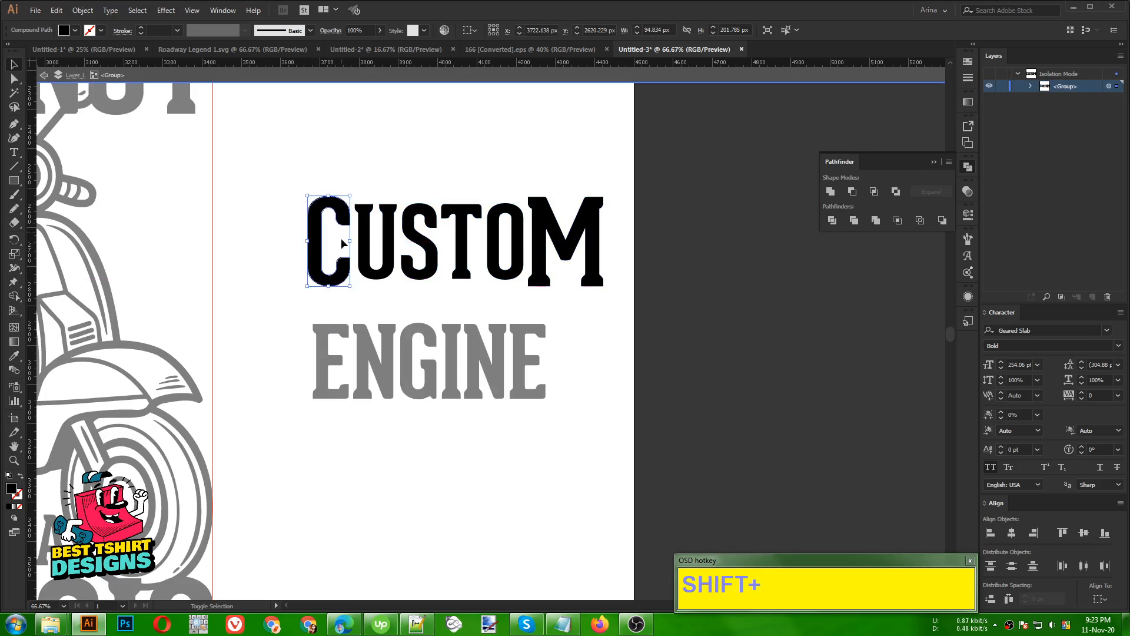
drag(332, 199, 336, 198)
scroll(362, 149, up, 2)
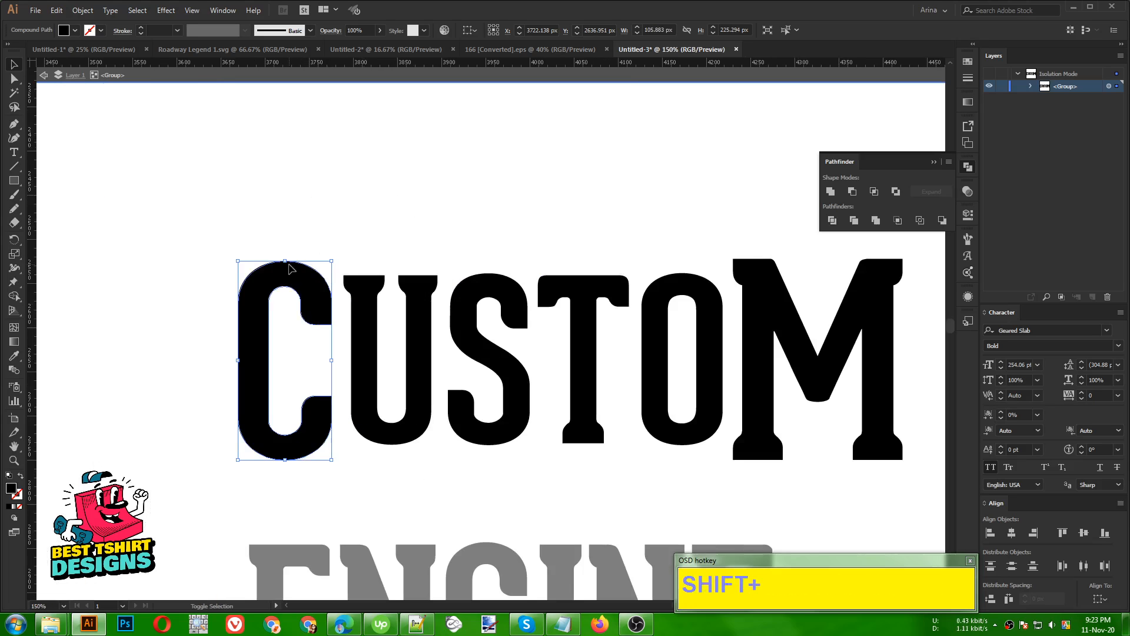
drag(287, 262, 291, 259)
scroll(259, 217, down, 1)
click(288, 202)
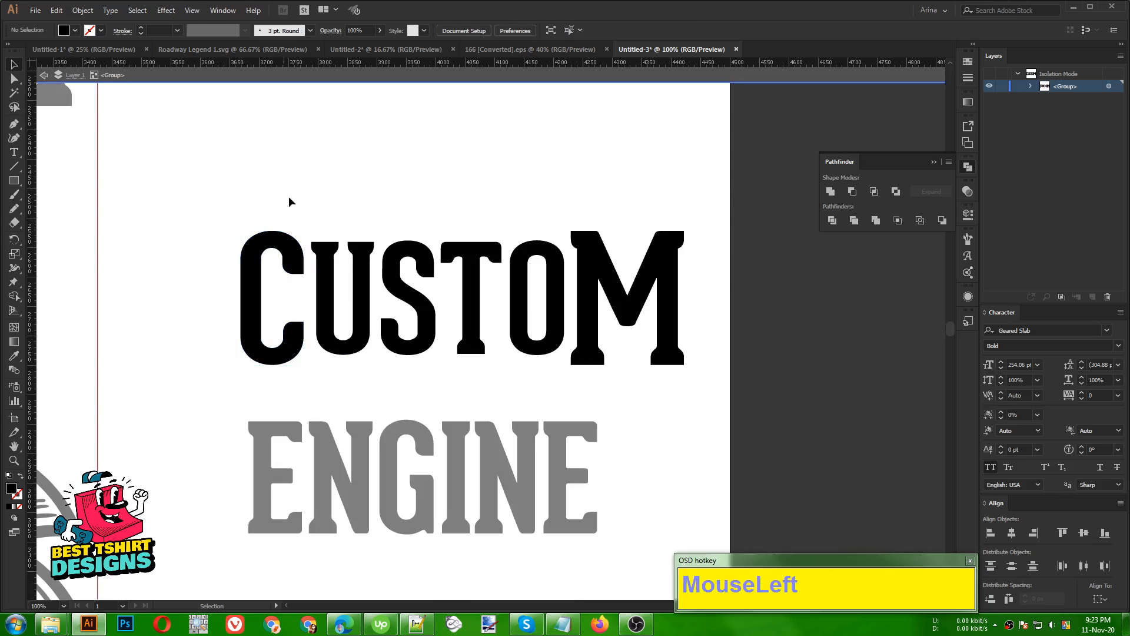
Move the M away from the O to widen CUSTOM to about 831 px, distribute the letter spacing evenly and leave isolation
drag(212, 187, 870, 357)
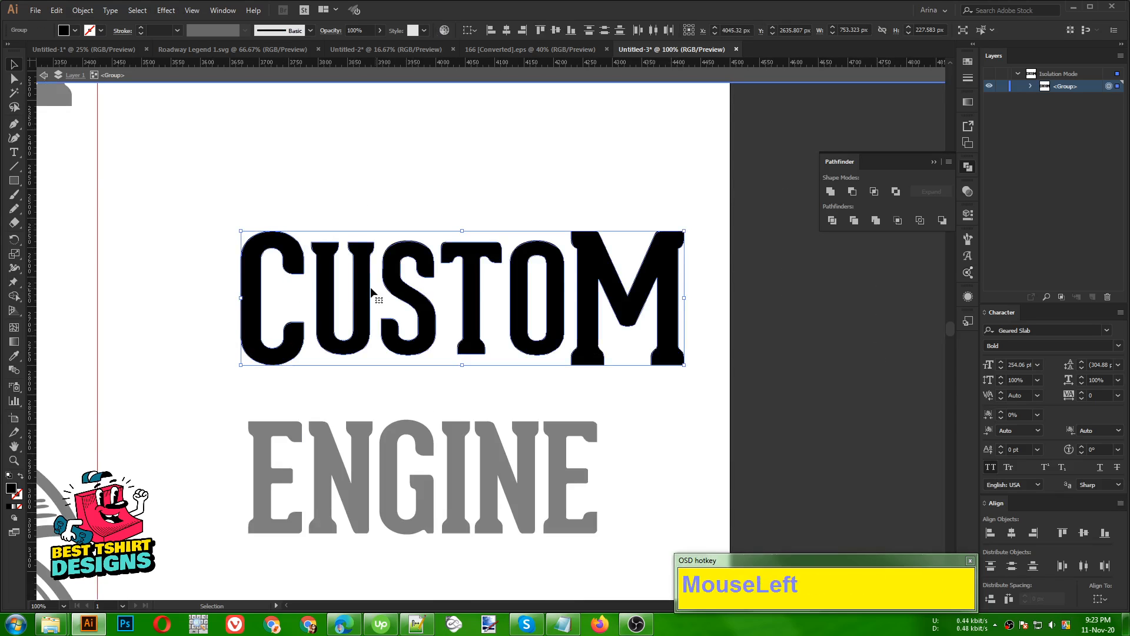
drag(672, 298, 709, 296)
drag(226, 212, 573, 306)
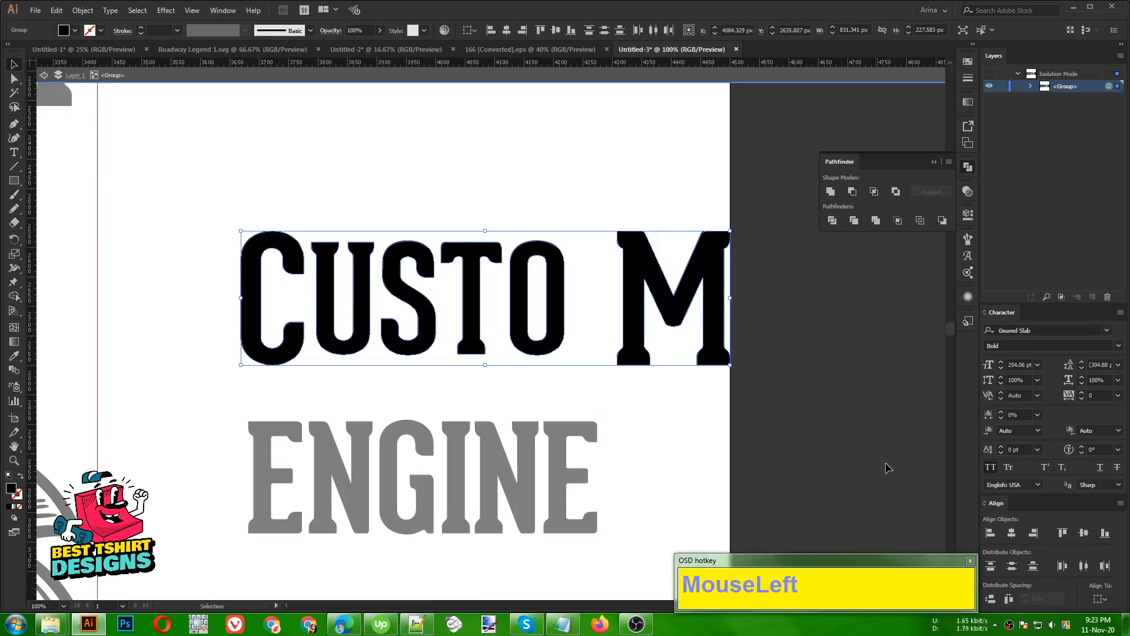
click(1009, 600)
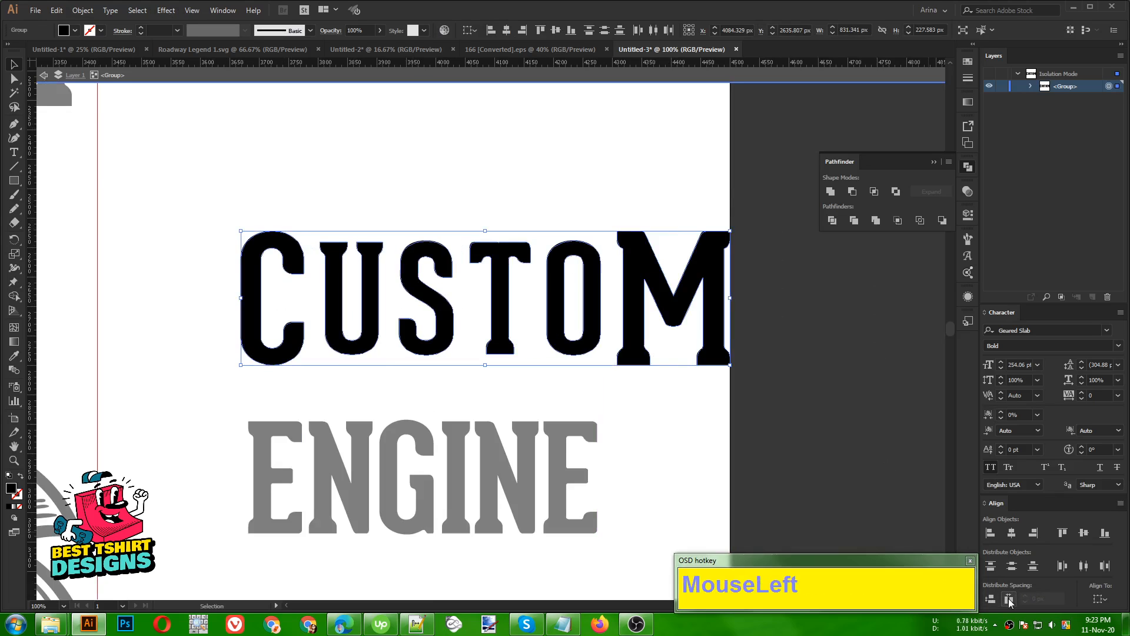
click(446, 166)
scroll(213, 224, down, 1)
double_click(453, 330)
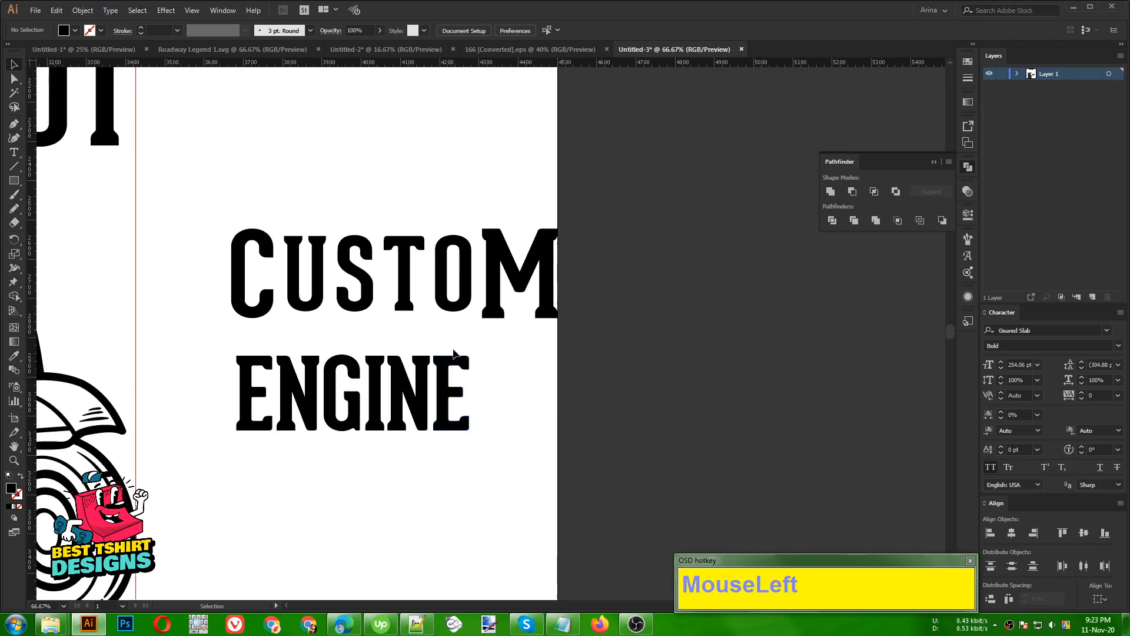
Move ENGINE up and right so it sits closely beneath the middle of CUSTOM
drag(438, 389, 479, 363)
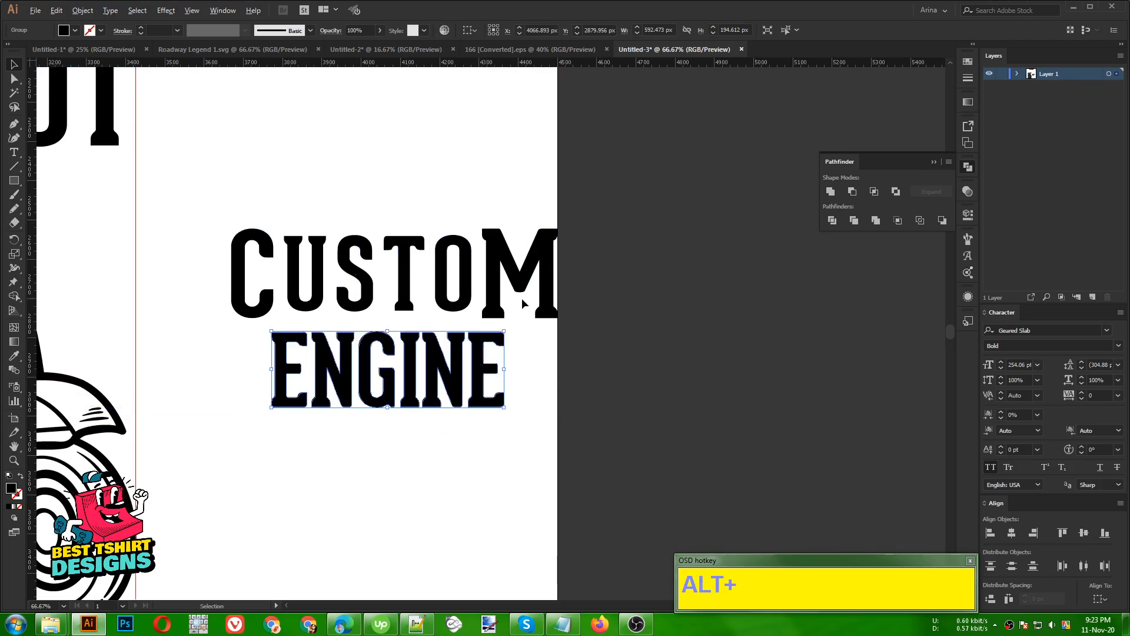
scroll(521, 298, up, 1)
click(503, 335)
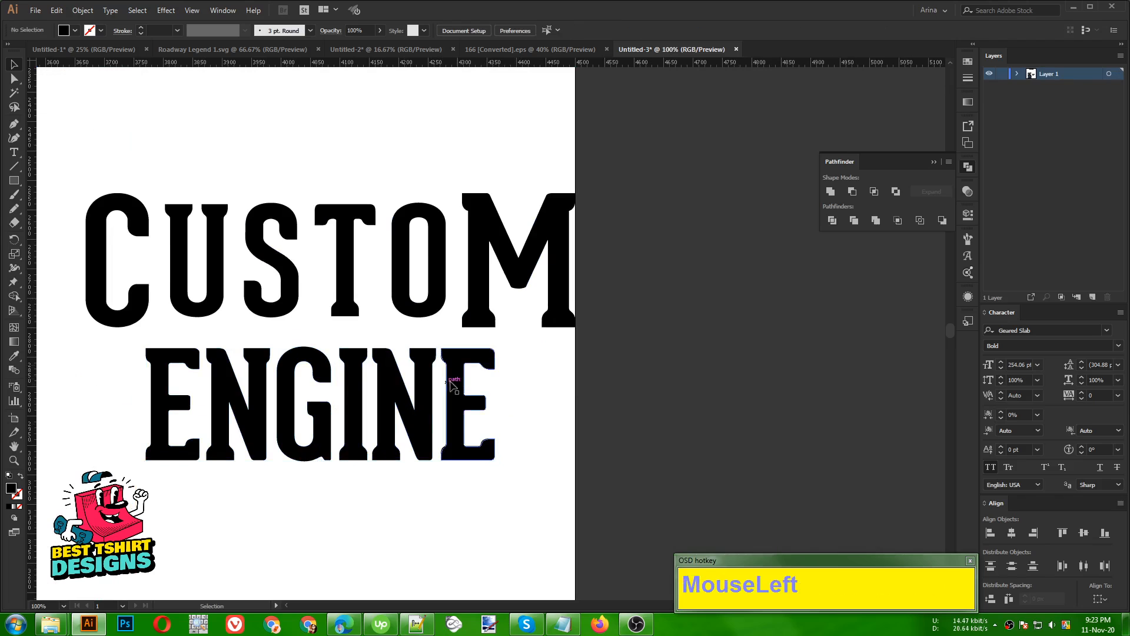
Raise the bottom anchor points of the M's left leg to the baseline of the smaller letters in CUSTOM
key(a)
click(511, 340)
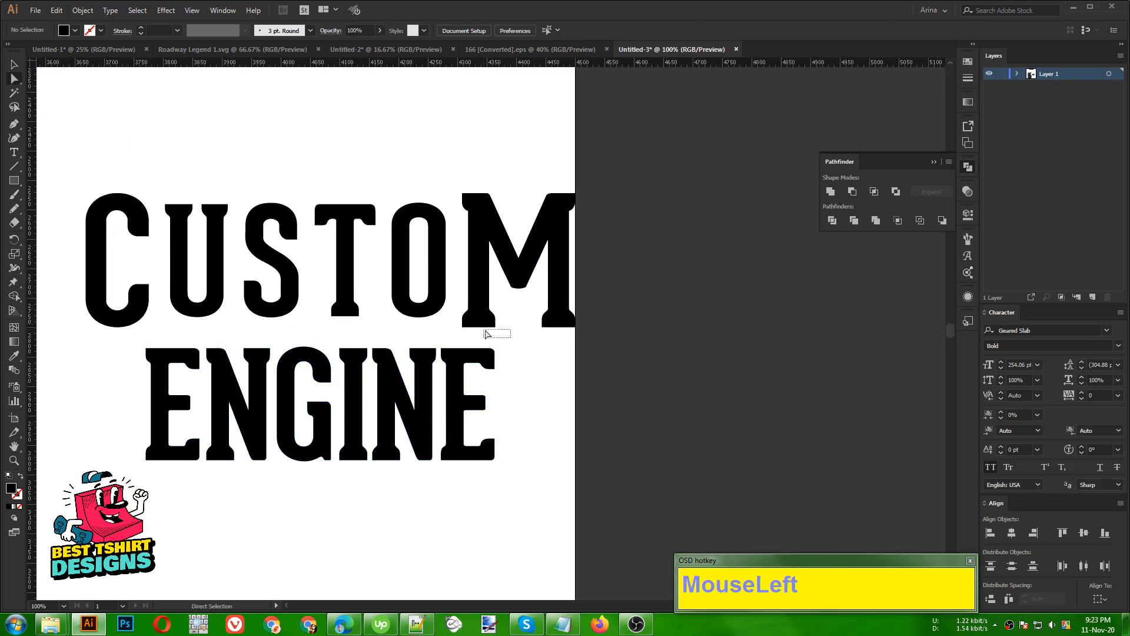
drag(460, 308, 459, 305)
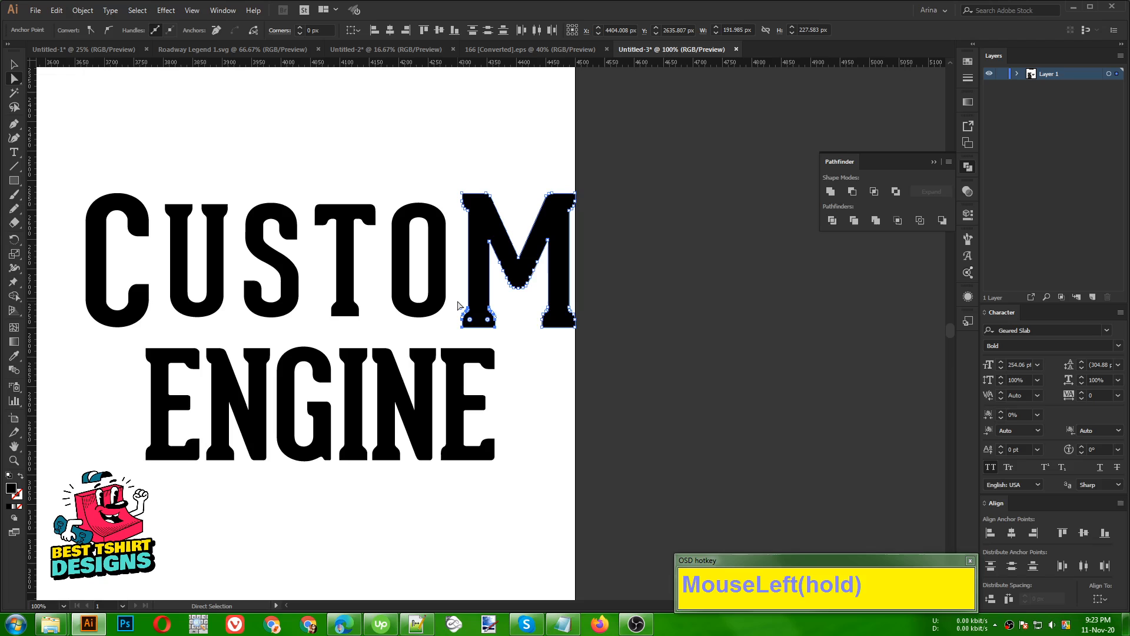
key(Up)
key(Up)
key(Up)
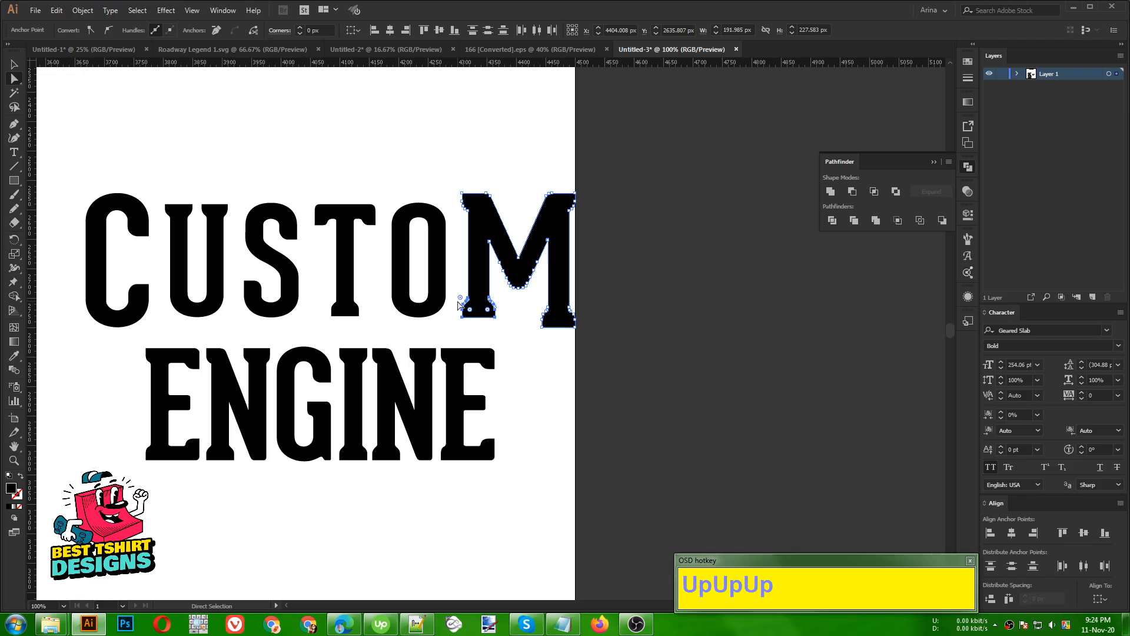
key(Up)
key(Down)
Move ENGINE up against CUSTOM, enlarge it proportionally to about 644 px wide and nudge it right and up between the C and M
key(v)
click(434, 333)
drag(445, 367, 457, 350)
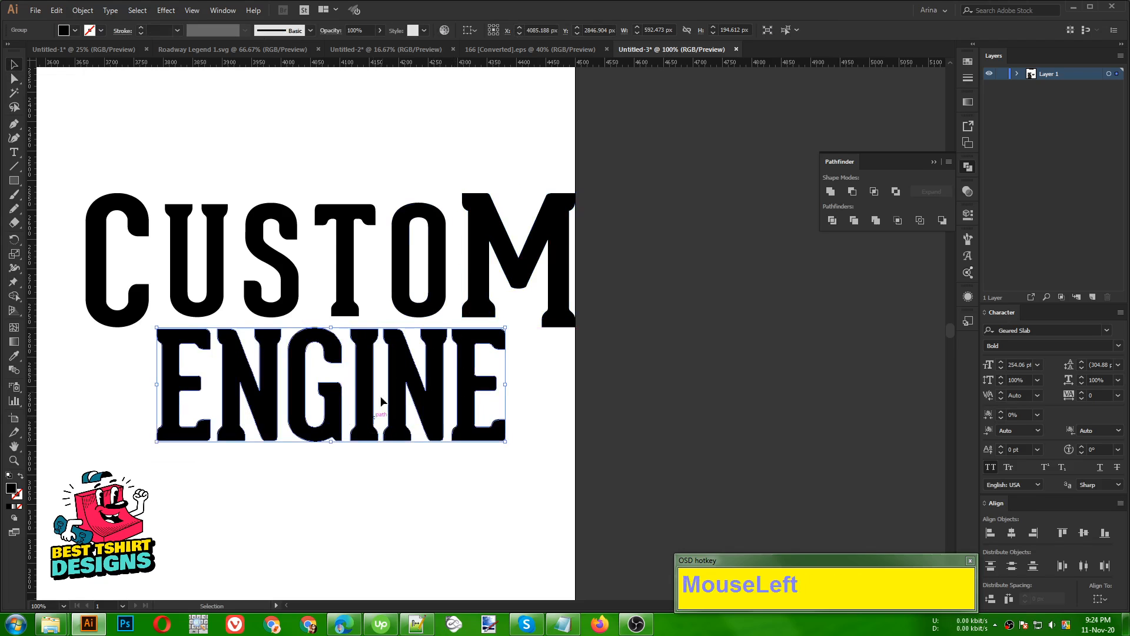
scroll(398, 386, down, 1)
drag(348, 414, 350, 421)
key(shift+Right)
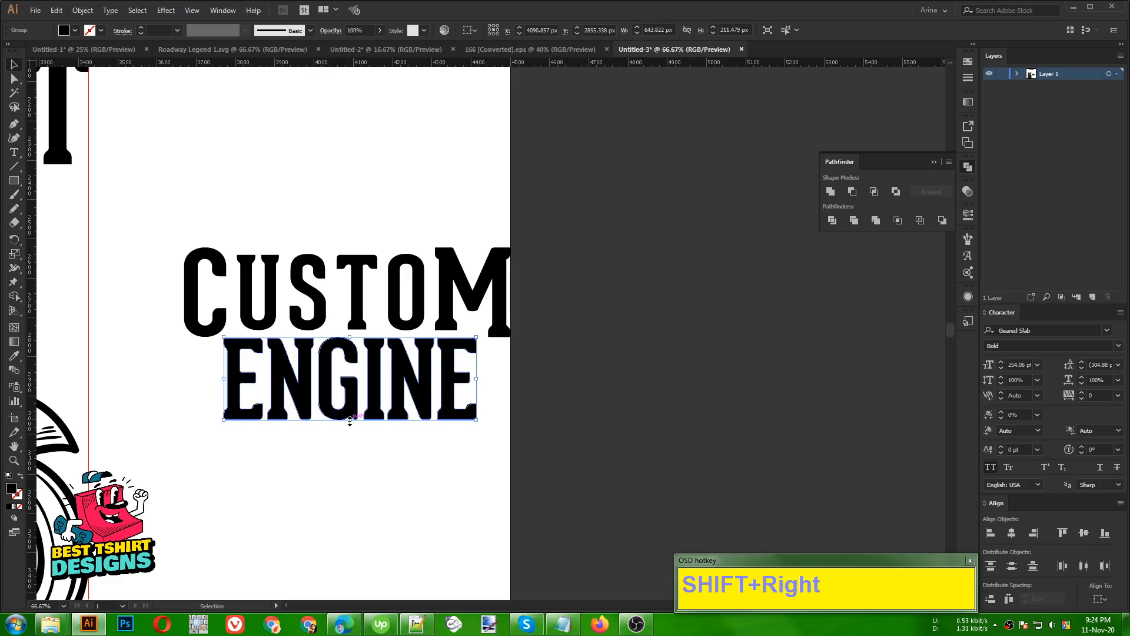
key(shift+Right)
key(shift+Up)
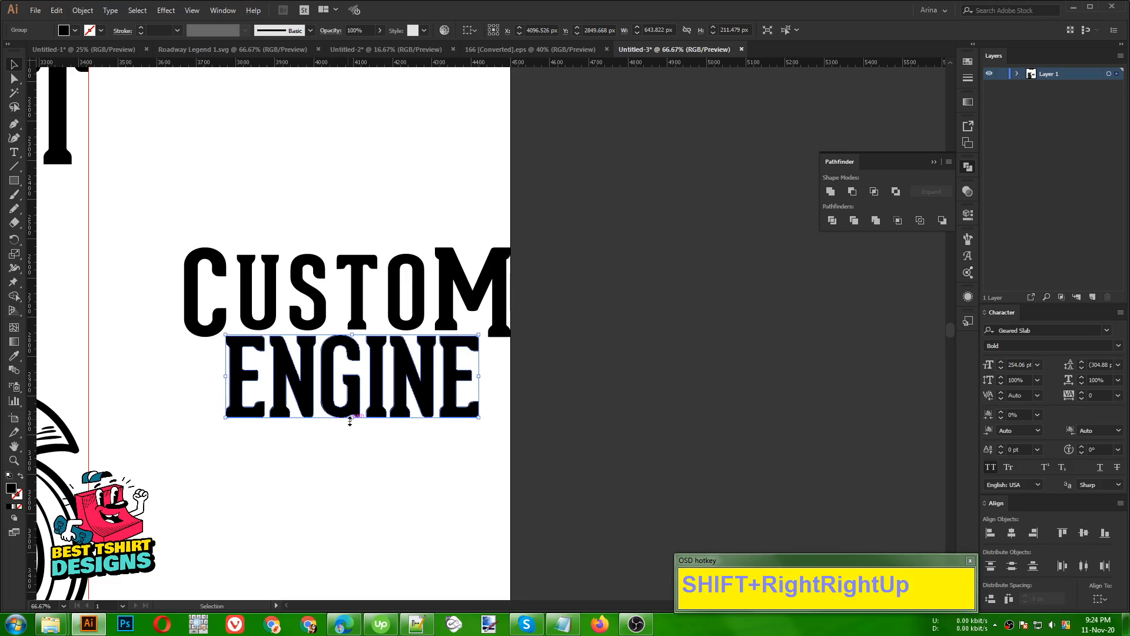
key(shift+Right)
key(shift+Down)
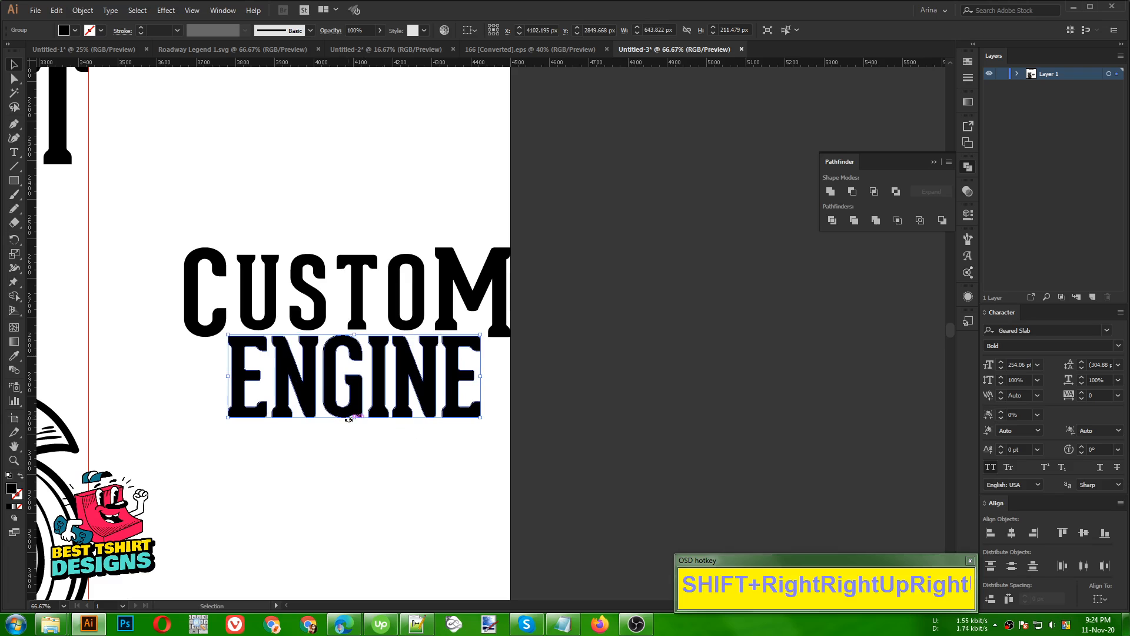
Extend the M's right leg downward beside ENGINE by lowering its bottom anchor points, making the M about 262 px tall
key(a)
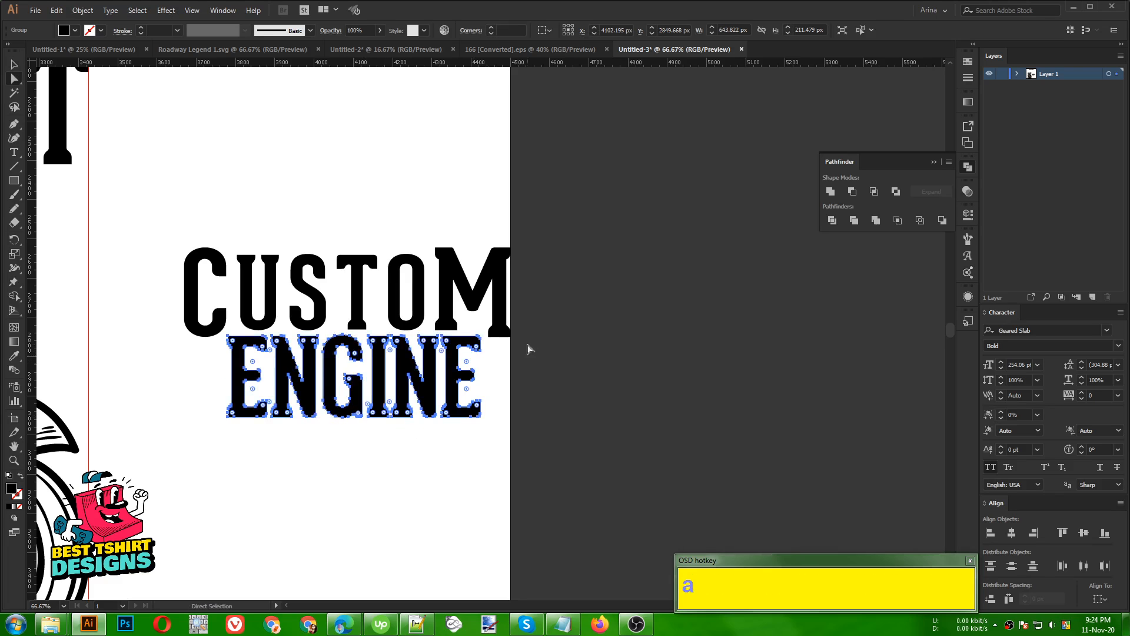
drag(528, 345, 486, 320)
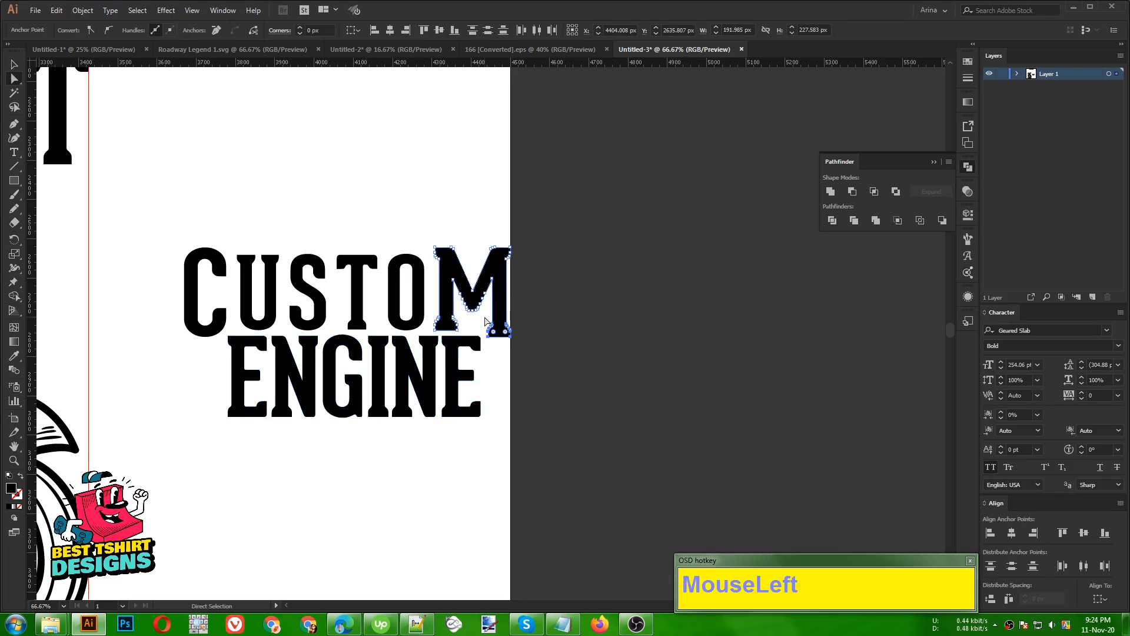
key(Down)
key(Down)
key(Down)
key(Down)
key(Down)
key(Down)
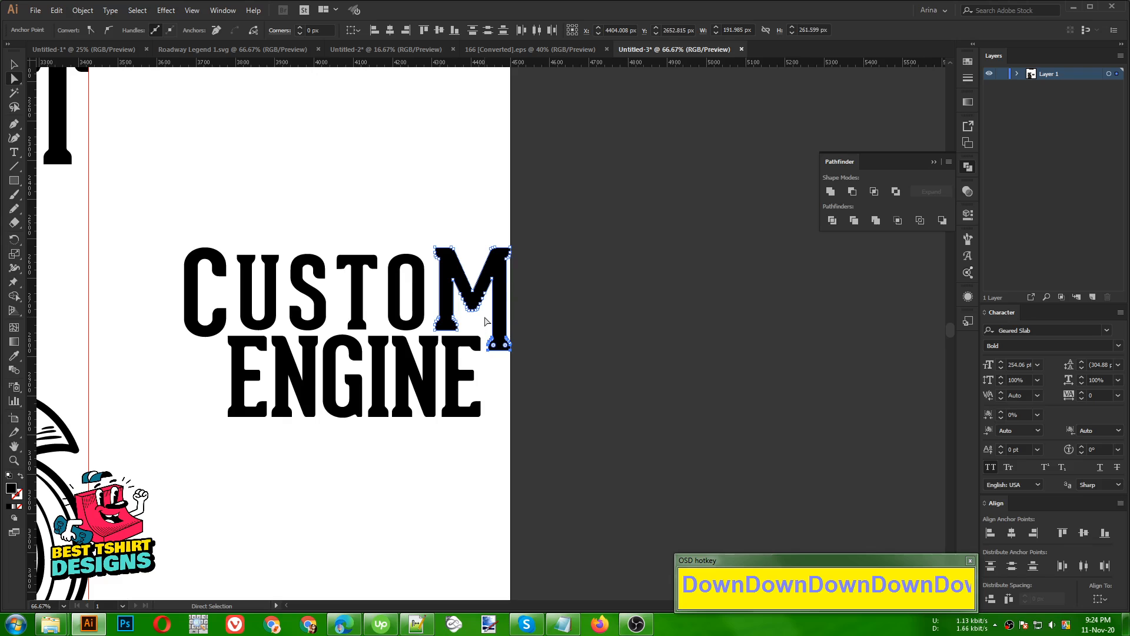
click(553, 393)
Lower the bottom anchor points of the C in CUSTOM to stretch the letter to about 256 px tall
key(a)
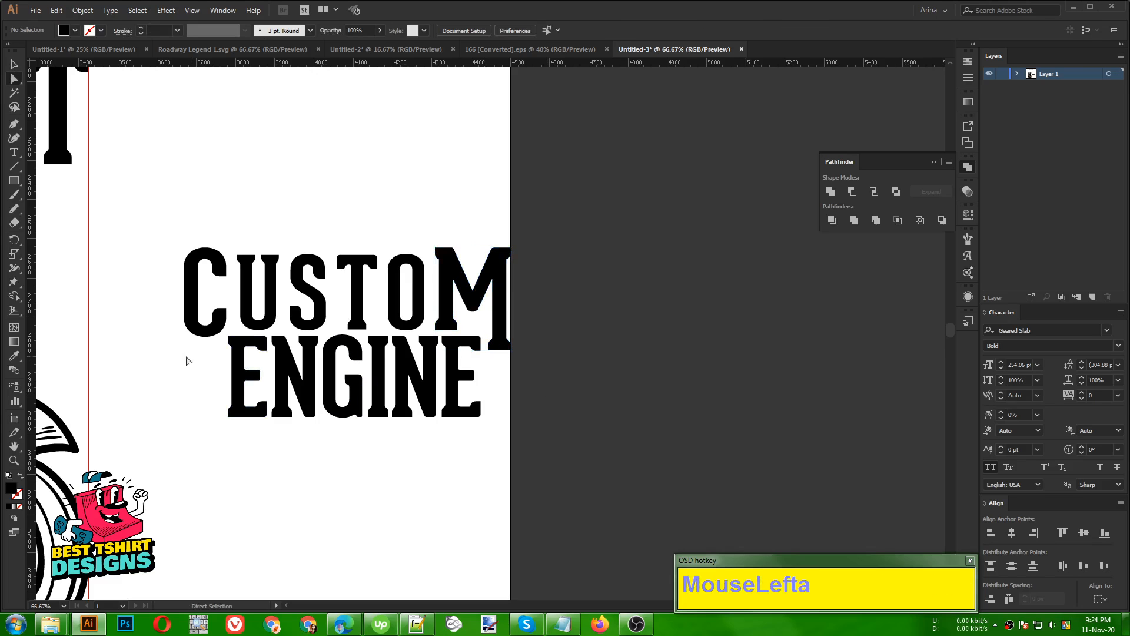
drag(171, 286, 228, 346)
key(Down)
key(Down)
key(Down)
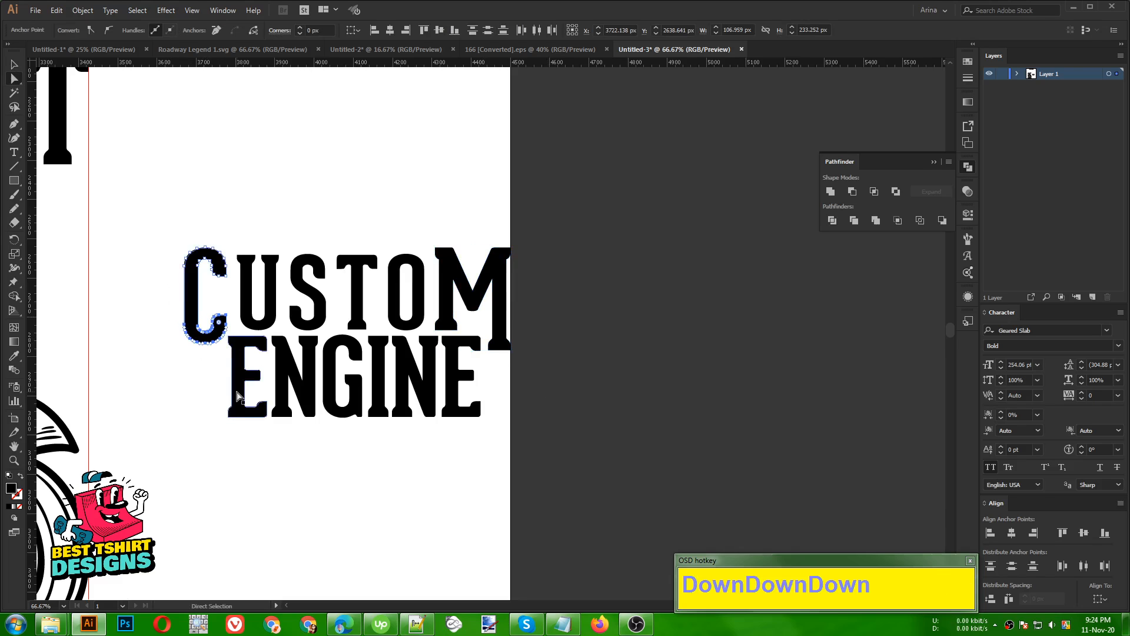
key(Down)
key(Down)
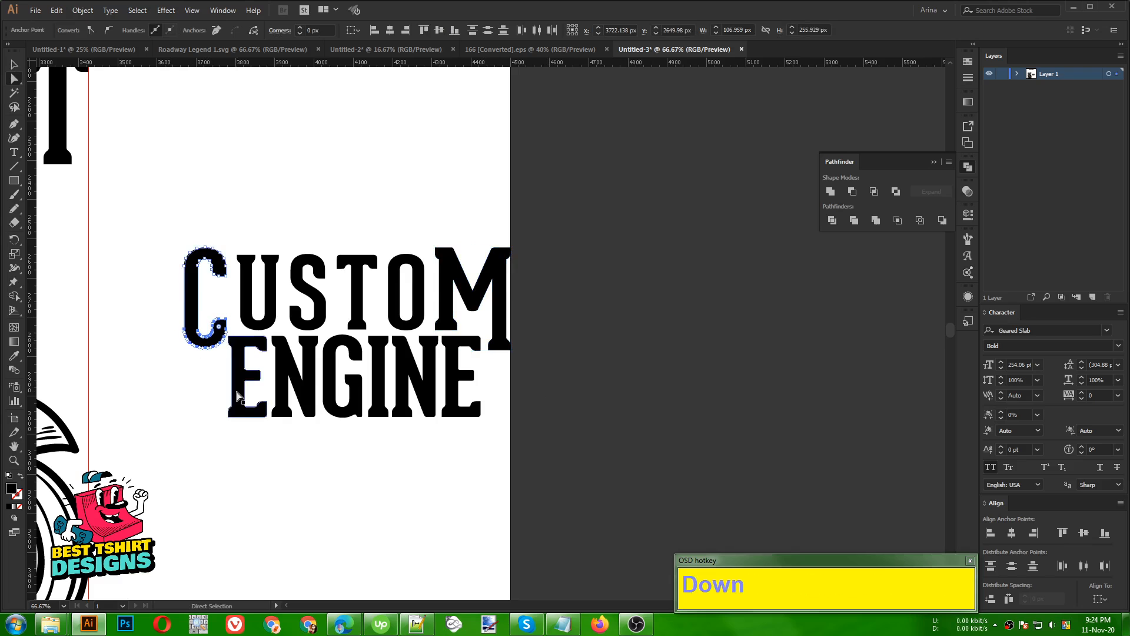
Narrow ENGINE slightly by pulling its left side inward, away from the extended C, and deselect it
key(v)
click(391, 479)
click(434, 387)
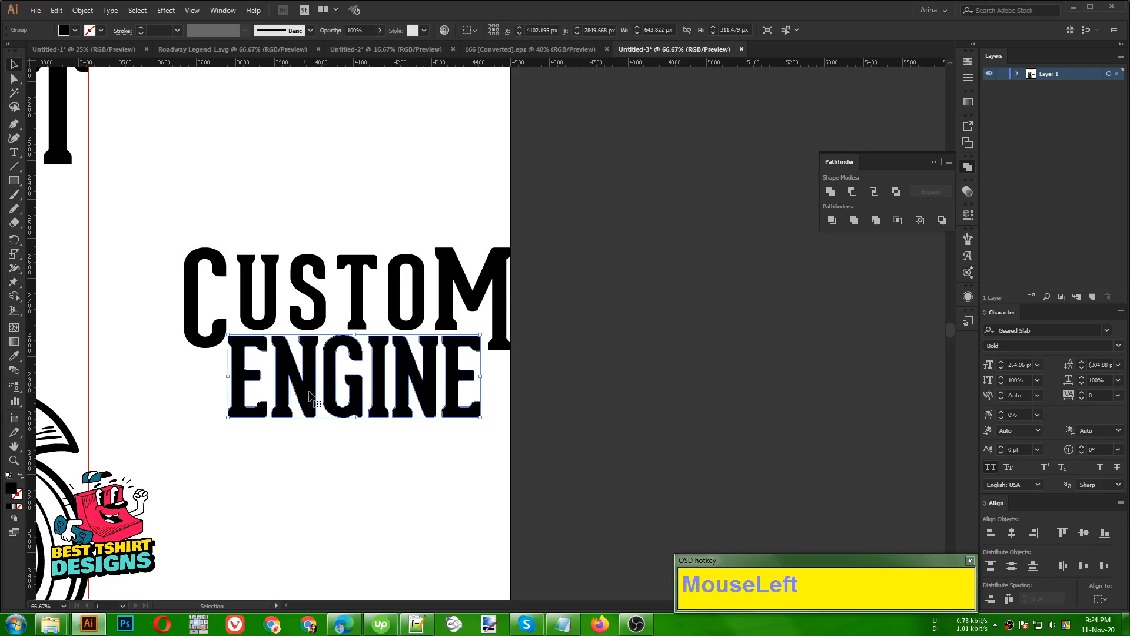
drag(229, 377, 235, 373)
click(416, 477)
alt+scroll(328, 341, down, 1)
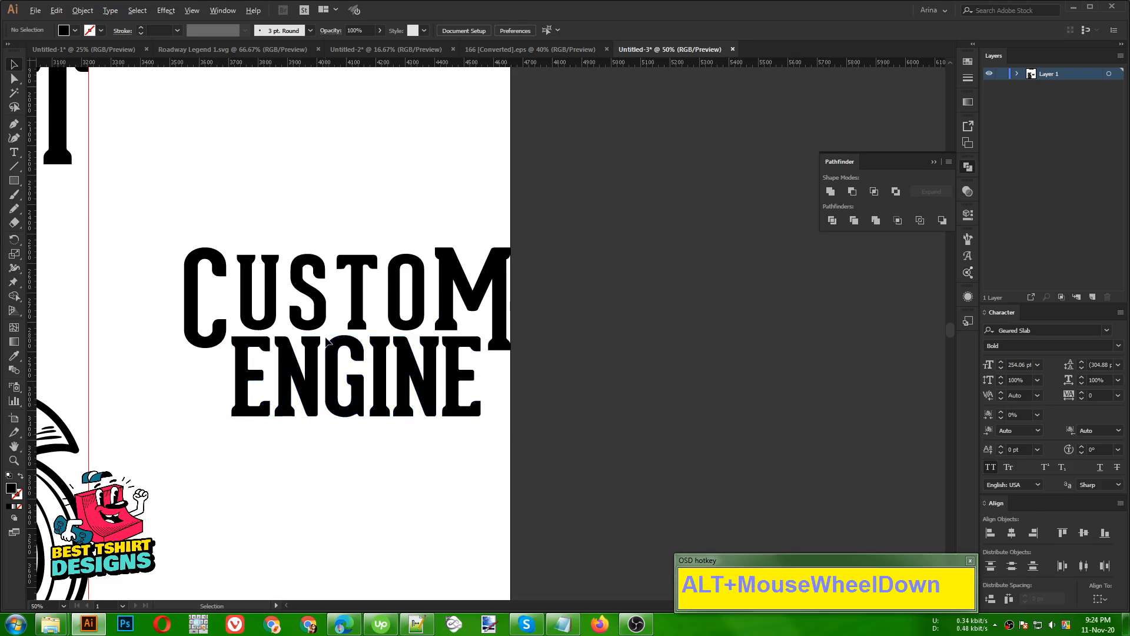
click(422, 472)
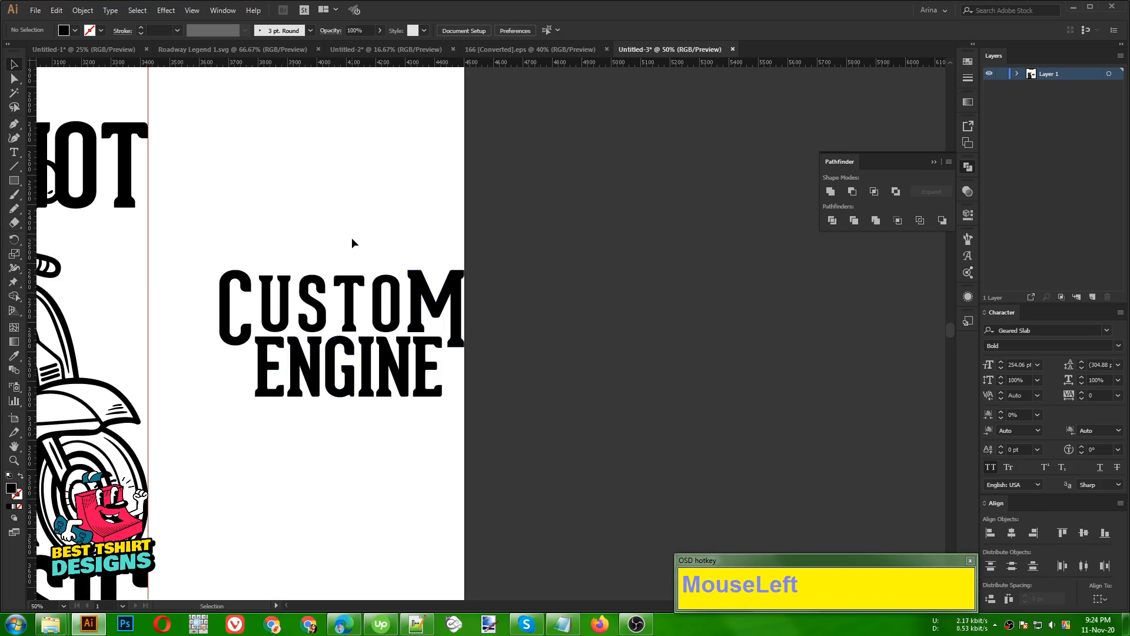
Draw a solid five-pointed star centred above CUSTOM and add two progressively smaller copies to its right
alt+scroll(346, 232, up, 1)
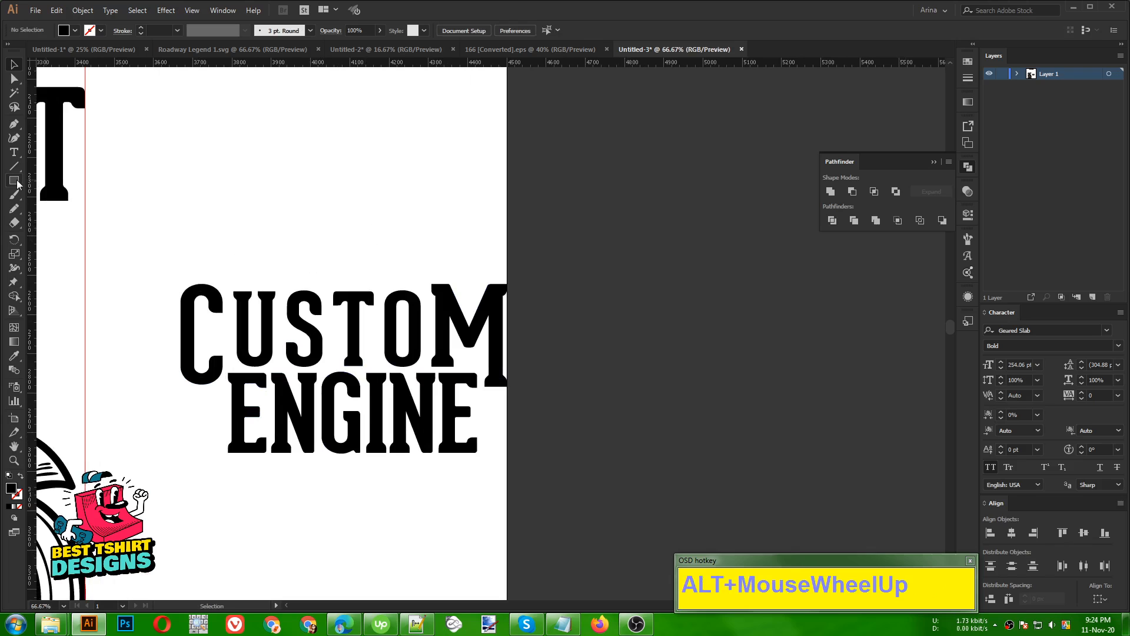
drag(17, 184, 53, 235)
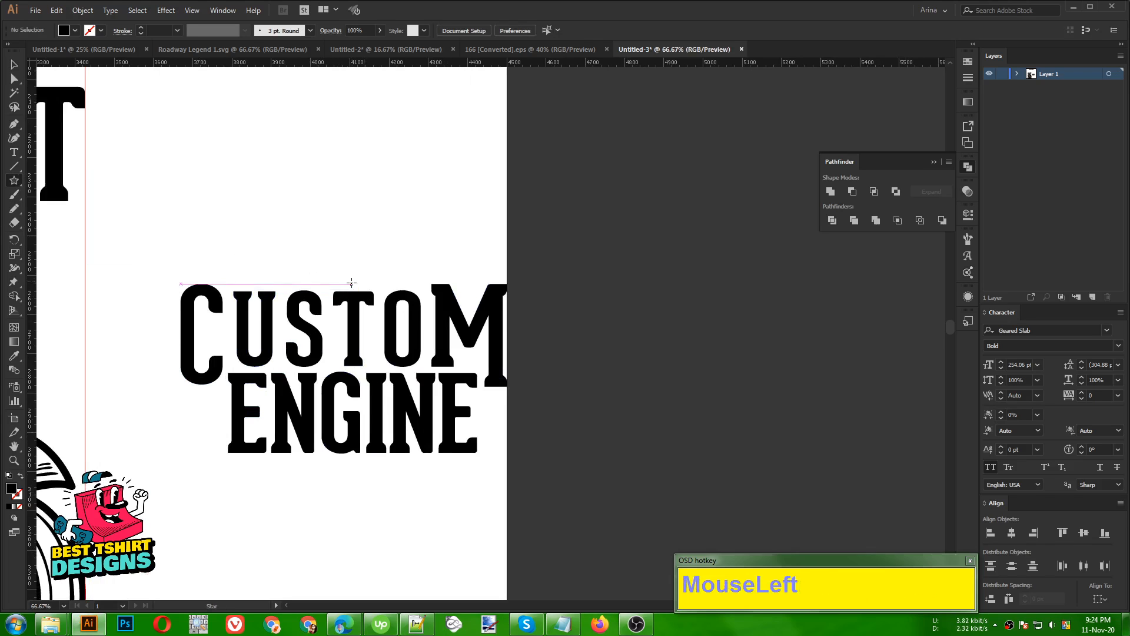
alt+scroll(352, 283, up, 1)
mouse_move(333, 264)
alt+shift+mouse_down()
mouse_move(352, 282)
mouse_move(334, 259)
mouse_move(341, 235)
mouse_move(345, 266)
alt+shift+mouse_up()
key(v)
drag(344, 233, 344, 242)
alt+drag(345, 248, 459, 260)
Copy the two smaller stars to the left of the large star and mirror them left to right, forming a symmetrical row
drag(445, 265, 263, 267)
shift+click(393, 263)
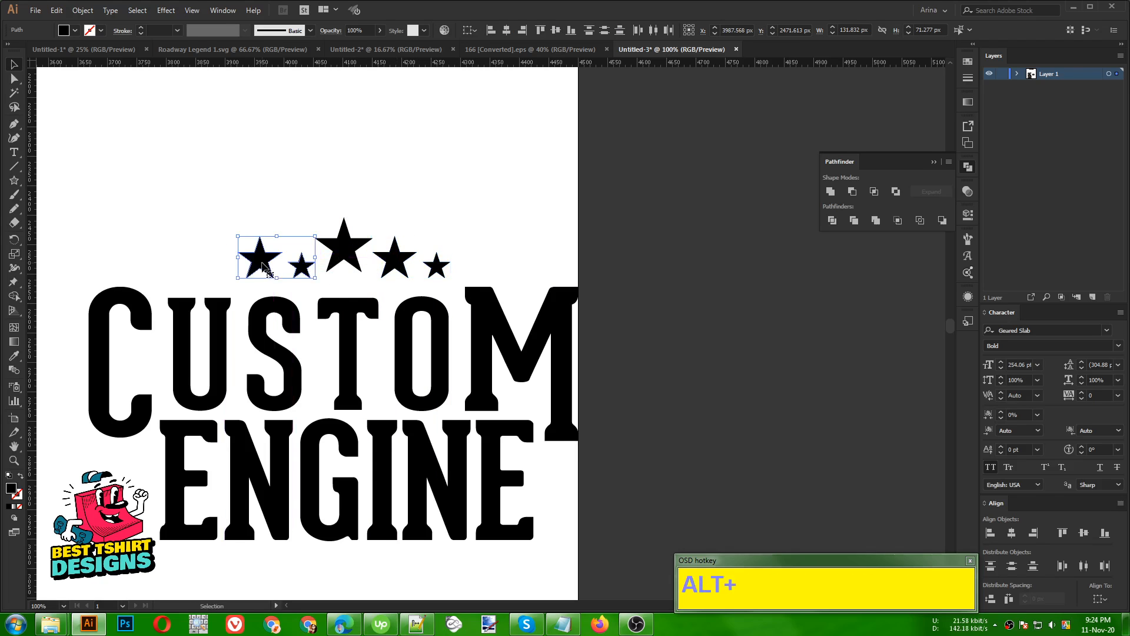
right_click(263, 267)
mouse_move(353, 424)
click(429, 469)
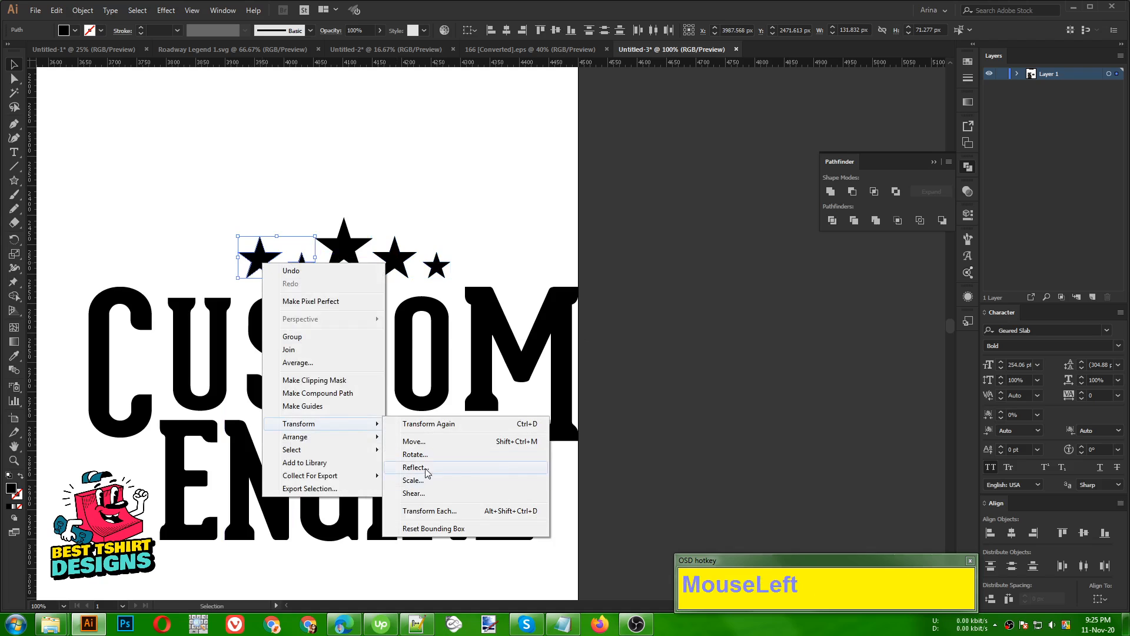
click(491, 308)
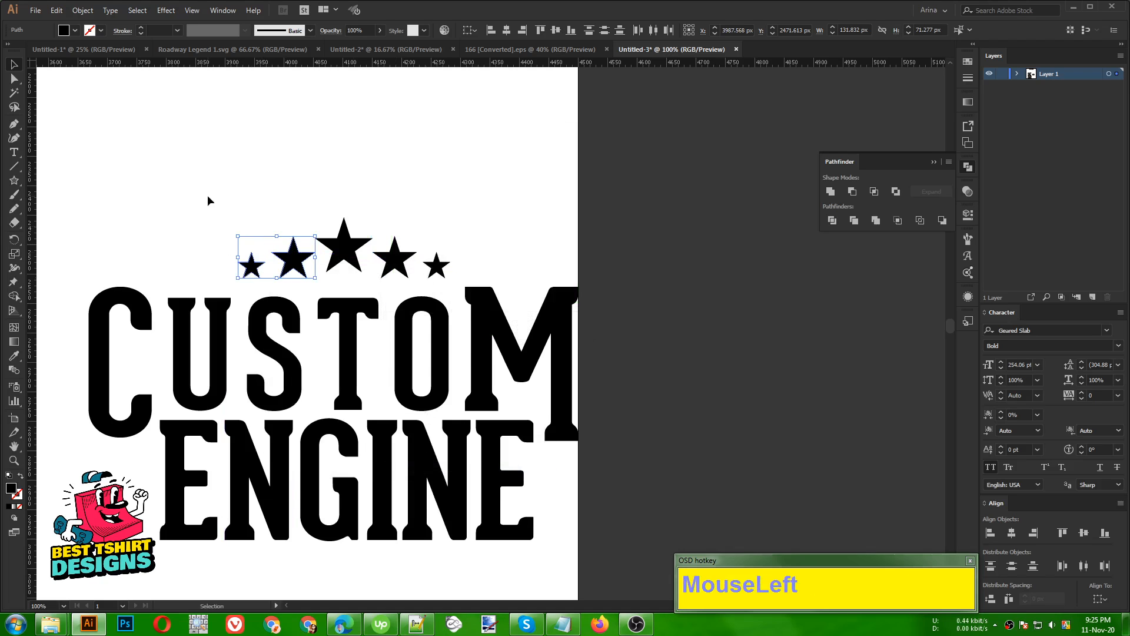
Distribute the five stars above CUSTOM with equal horizontal spacing between them
drag(208, 200, 451, 278)
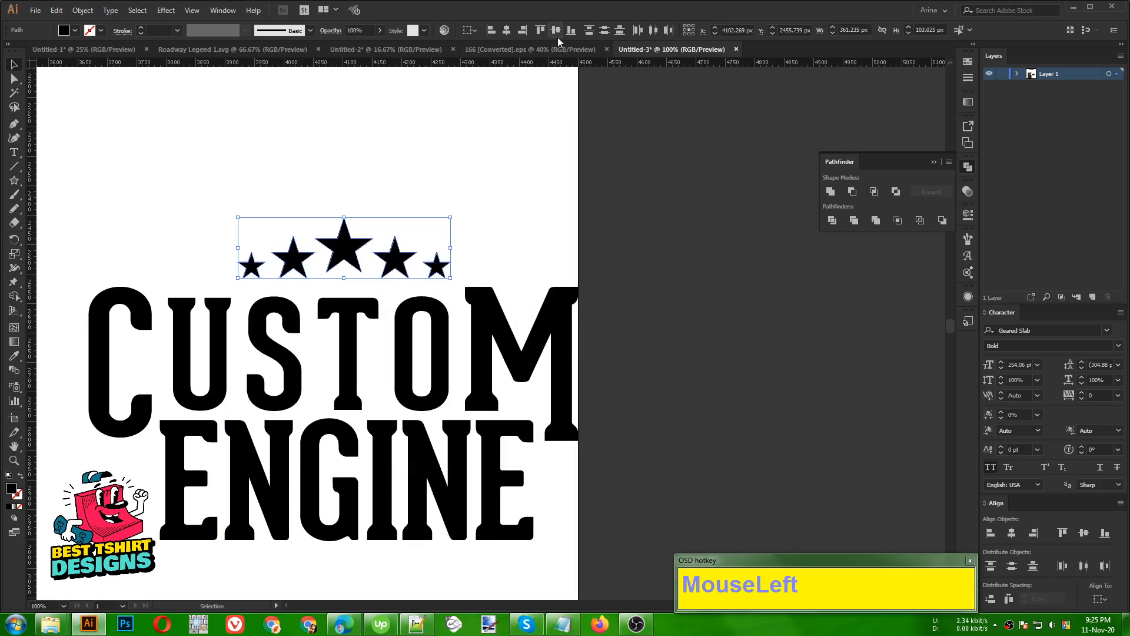
click(653, 29)
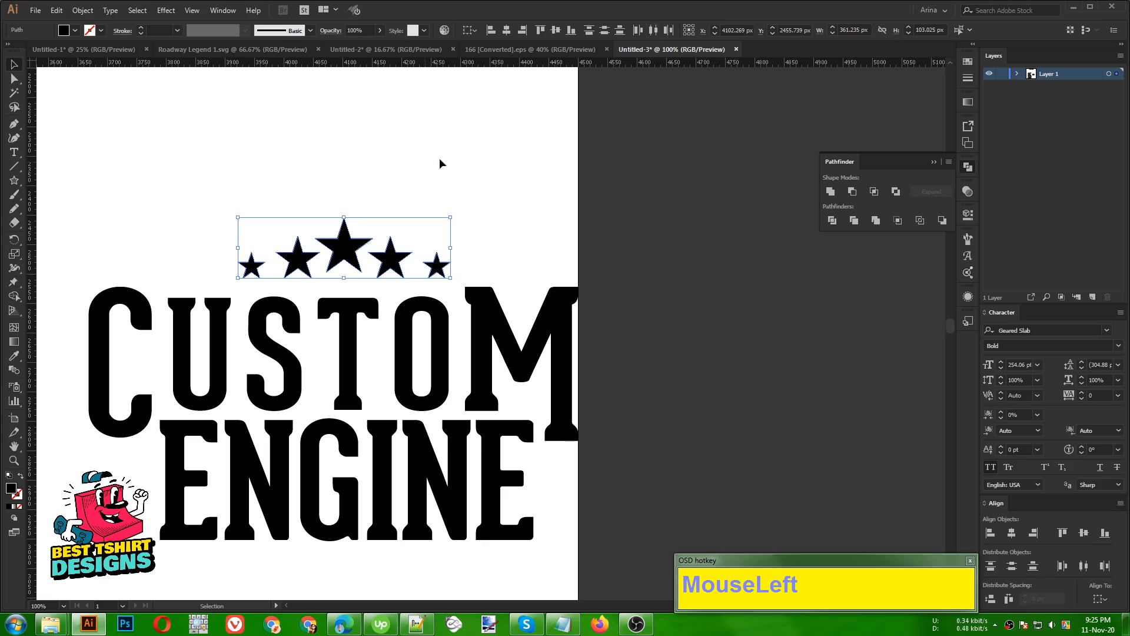
click(989, 600)
key(ctrl+z)
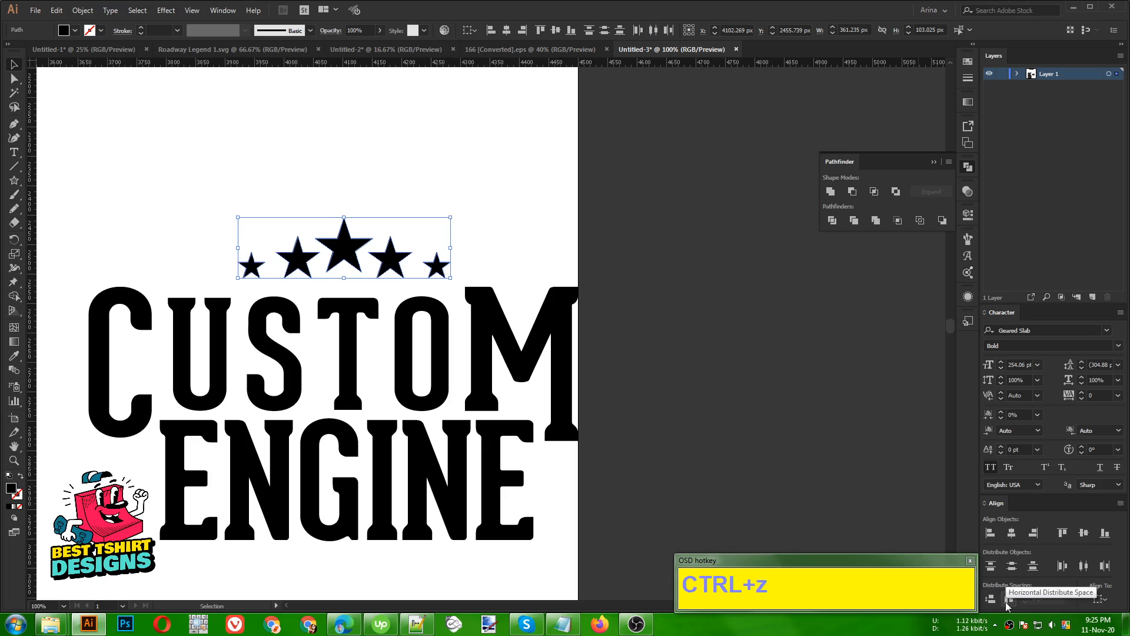
click(1009, 600)
scroll(389, 220, down, 1)
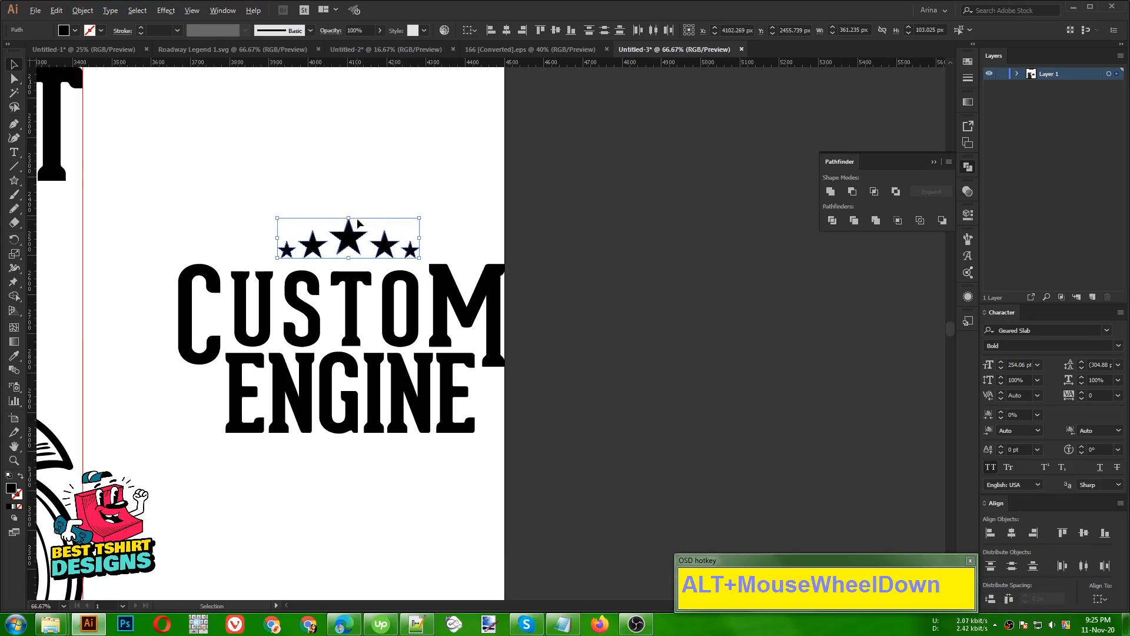
Group the five stars and nudge the group slightly upward, away from CUSTOM
key(ctrl+g)
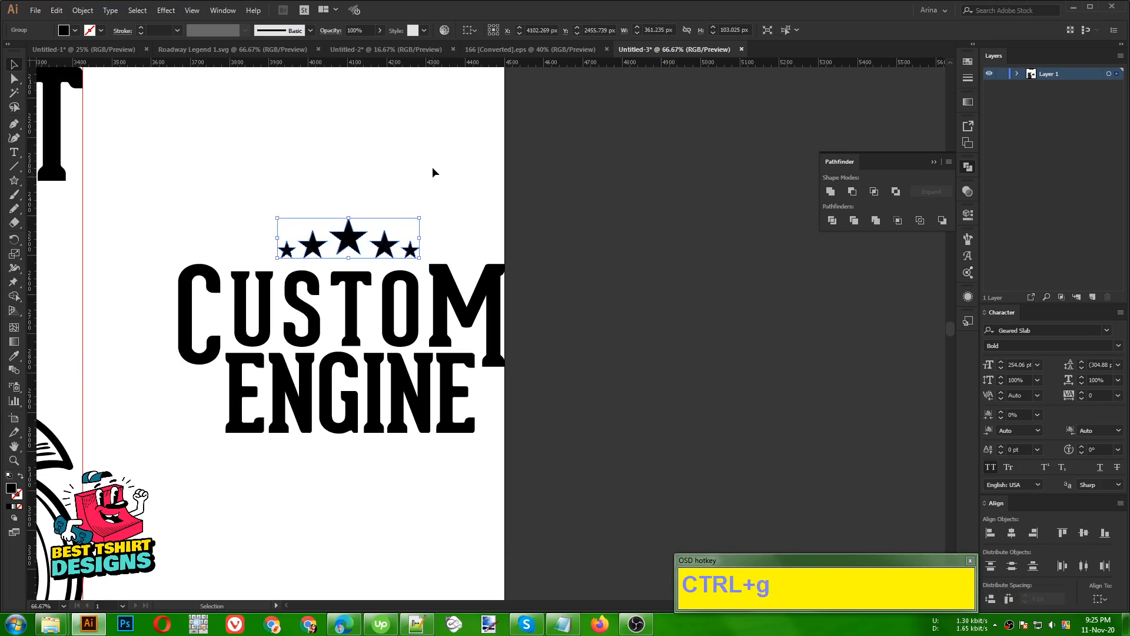
key(Up)
scroll(434, 171, down, 1)
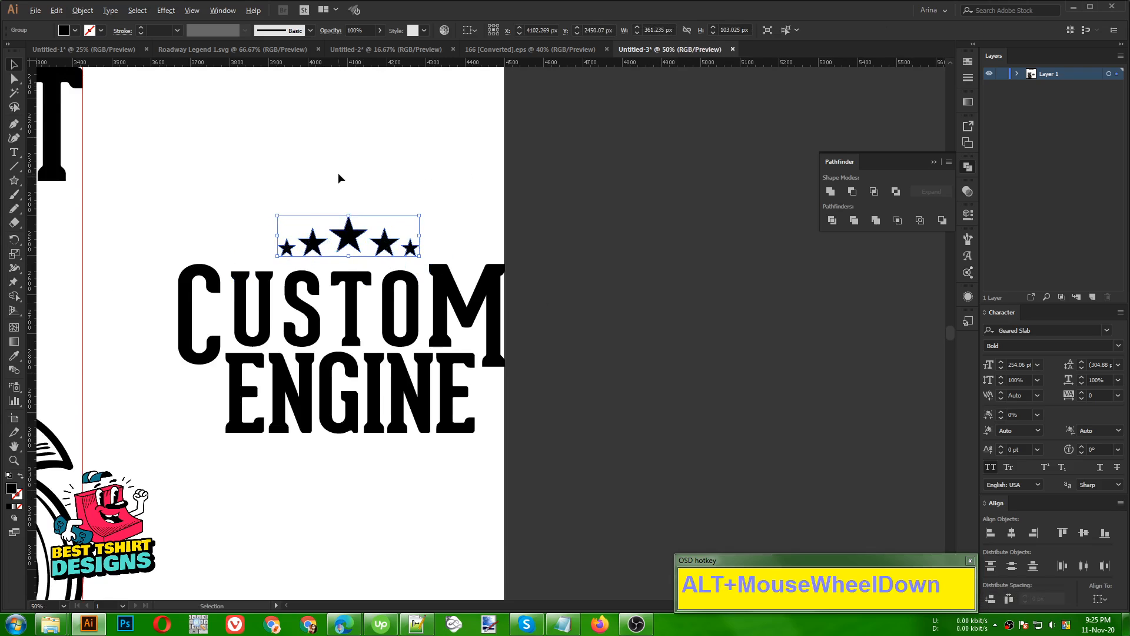
click(447, 165)
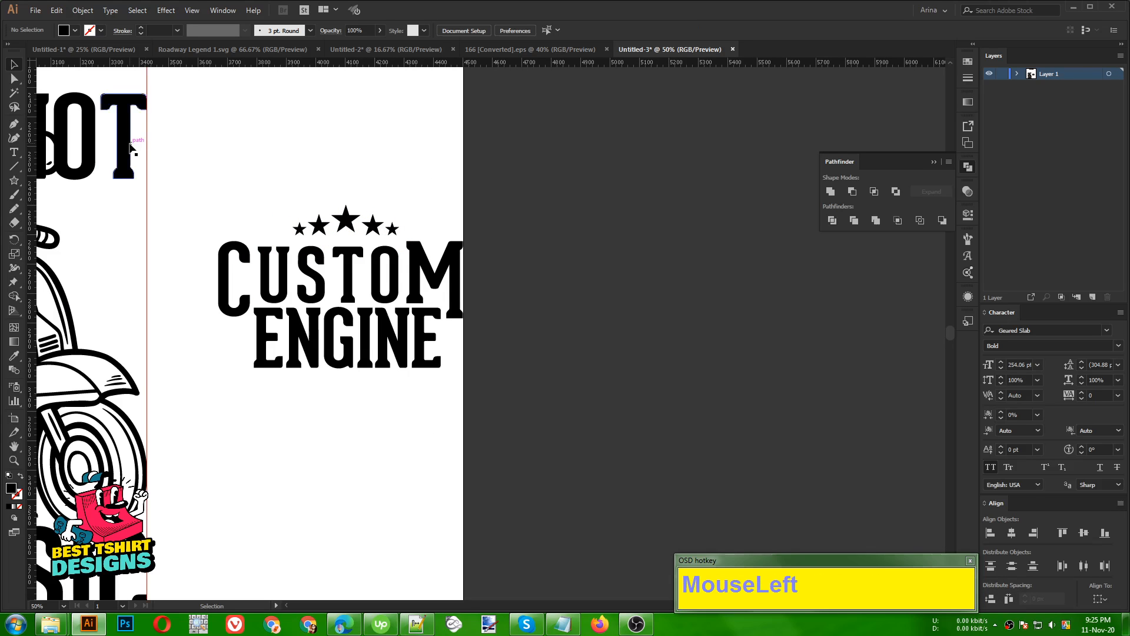
Prepare the Pen tool with no fill and a black 10 pt stroke, undoing the misplaced first anchor point
click(14, 123)
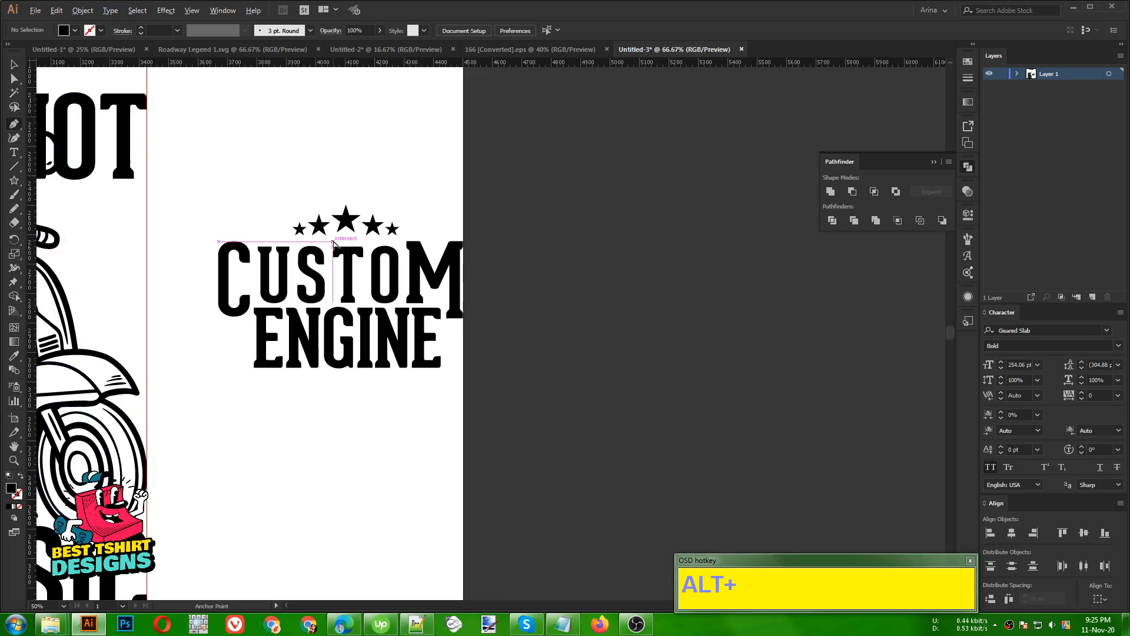
scroll(298, 240, up, 1)
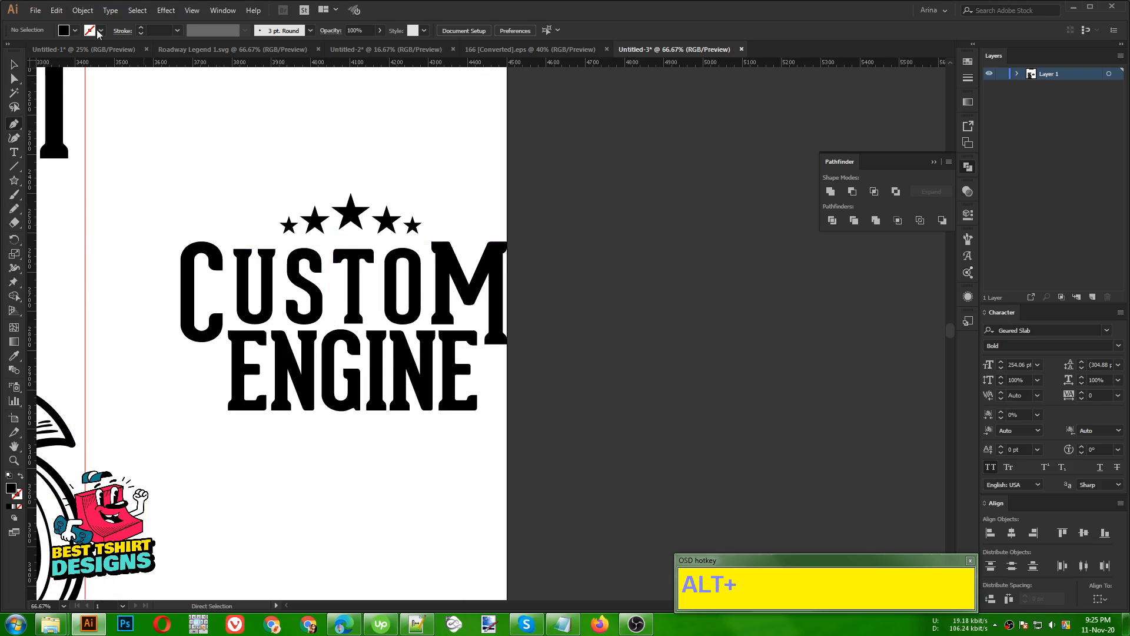
key(shift+x)
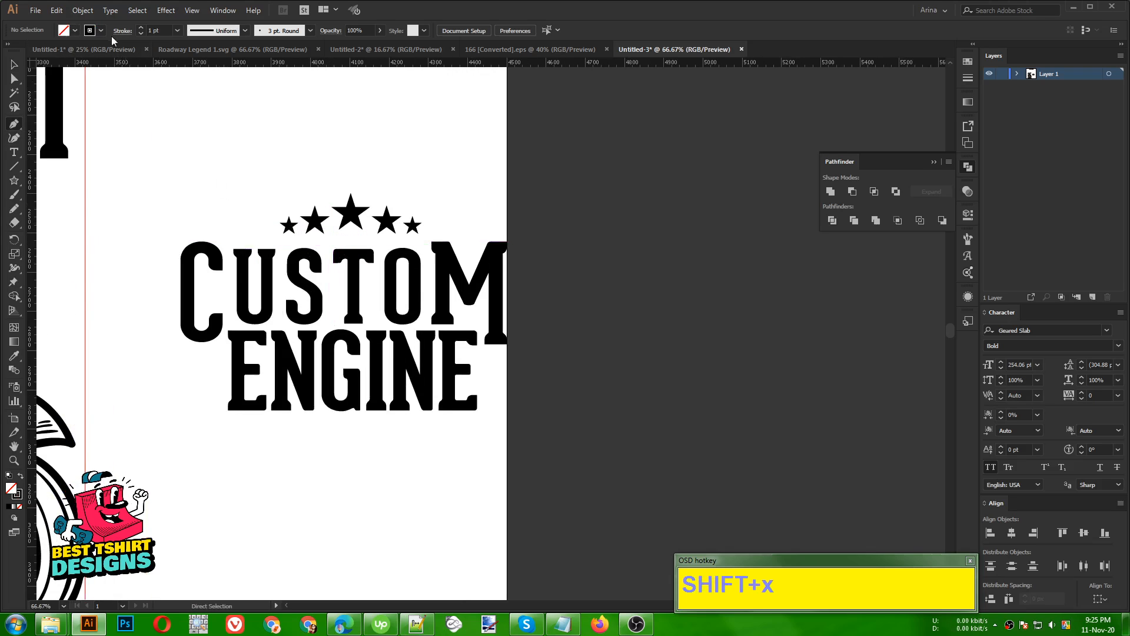
scroll(157, 32, up, 1)
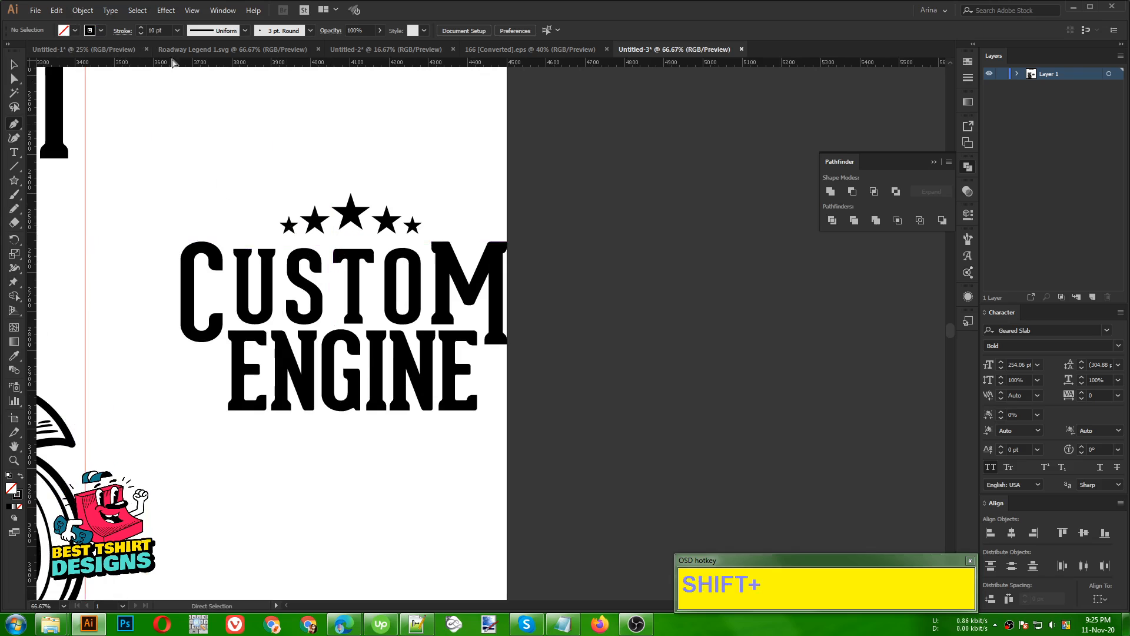
click(262, 228)
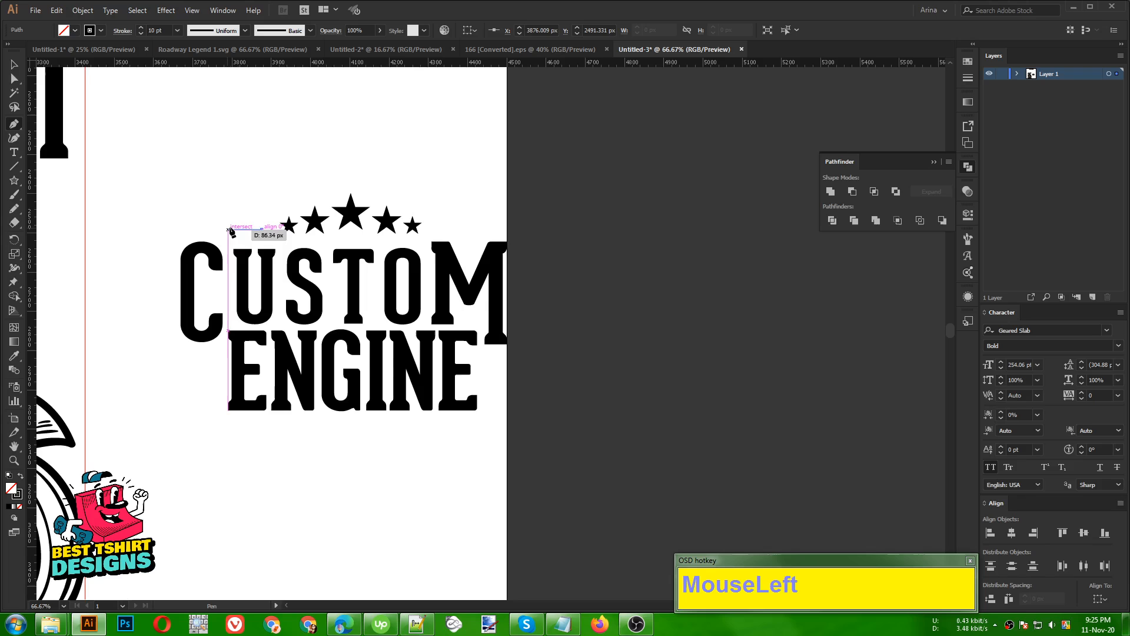
key(ctrl+z)
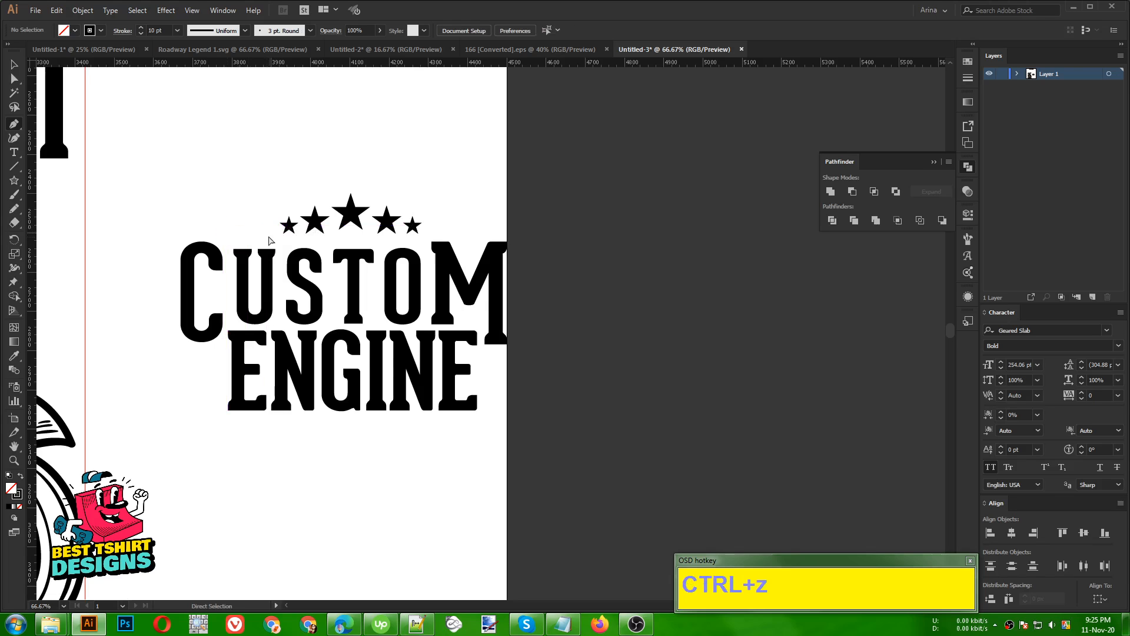
Draw the left part of an angular border from beside the stars, around the C of CUSTOM and down to below ENGINE
click(271, 239)
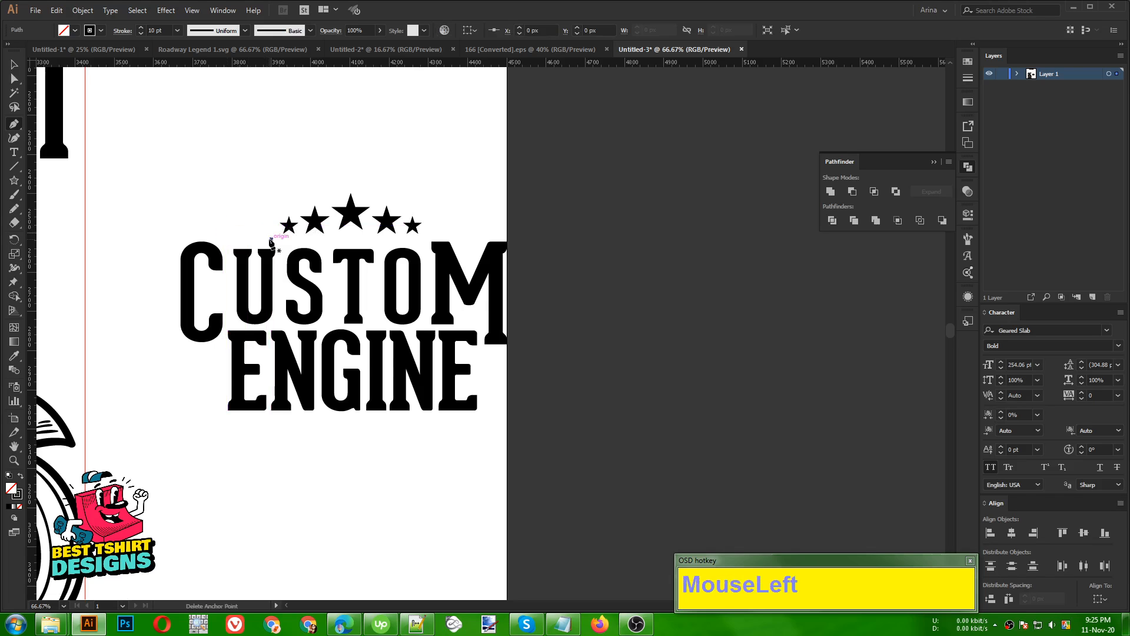
shift+click(226, 239)
shift+click(216, 230)
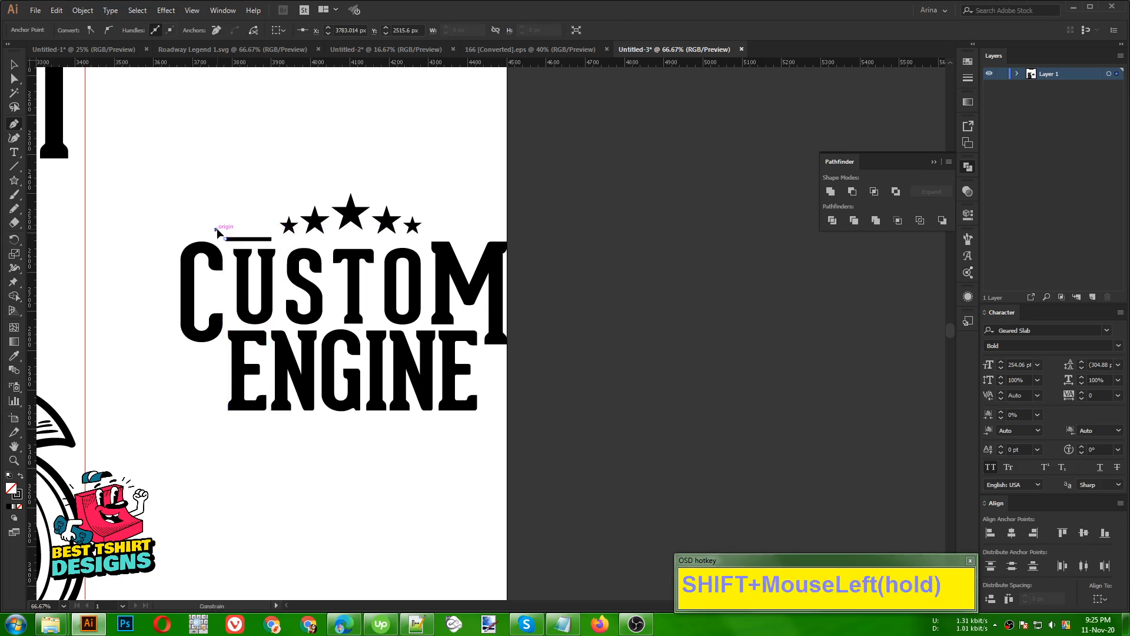
shift+click(171, 230)
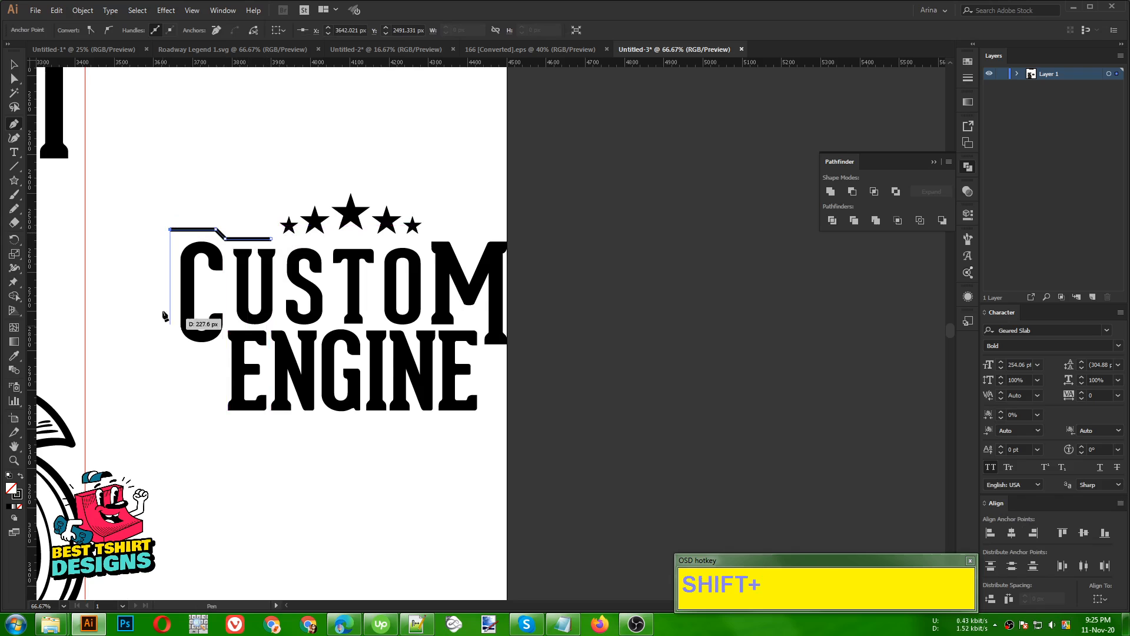
shift+click(170, 349)
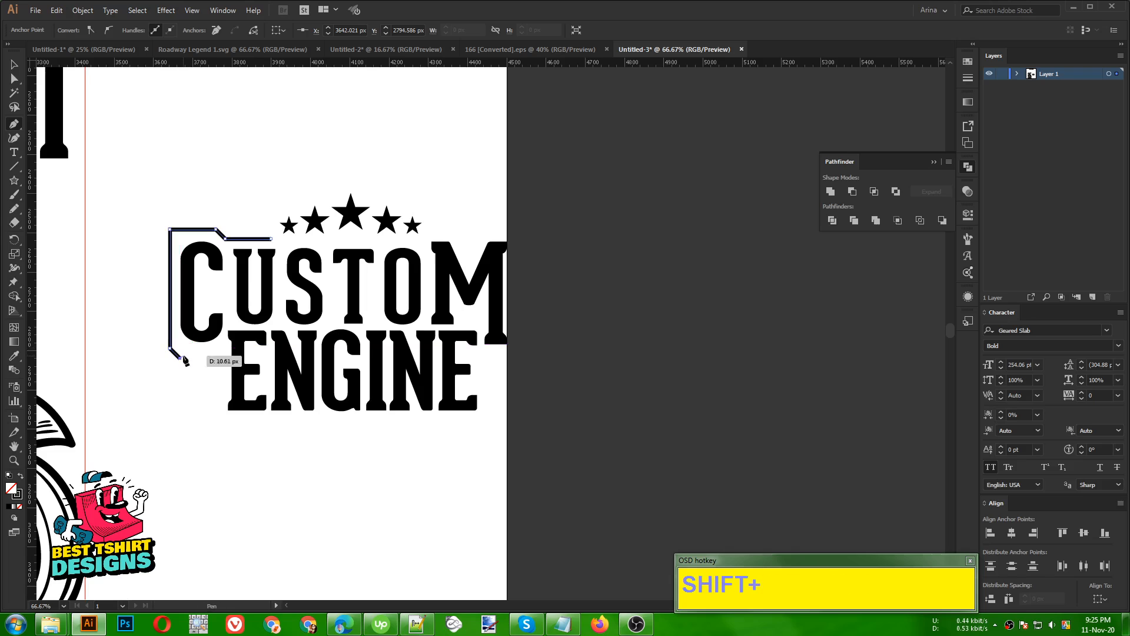
shift+click(217, 361)
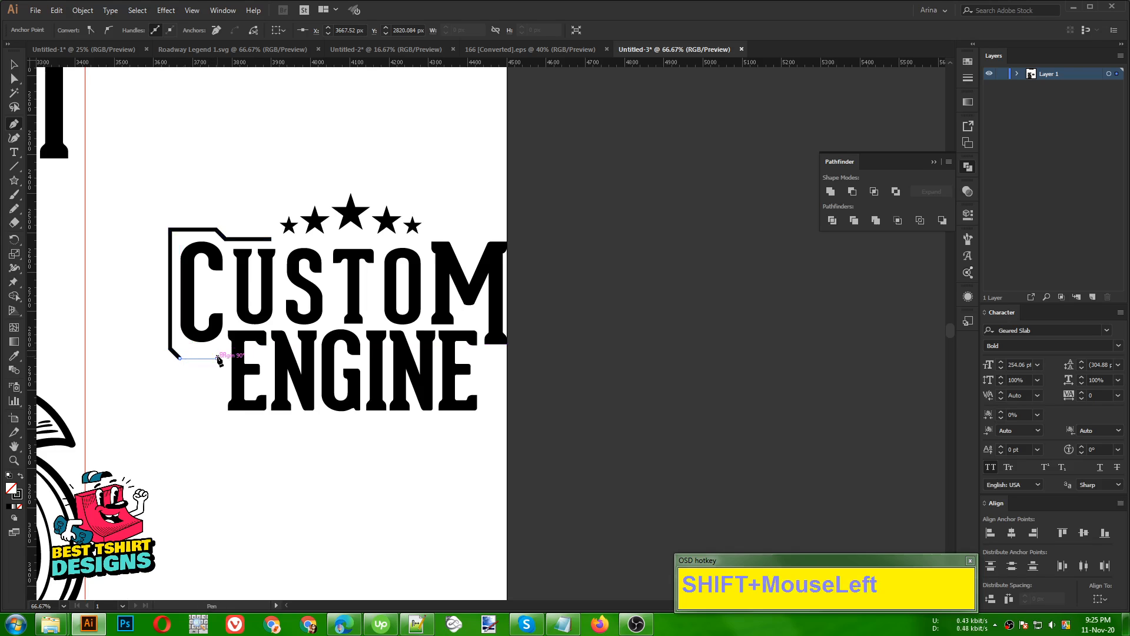
shift+click(218, 399)
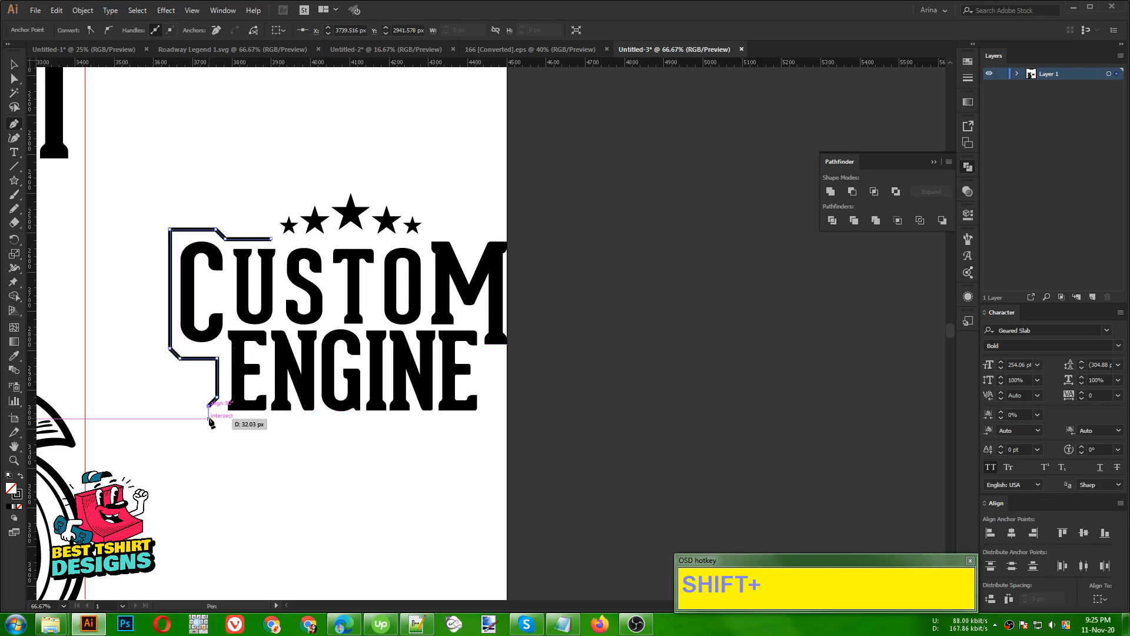
shift+click(208, 418)
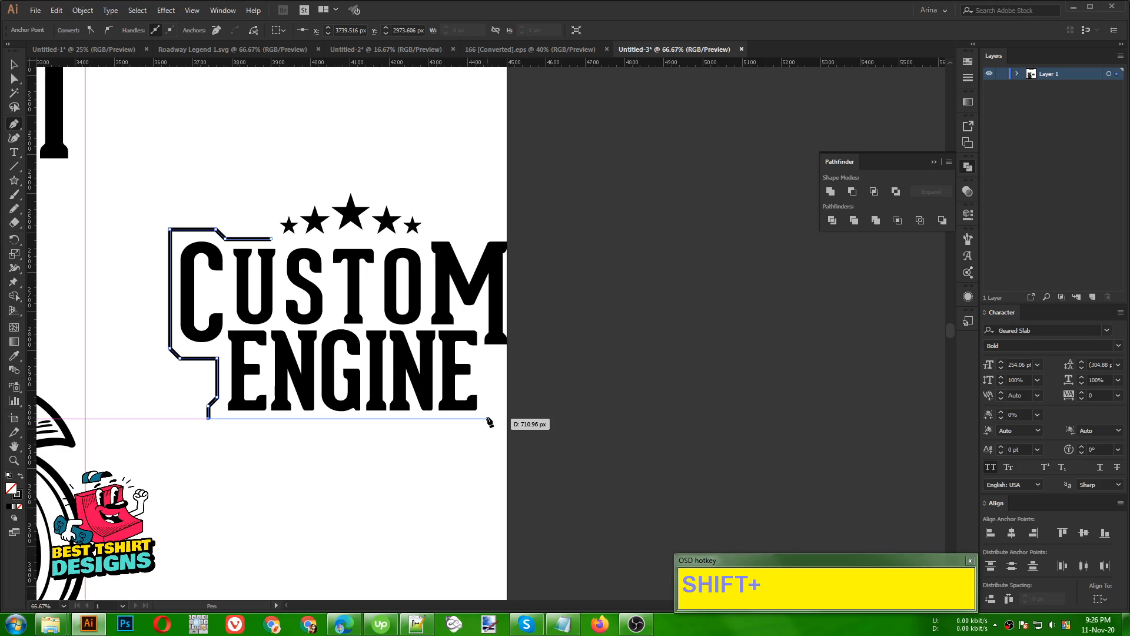
Continue the border path along the underside of ENGINE and step it up around the lower end of the M
shift+click(487, 419)
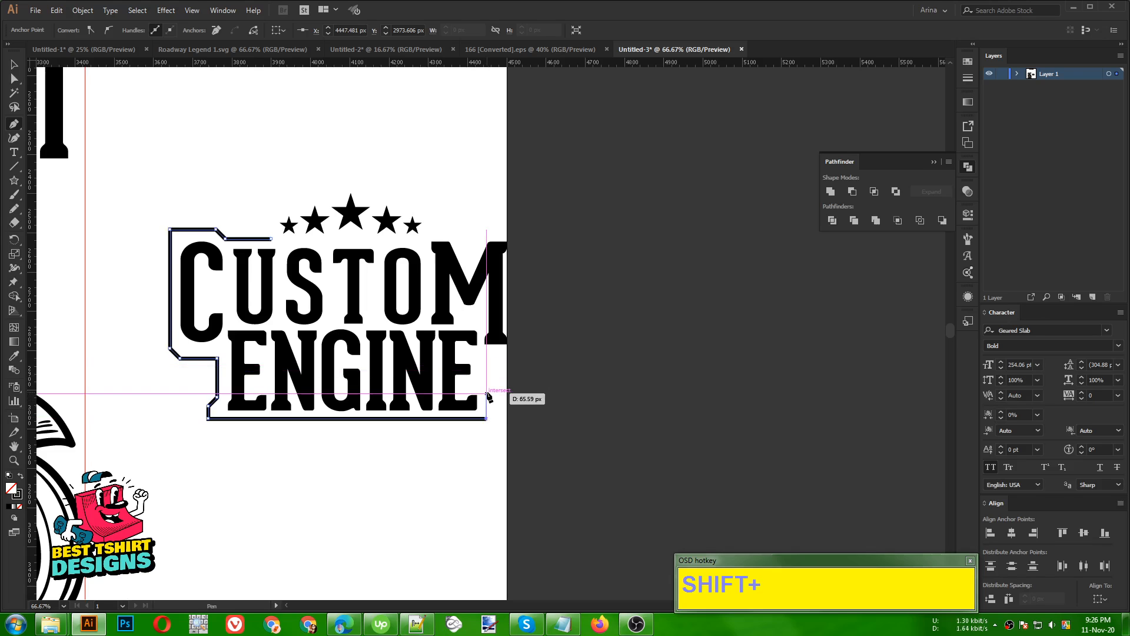
shift+click(486, 391)
shift+click(477, 390)
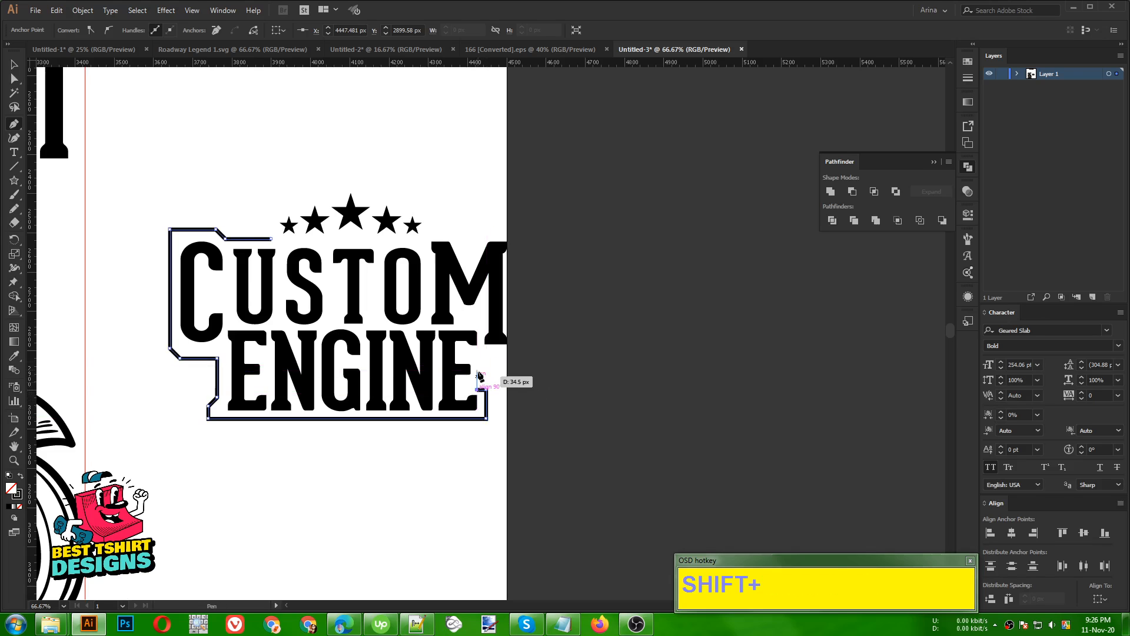
shift+click(477, 355)
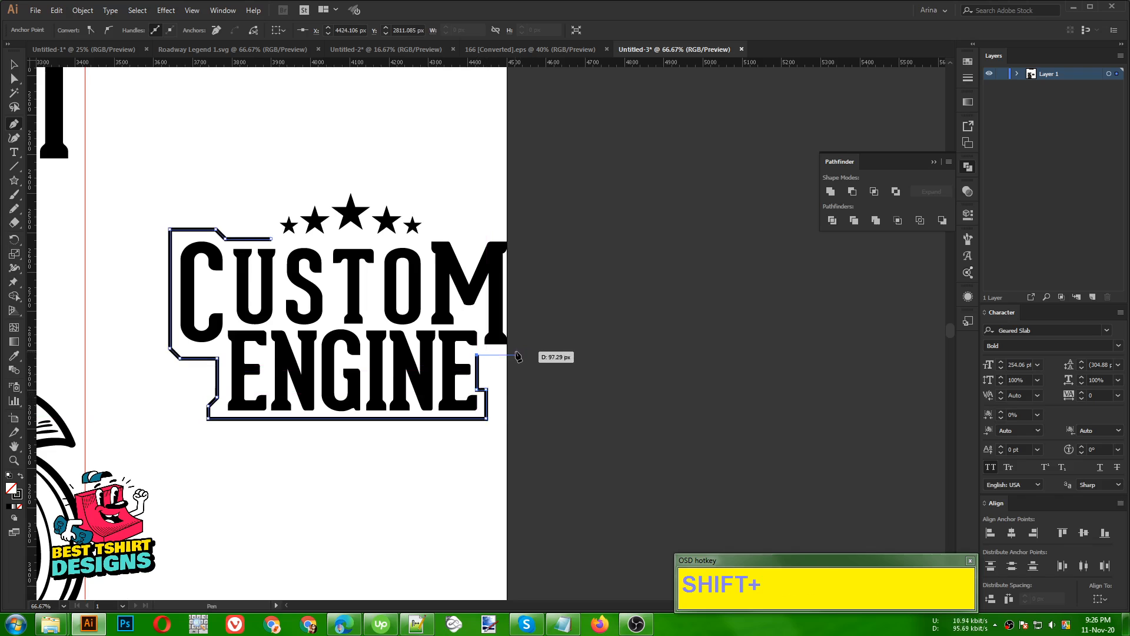
shift+click(519, 355)
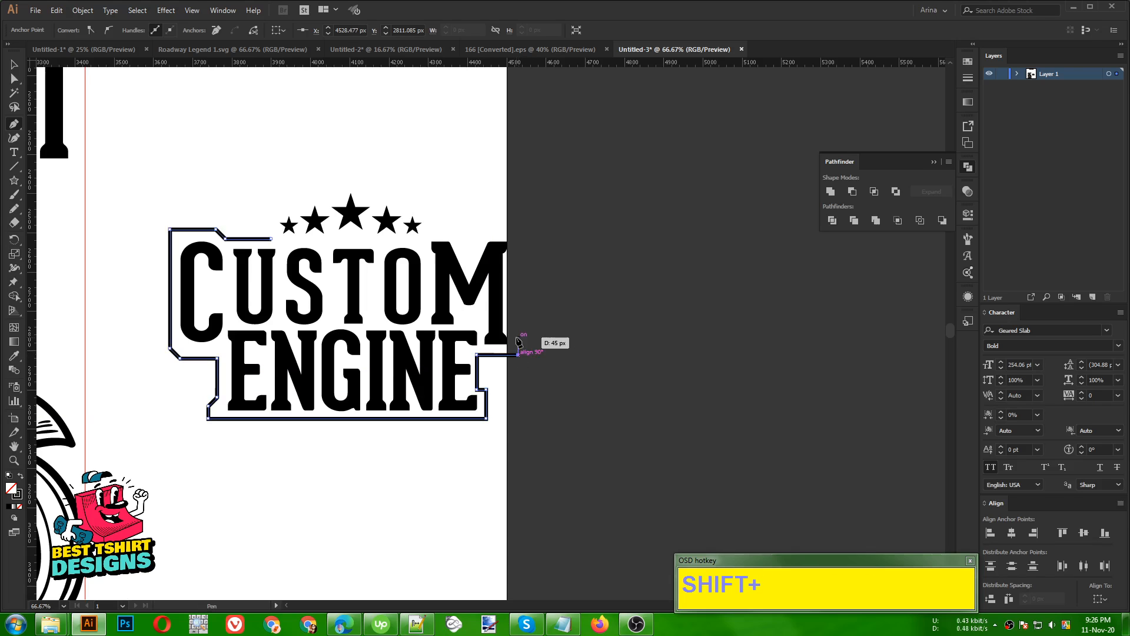
shift+click(518, 328)
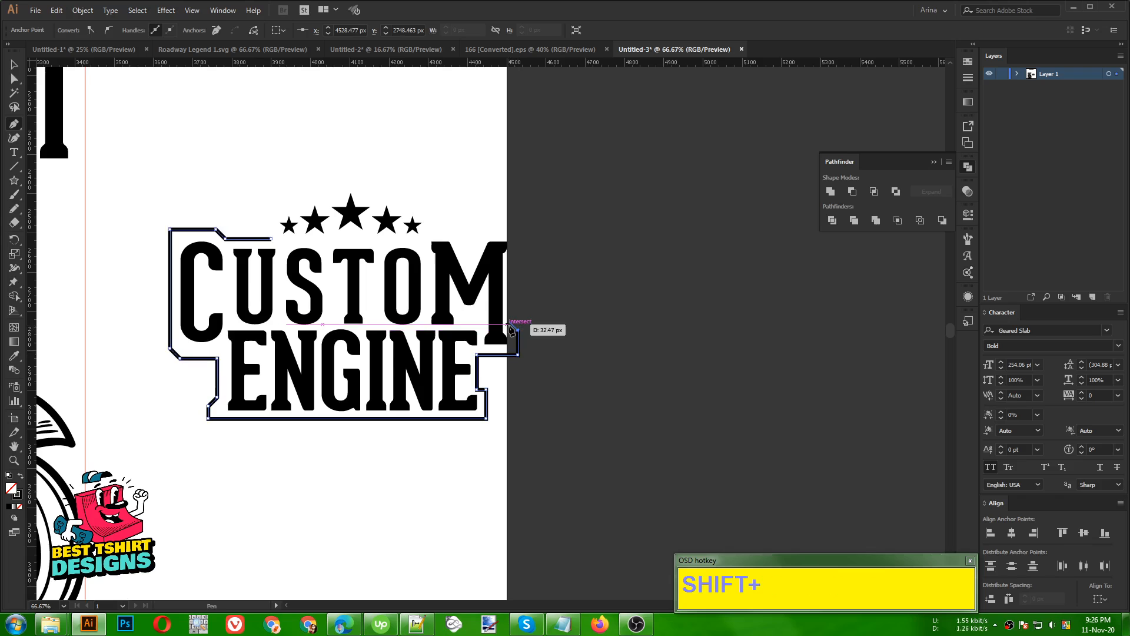
shift+click(509, 323)
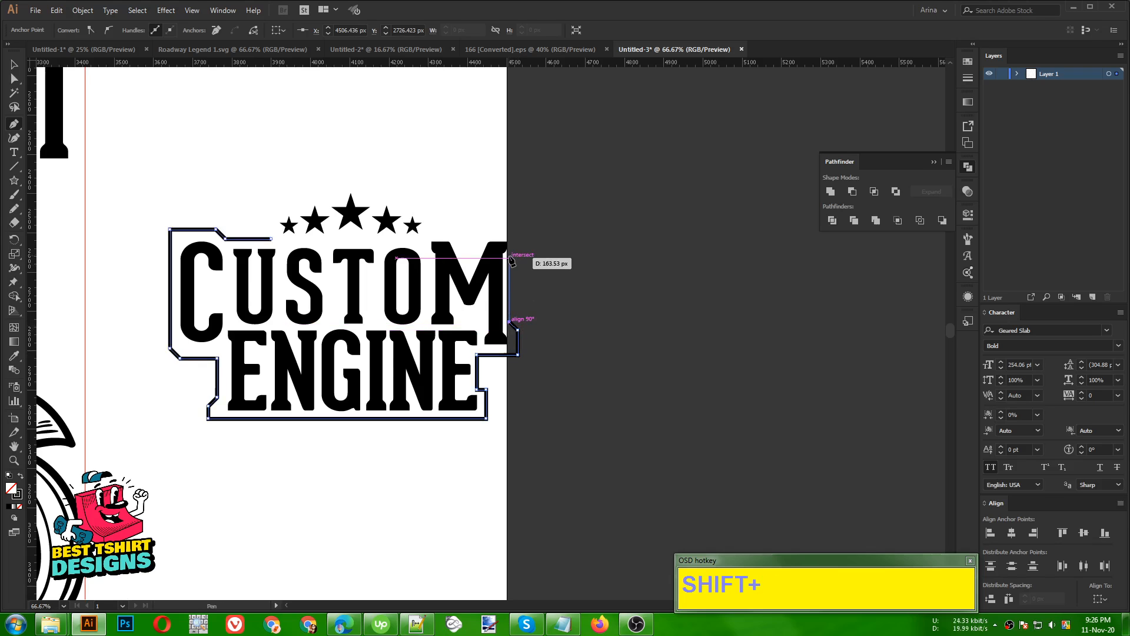
Complete the border up the M's right side and back along the top toward the stars, undoing one misplaced anchor point
shift+click(510, 258)
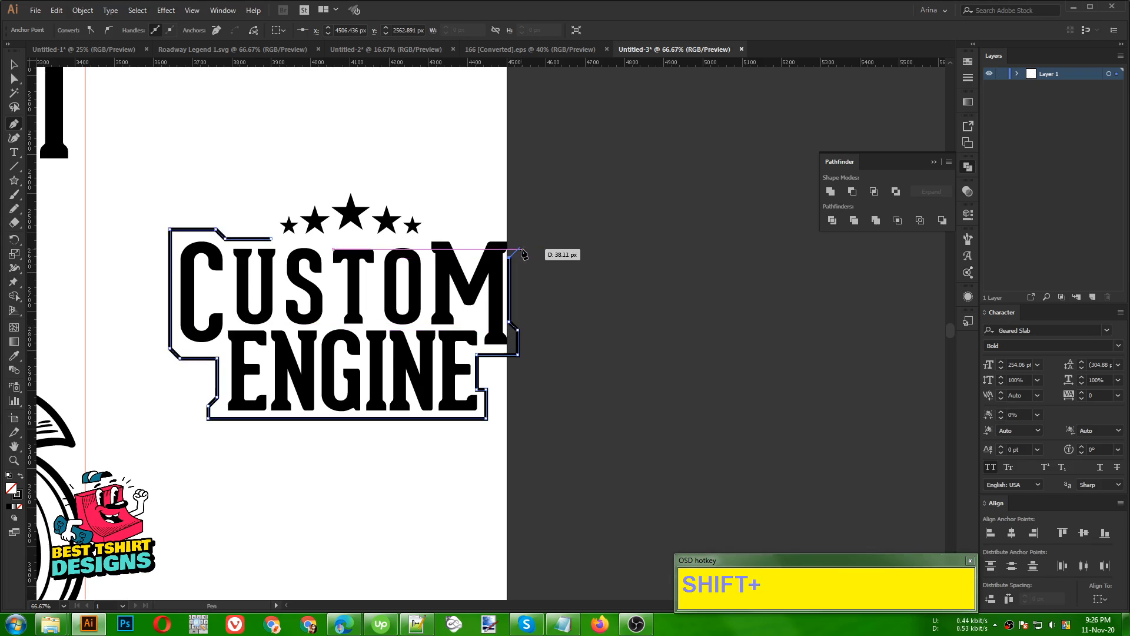
shift+click(521, 248)
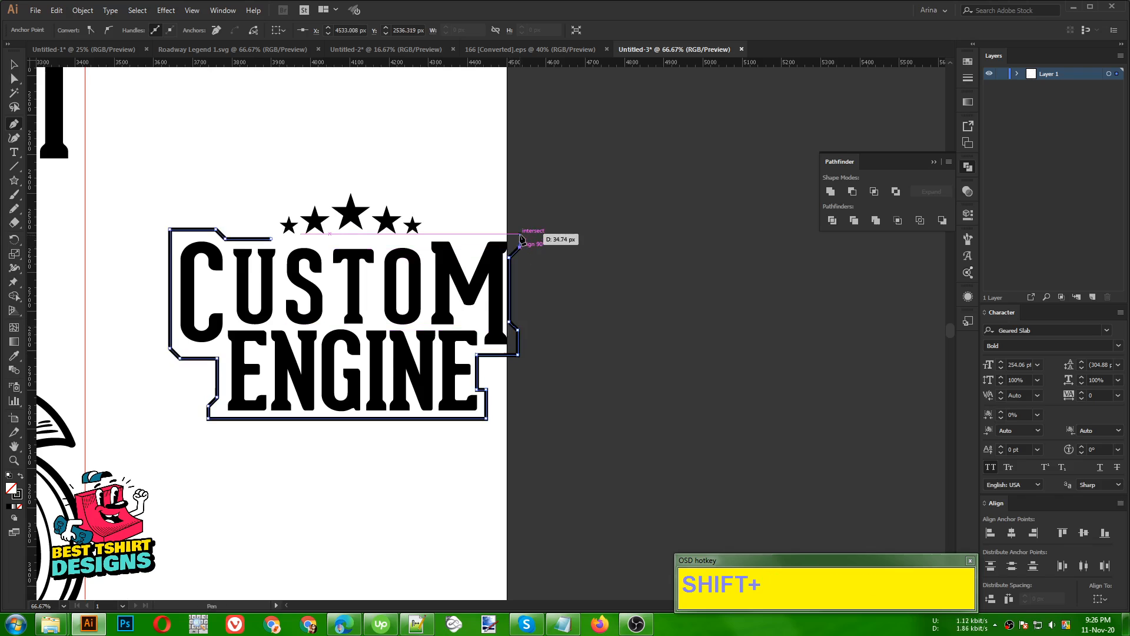
shift+click(521, 237)
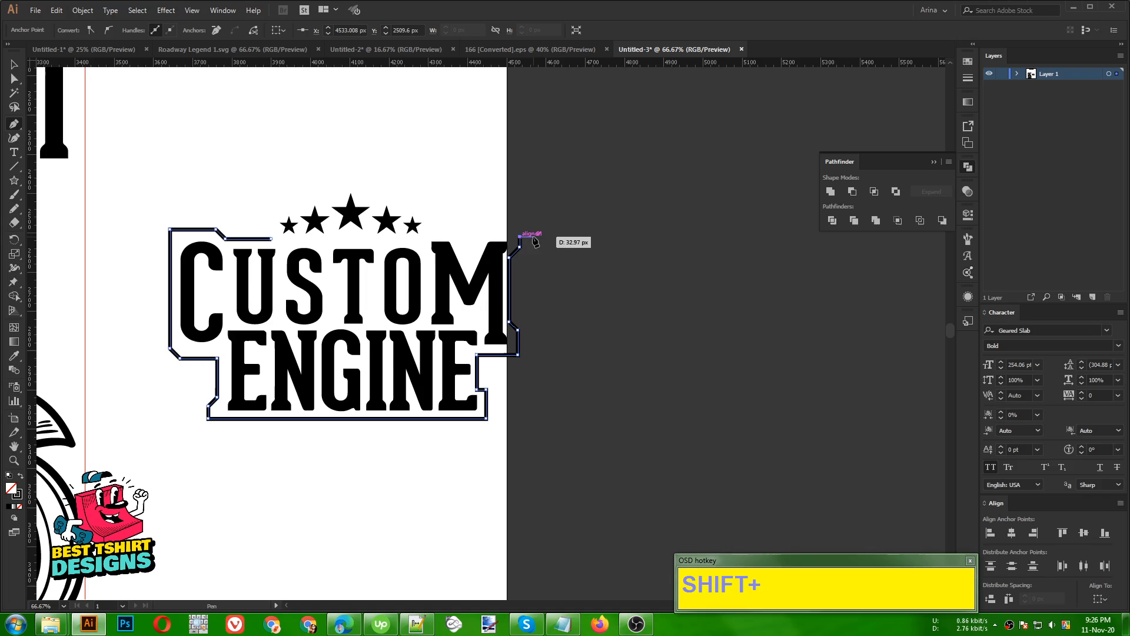
key(ctrl+z)
scroll(518, 236, up, 2)
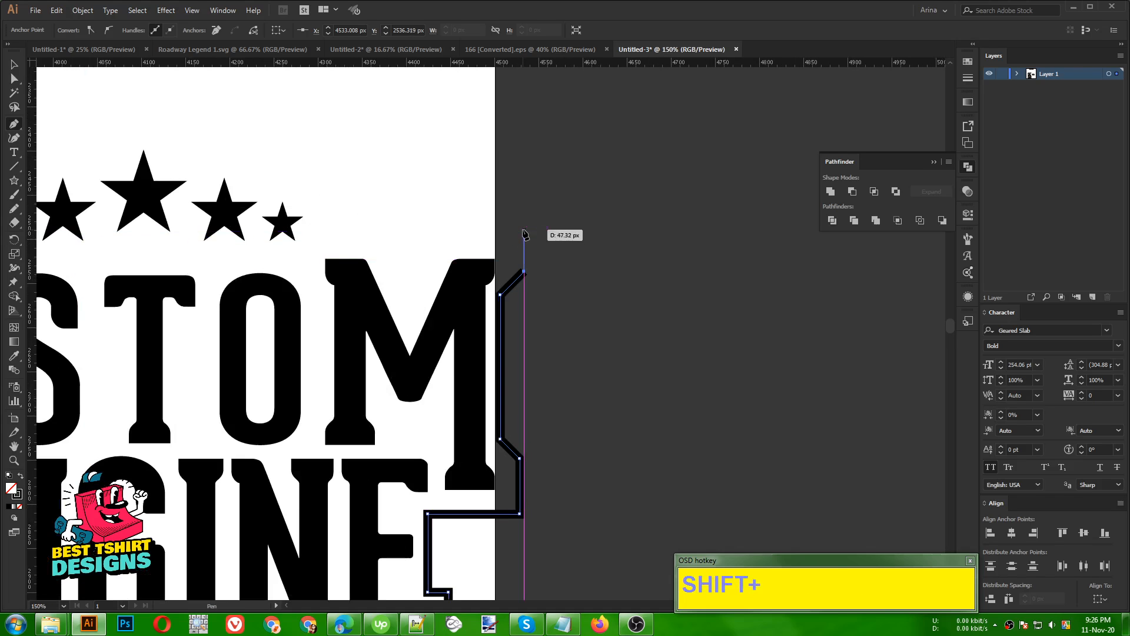
shift+click(524, 232)
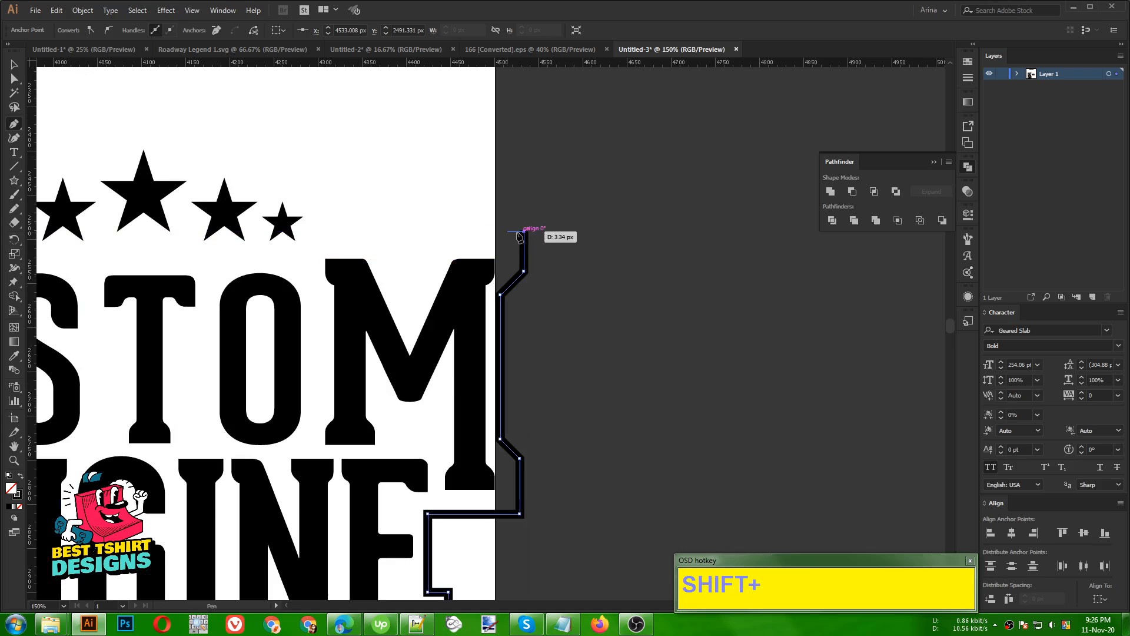
shift+click(333, 234)
scroll(483, 221, down, 2)
key(v)
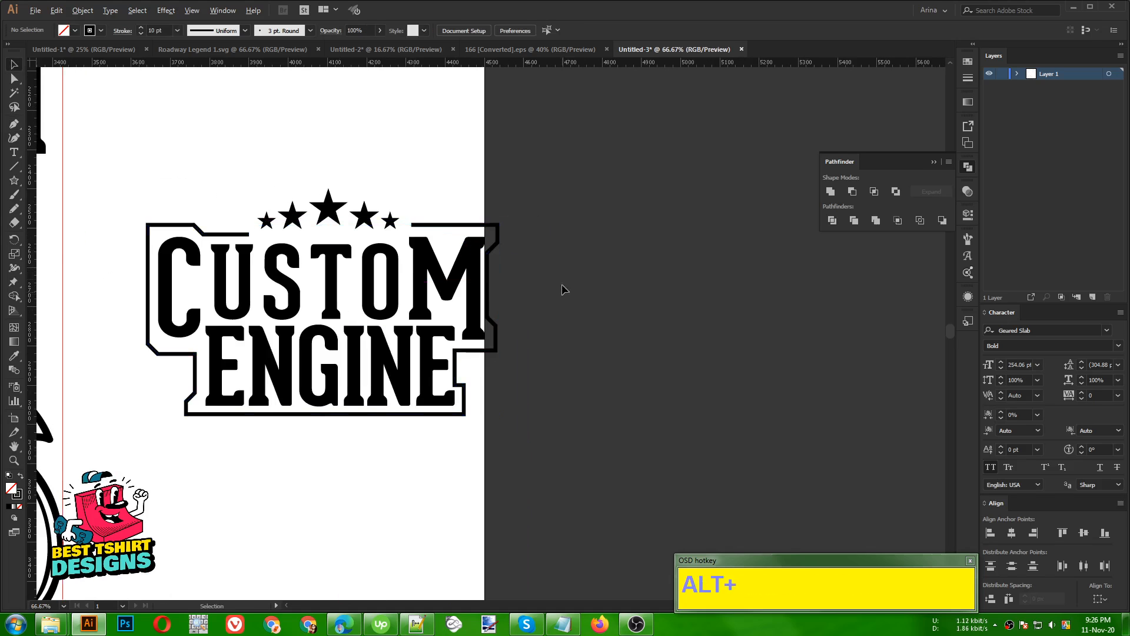
Group the stars, the CUSTOM ENGINE lettering and the border into one badge
scroll(563, 290, down, 2)
drag(365, 226, 586, 425)
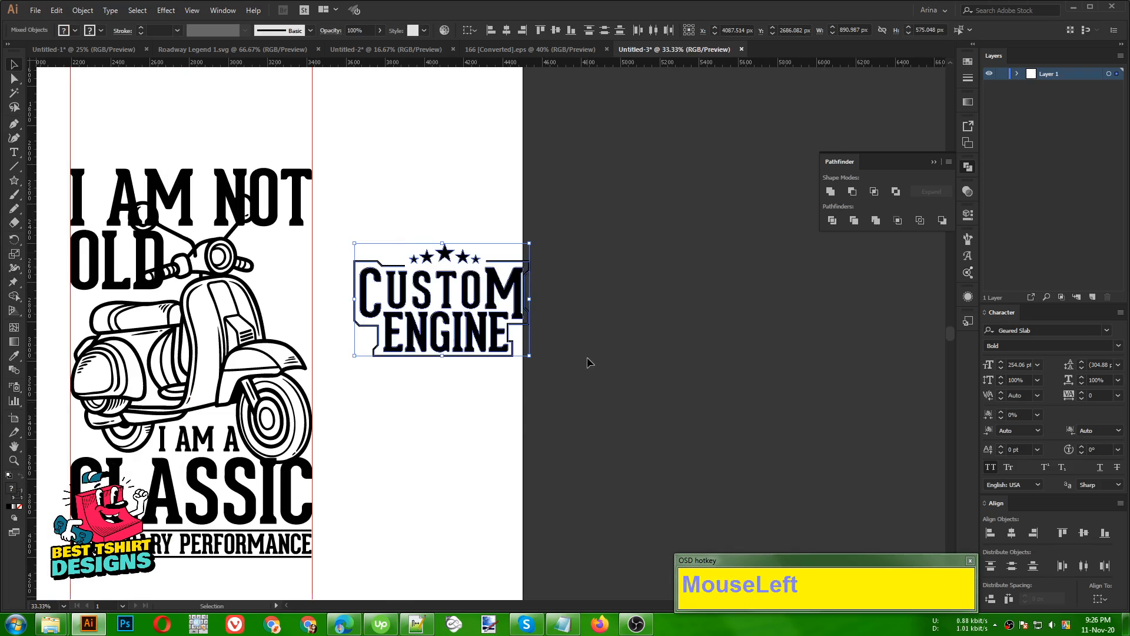
drag(346, 223, 583, 436)
key(ctrl)
key(ctrl+g)
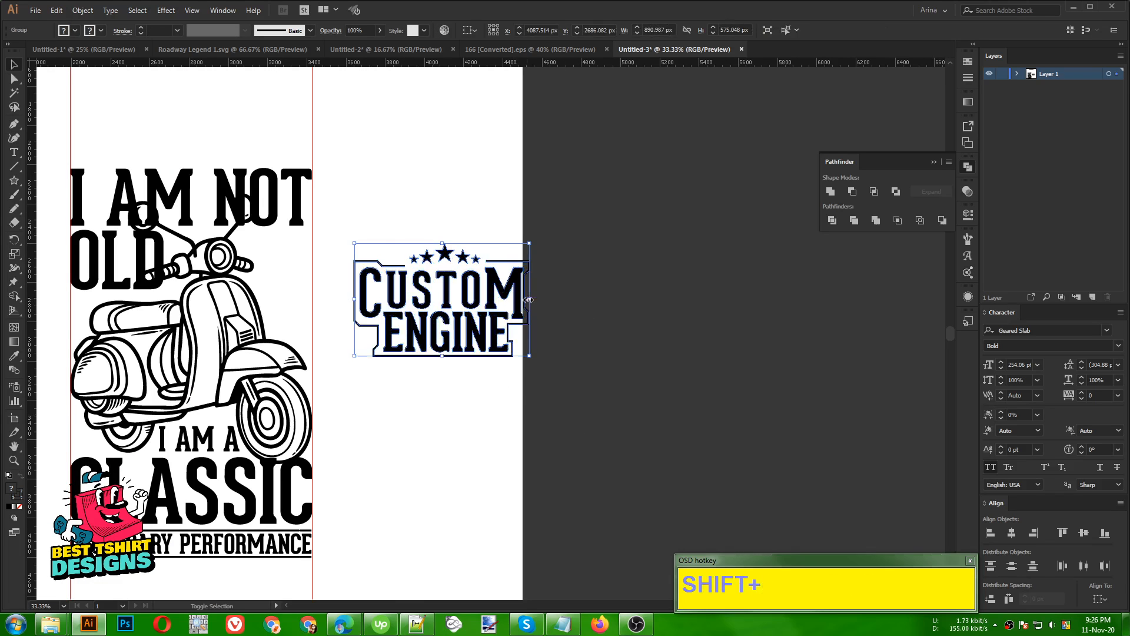
Scale down the CUSTOM ENGINE badge and fit it beneath NOT, with its right edge on the right guide
drag(529, 299, 300, 270)
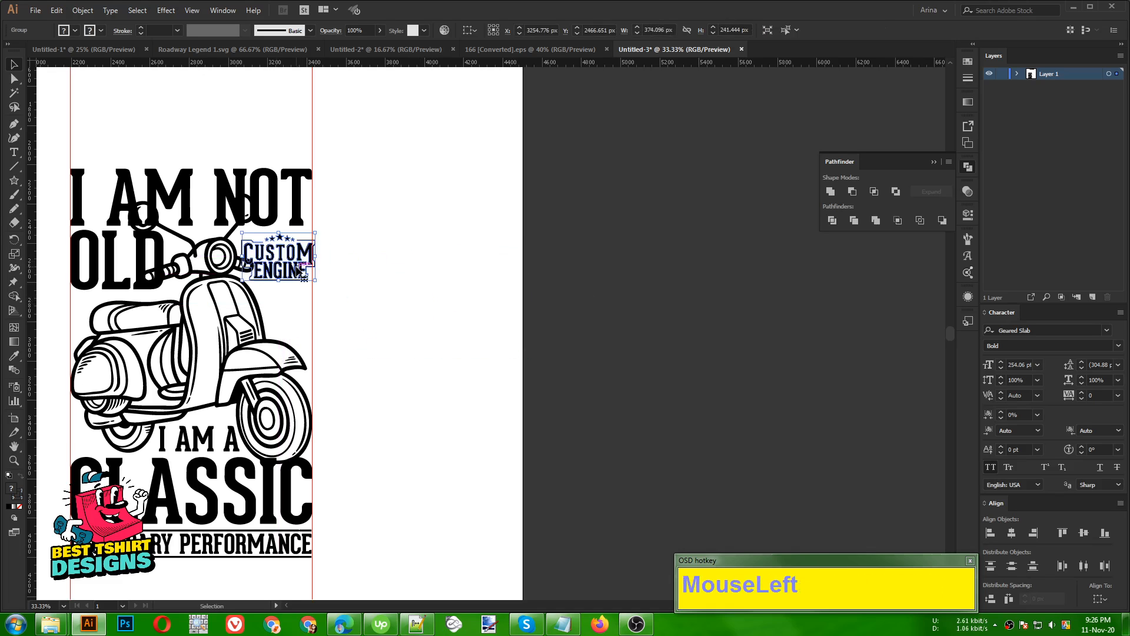
alt+scroll(234, 242, up, 2)
drag(405, 271, 397, 270)
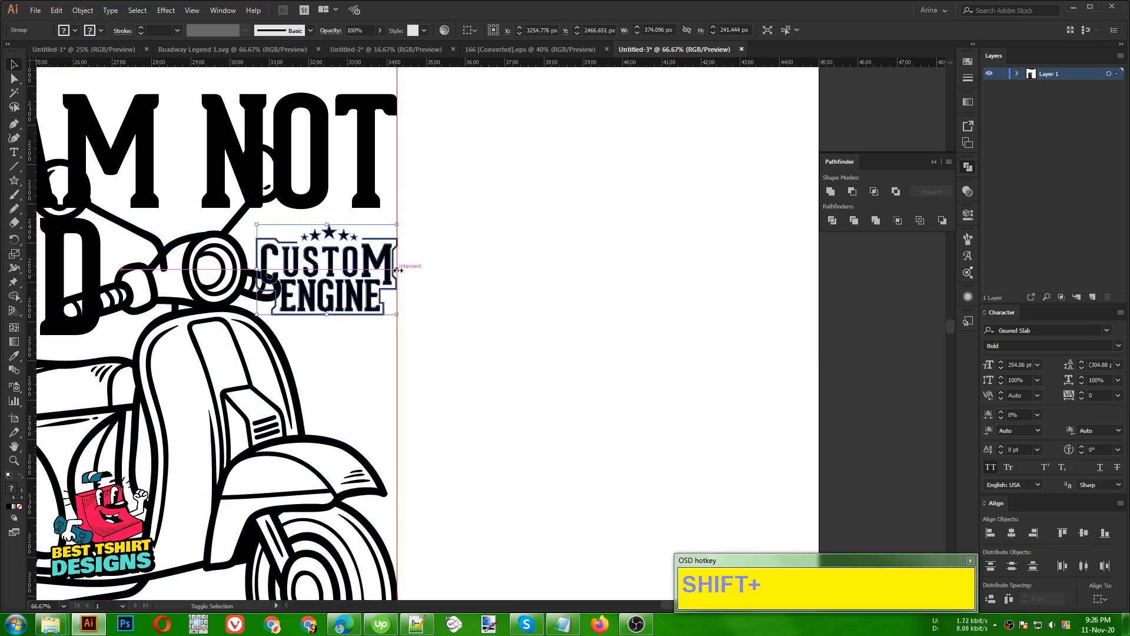
Draw an ellipse about 408 × 230 px to the right of the scooter artwork and give it a solid black fill without stroke
click(357, 344)
drag(11, 183, 77, 208)
mouse_move(436, 293)
mouse_down()
mouse_move(575, 382)
mouse_move(602, 366)
mouse_move(593, 380)
mouse_up()
key(v)
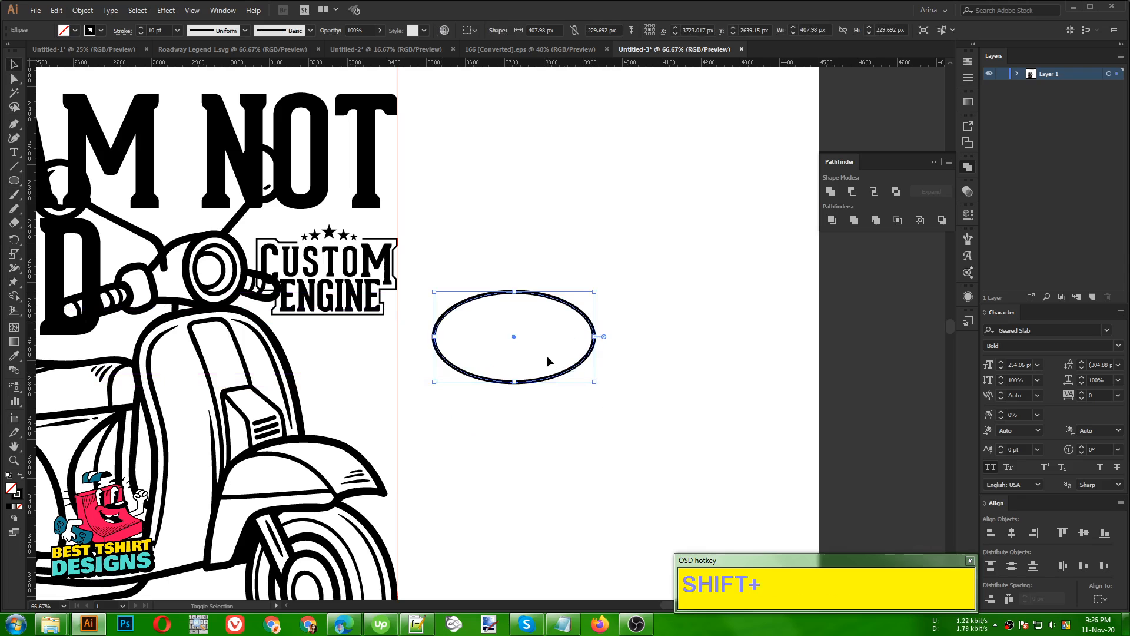
key(shift+x)
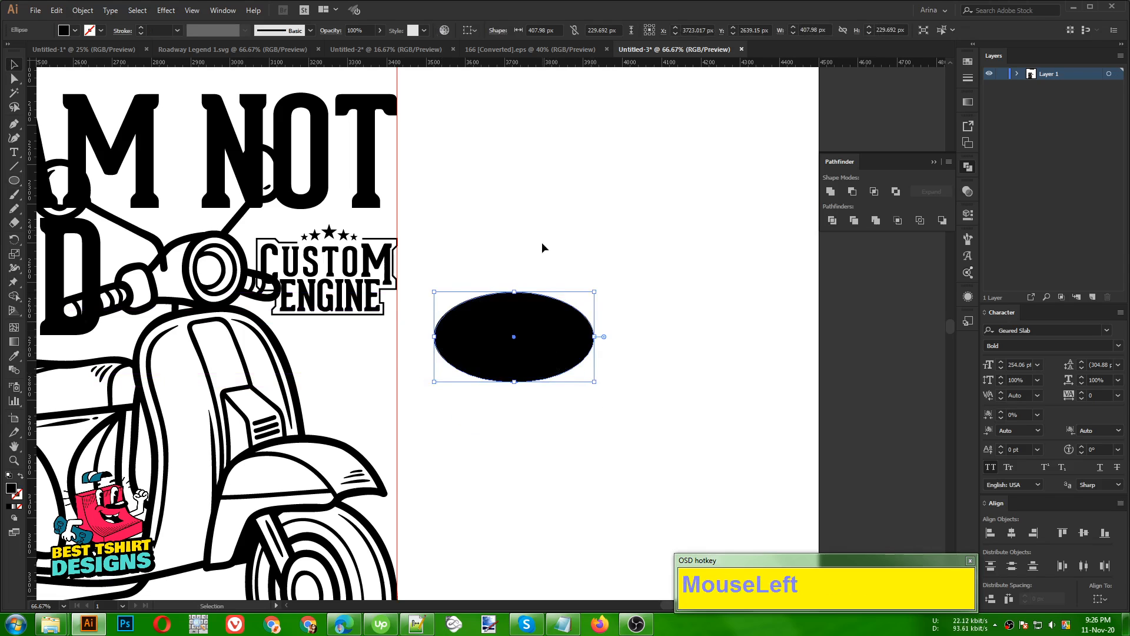
Create an offset path of 20 px around the black ellipse
click(542, 243)
click(561, 324)
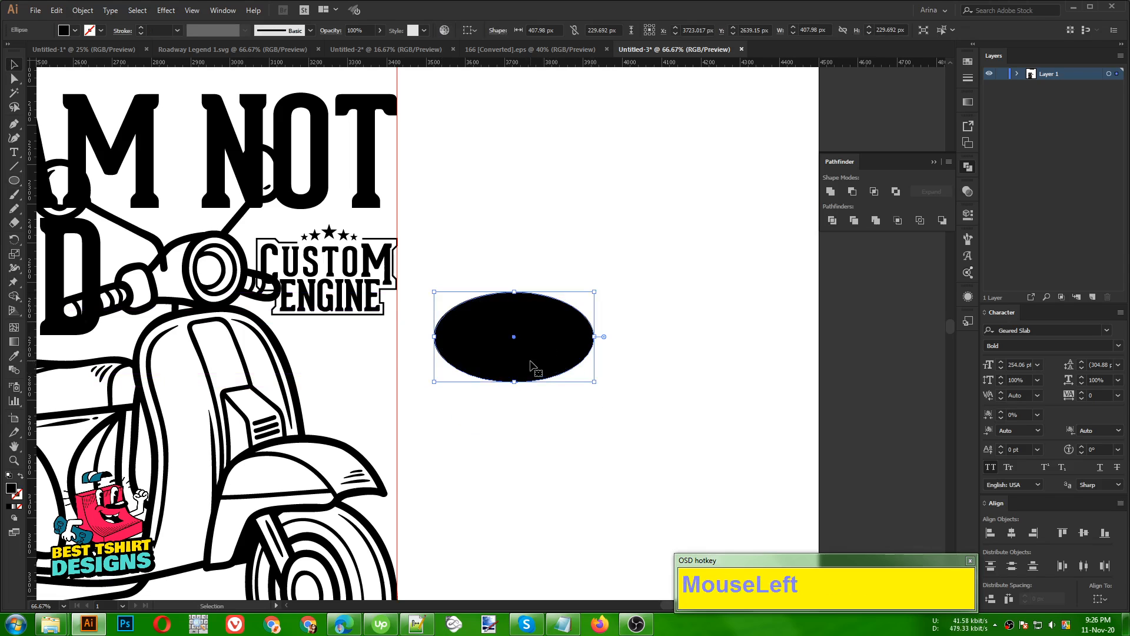
click(83, 10)
mouse_move(135, 281)
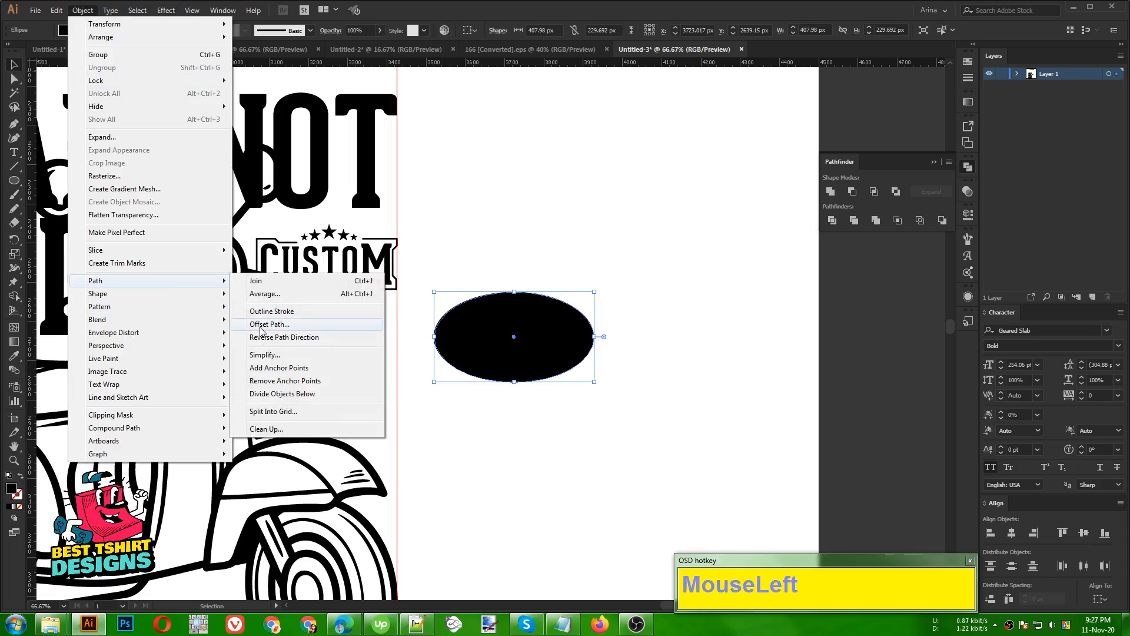
click(261, 325)
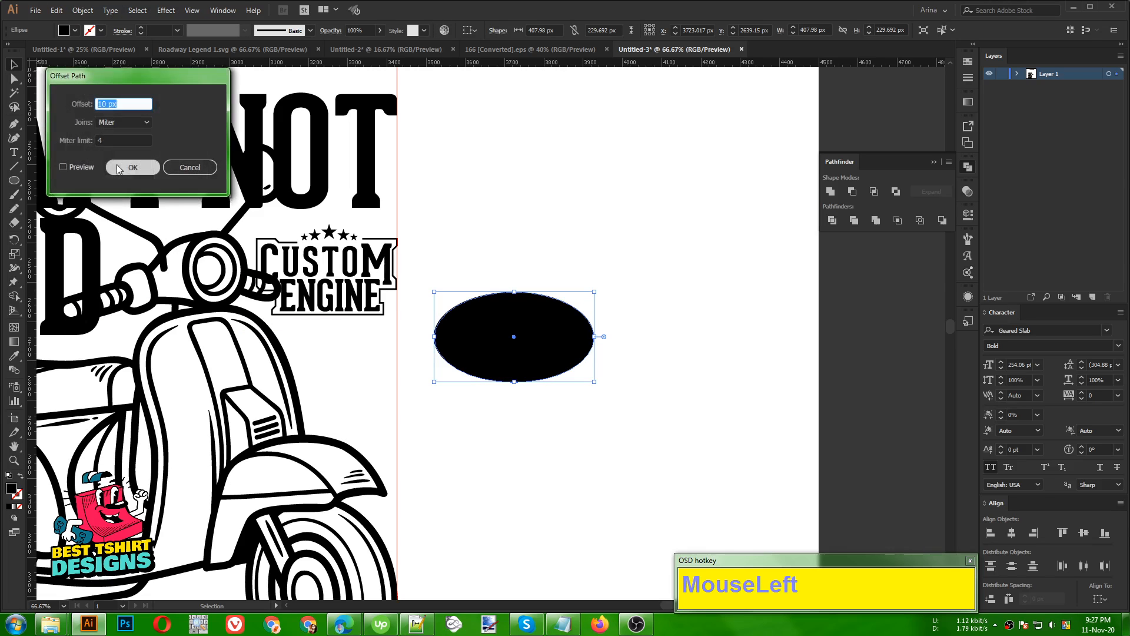
click(78, 165)
key(shift+Up)
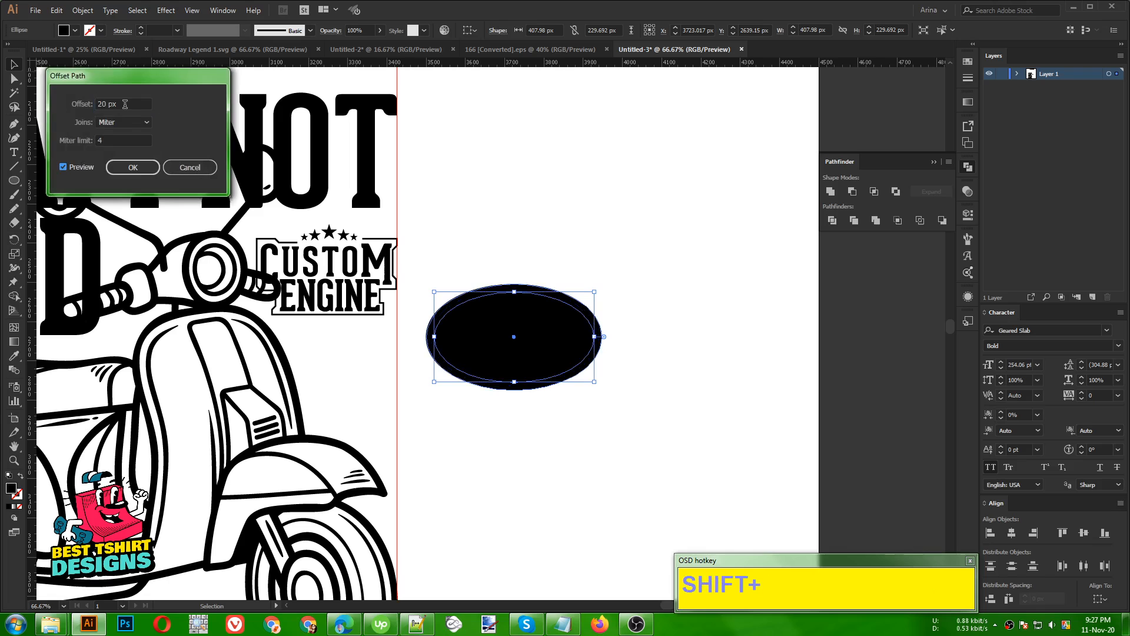
click(150, 168)
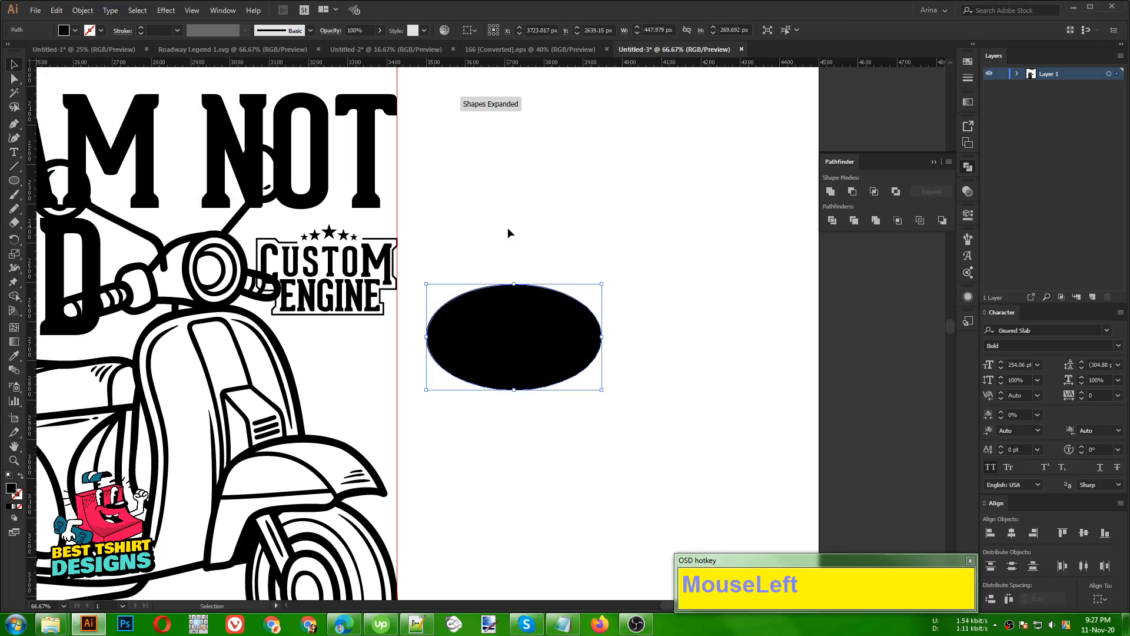
Turn the outer ellipse into an unfilled ring with a 10 pt black stroke
key(shift+x)
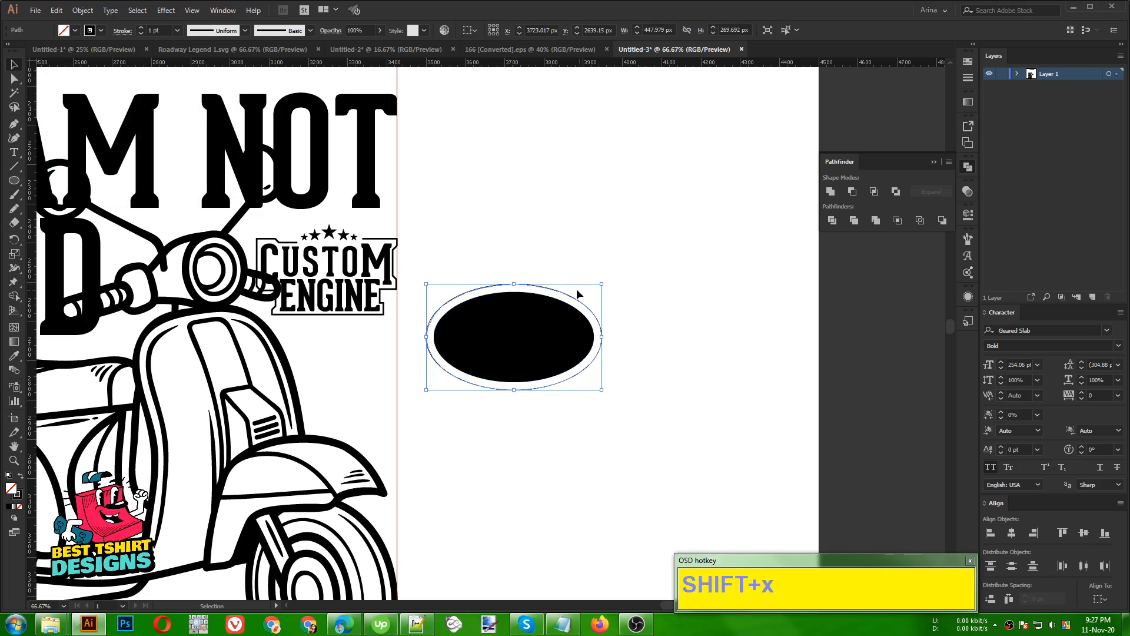
scroll(160, 29, up, 1)
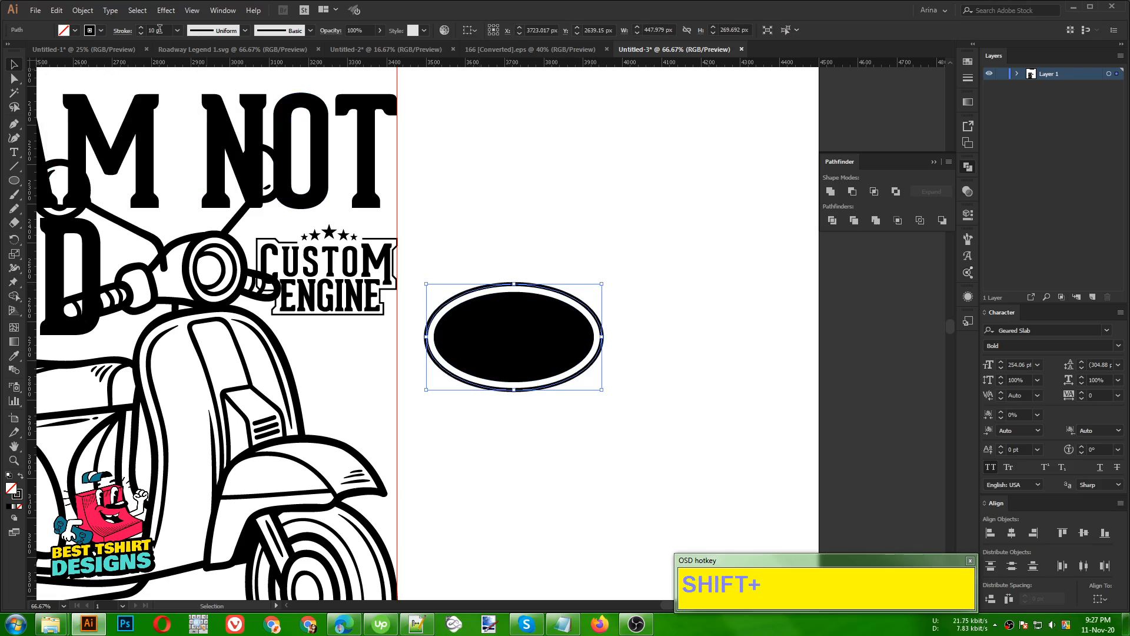
click(589, 200)
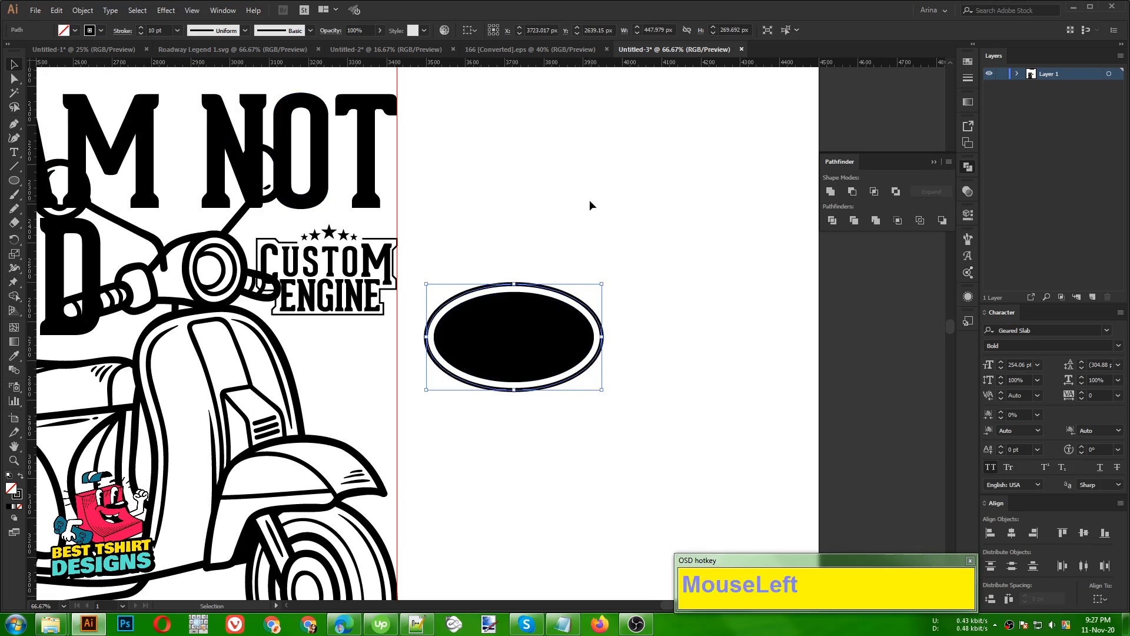
Add the text "1950" above the ellipse
click(14, 152)
click(460, 210)
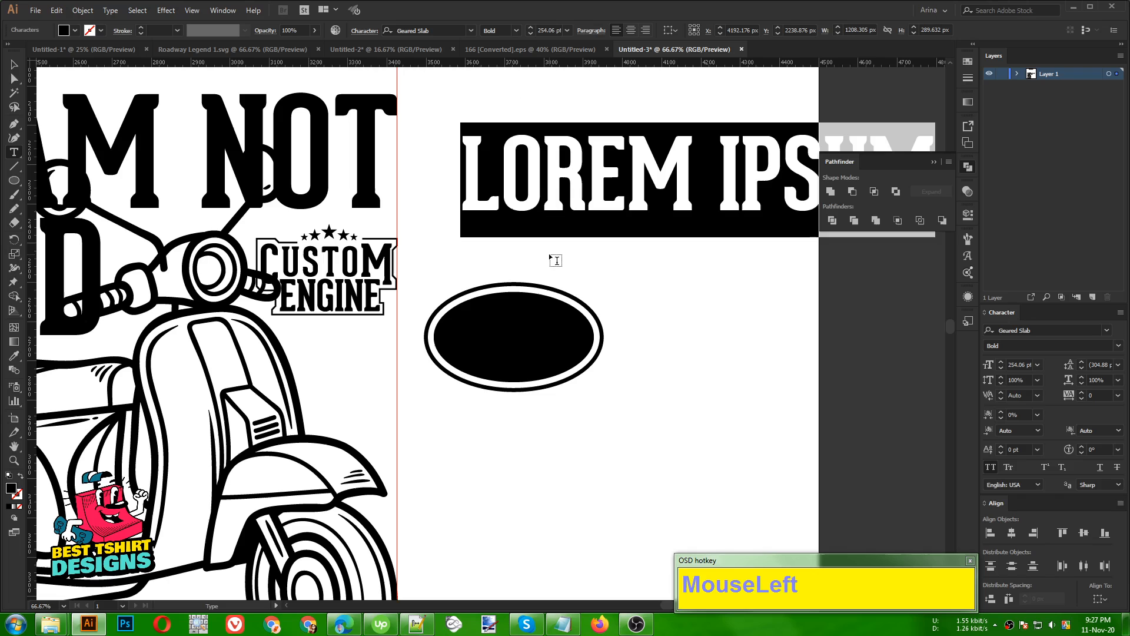
text(1950)
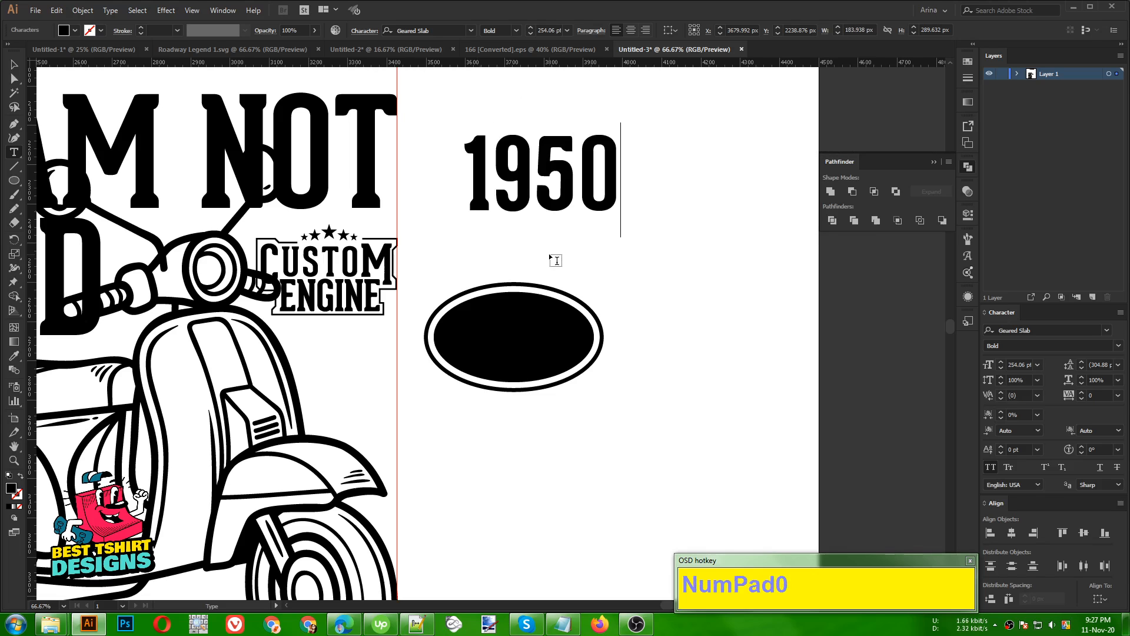
Scale the "1950" text down to about 265 px wide and change it to read "1970"
click(14, 64)
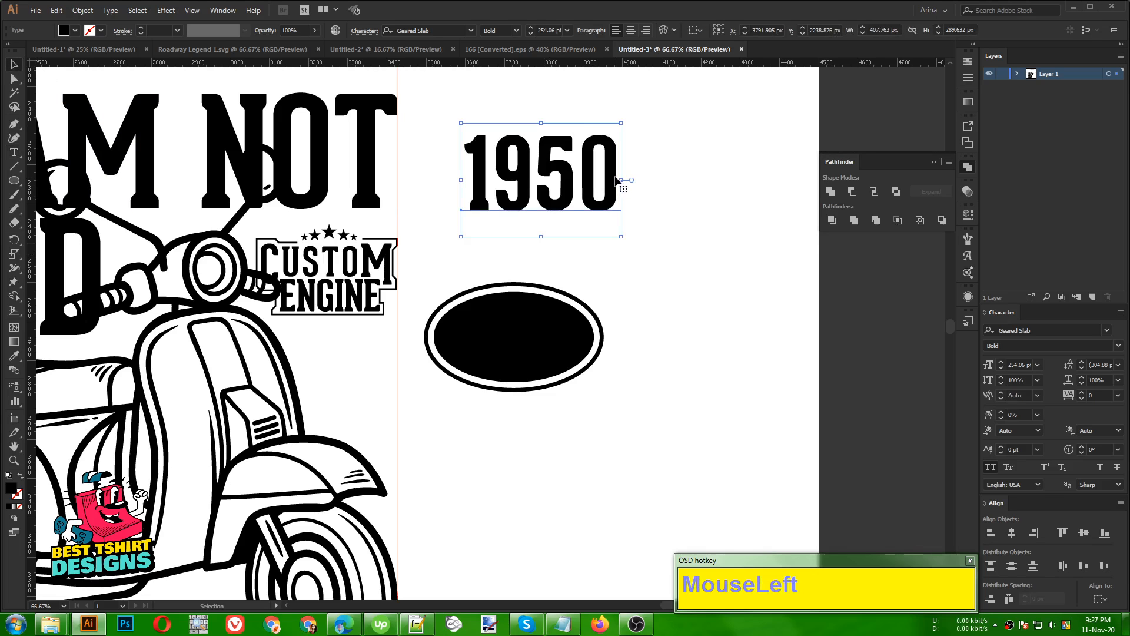
drag(617, 181, 564, 179)
double_click(537, 187)
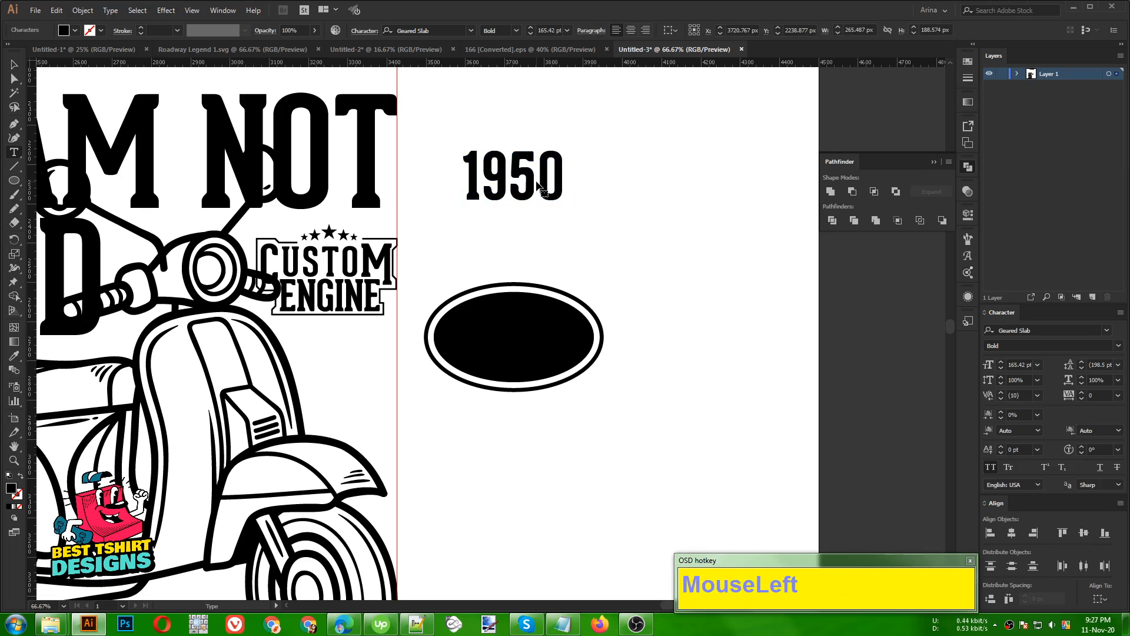
key(BackSpace)
text(7)
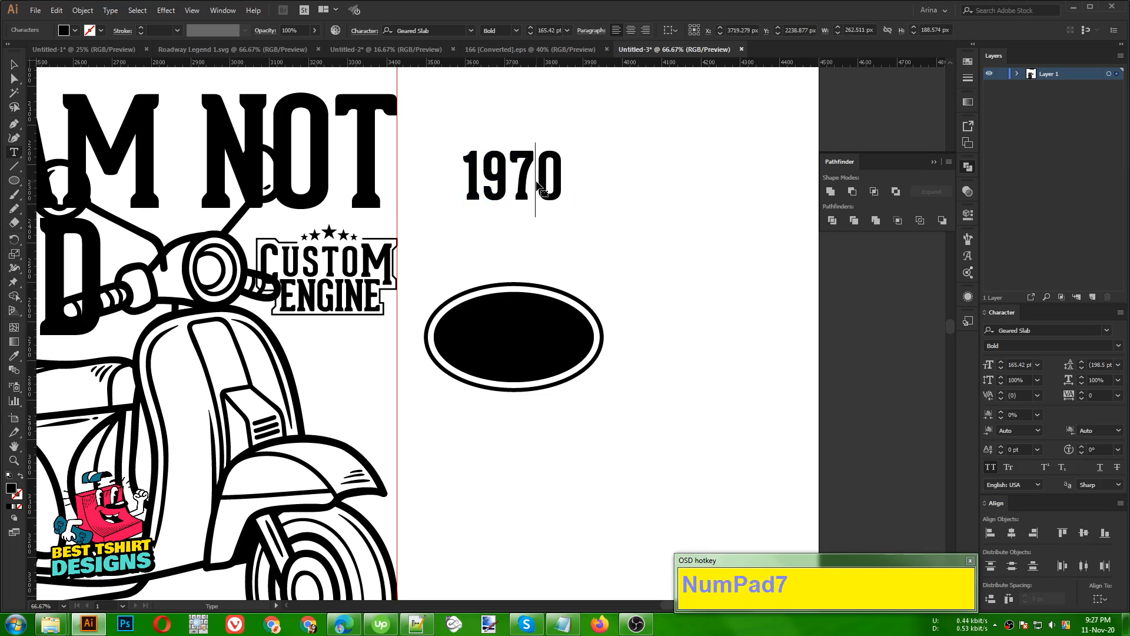
Convert the "1970" text to outlines and centre it on the black ellipse at about 276 px wide
click(18, 68)
click(518, 174)
right_click(521, 164)
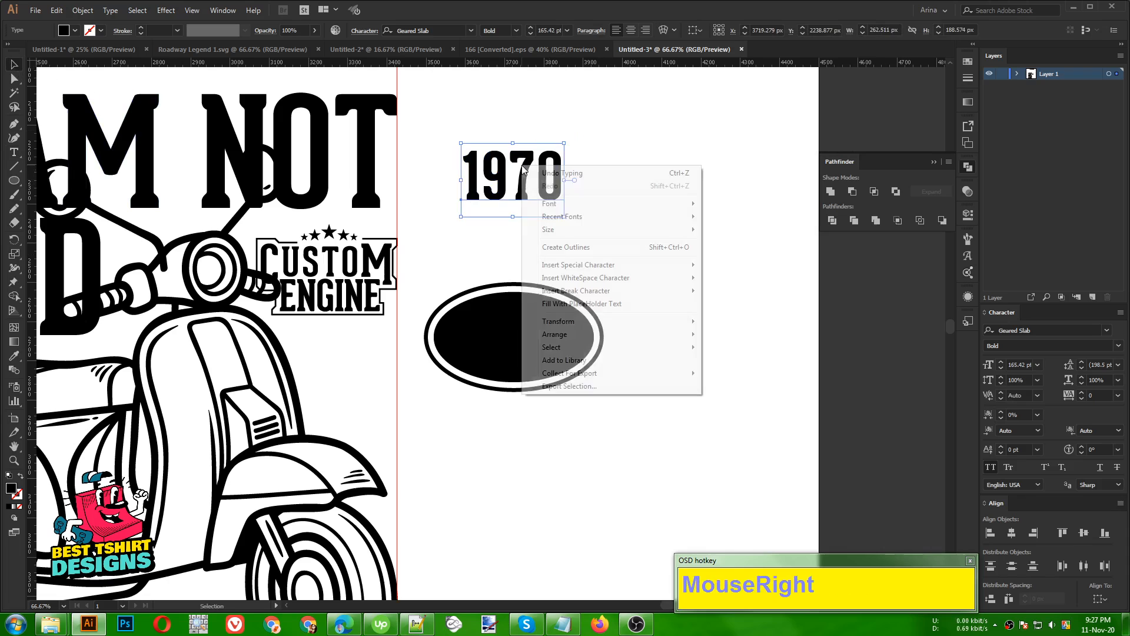
click(564, 246)
drag(522, 185, 572, 335)
scroll(523, 345, up, 1)
drag(439, 194, 592, 457)
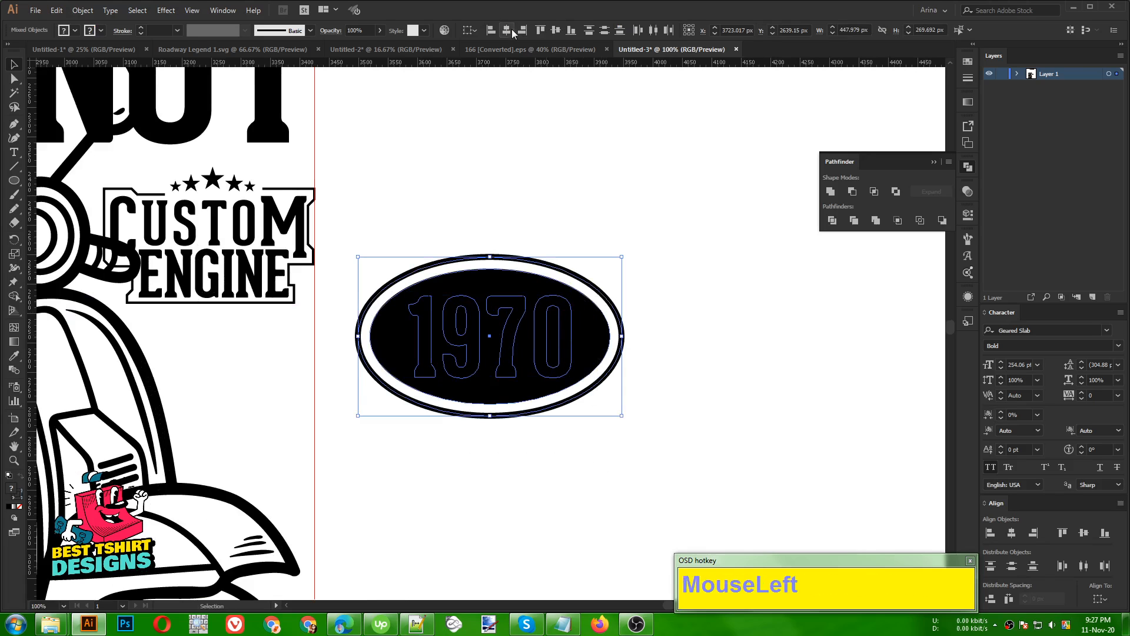
Cut the "1970" lettering out of the black ellipse as a Minus Front compound shape
click(583, 165)
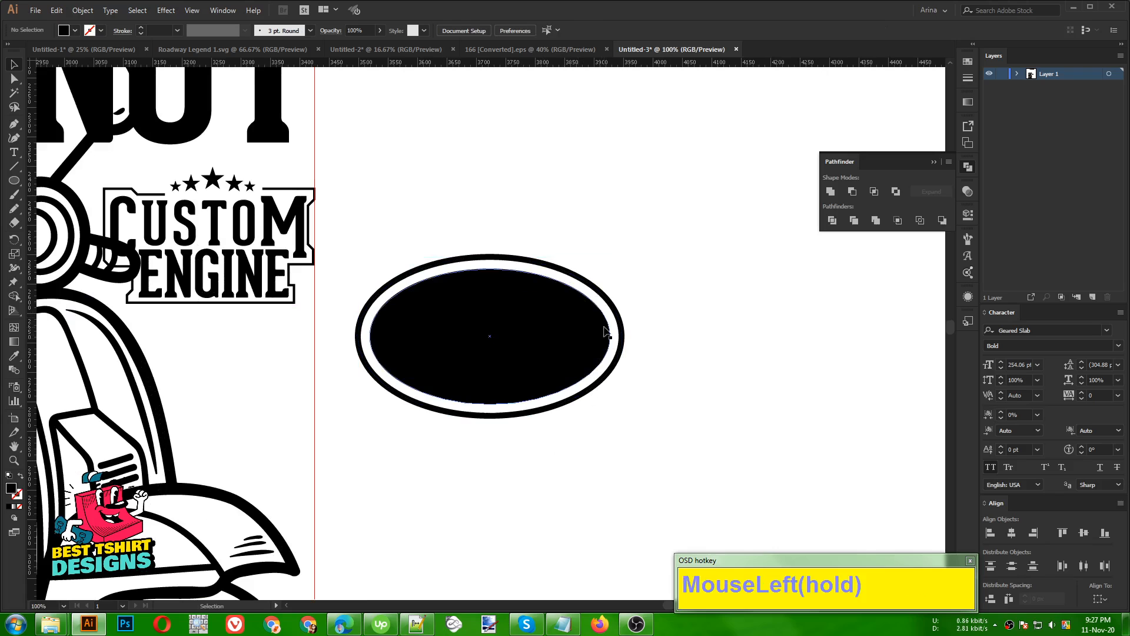
click(544, 335)
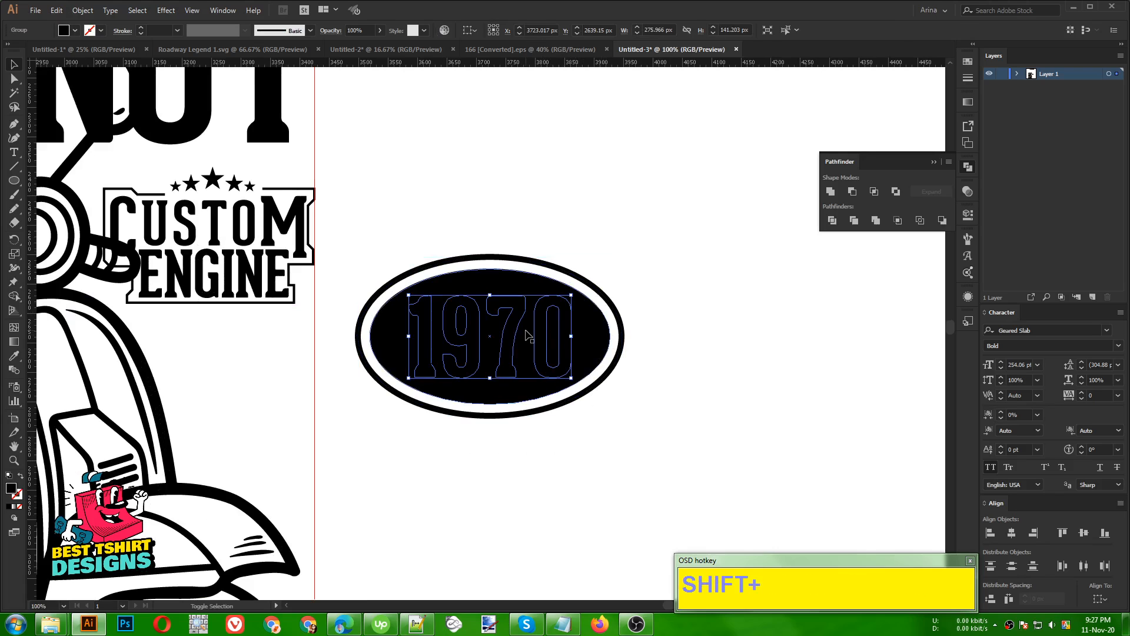
shift+click(528, 336)
click(542, 290)
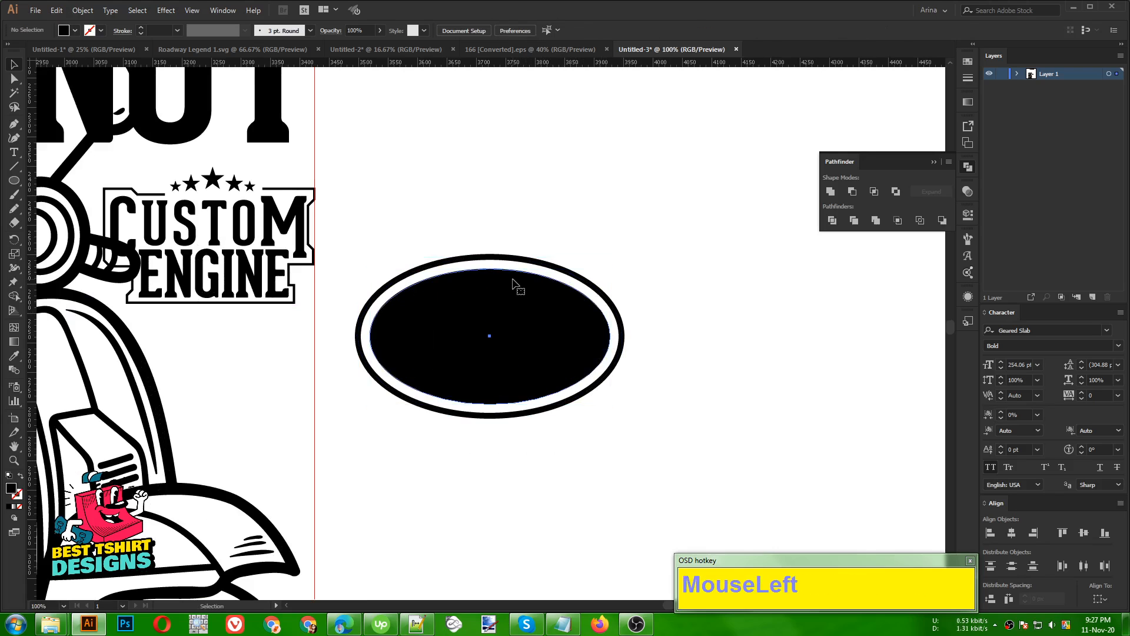
click(514, 285)
shift+click(554, 344)
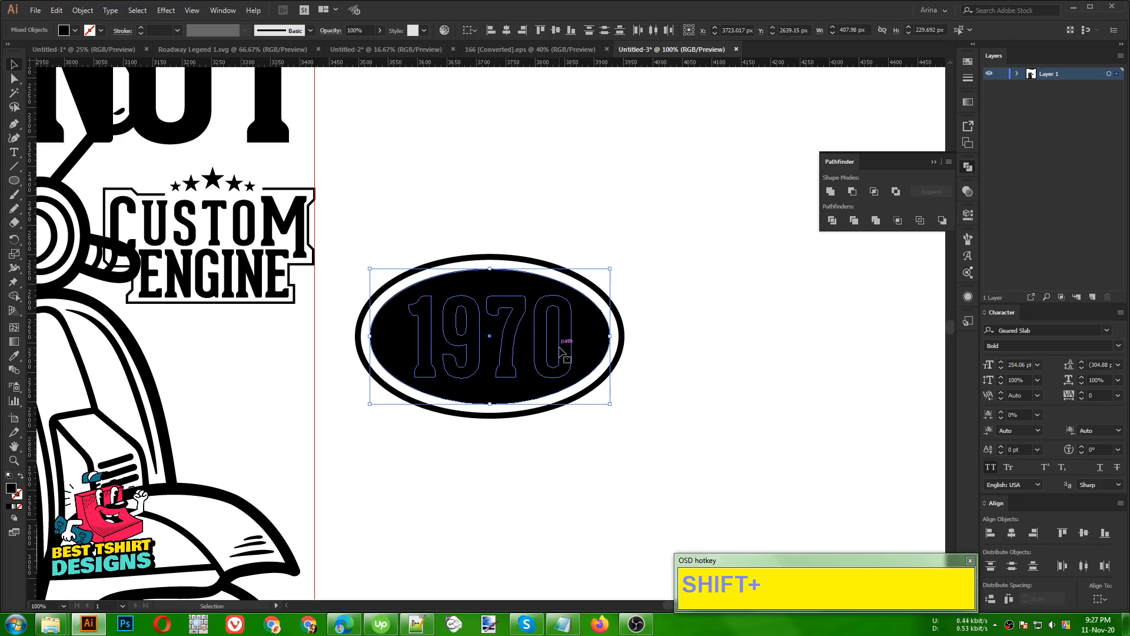
alt+click(852, 191)
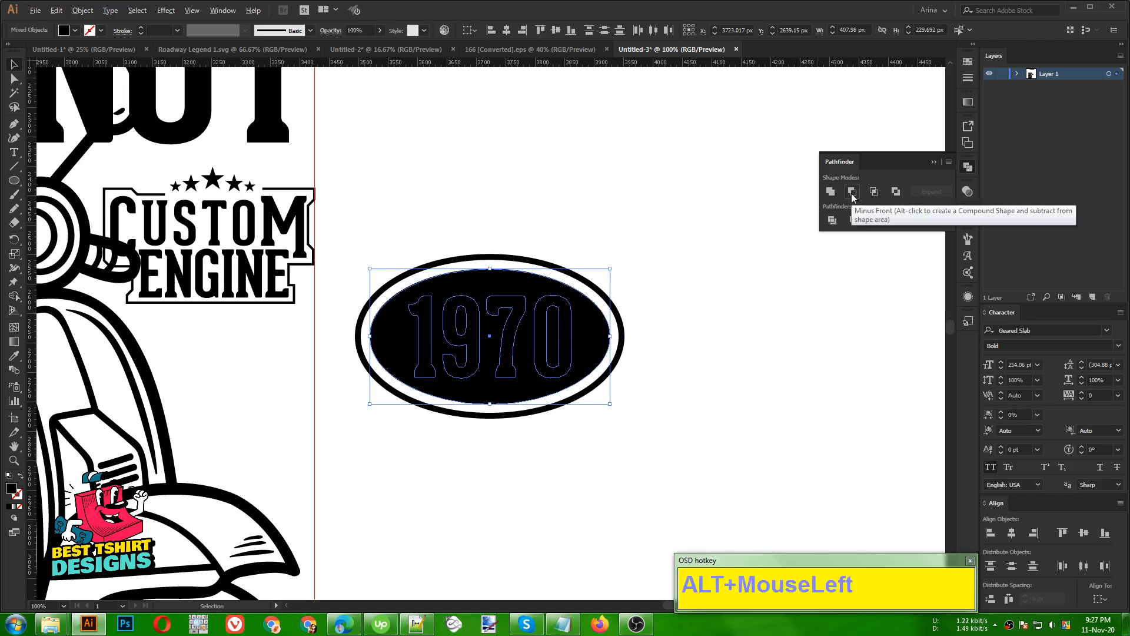
Expand the appearance of the complete oval "1970" emblem, including its outer ring
click(647, 274)
drag(465, 202, 582, 434)
click(82, 11)
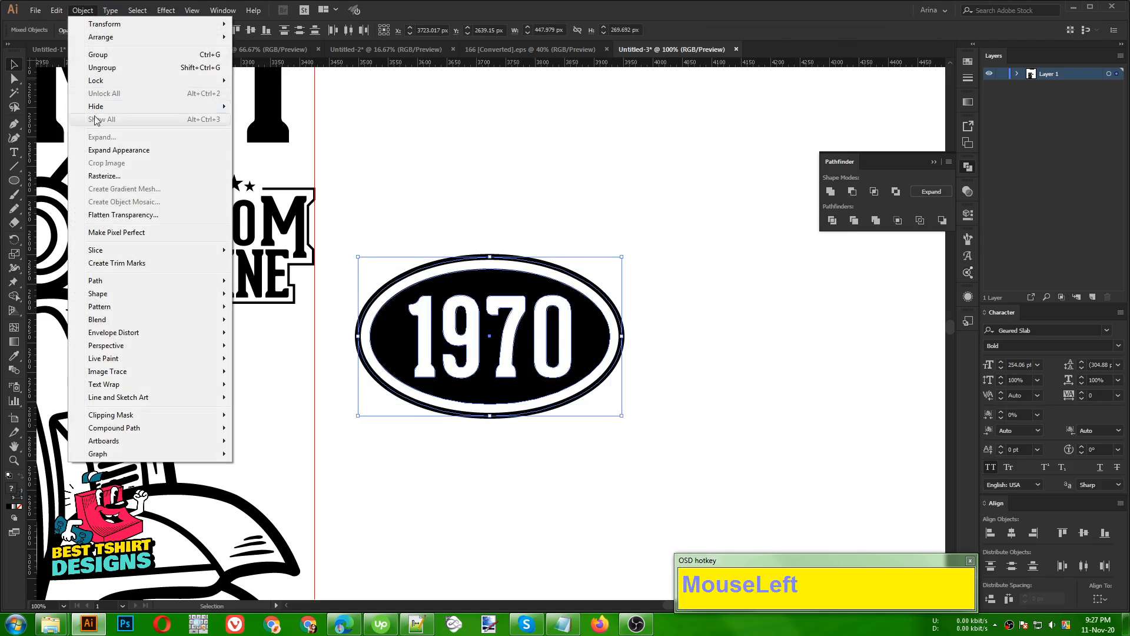
click(105, 150)
Group the "1970" emblem and place it beneath the CUSTOM ENGINE badge at about 266 × 160 px
click(475, 199)
drag(476, 198, 314, 358)
key(ctrl+g)
key(v)
click(417, 361)
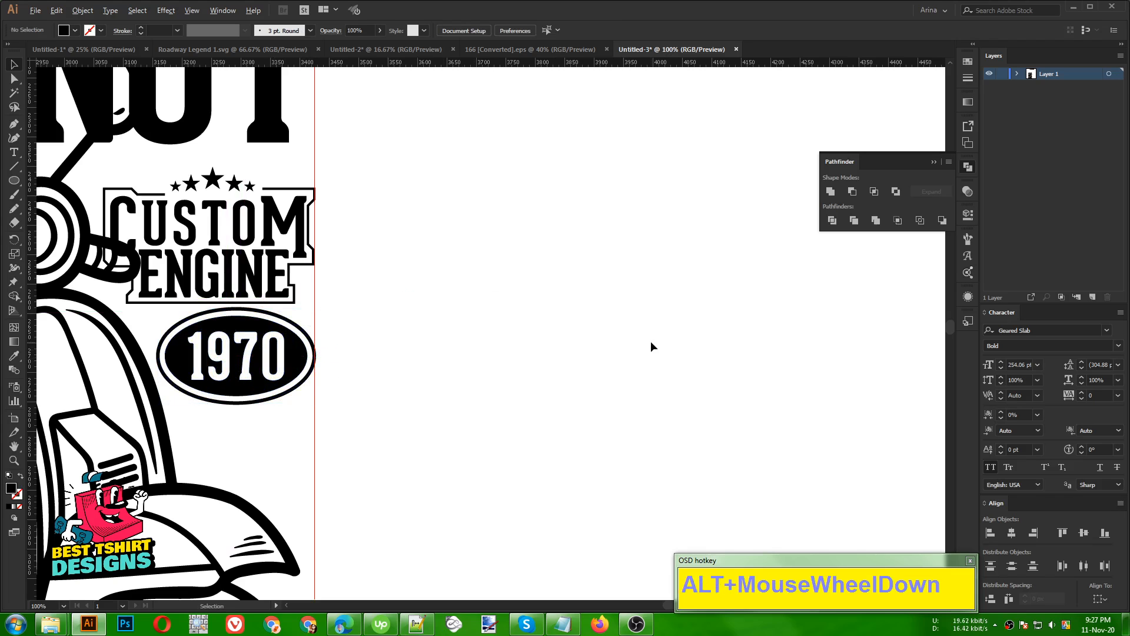
Nudge the "1970" emblem down below the CUSTOM ENGINE badge and enlarge it to about 301 × 181 px
scroll(651, 345, down, 2)
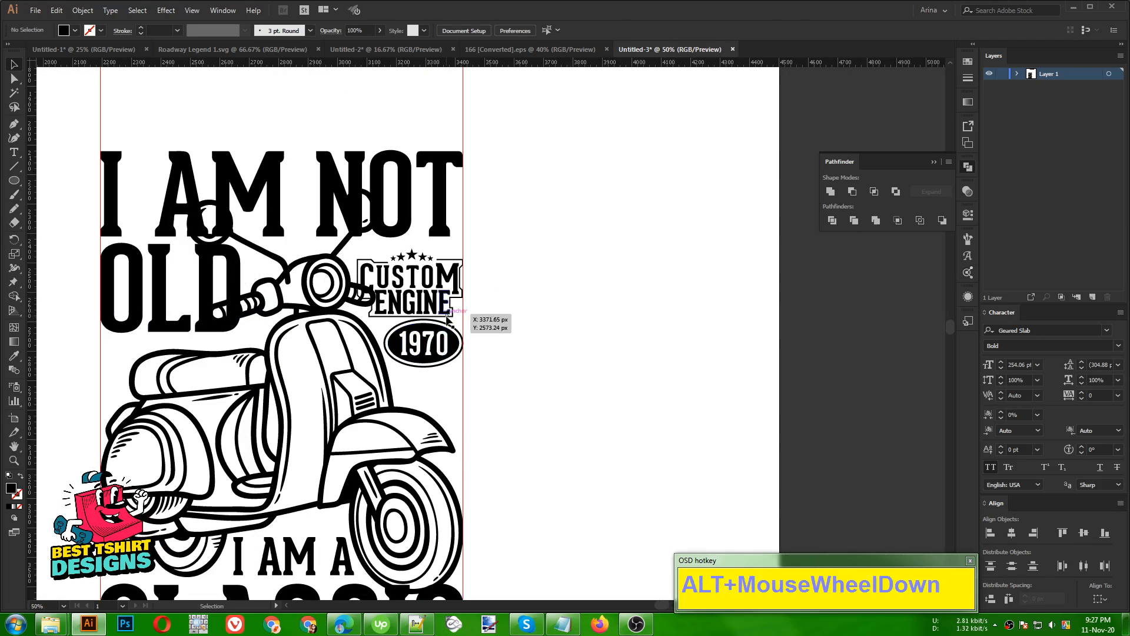
click(452, 342)
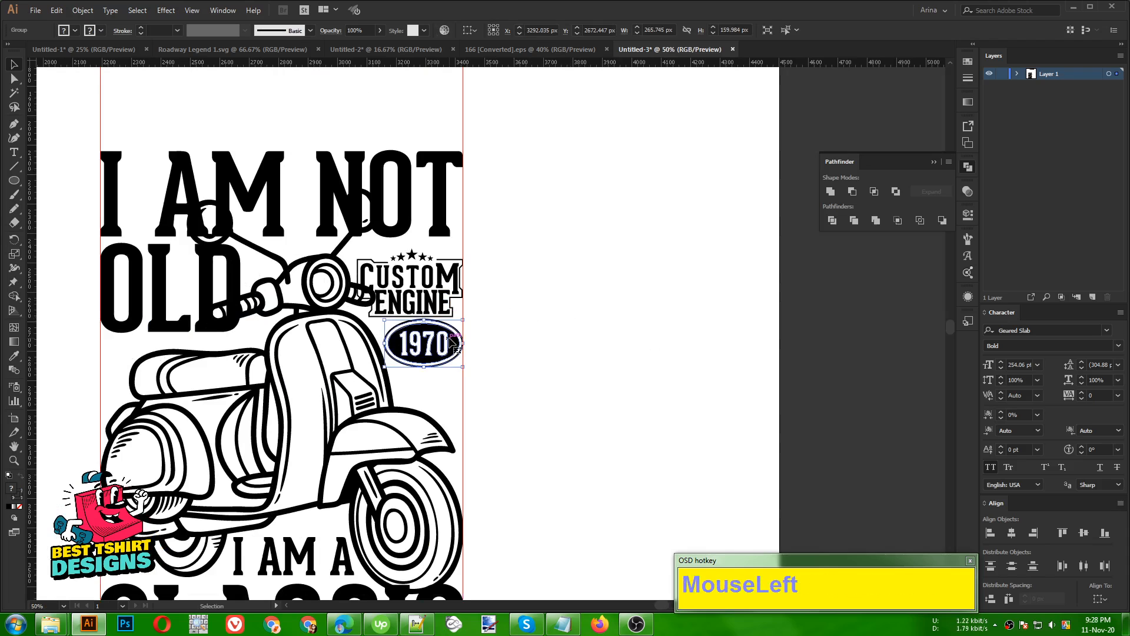
key(Down)
key(Down)
key(Down)
key(Down)
key(Down)
key(Down)
key(Down)
key(Down)
key(Down)
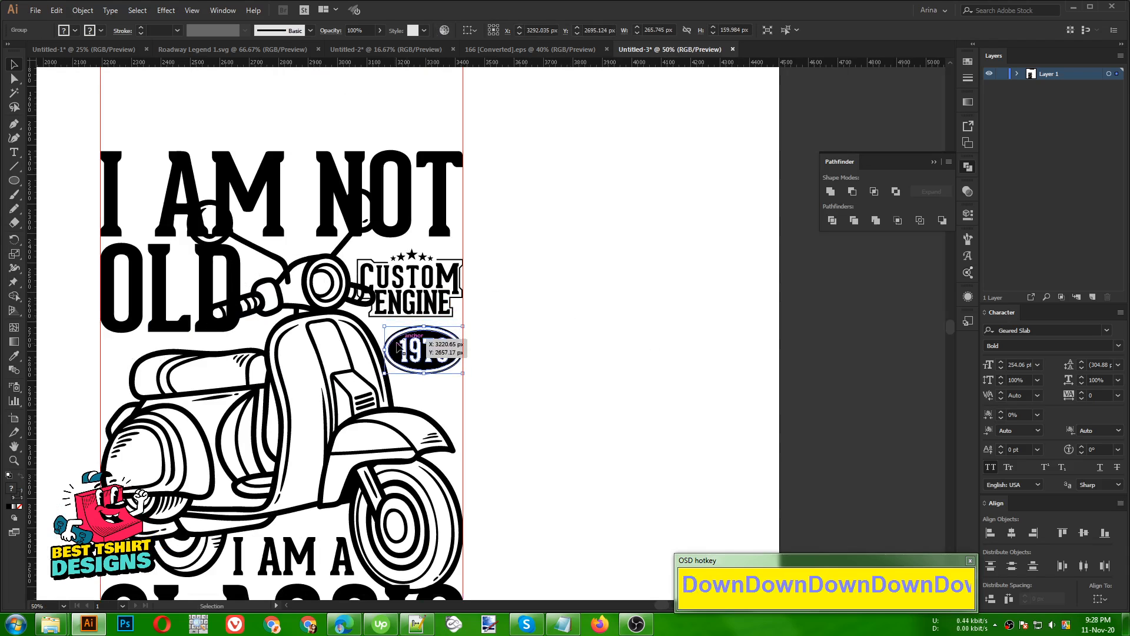
drag(384, 350, 374, 351)
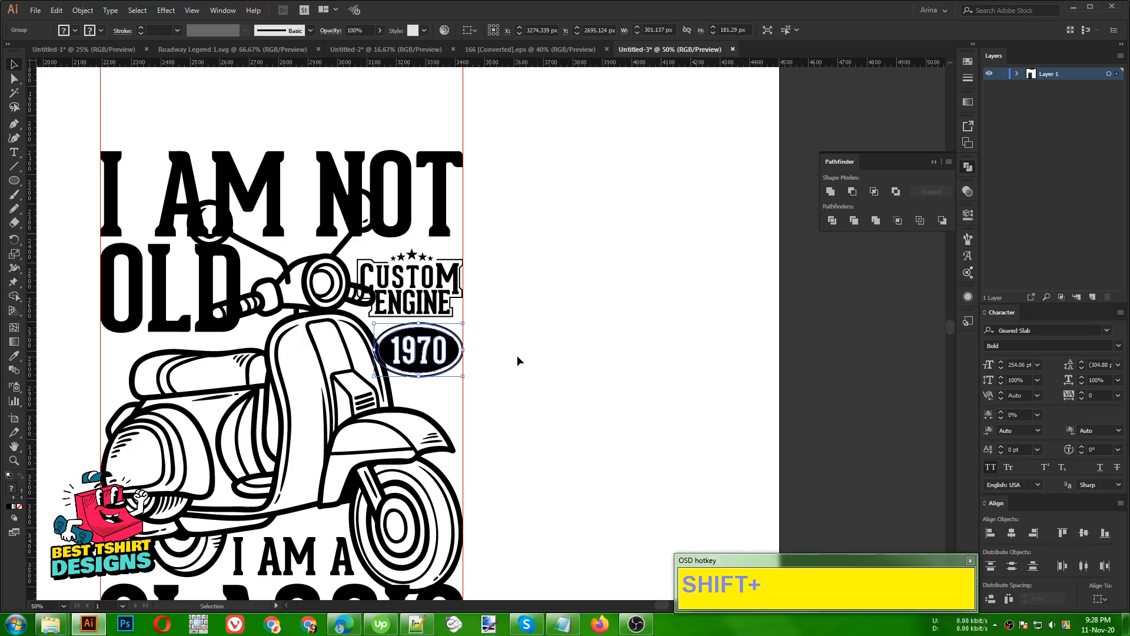
key(Down)
key(Down)
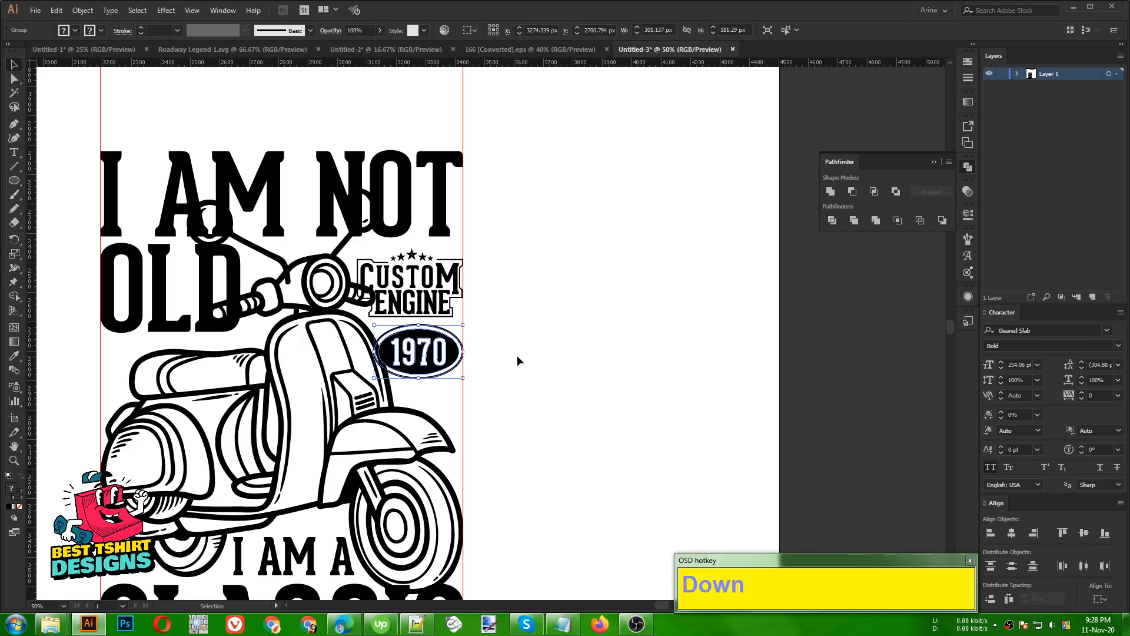
click(517, 355)
Create a 10 px offset path around the scooter artwork with miter joins
alt+scroll(519, 355, down, 1)
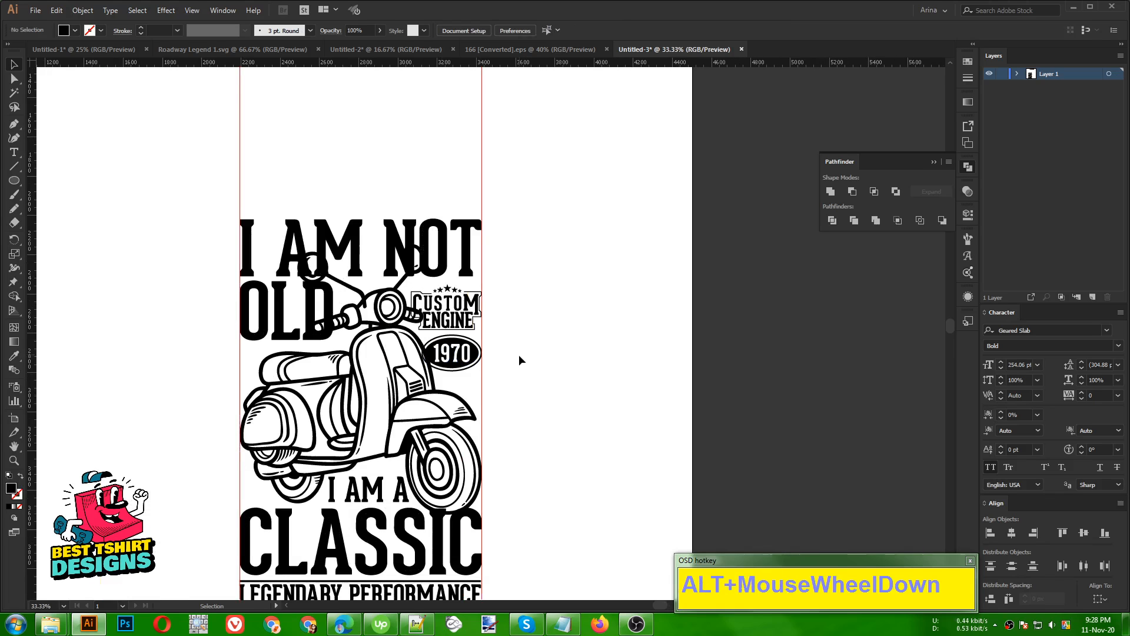
scroll(521, 356, down, 1)
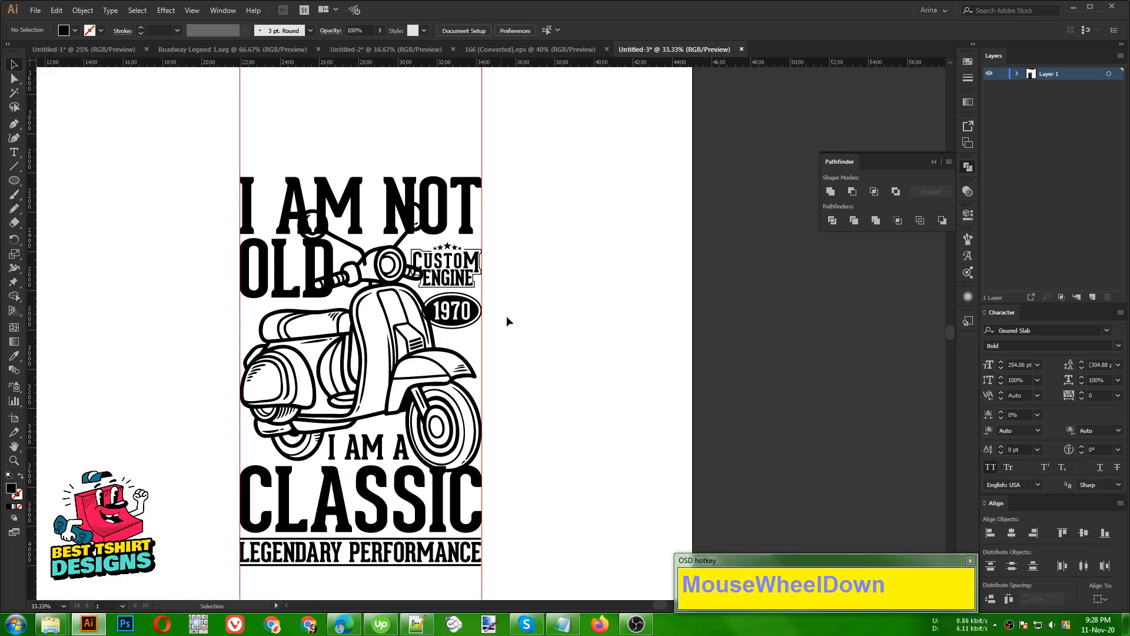
alt+scroll(507, 320, up, 1)
click(621, 320)
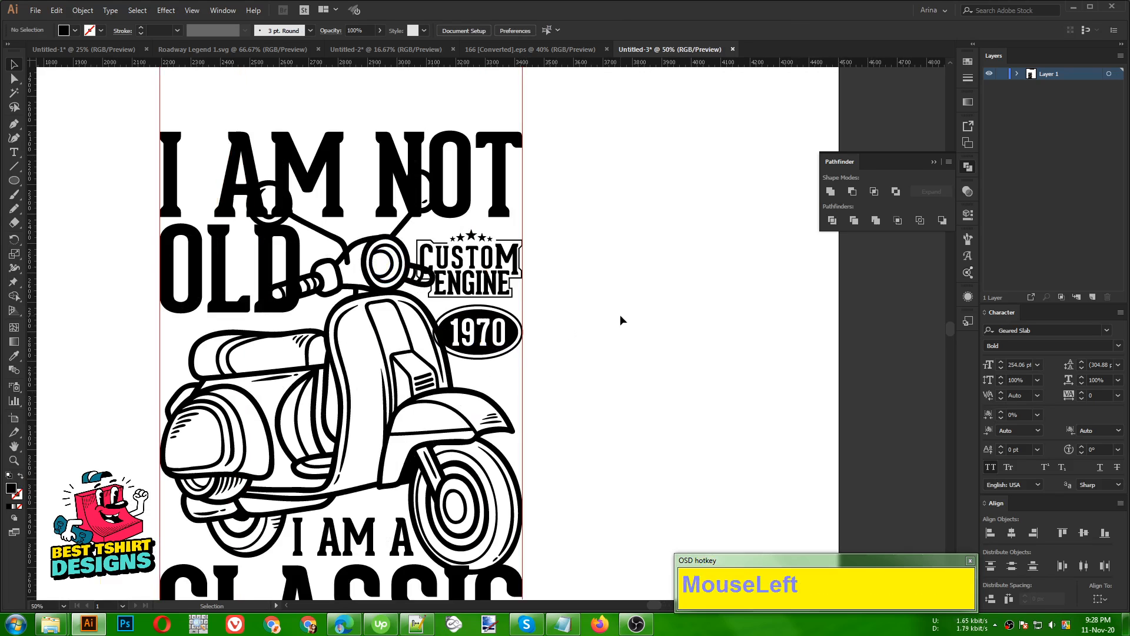
click(385, 275)
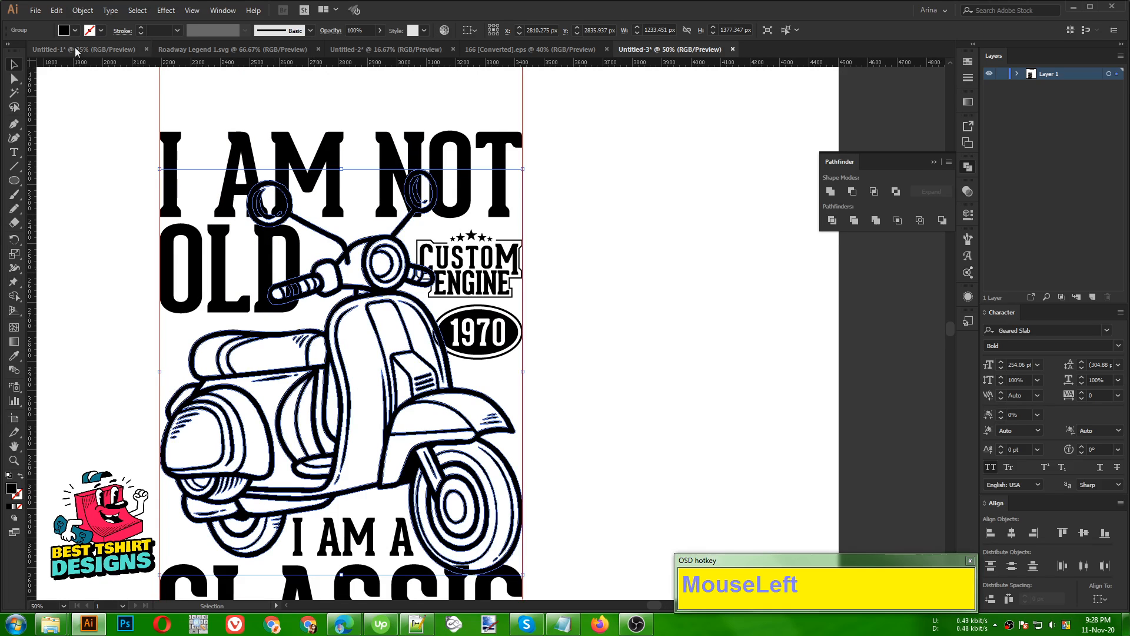
click(82, 10)
mouse_move(153, 281)
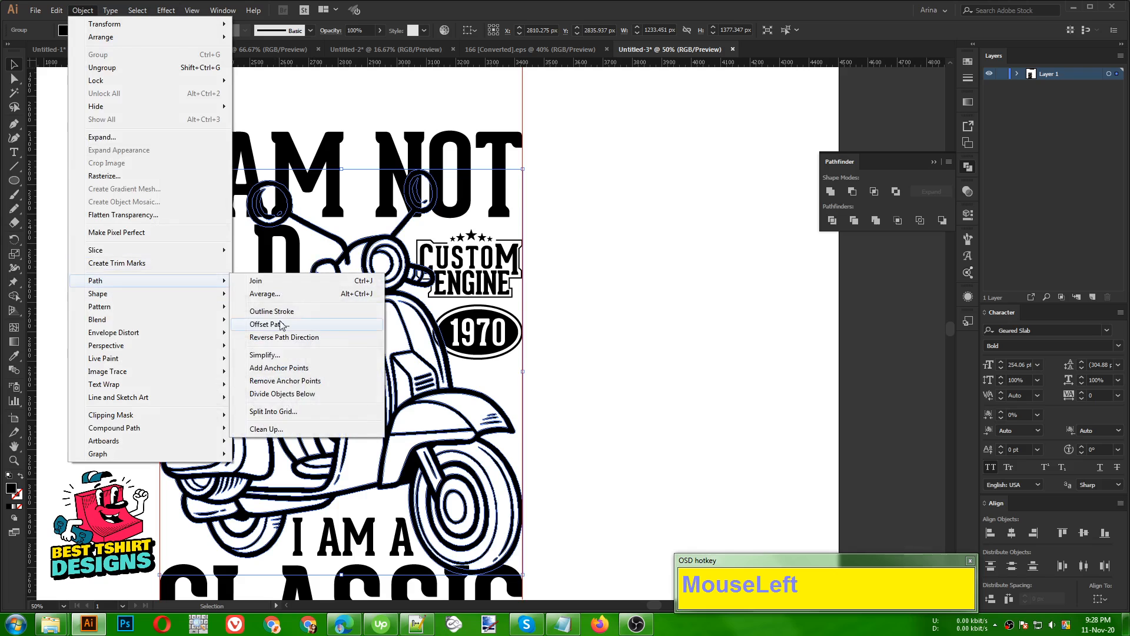
click(281, 324)
click(76, 167)
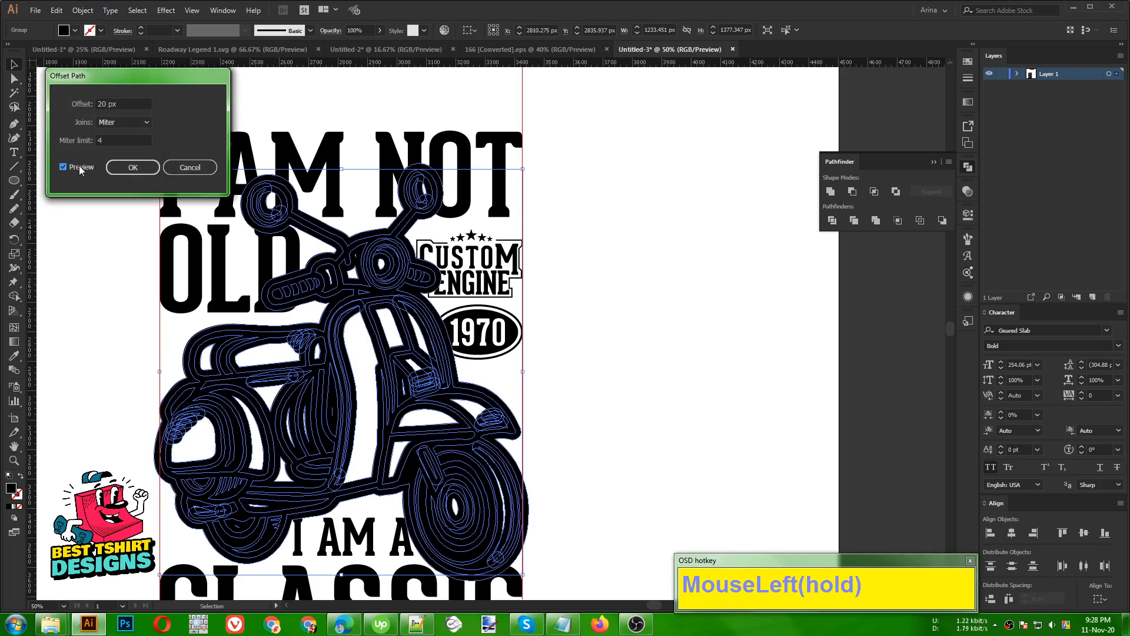
scroll(106, 165, down, 1)
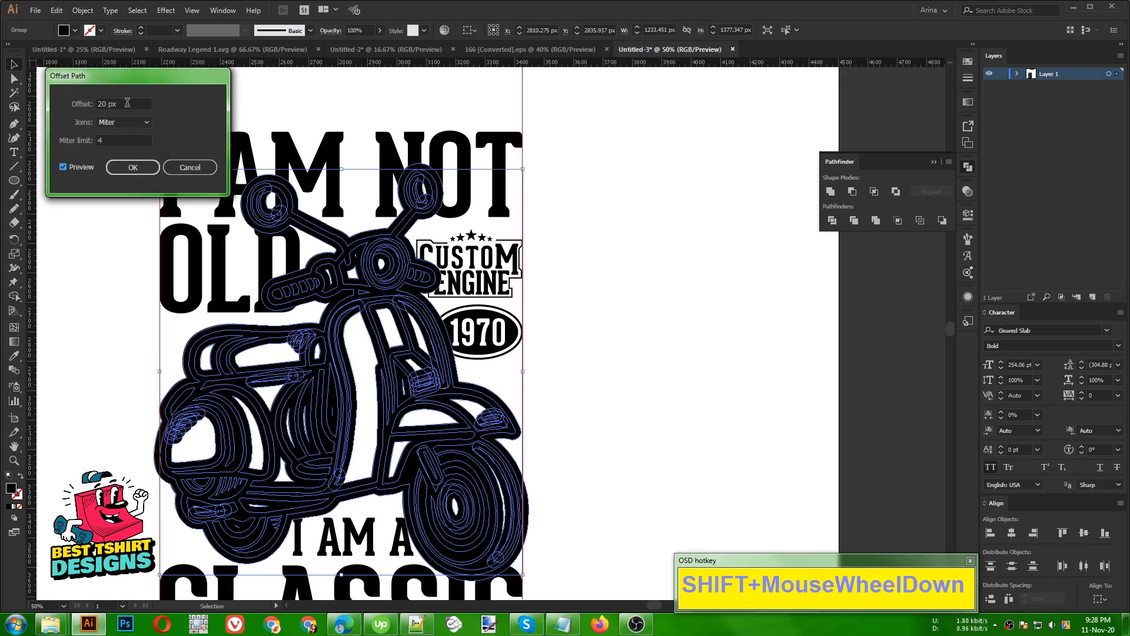
click(132, 168)
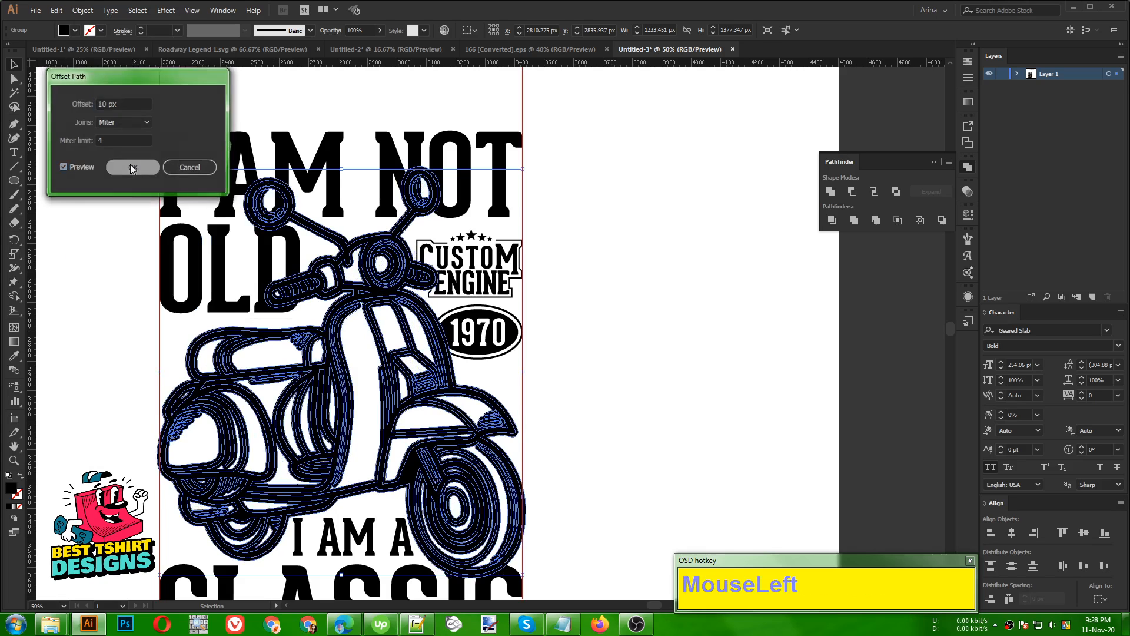
key(ctrl)
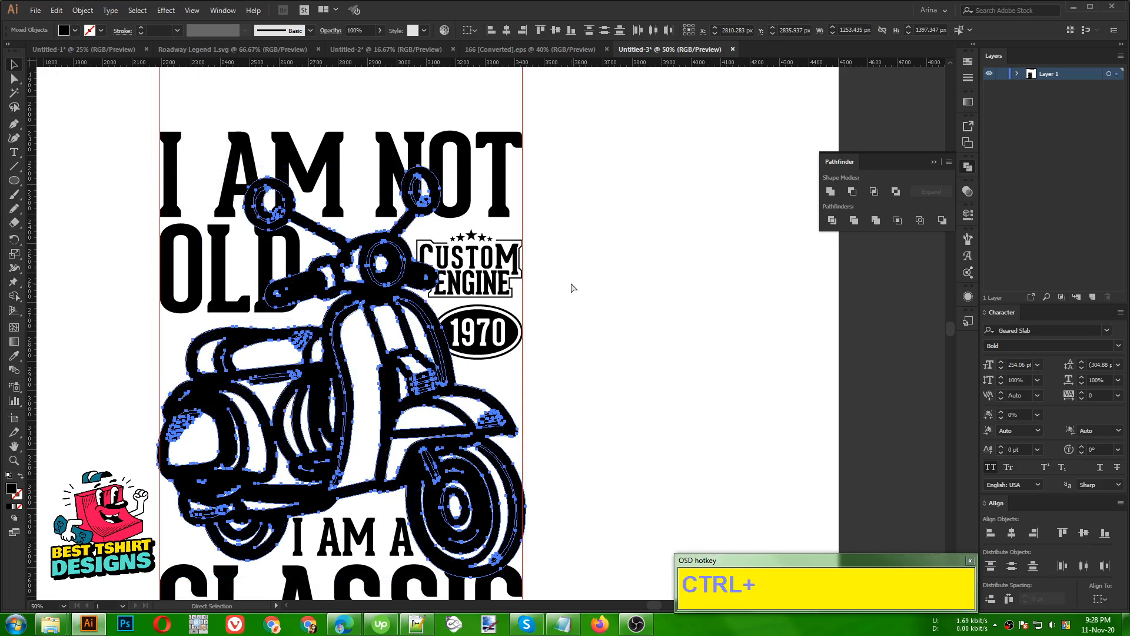
click(831, 192)
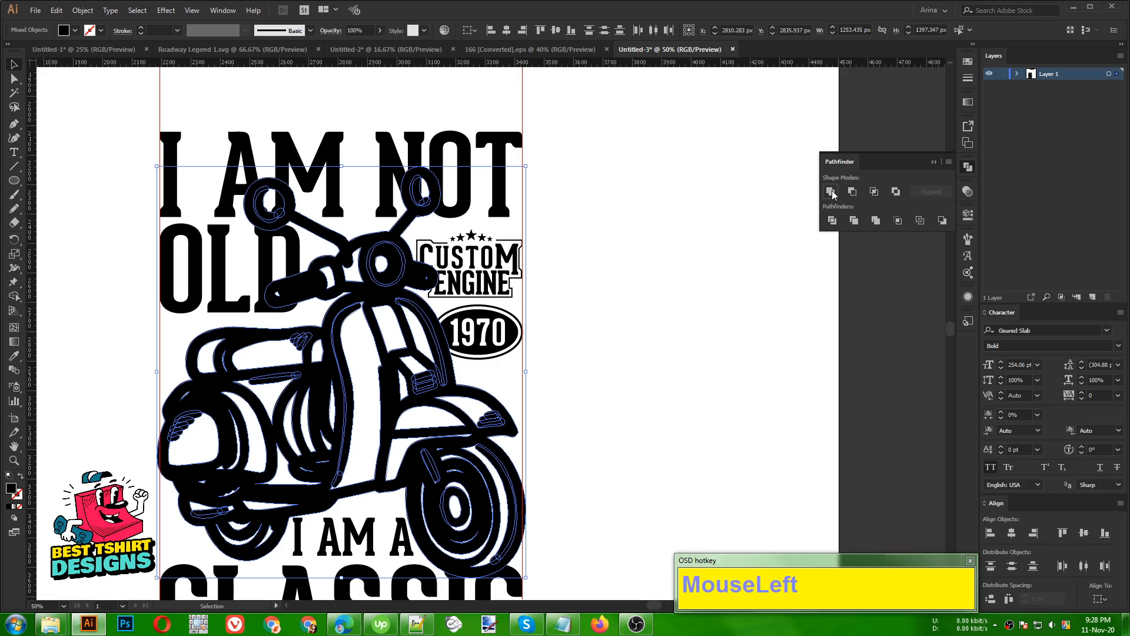
key(ctrl+z)
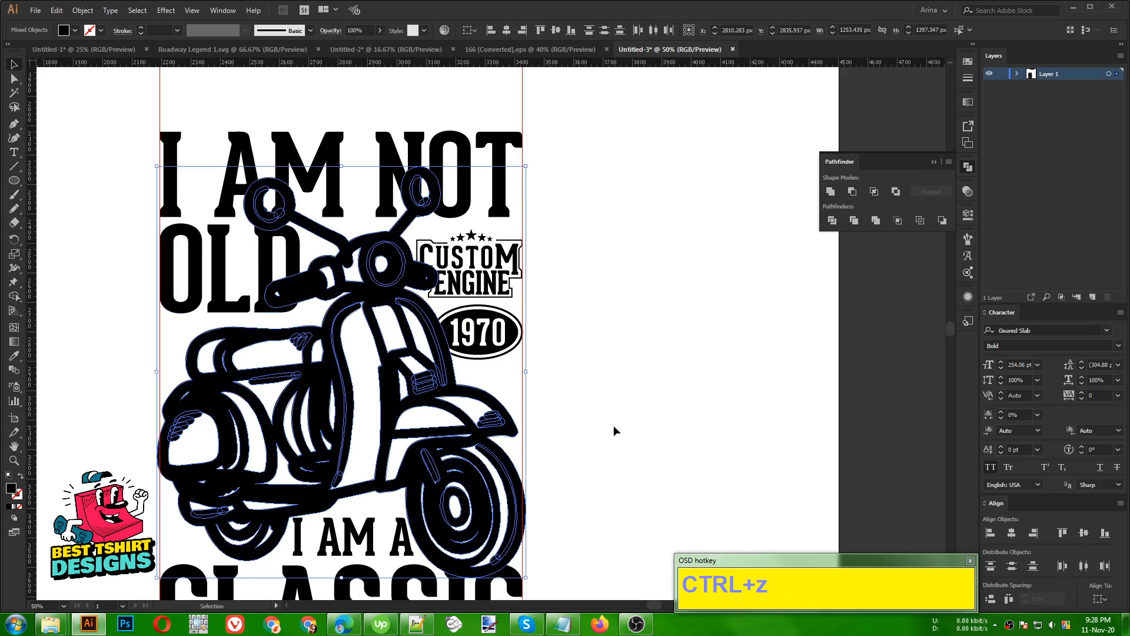
Cut the scooter's offset outline to the clipboard and group the "I AM NOT" and "OLD" lettering together
key(ctrl+x)
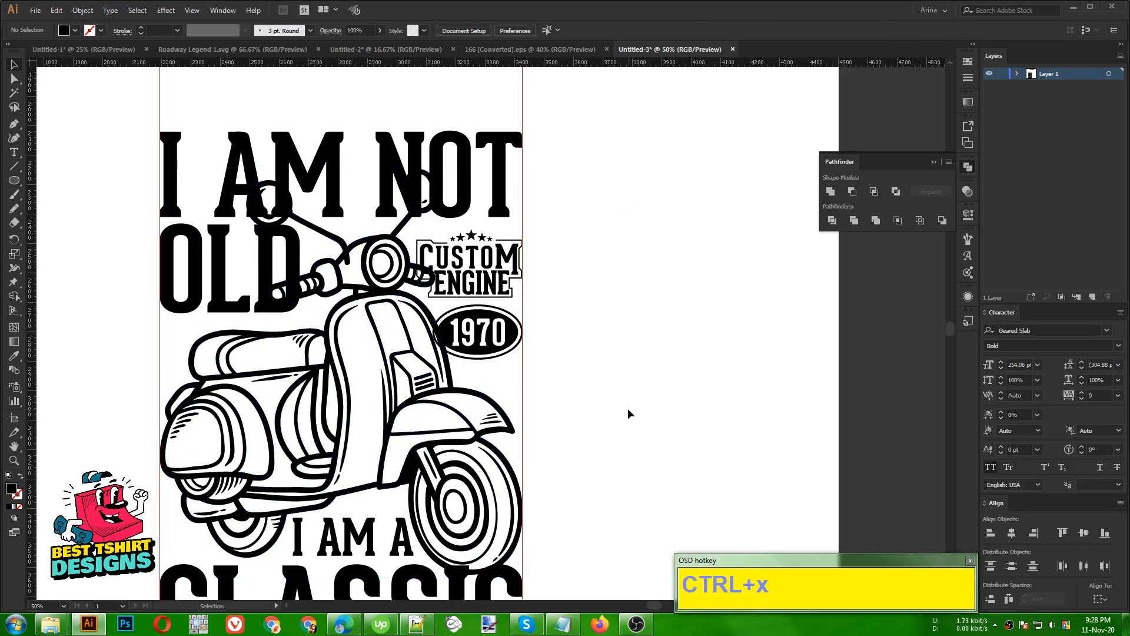
click(300, 188)
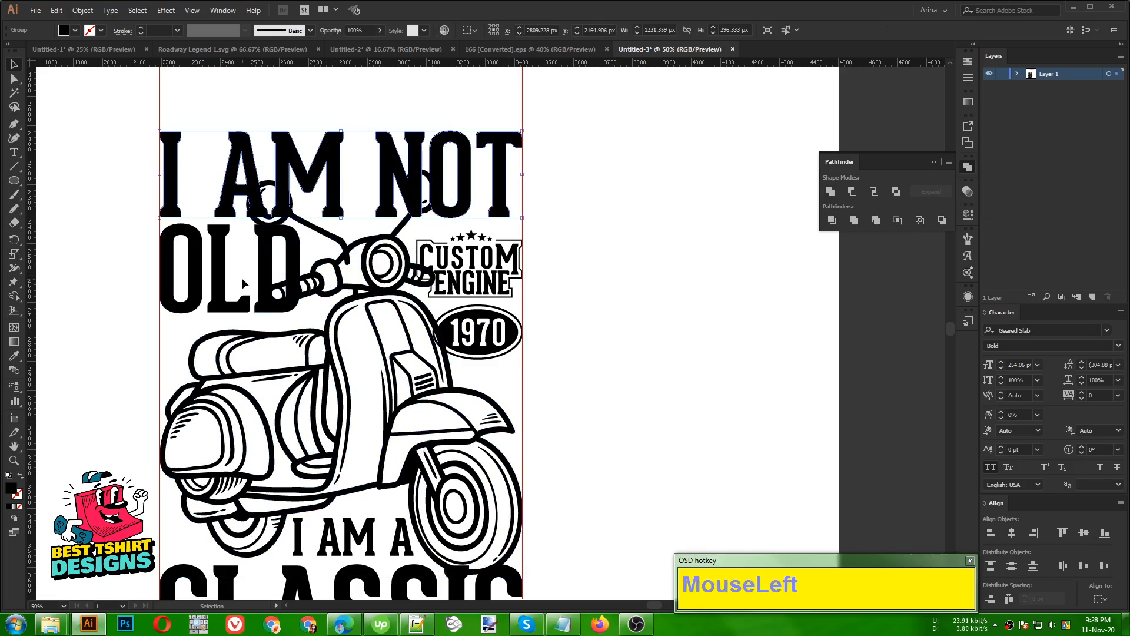
shift+click(219, 274)
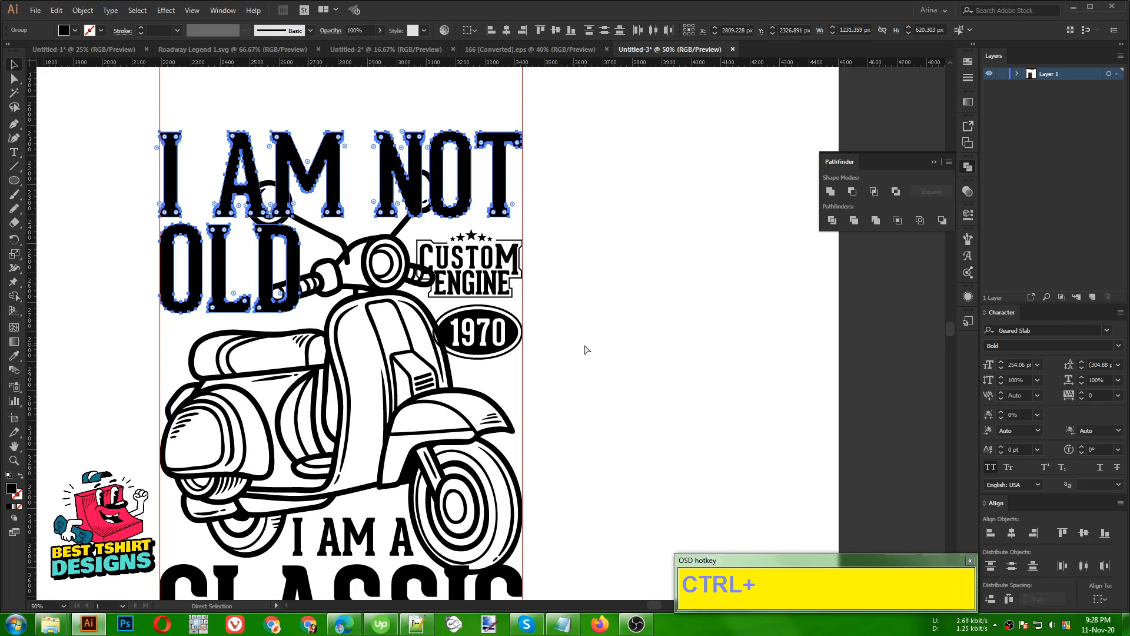
key(ctrl+g)
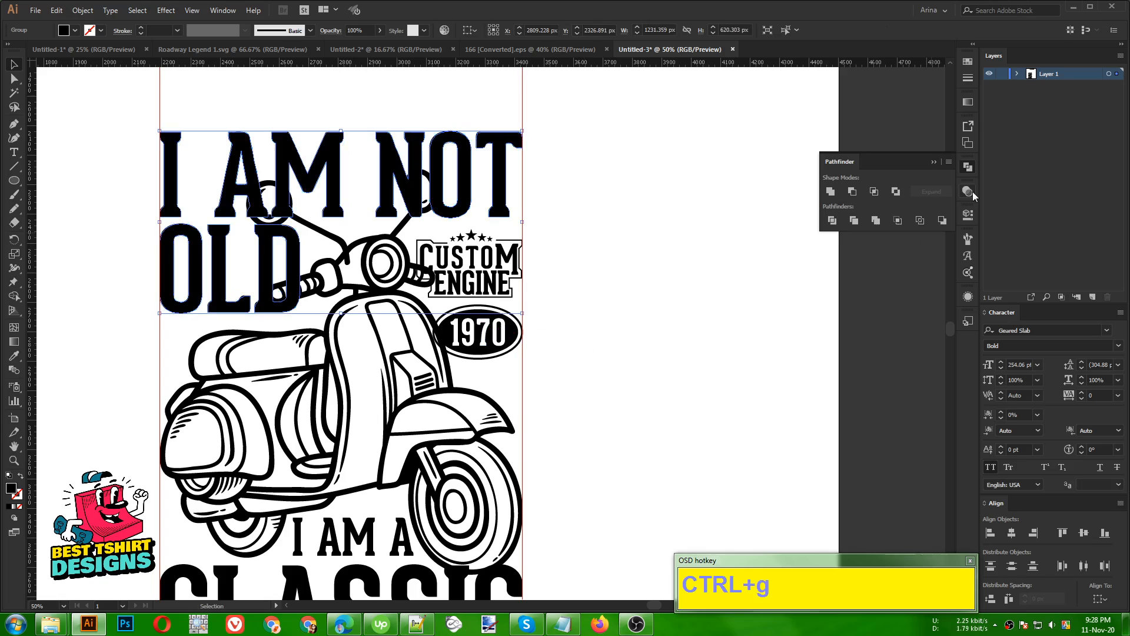
Add an opacity mask without clipping to the "I AM NOT OLD" group and paste the scooter's offset outline in place inside it
click(972, 194)
click(892, 233)
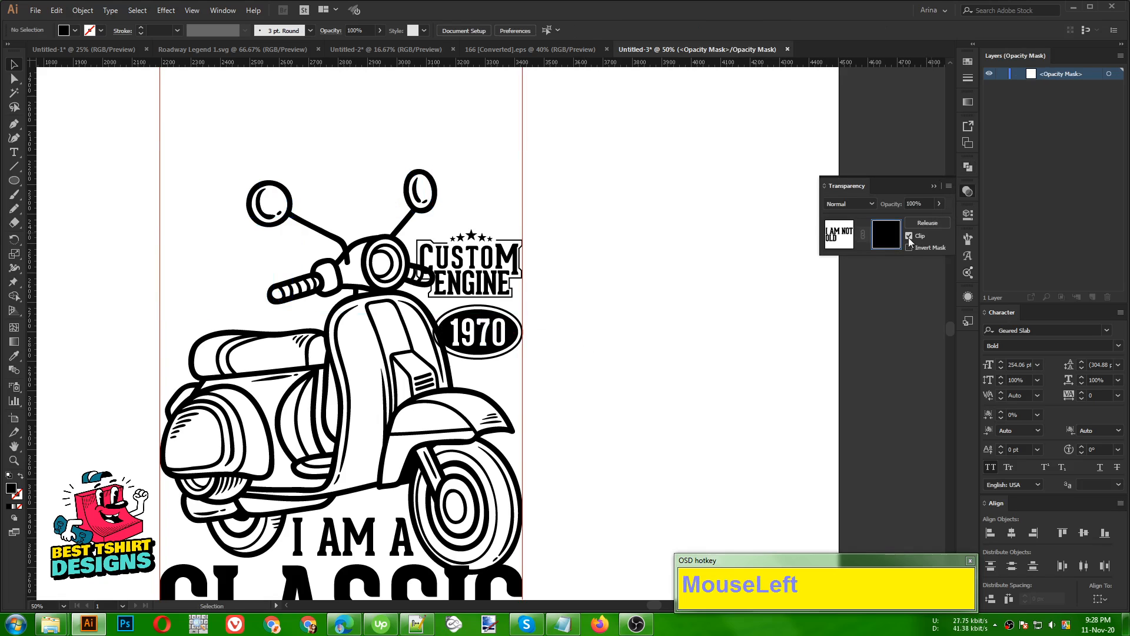
click(909, 236)
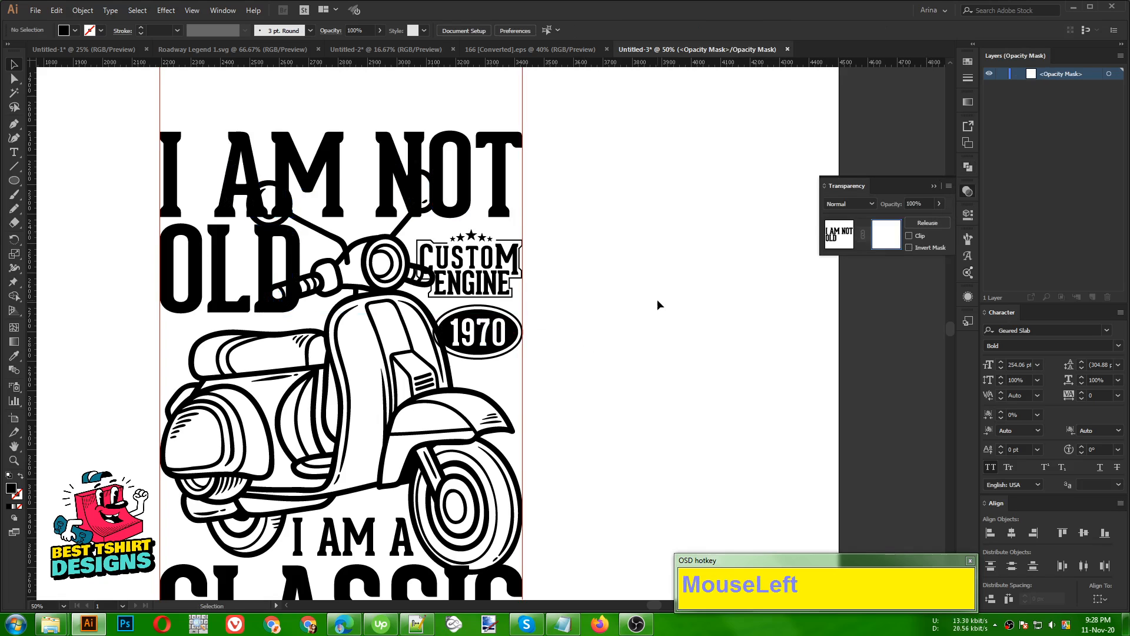
key(ctrl)
key(ctrl+f)
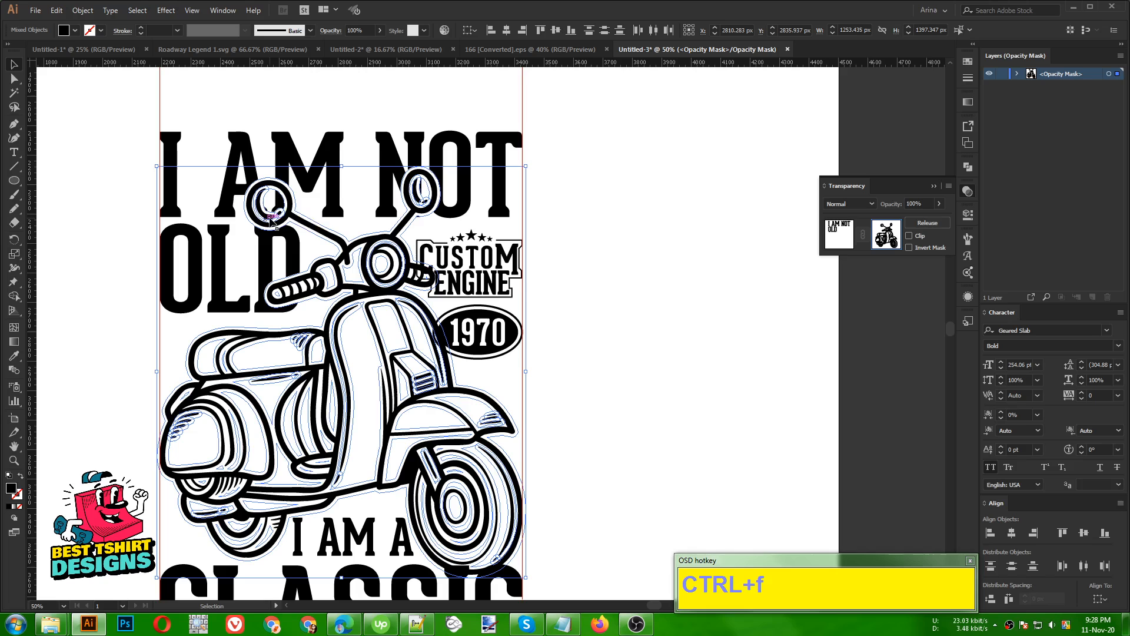
Unite the scooter's offset outline inside the opacity mask into one solid silhouette and deselect it
scroll(266, 199, up, 1)
alt+scroll(266, 199, up, 2)
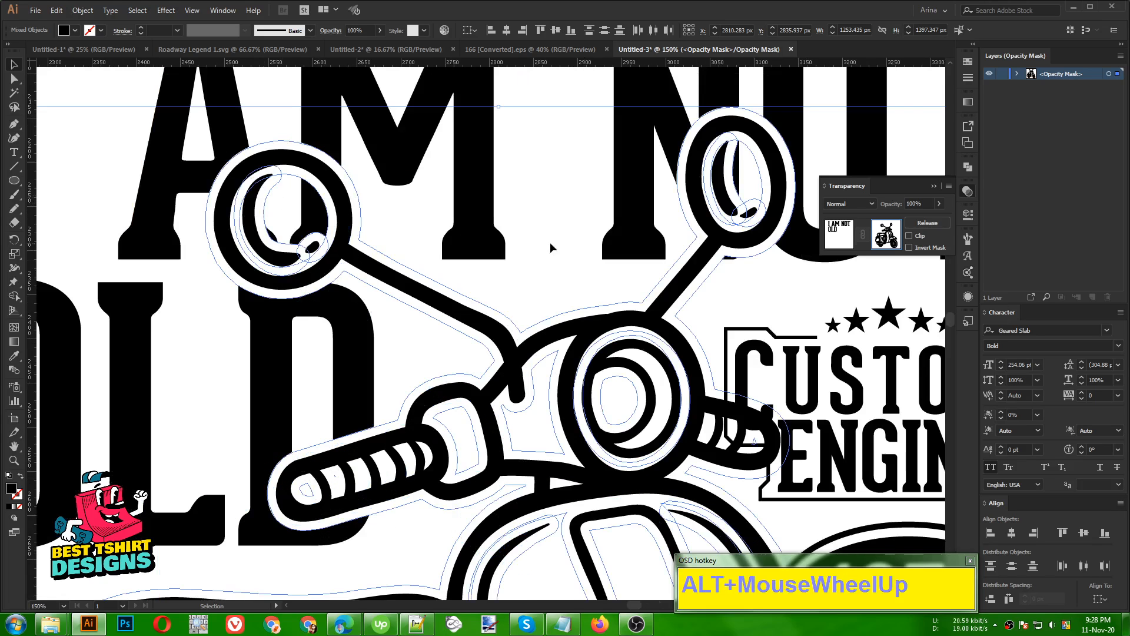
alt+scroll(738, 171, down, 4)
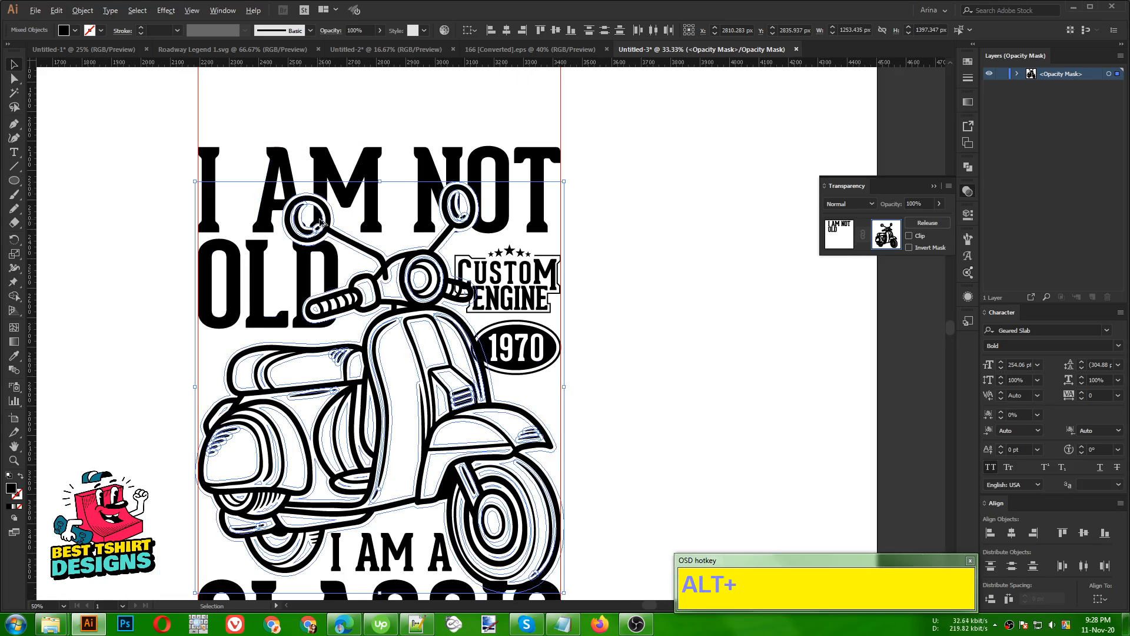
click(968, 168)
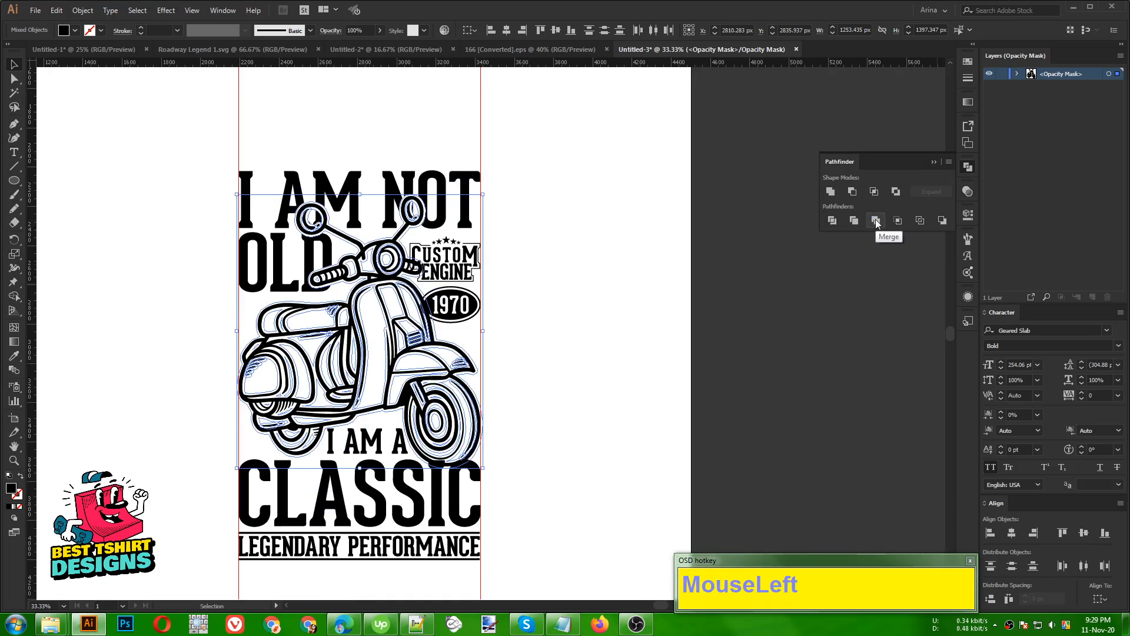
click(876, 221)
click(831, 193)
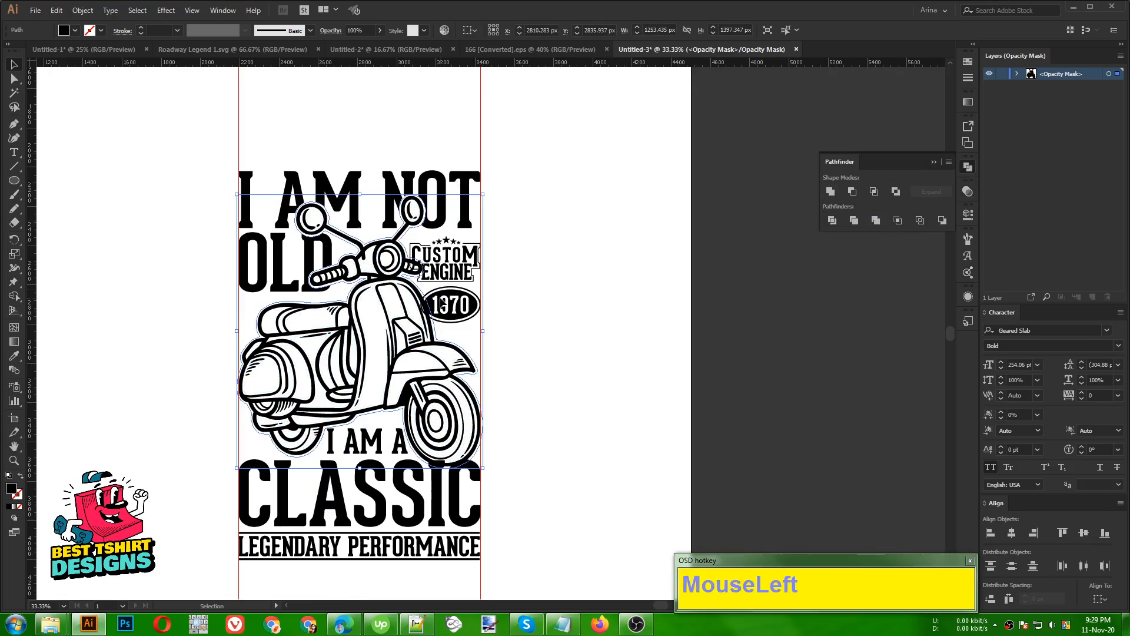
alt+scroll(339, 245, up, 1)
click(640, 295)
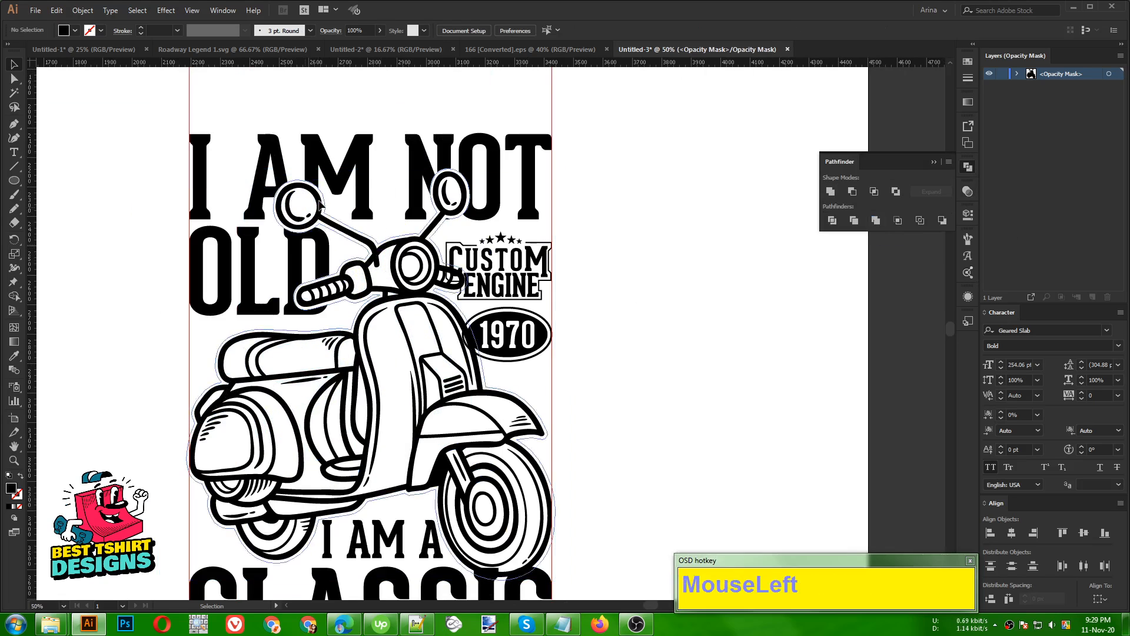
alt+scroll(370, 365, down, 1)
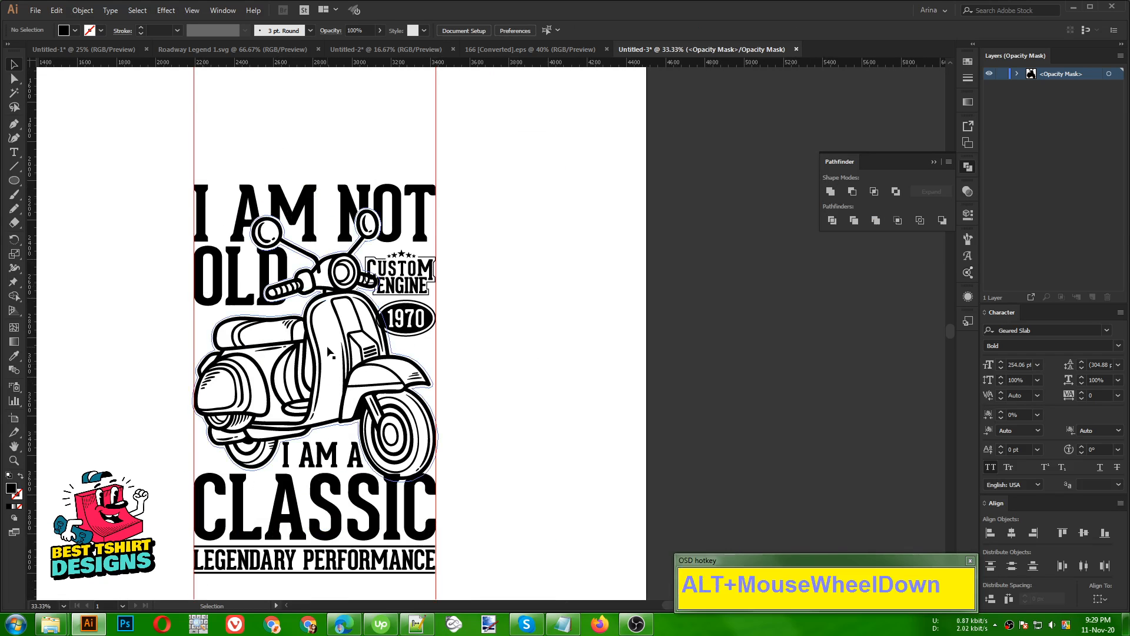
Copy the united scooter silhouette from the opacity mask, return to editing the "I AM NOT OLD" artwork, and deselect it
click(328, 349)
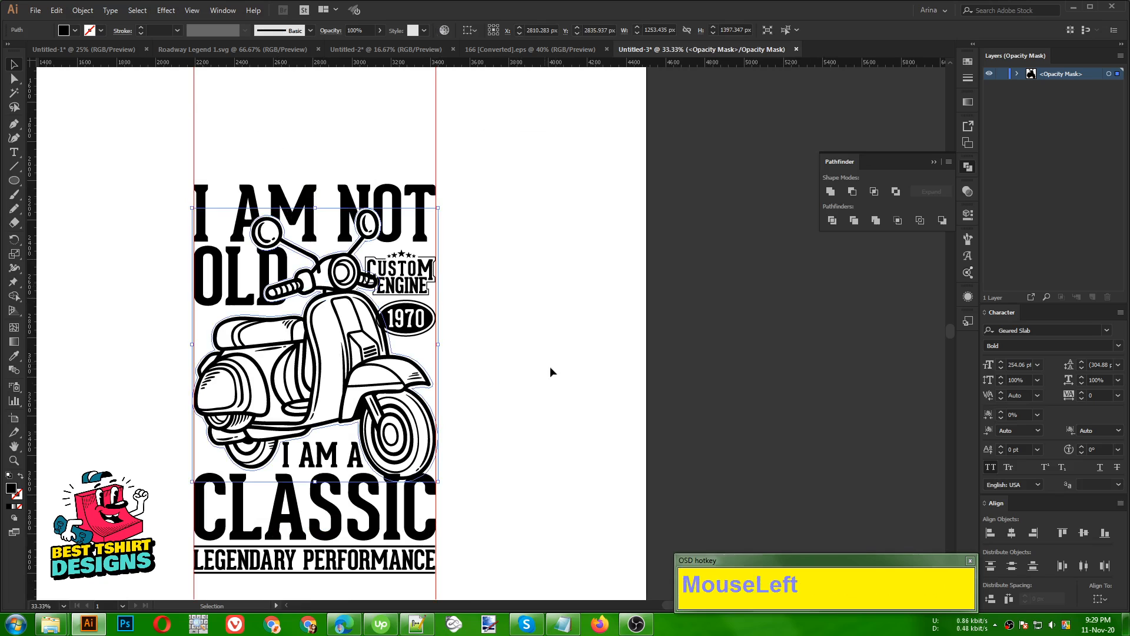
click(968, 192)
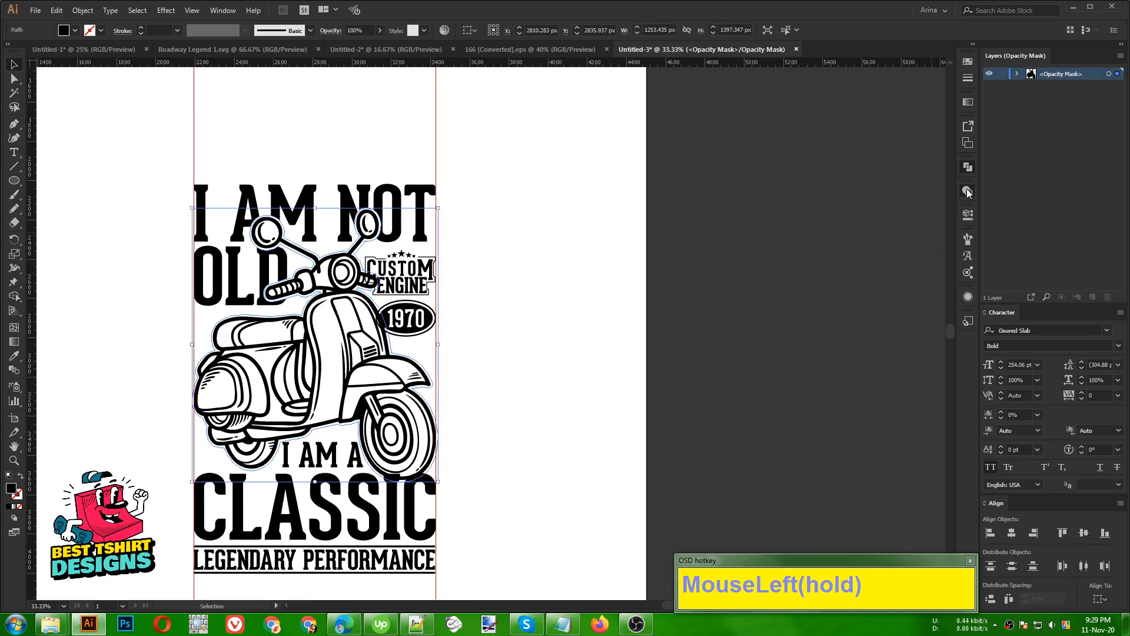
click(885, 248)
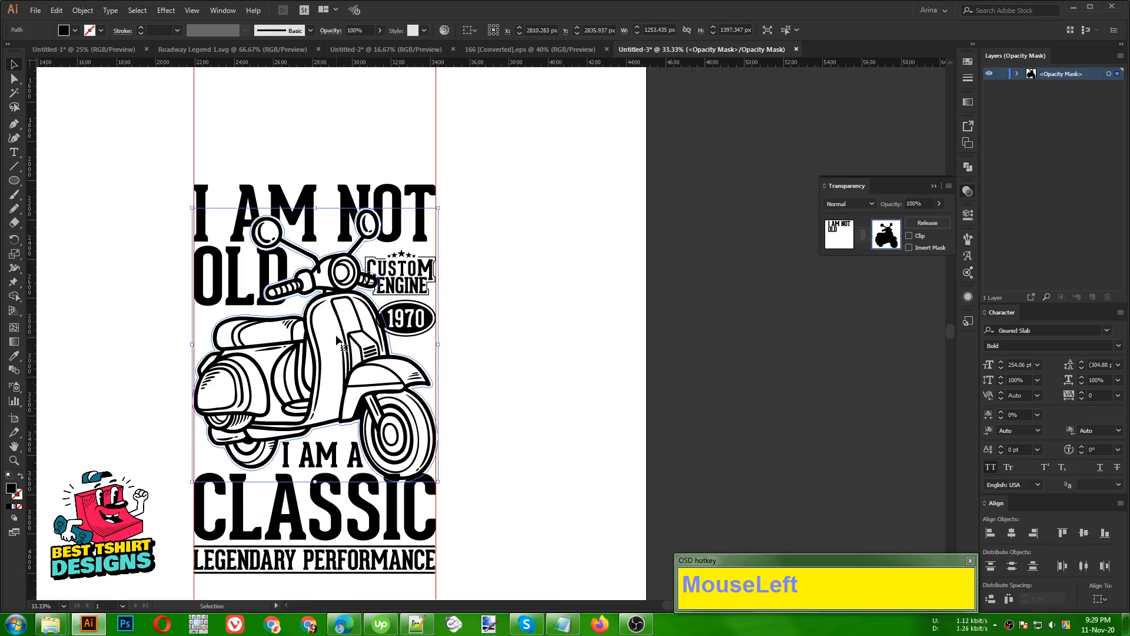
key(ctrl)
key(ctrl+c)
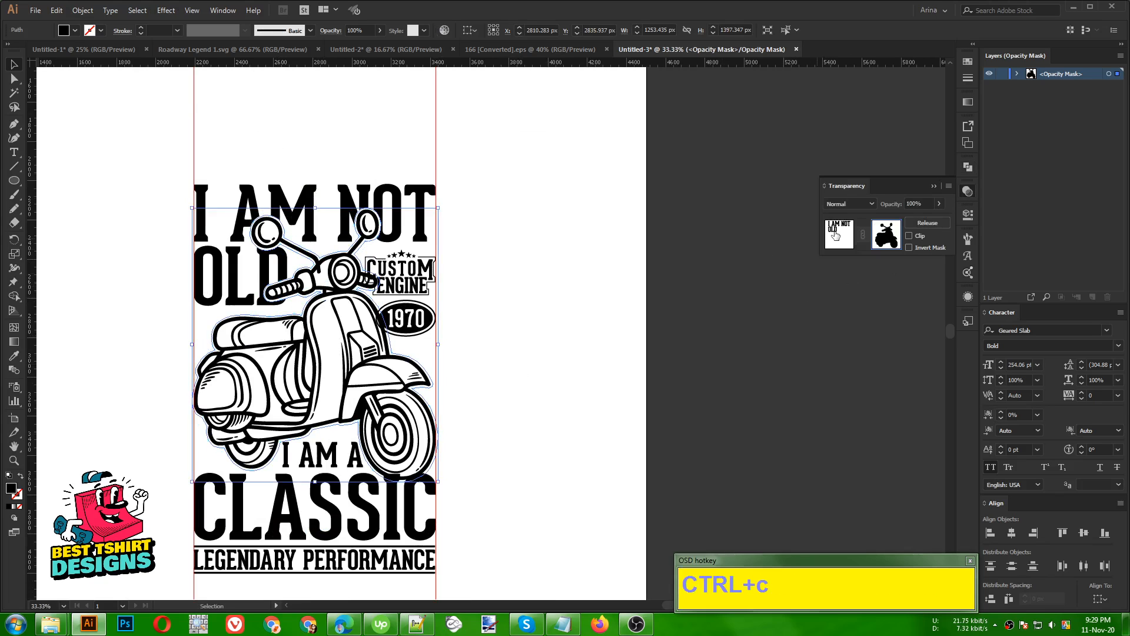
click(835, 235)
click(576, 316)
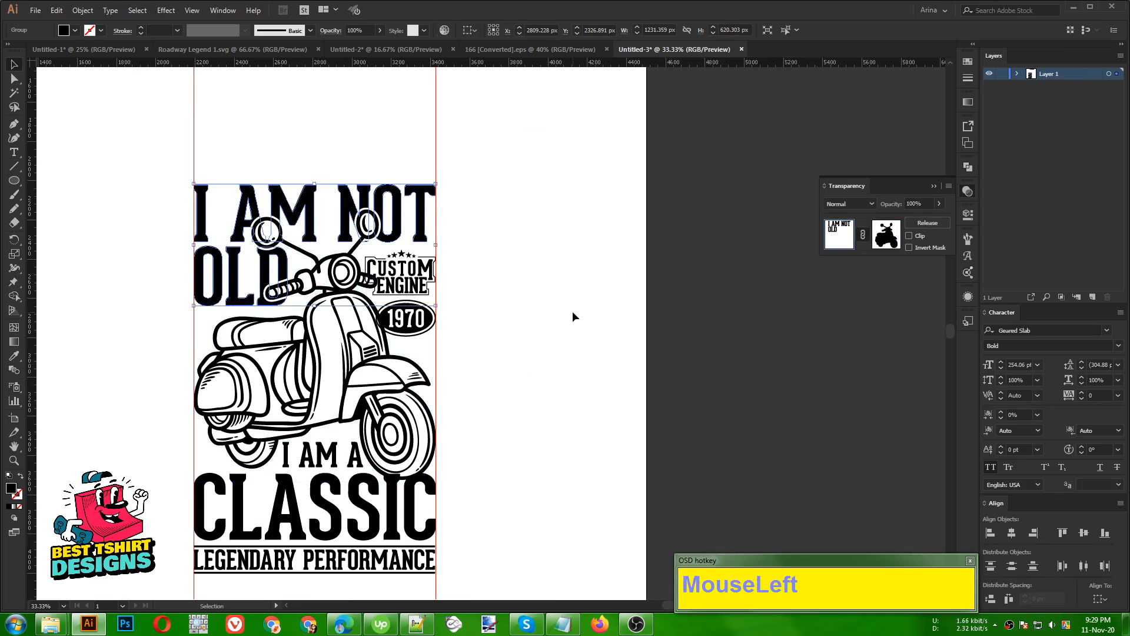
Select the "CLASSIC" lettering and the "I AM A" line above it
click(390, 496)
click(353, 464)
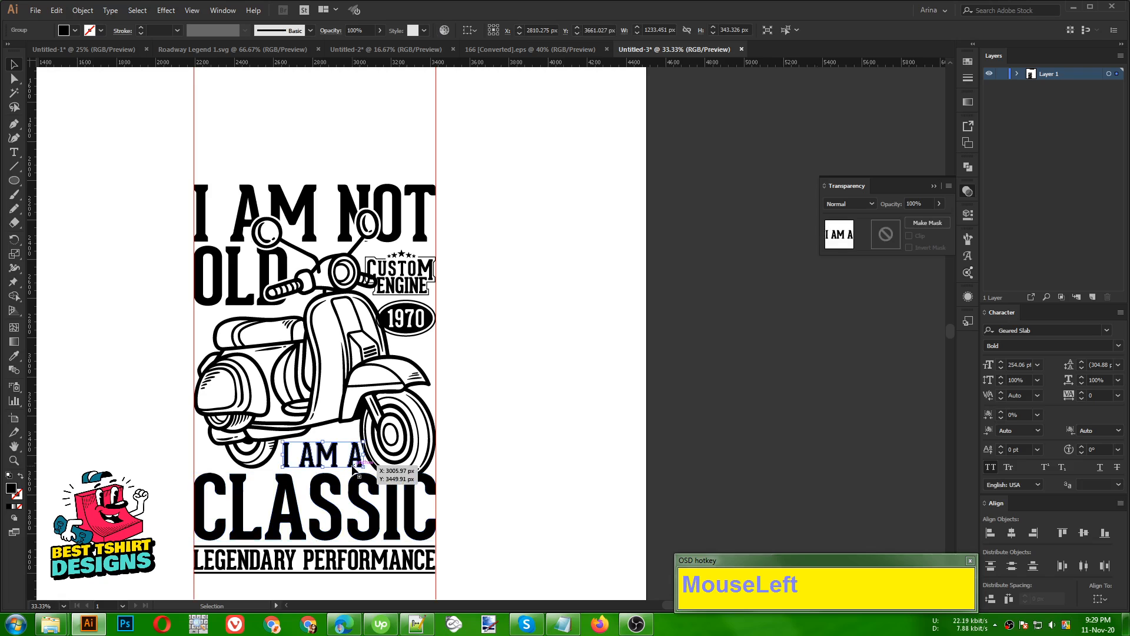
Nudge the "I AM A" text and the "CLASSIC" text slightly upward toward the scooter
key(Up)
key(Up)
key(Down)
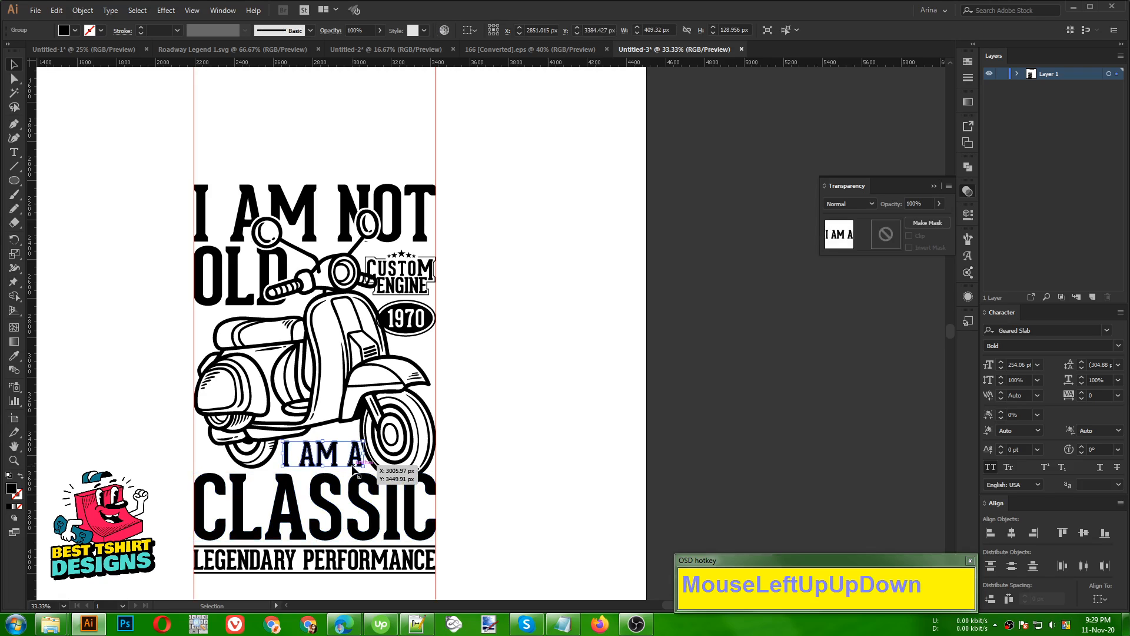
click(332, 494)
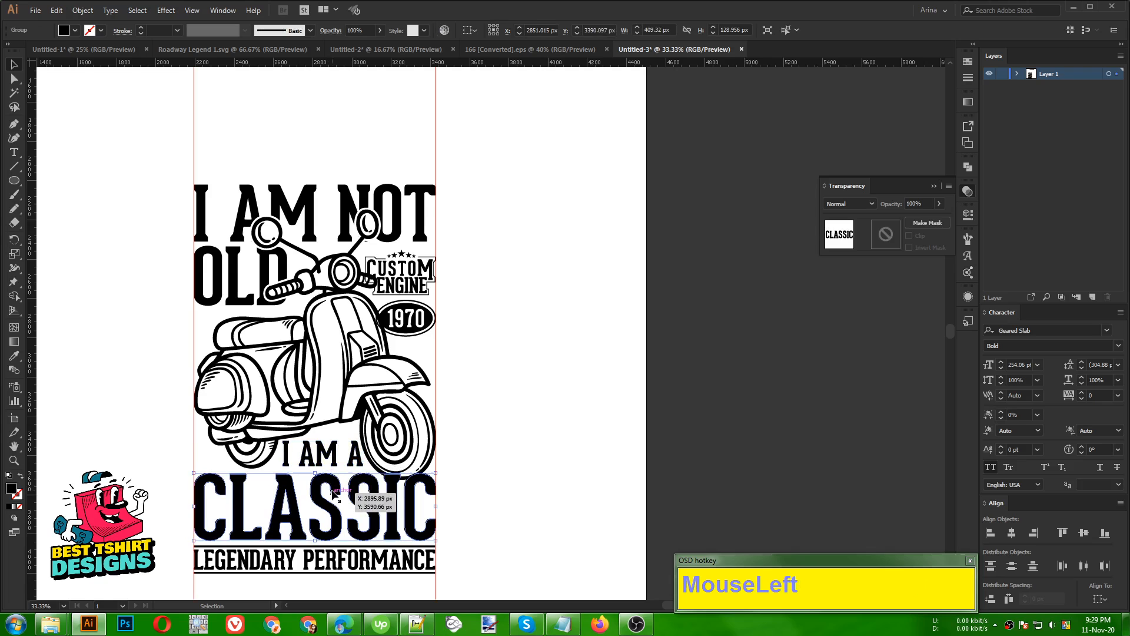
drag(333, 494, 333, 493)
key(Up)
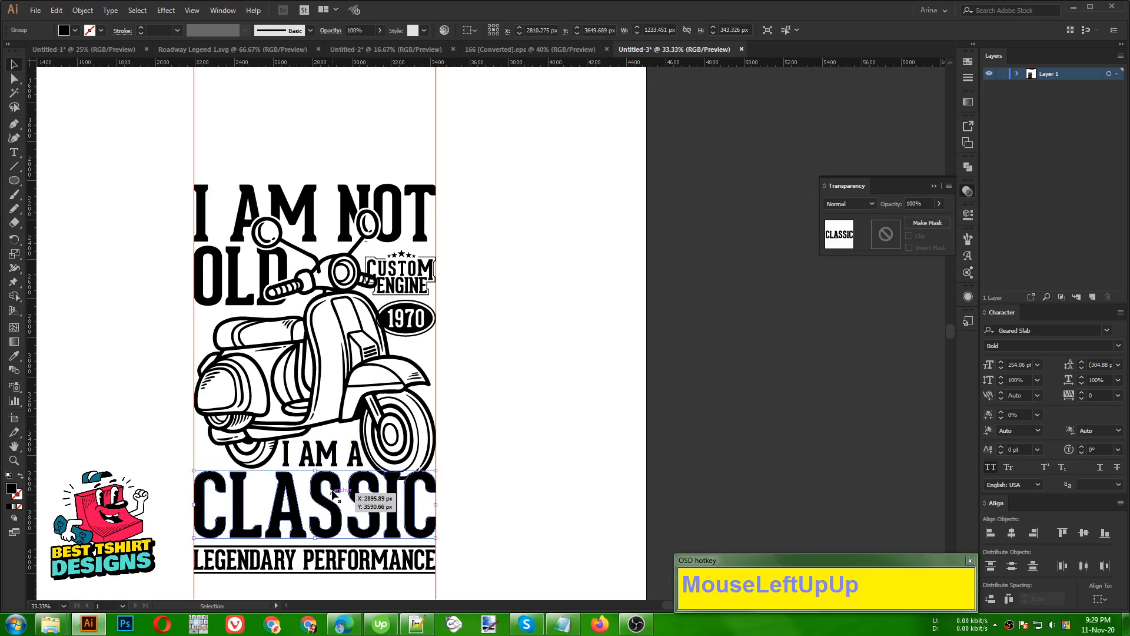
Scale the "I AM A" text down proportionally to about 376 px wide and adjust its height above "CLASSIC"
alt+scroll(333, 492, up, 2)
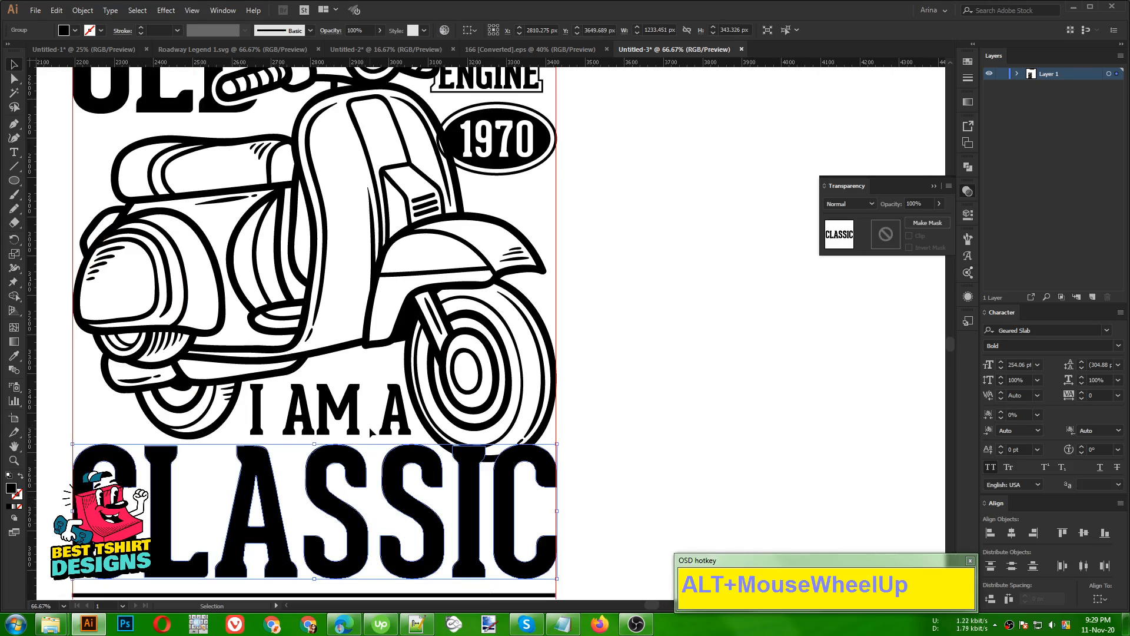
click(353, 413)
alt+shift+click(408, 413)
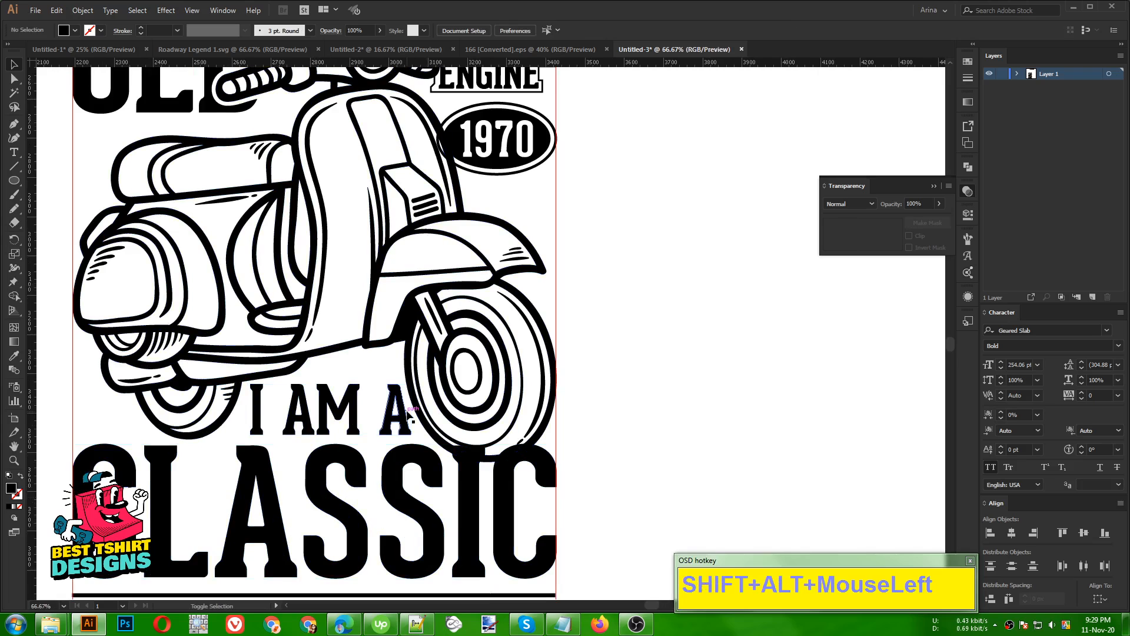
click(407, 413)
drag(409, 412, 403, 415)
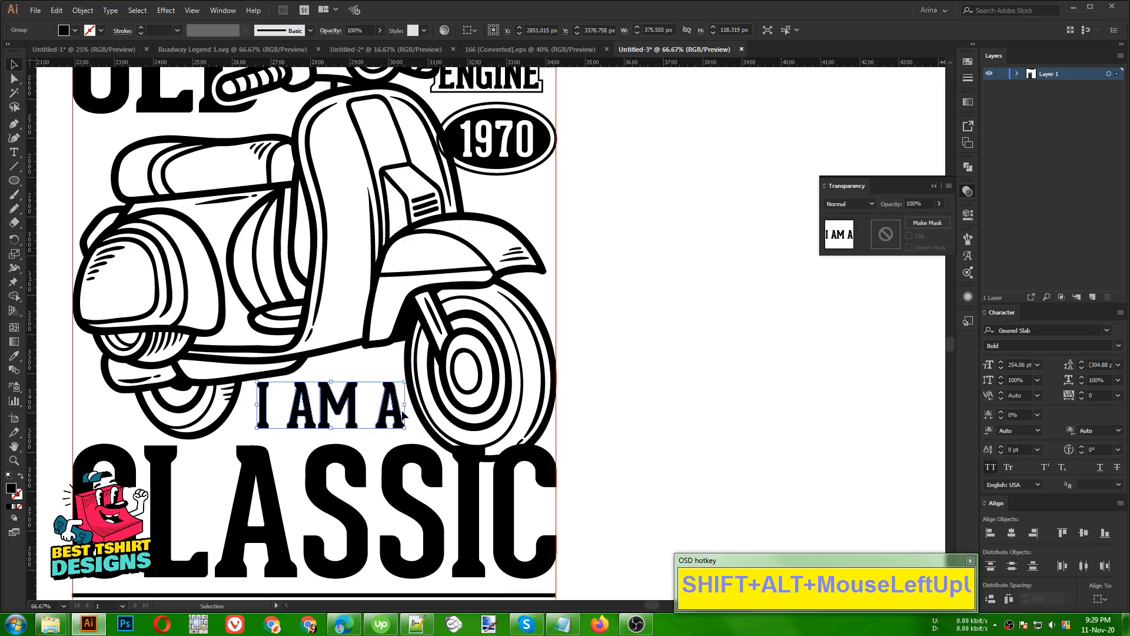
key(Down)
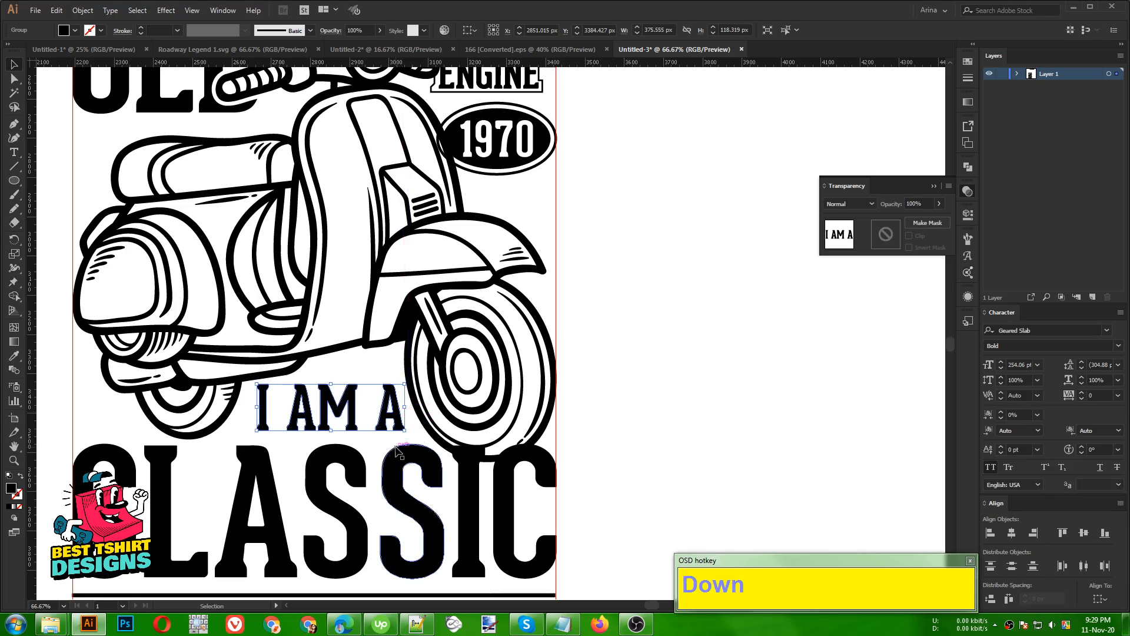
Nudge the "CLASSIC" text up closer to the "I AM A" line
click(396, 449)
key(Up)
key(Up)
key(Up)
key(Up)
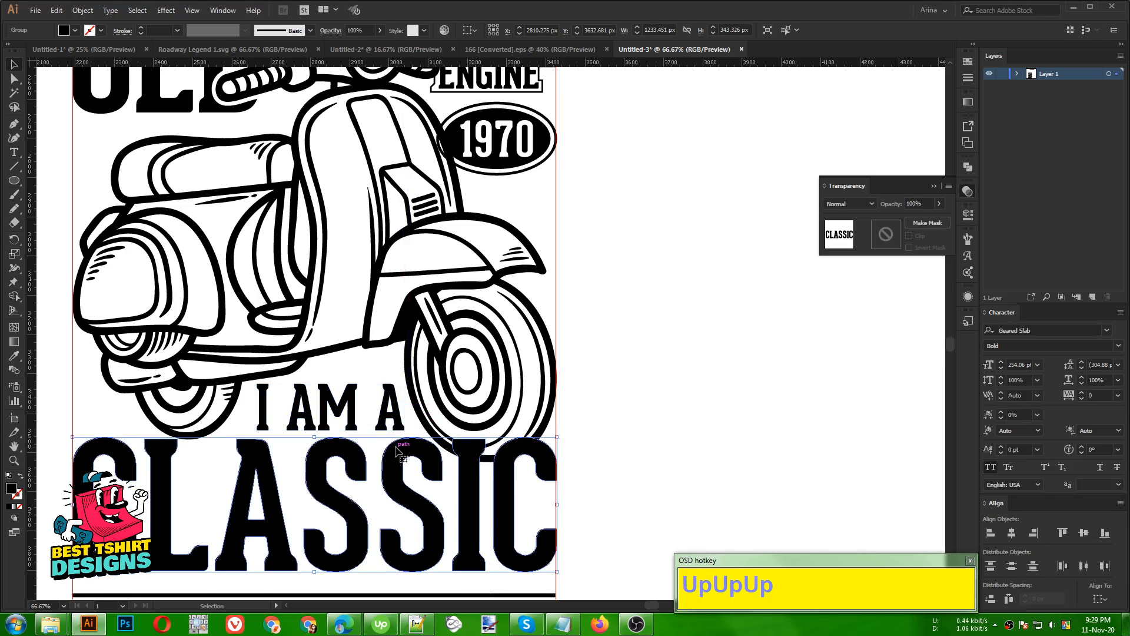
Give "CLASSIC" an opacity mask with clipping off, paste the scooter silhouette in place into it, and return to the artwork
scroll(395, 450, down, 2)
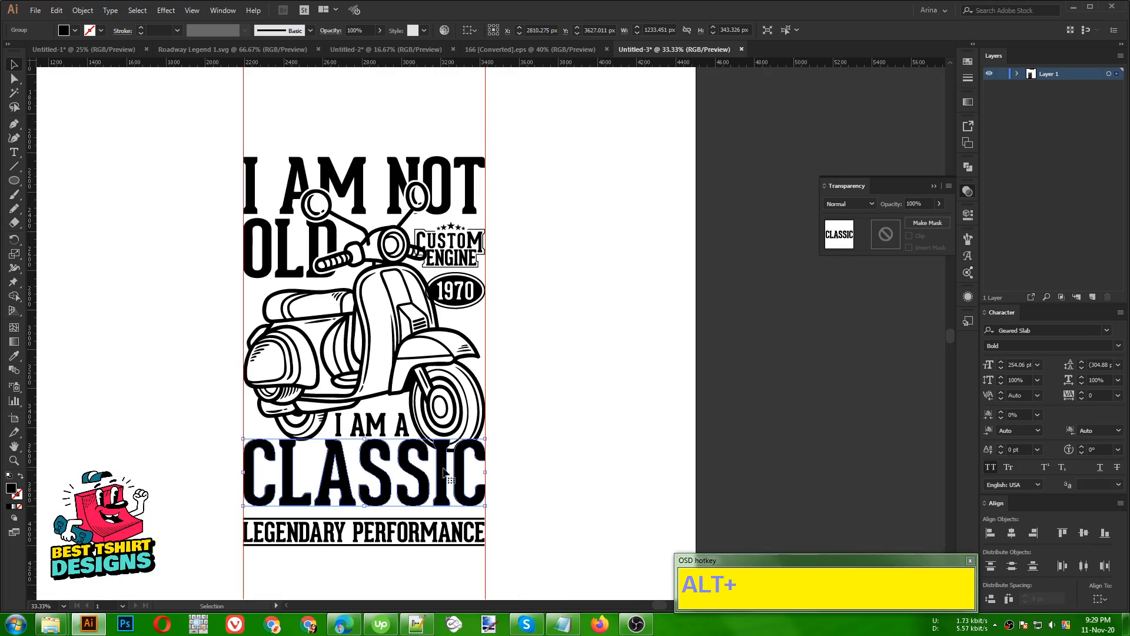
click(889, 237)
click(909, 236)
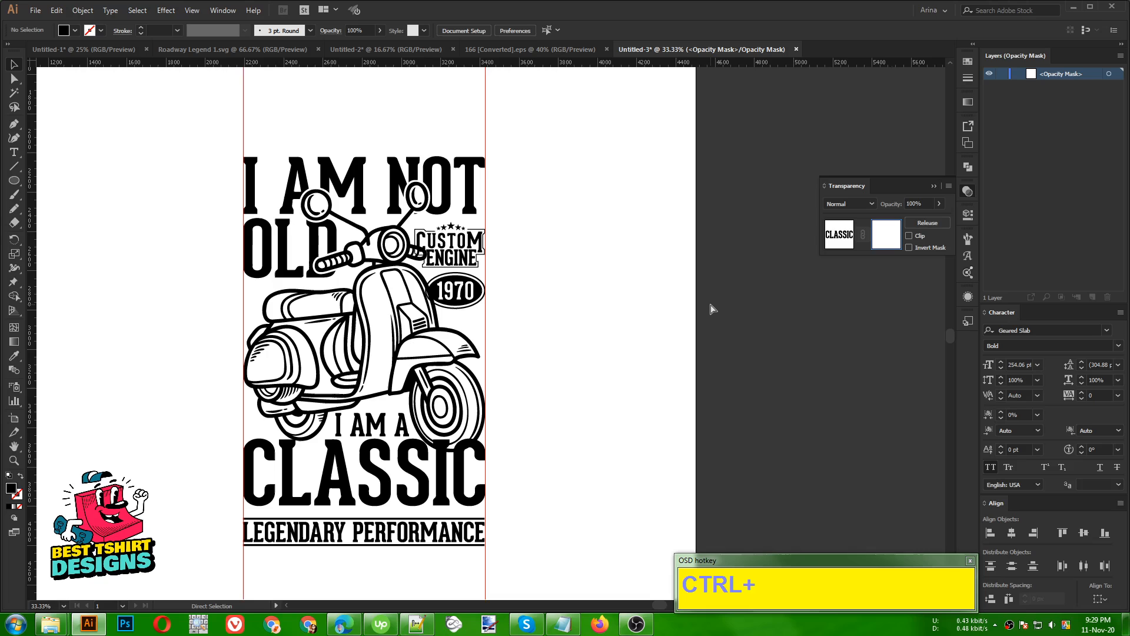
click(639, 316)
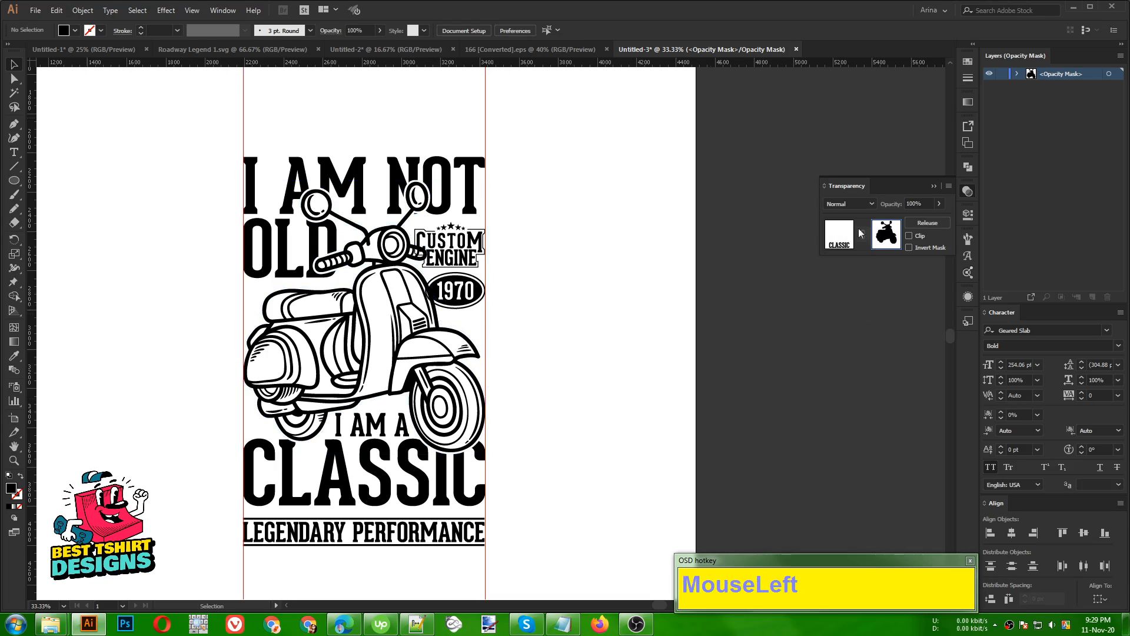
click(839, 234)
click(570, 405)
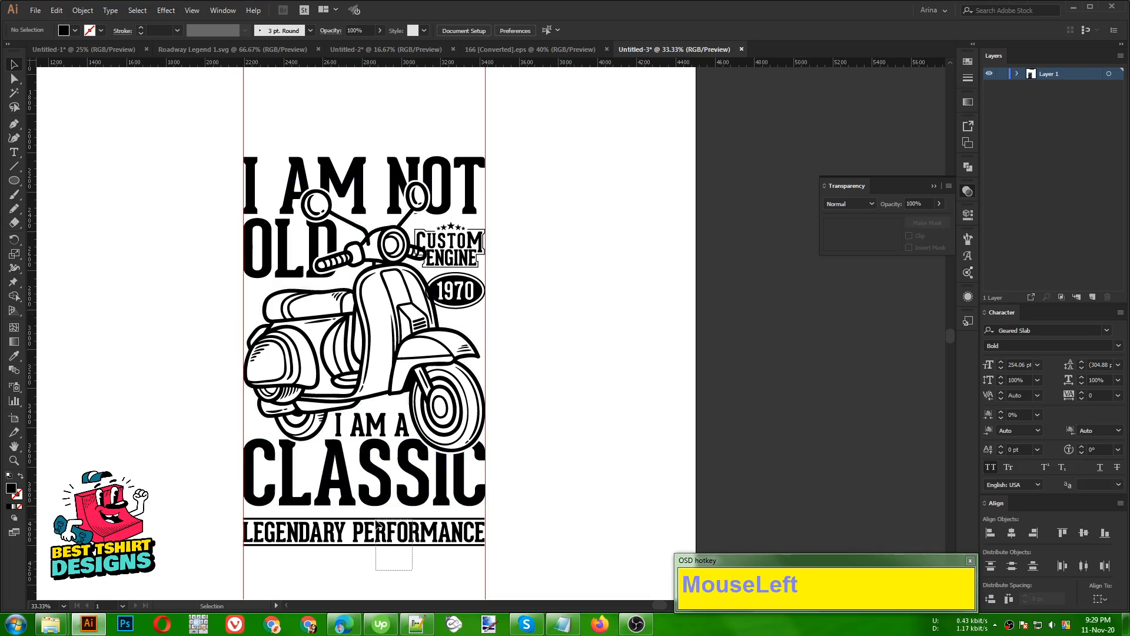
Move the "LEGENDARY PERFORMANCE" text together with its two rules up closer to "CLASSIC"
drag(372, 516, 372, 514)
key(Up)
key(Up)
key(Up)
key(Up)
key(Up)
key(Up)
key(Up)
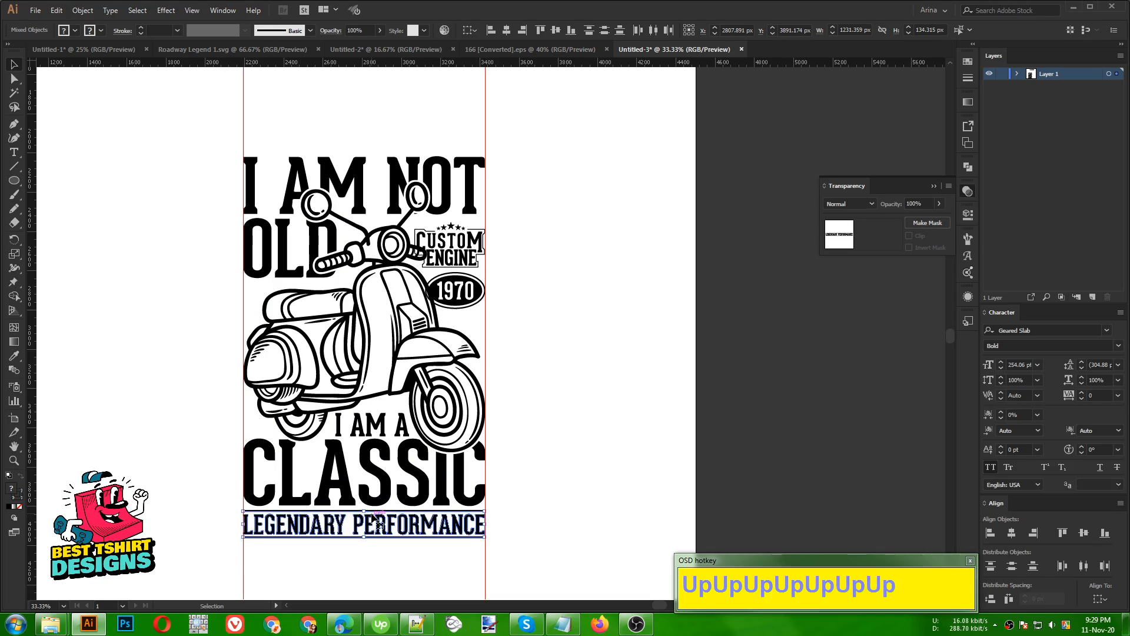
click(528, 420)
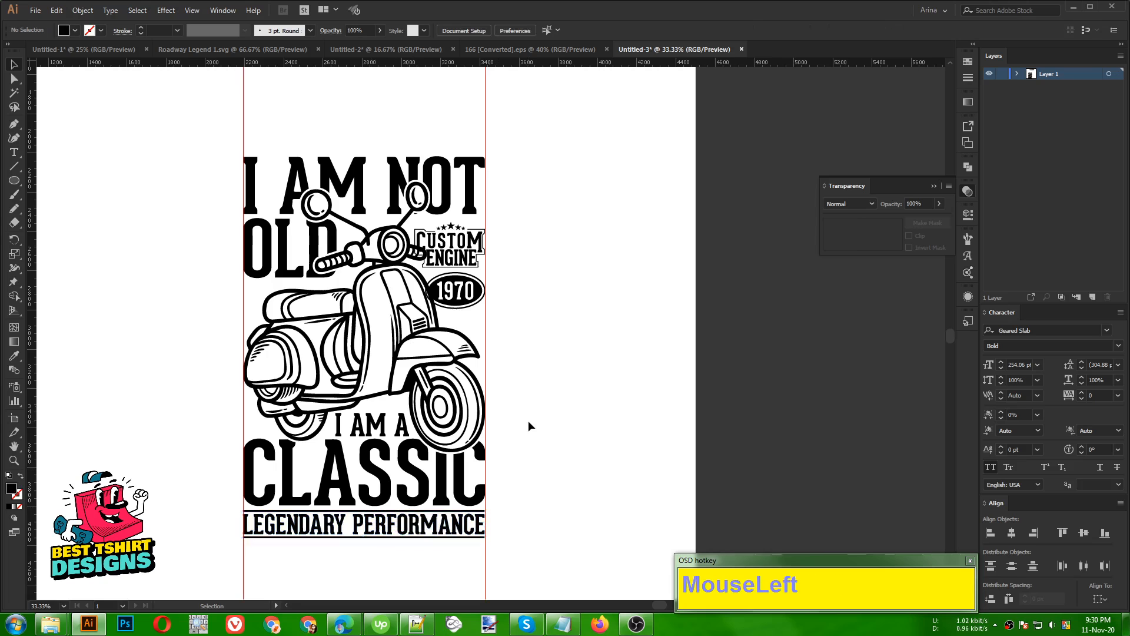
Isolate the "CUSTOM ENGINE" badge group and select its outline frame path
scroll(322, 356, down, 1)
scroll(576, 361, up, 1)
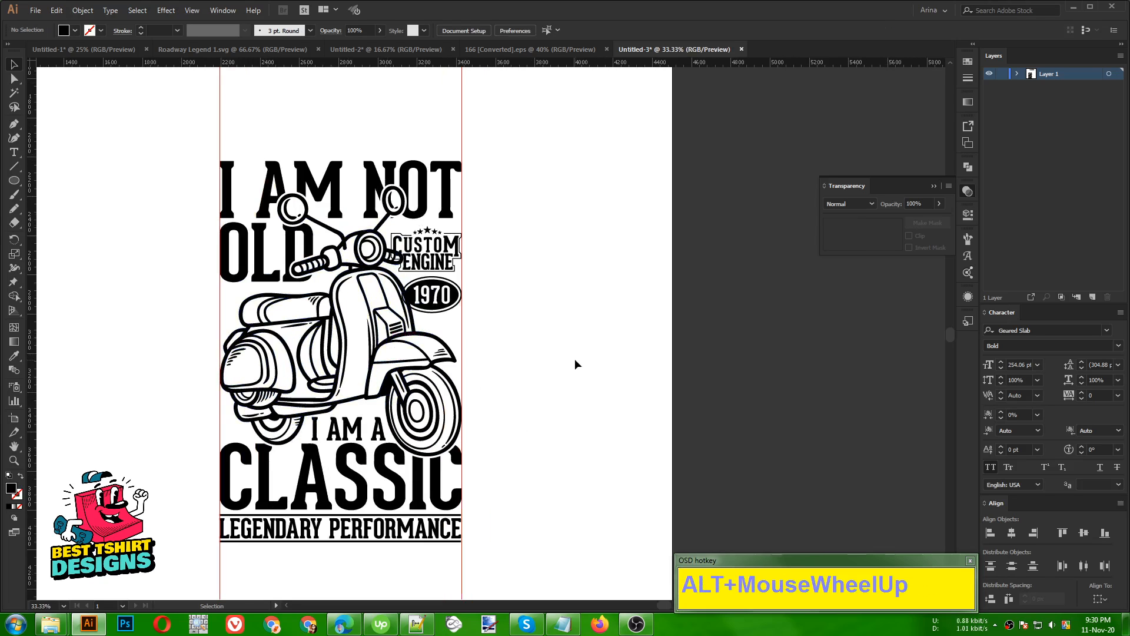
scroll(479, 338, down, 1)
scroll(480, 339, up, 4)
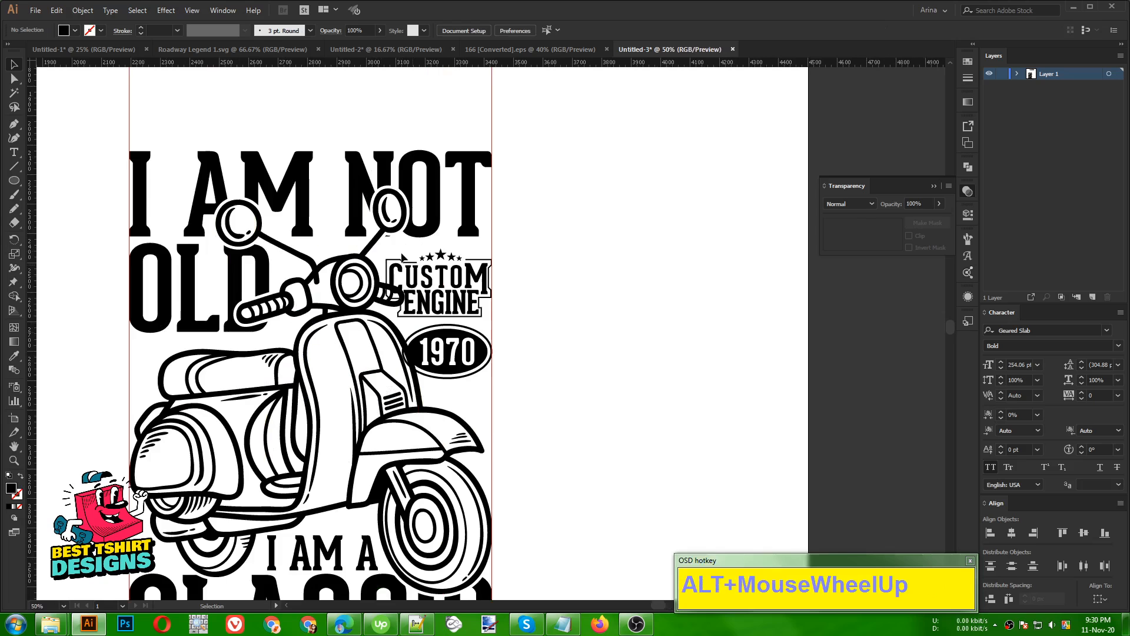
double_click(481, 316)
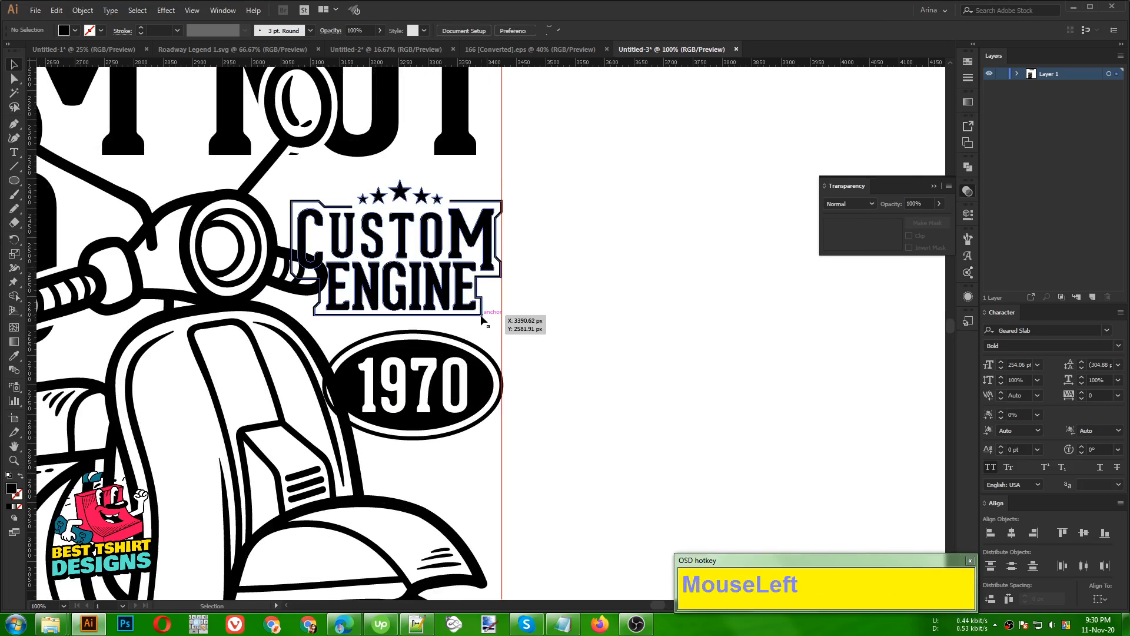
click(481, 308)
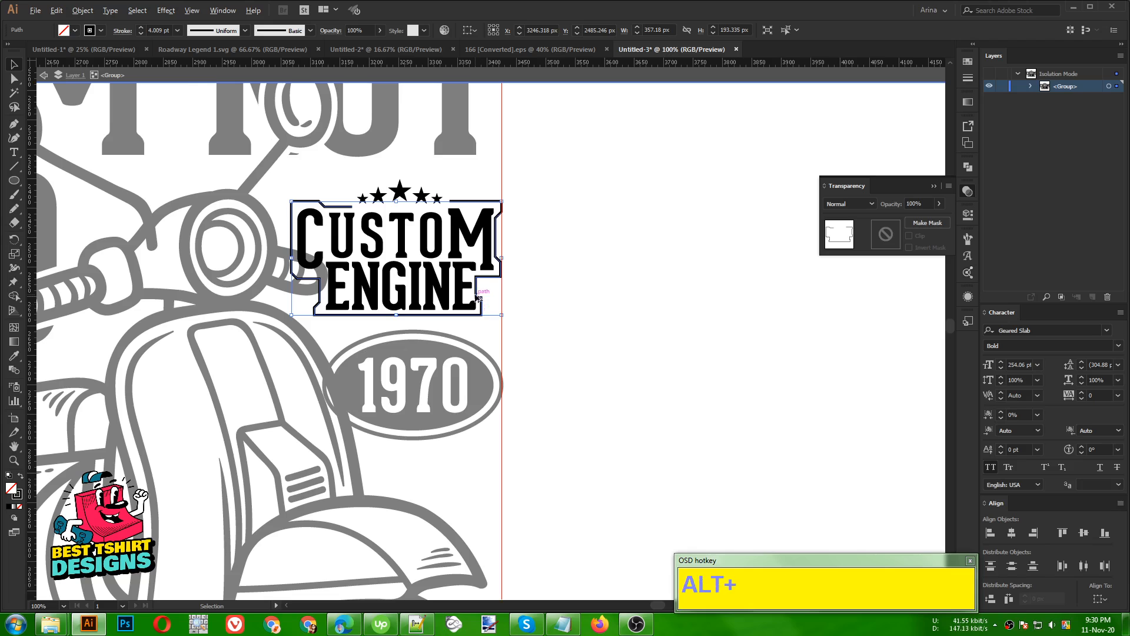
Round the badge frame's upper-left corner to about 23 px and its lower-left corner to about 17 px
scroll(379, 222, up, 2)
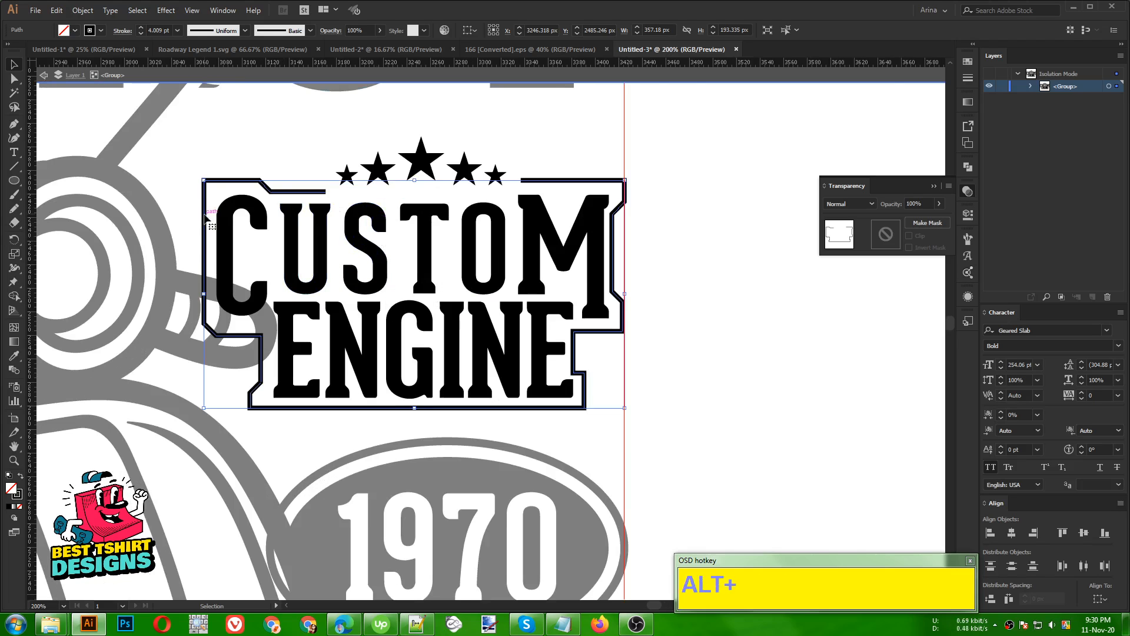
key(a)
mouse_move(192, 171)
mouse_down()
mouse_move(223, 202)
mouse_move(190, 168)
mouse_up()
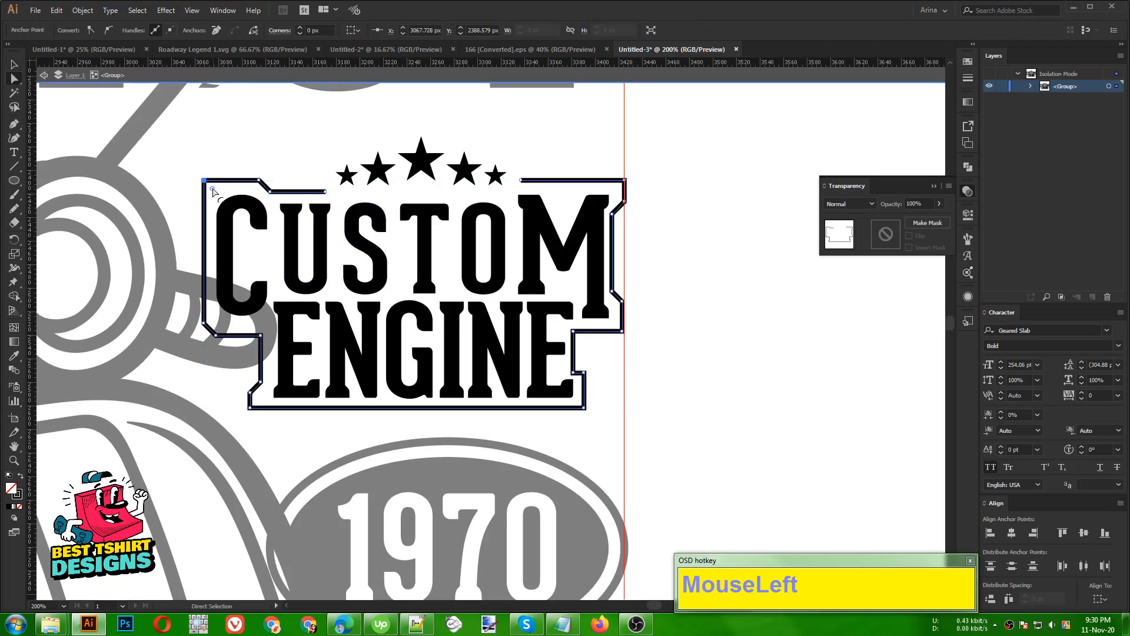
drag(211, 190, 235, 206)
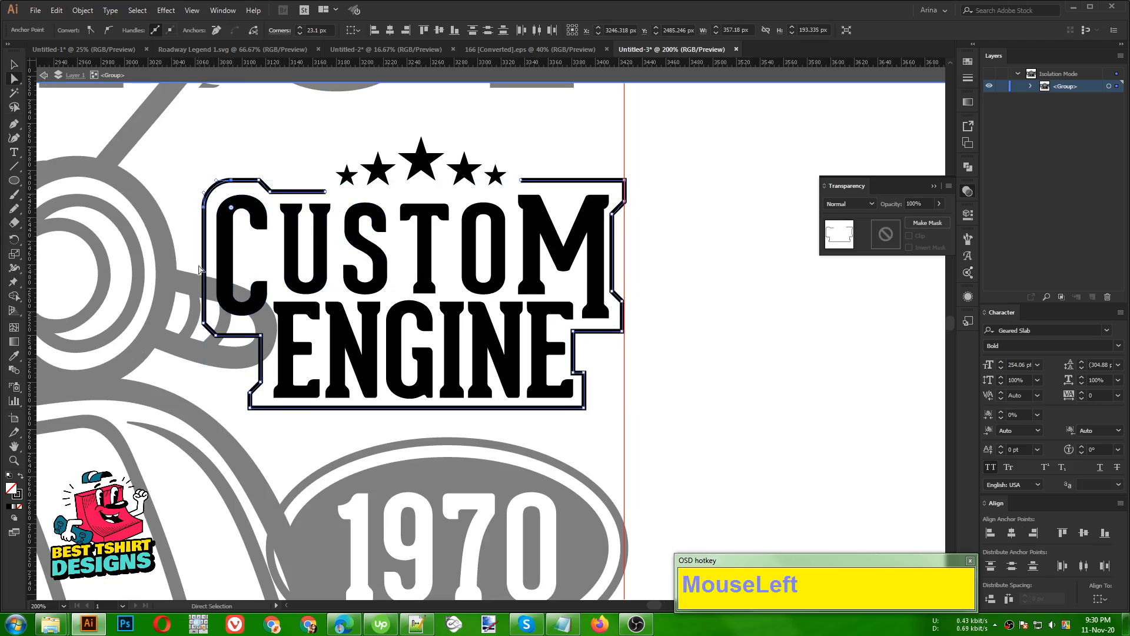
scroll(223, 342, up, 2)
drag(196, 319, 256, 299)
scroll(220, 325, down, 3)
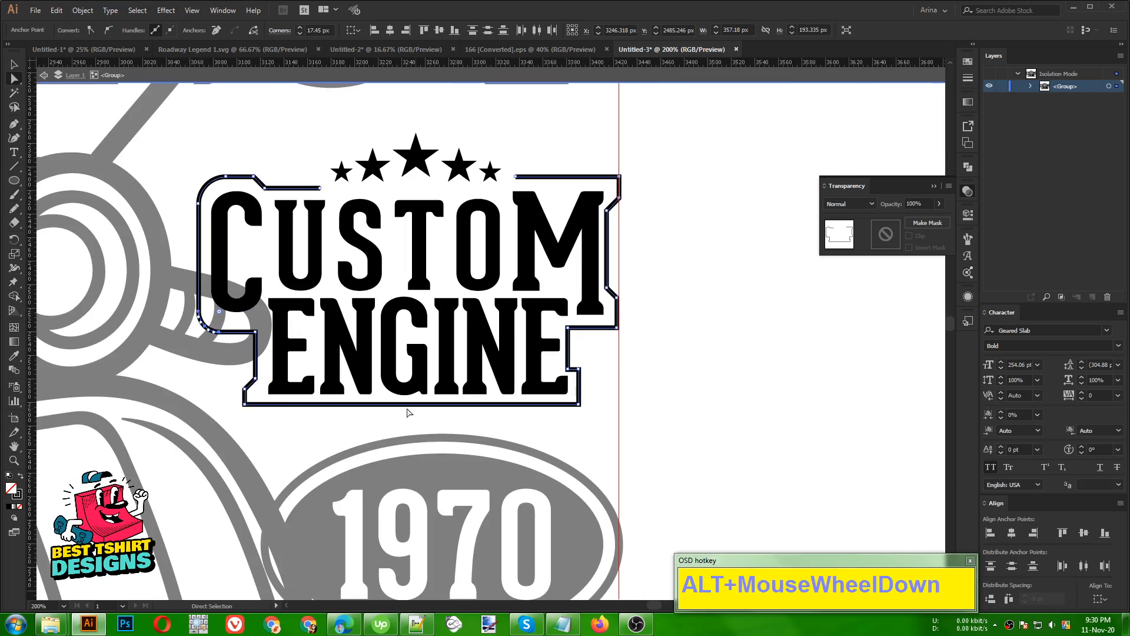
Select all the anchor points on the badge frame's right side and shift them outward, away from the letter M
scroll(631, 300, up, 3)
scroll(631, 301, up, 2)
scroll(583, 346, down, 1)
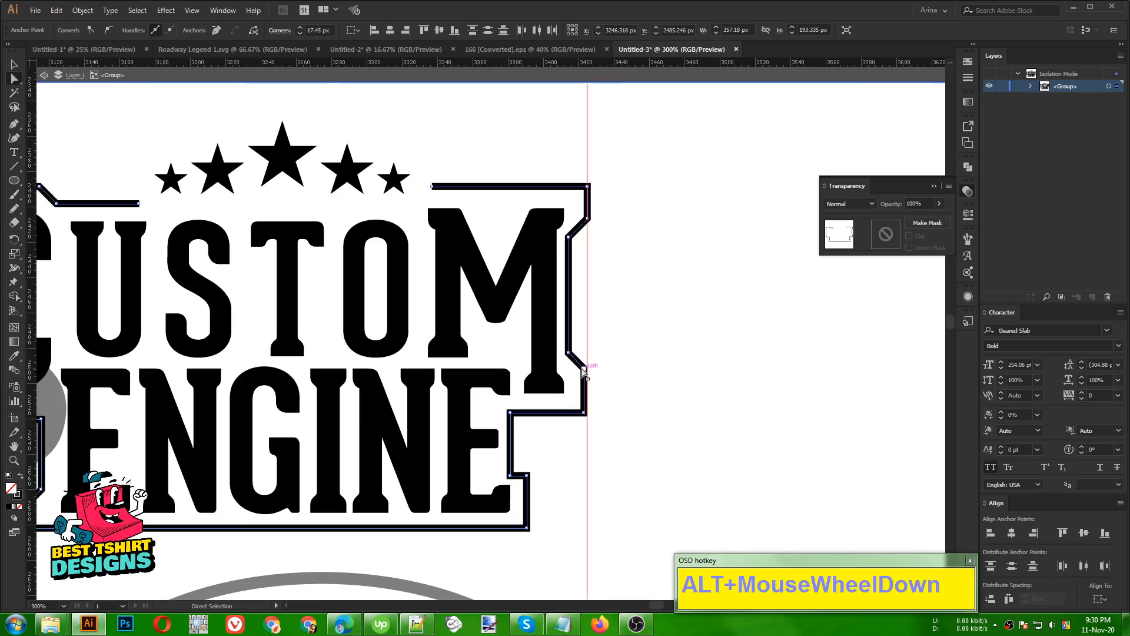
click(583, 368)
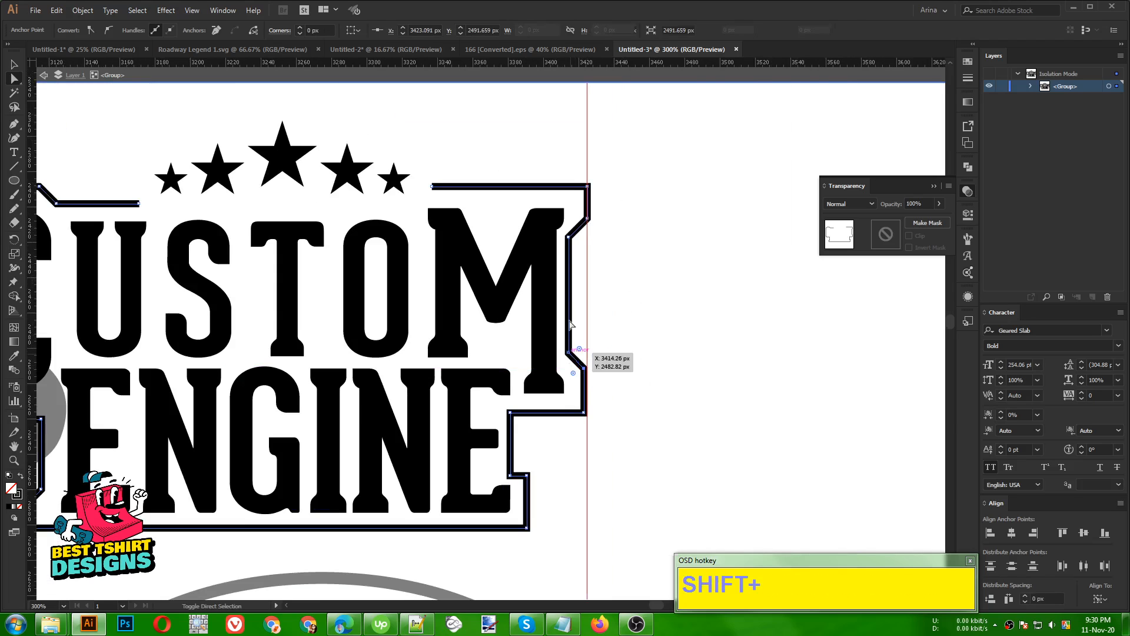
shift+click(568, 236)
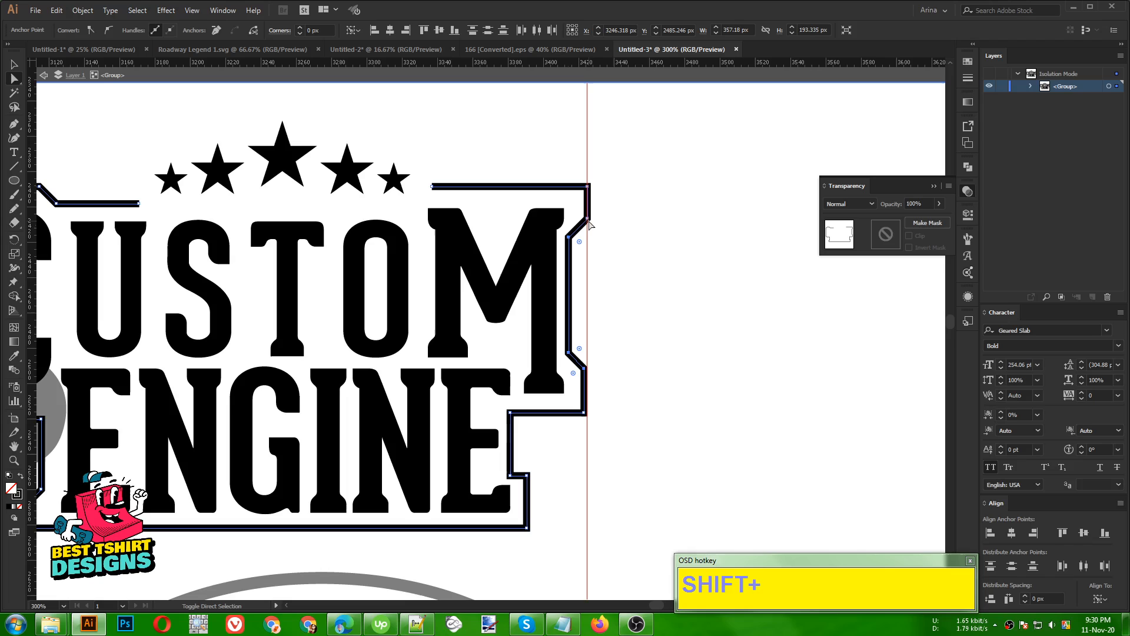
shift+click(587, 220)
shift+click(588, 187)
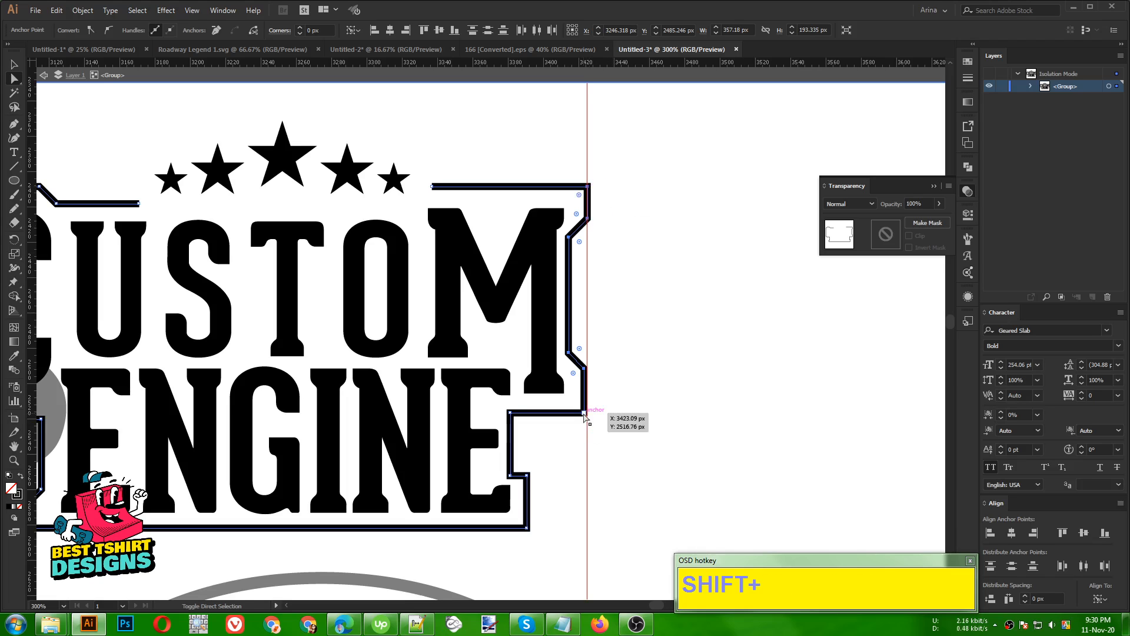
key(shift+Right)
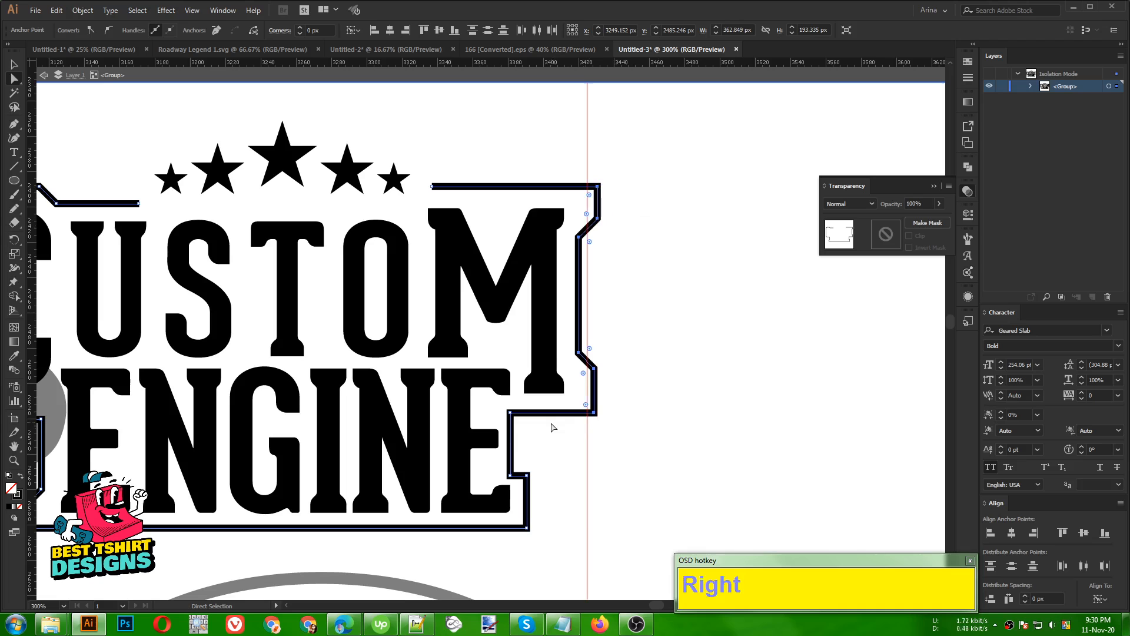
alt+scroll(577, 326, up, 3)
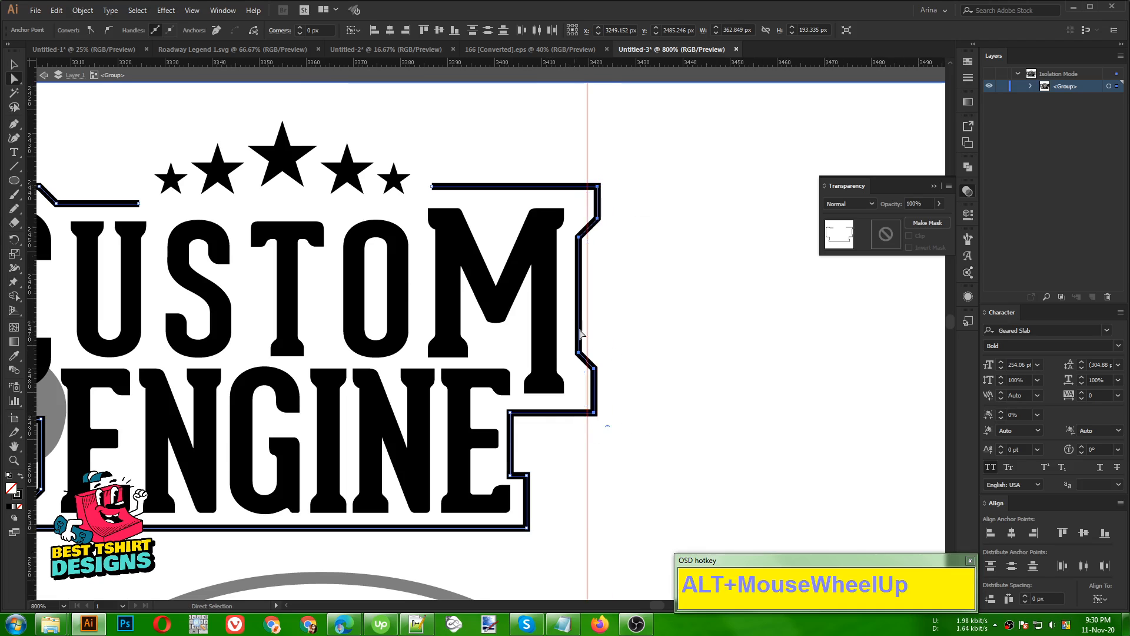
drag(591, 337, 574, 340)
scroll(574, 340, down, 3)
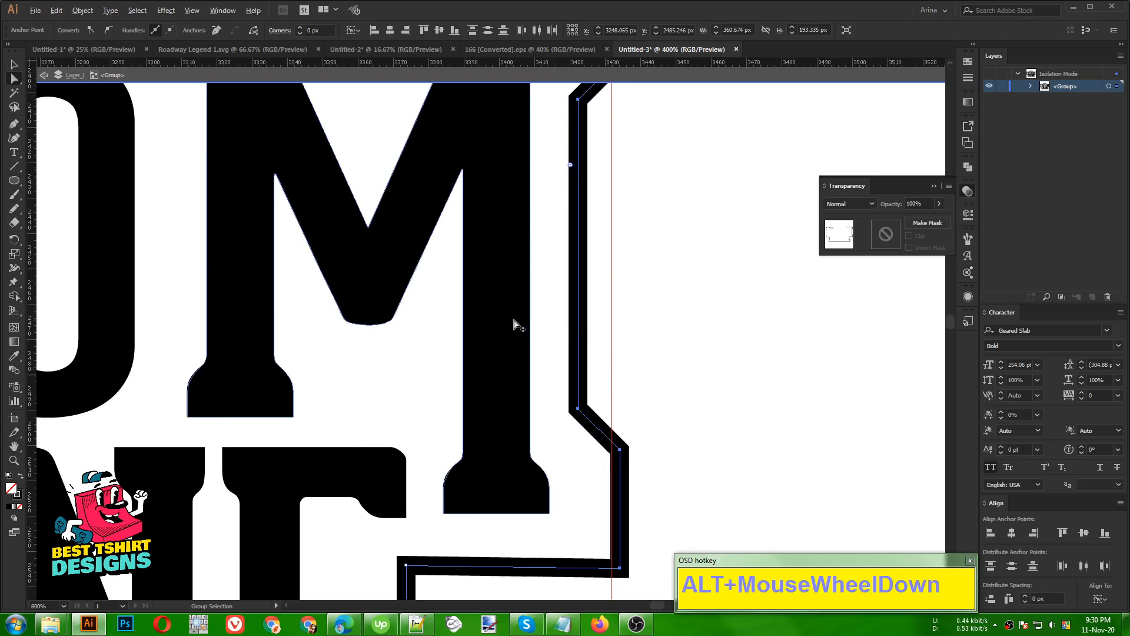
key(ctrl+z)
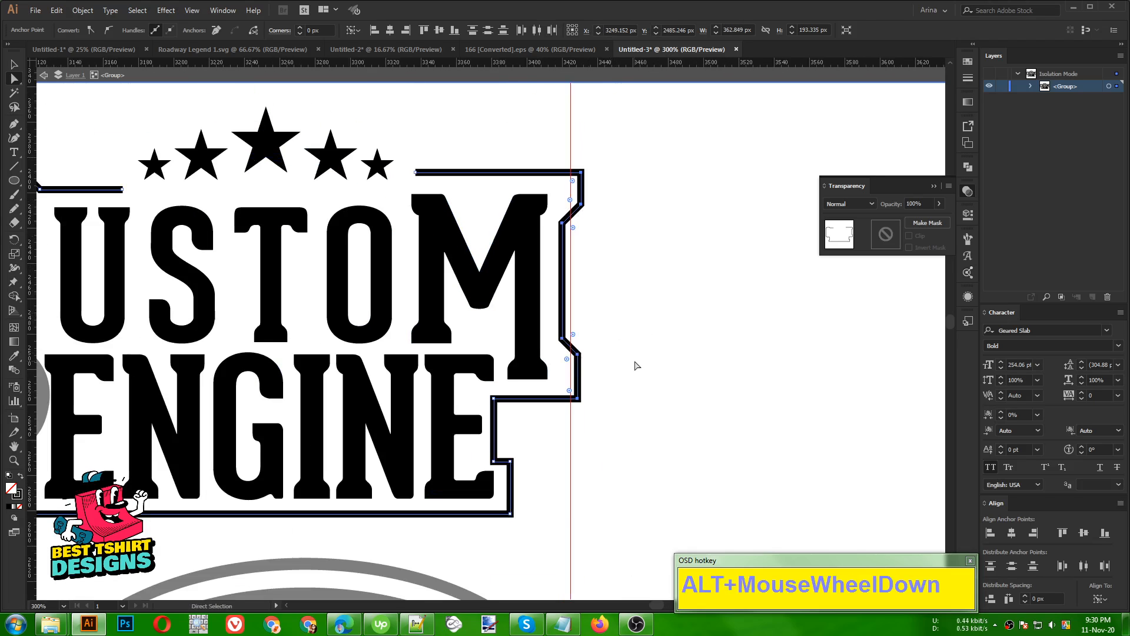
Deselect the frame and leave the badge group's isolation mode
key(v)
click(634, 359)
scroll(620, 333, down, 3)
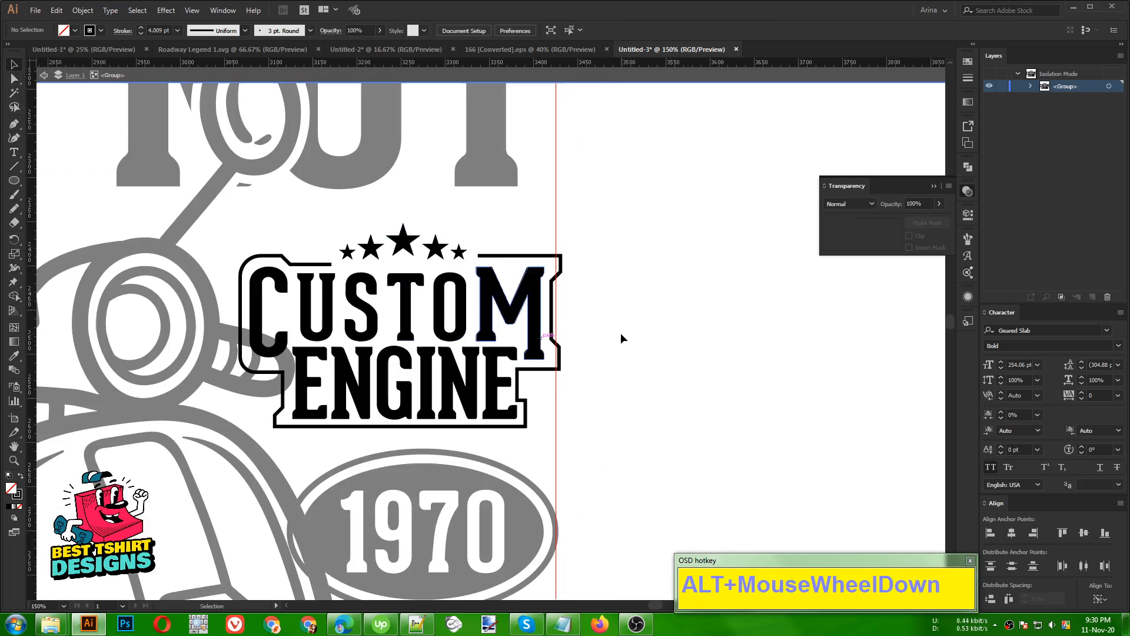
double_click(621, 333)
scroll(321, 345, down, 1)
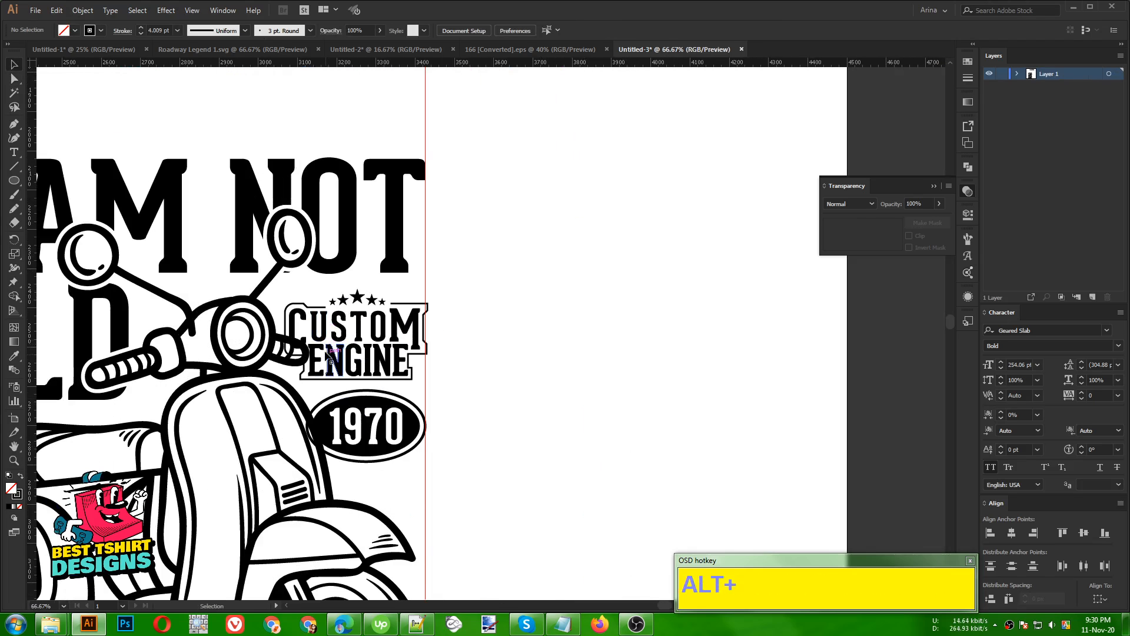
Enlarge the "CUSTOM ENGINE" badge to about 1022 px wide on the empty artboard area to the right of the scooter design
drag(412, 370, 800, 479)
scroll(552, 349, down, 1)
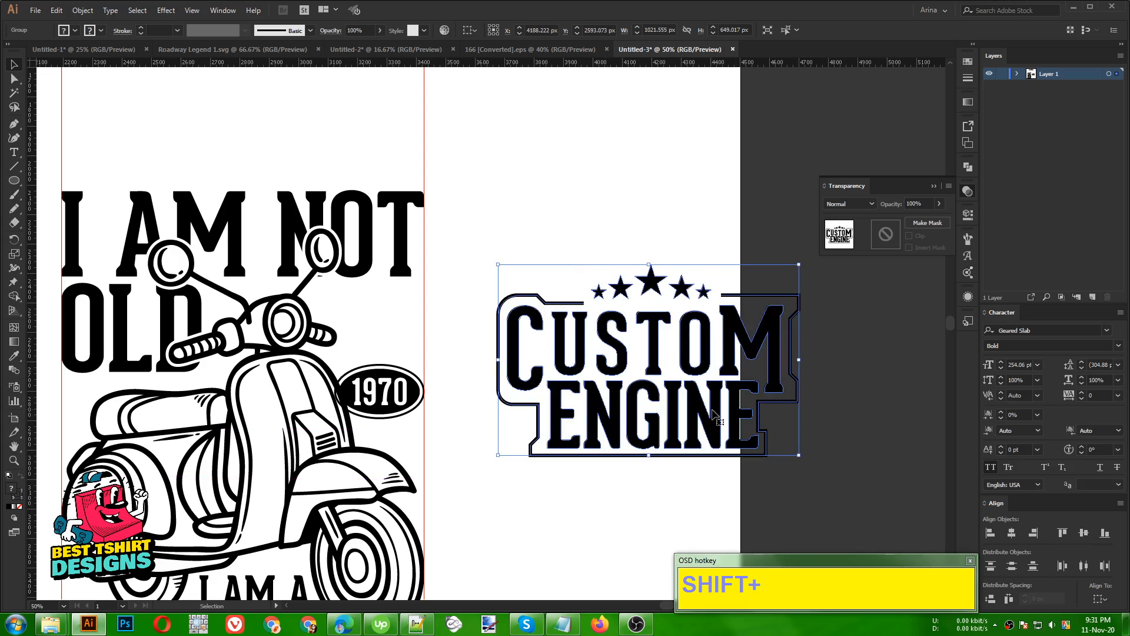
drag(712, 411, 632, 398)
scroll(766, 344, up, 3)
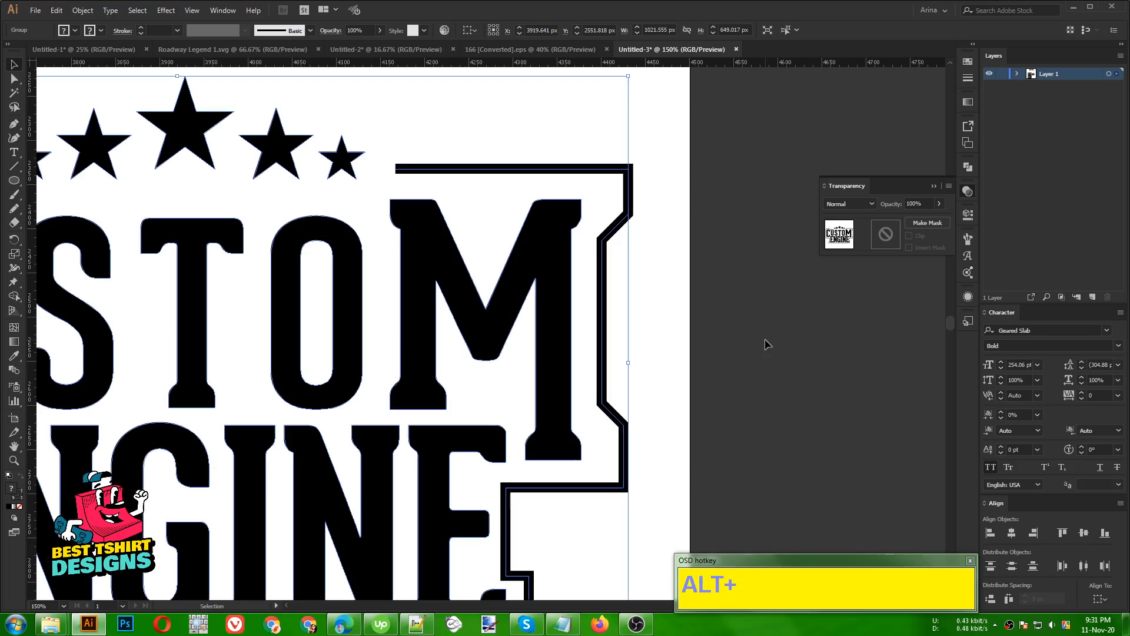
scroll(470, 337, down, 1)
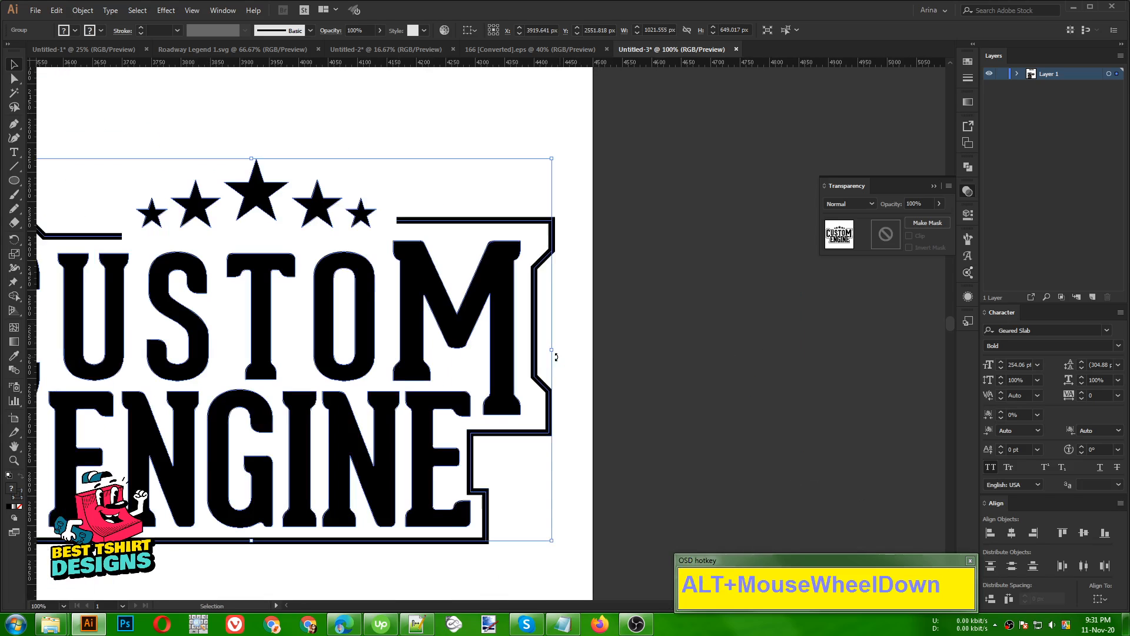
Select the anchor points on the badge frame's right side, shift them slightly inward toward the letter M, and deselect
click(555, 302)
key(a)
drag(587, 193, 529, 465)
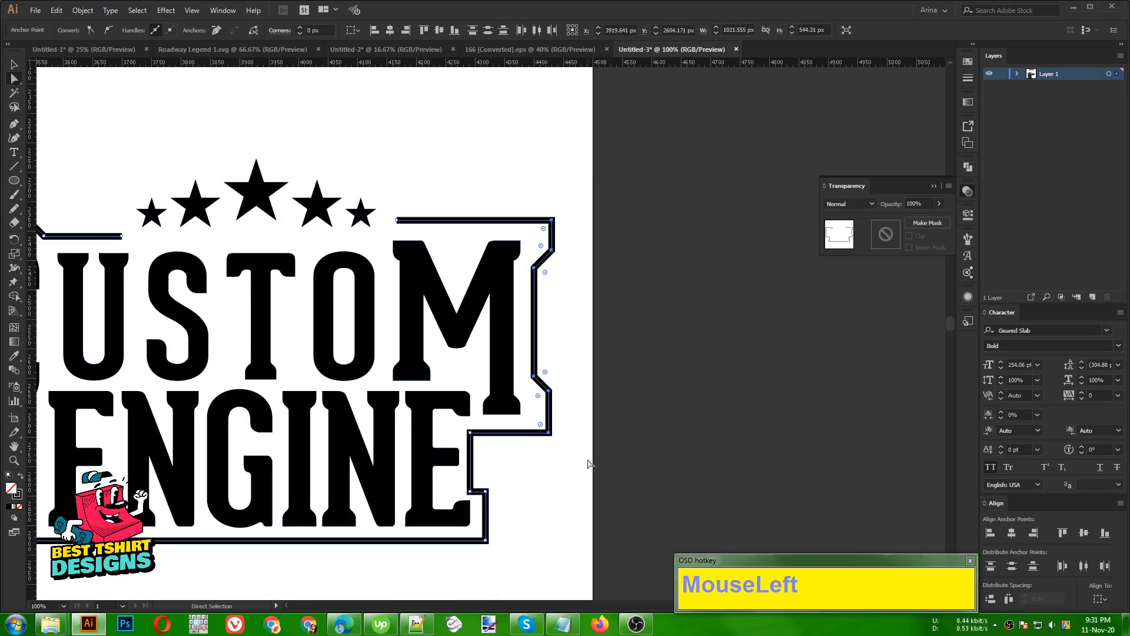
key(Left)
key(Left)
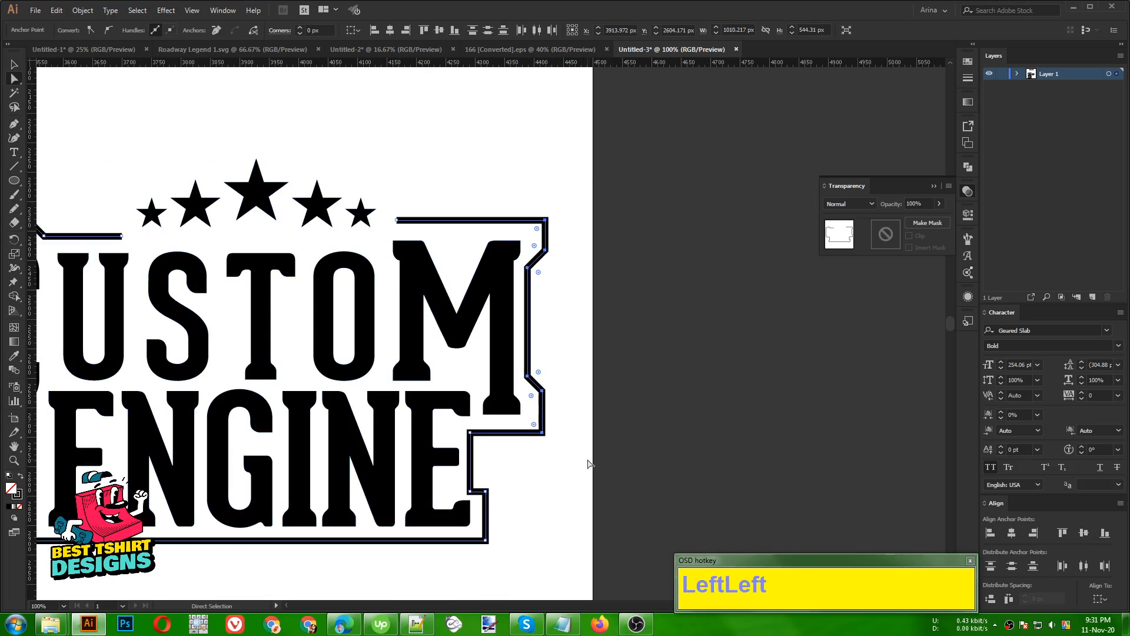
alt+scroll(547, 351, down, 1)
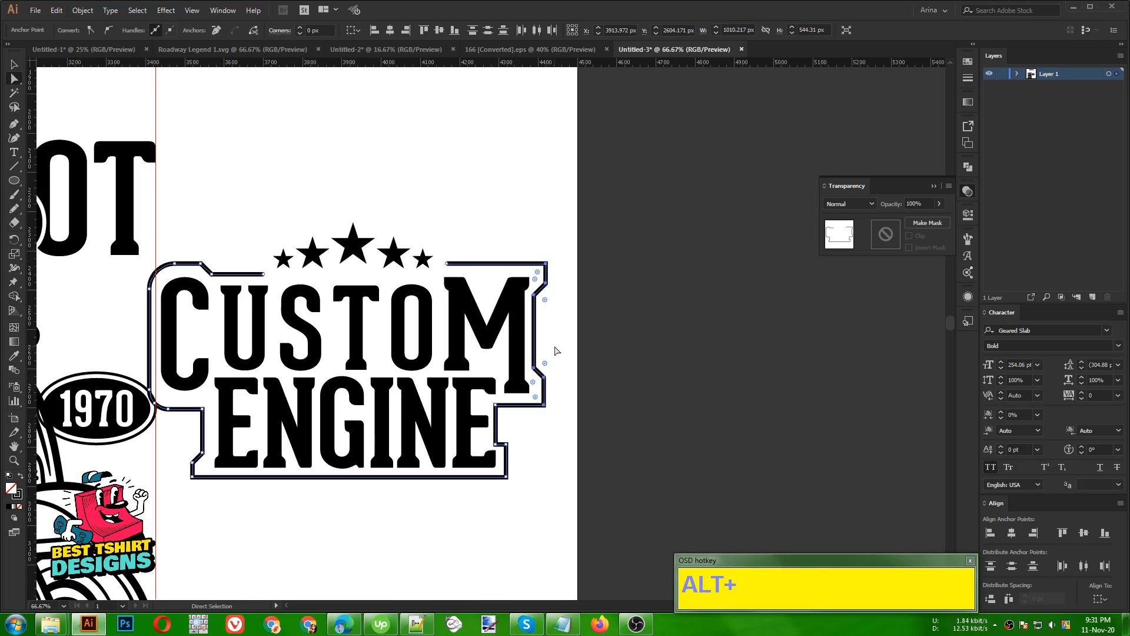
key(v)
click(563, 335)
Set the stroke weight of the frame inside the badge group to 15 pt and leave isolation mode
alt+scroll(565, 341, down, 1)
scroll(588, 361, down, 1)
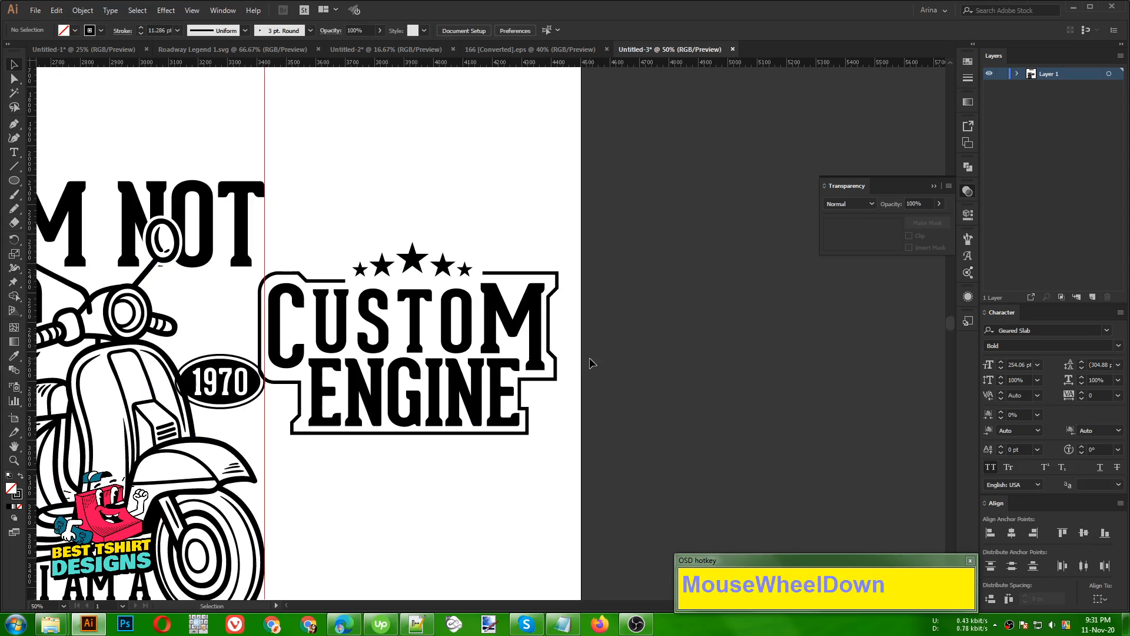
click(541, 383)
double_click(540, 383)
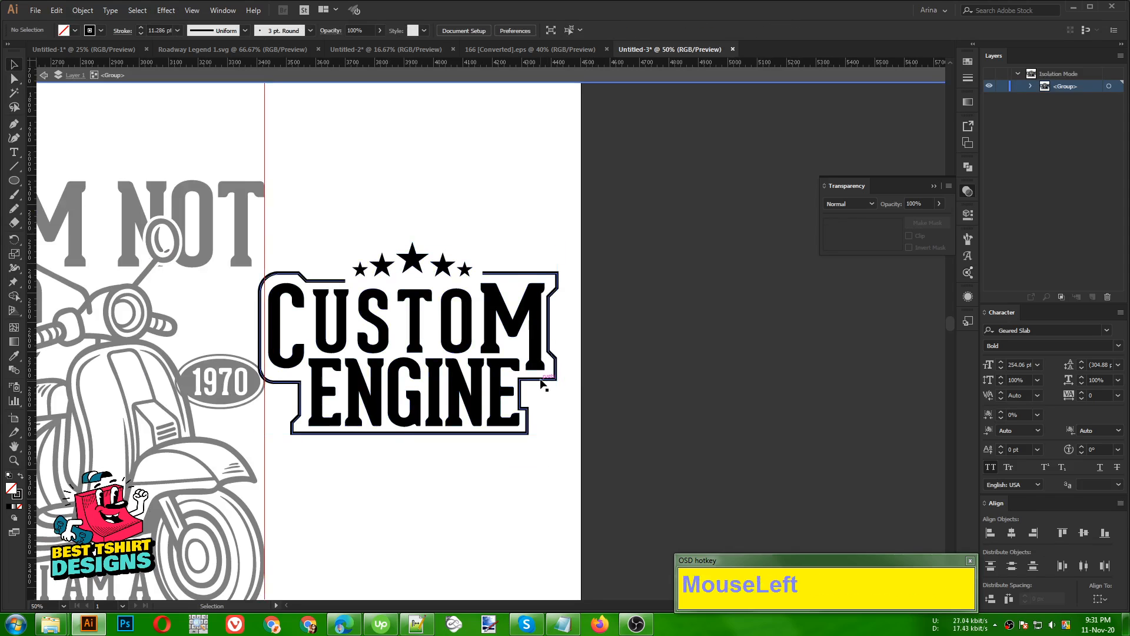
click(537, 383)
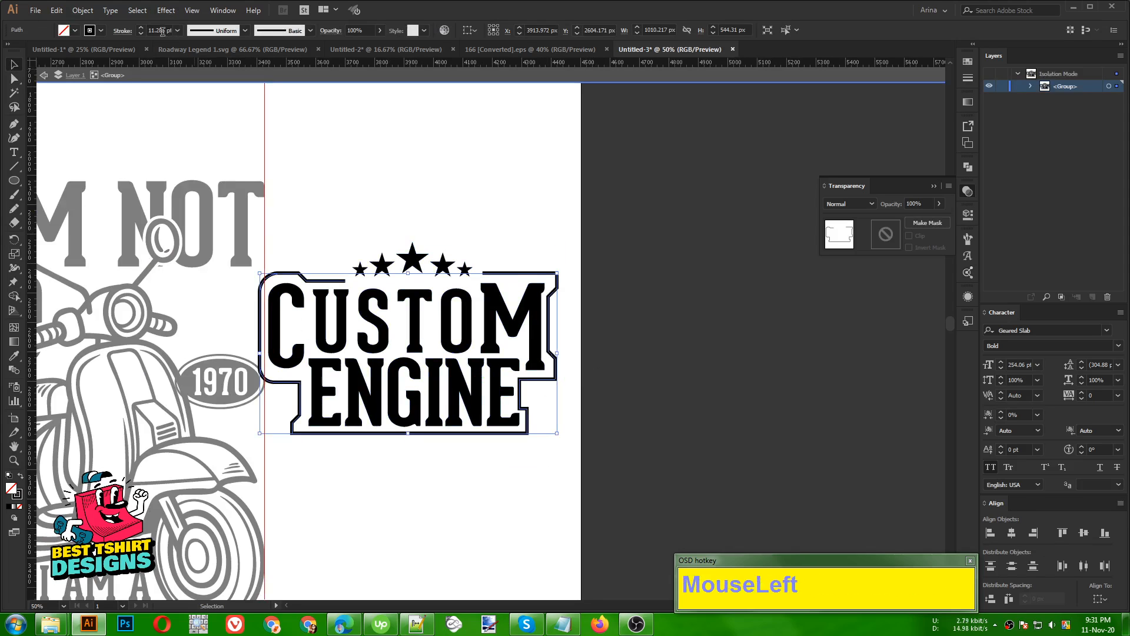
shift+scroll(162, 31, up, 1)
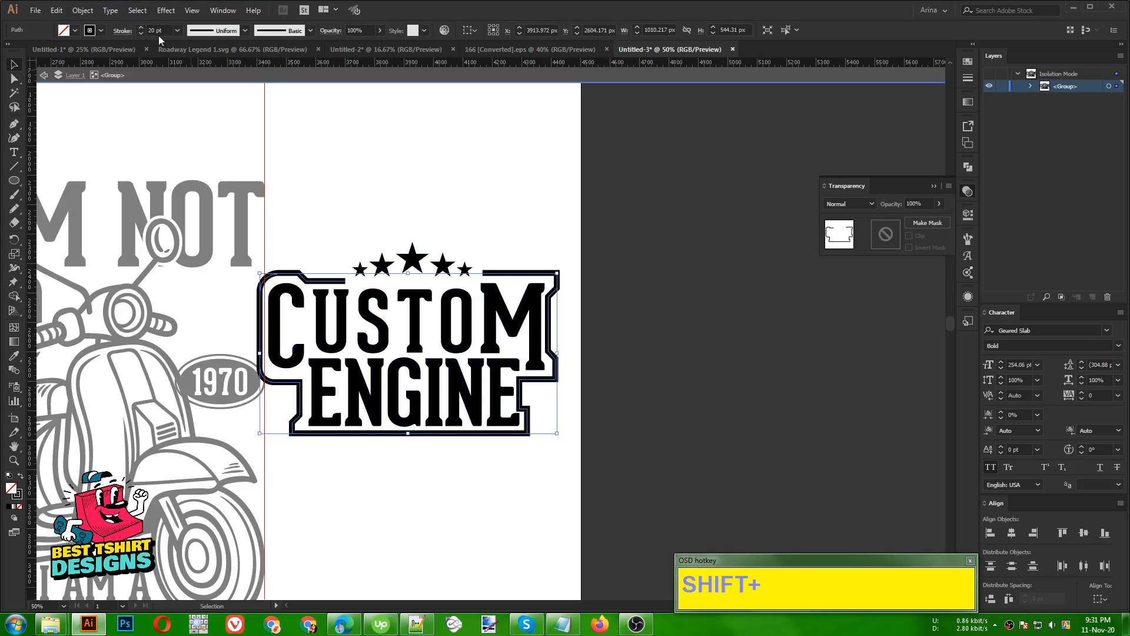
scroll(158, 30, down, 4)
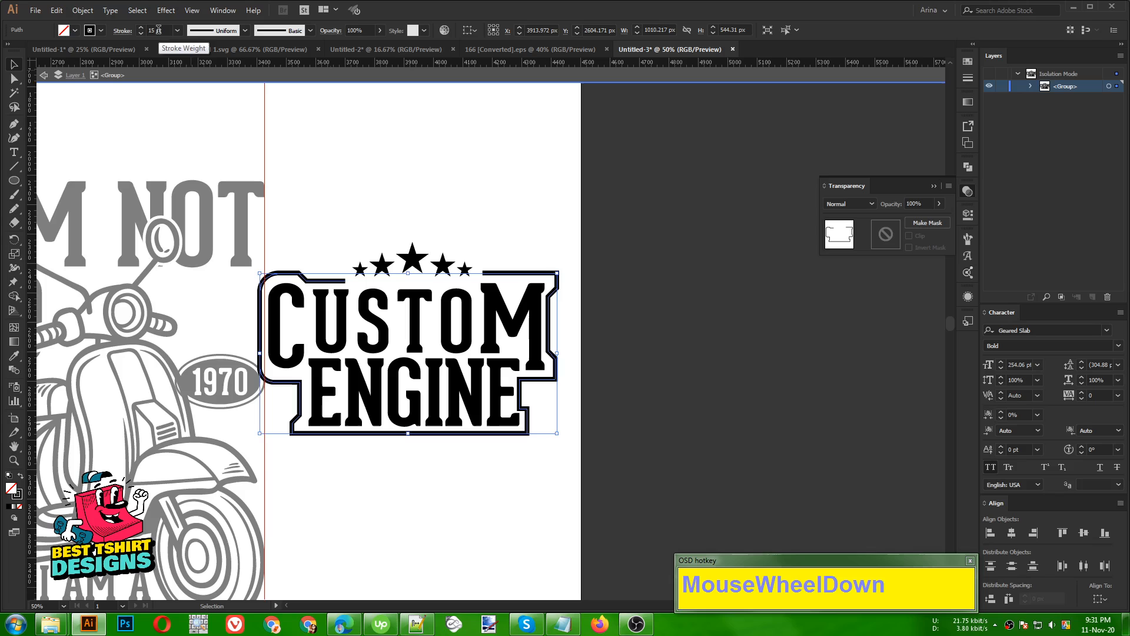
double_click(391, 143)
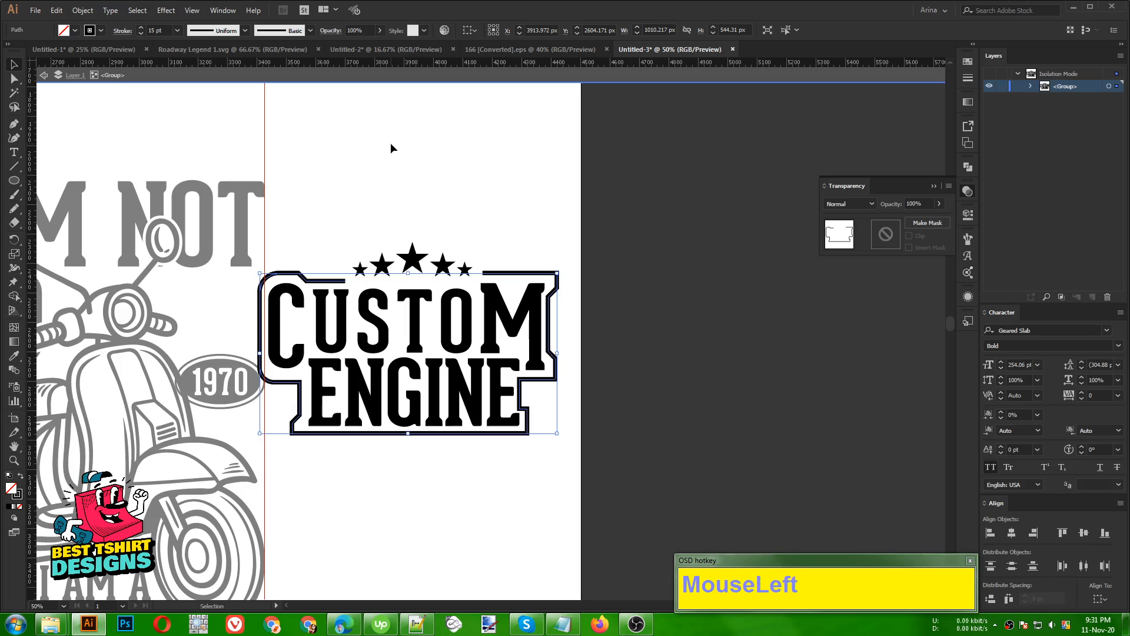
Expand the appearance of the whole "CUSTOM ENGINE" badge group
click(419, 312)
click(81, 10)
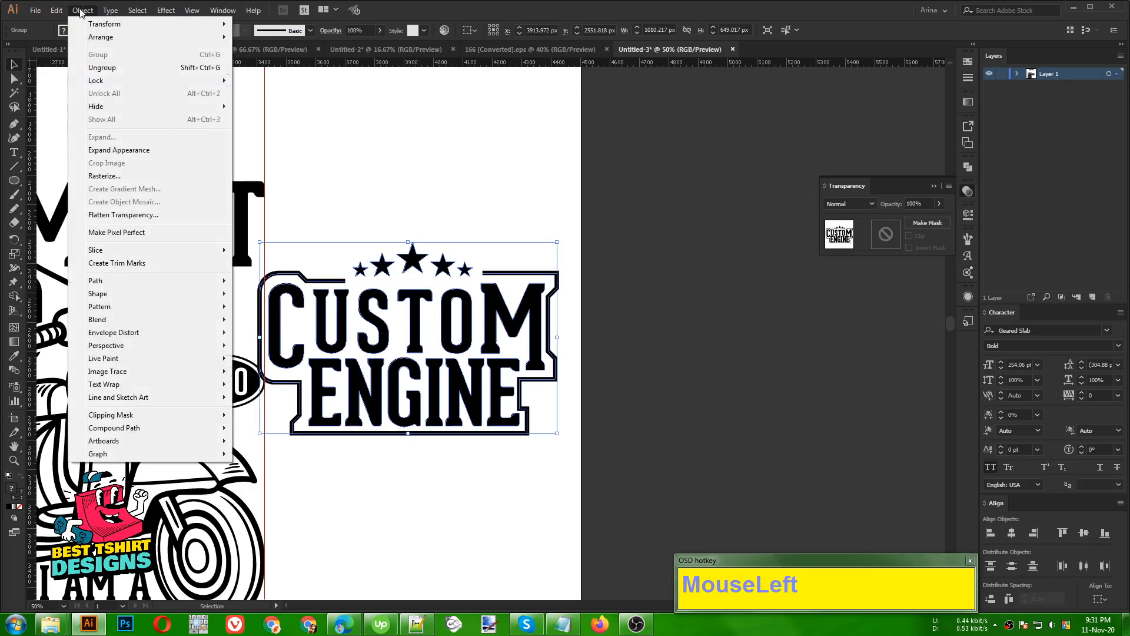
click(118, 151)
Scale the "CUSTOM ENGINE" badge to about 373 px wide and place it beside the scooter's headlight, below "NOT"
scroll(434, 162, down, 1)
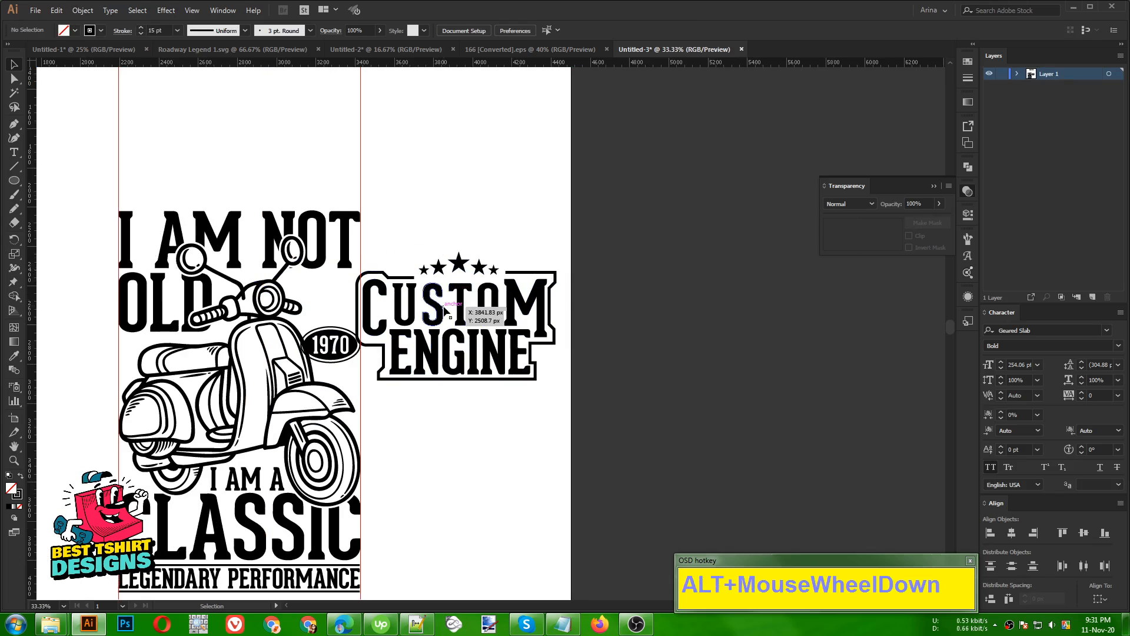
click(445, 312)
drag(557, 321, 339, 312)
scroll(235, 283, up, 3)
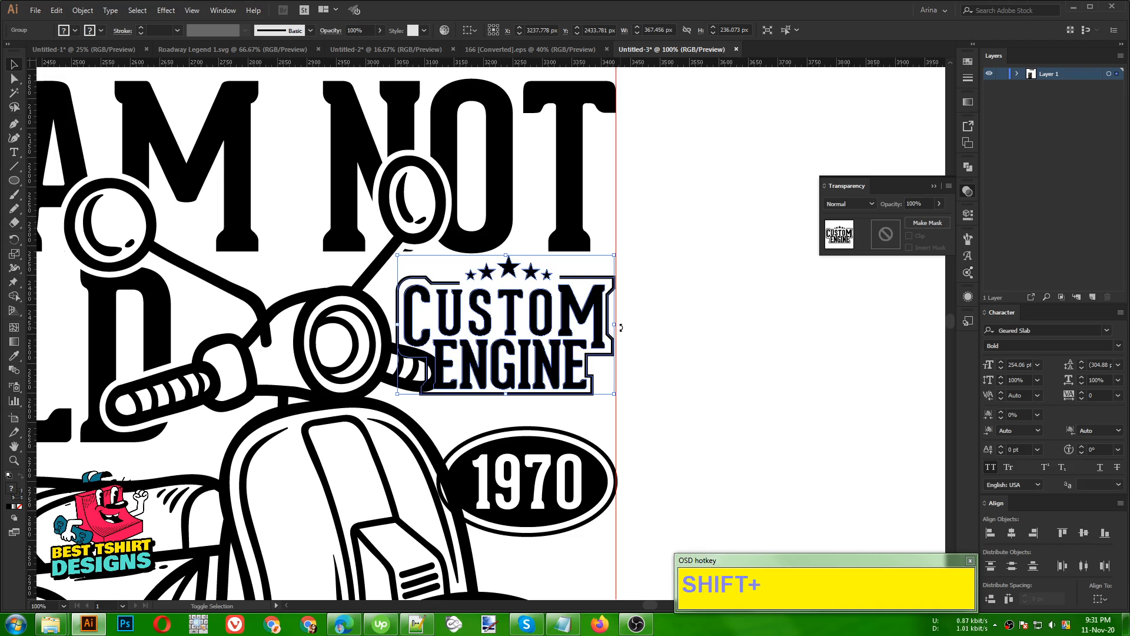
drag(621, 328, 624, 328)
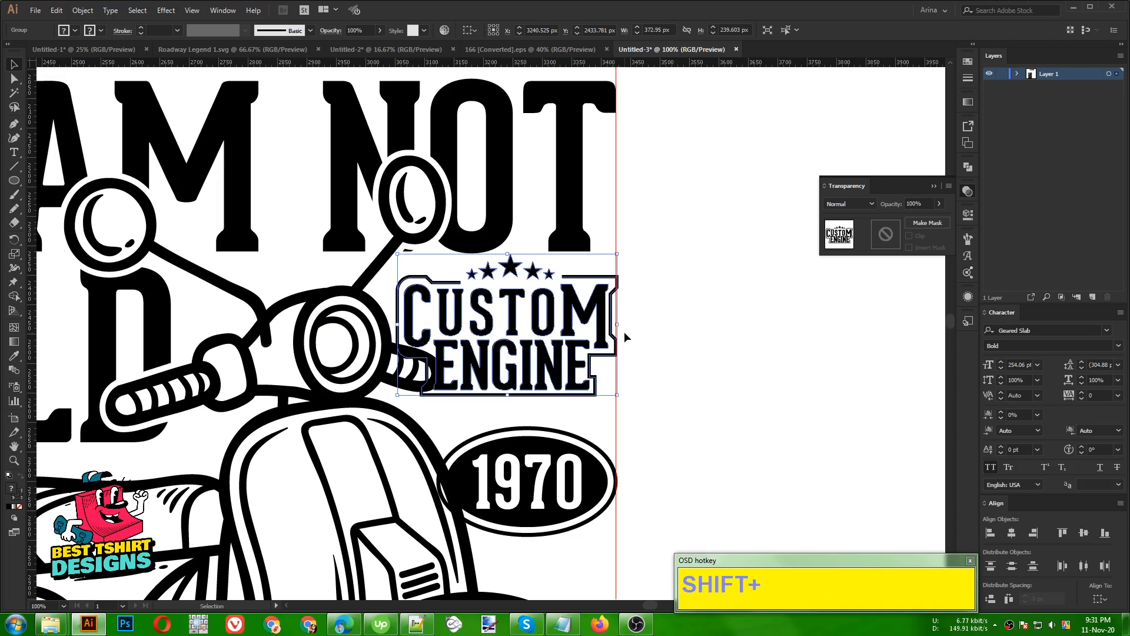
Nudge the "CUSTOM ENGINE" badge down into the gap between "NOT" and the 1970 oval, and deselect it
key(shift+Down)
key(shift+Down)
key(shift+Down)
key(shift+Down)
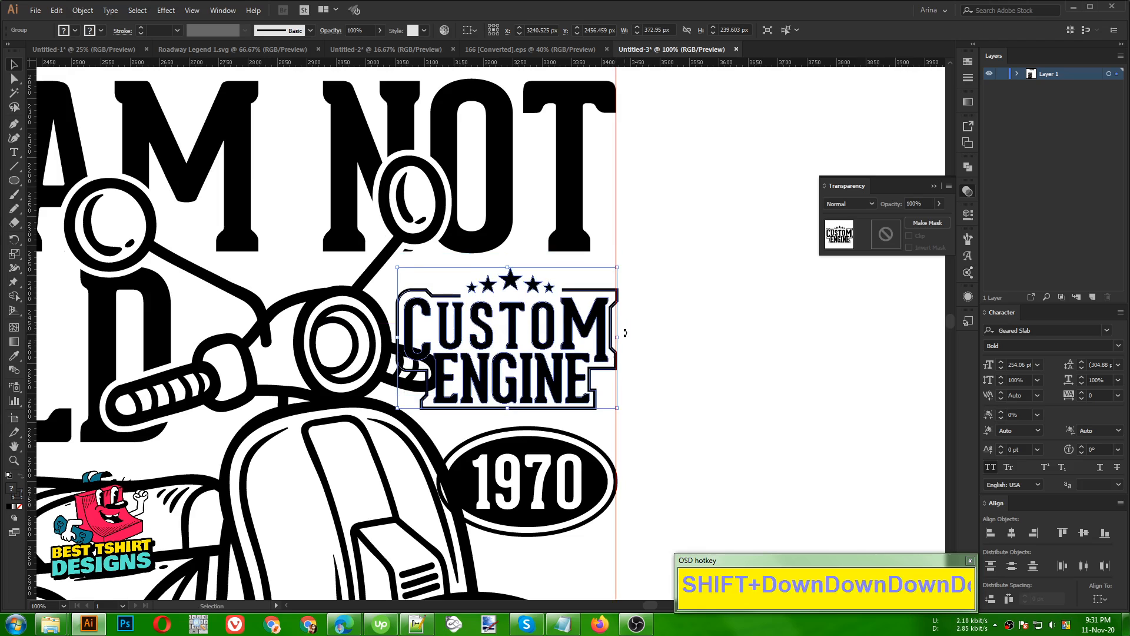
scroll(626, 334, down, 2)
click(367, 290)
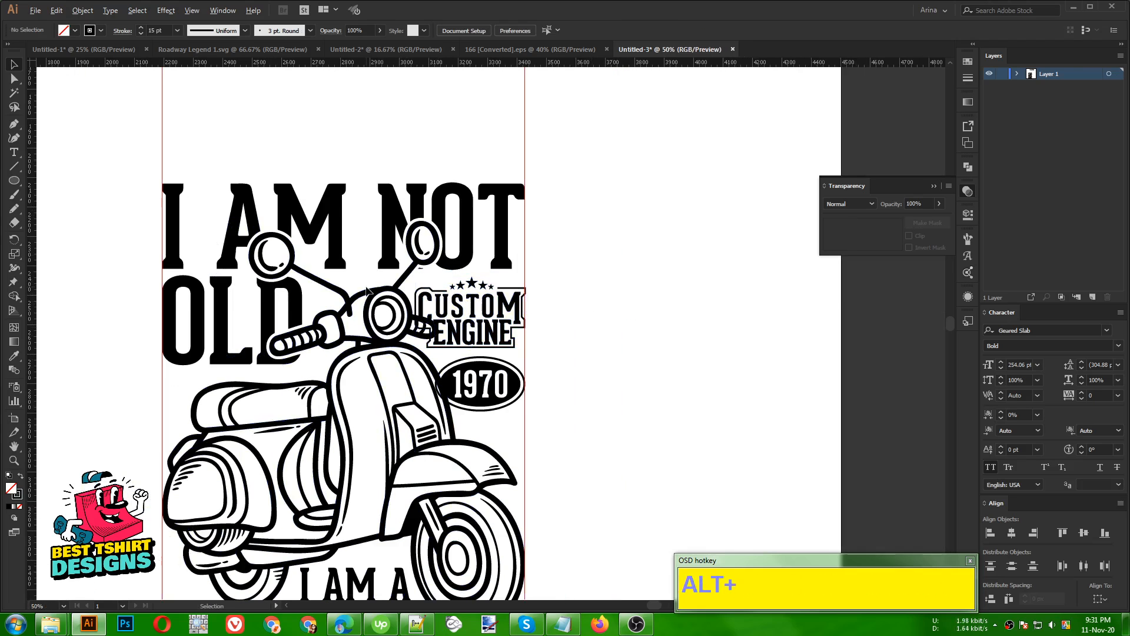
Select the entire scooter design, expand its appearance, and expand its fills and strokes
scroll(366, 289, down, 1)
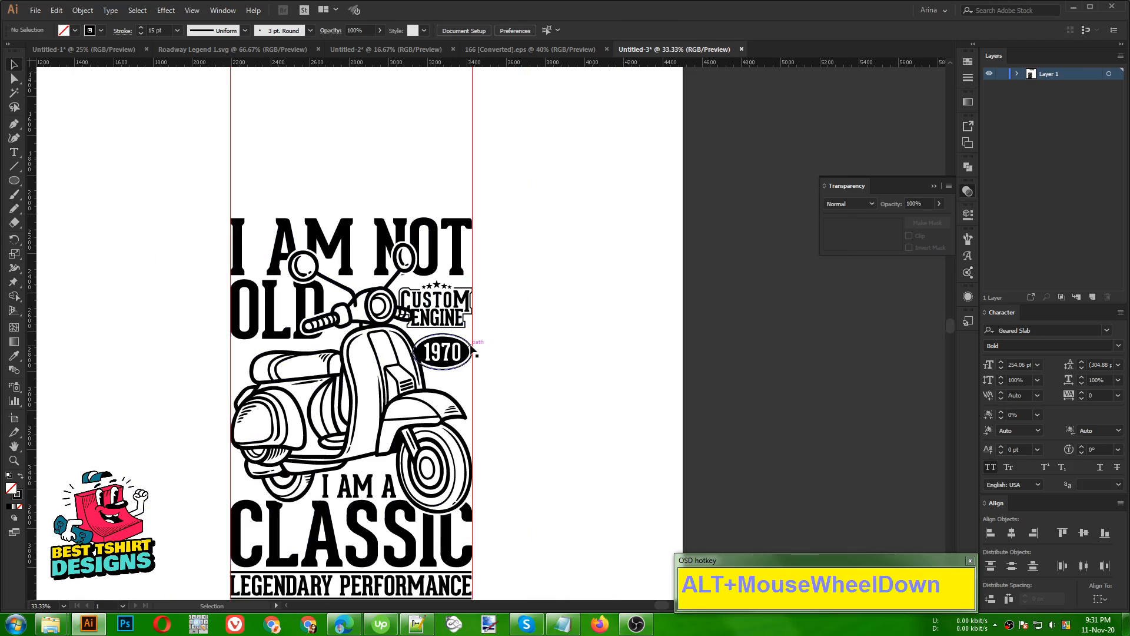
scroll(452, 533, down, 2)
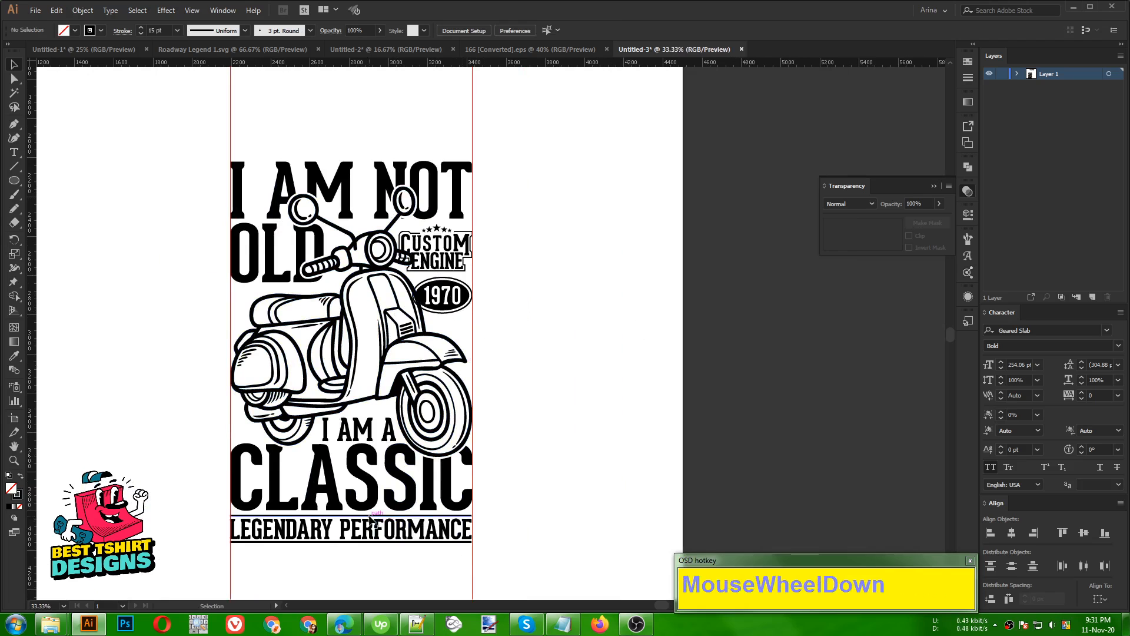
scroll(325, 464, down, 1)
drag(208, 185, 508, 584)
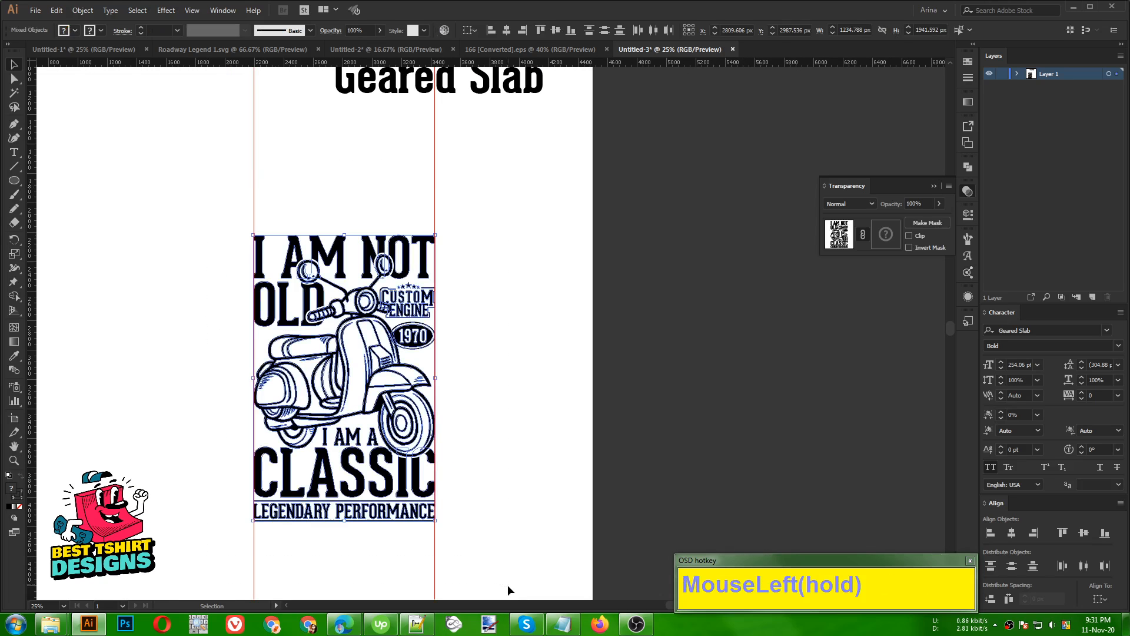
click(83, 11)
click(100, 150)
click(83, 10)
click(103, 138)
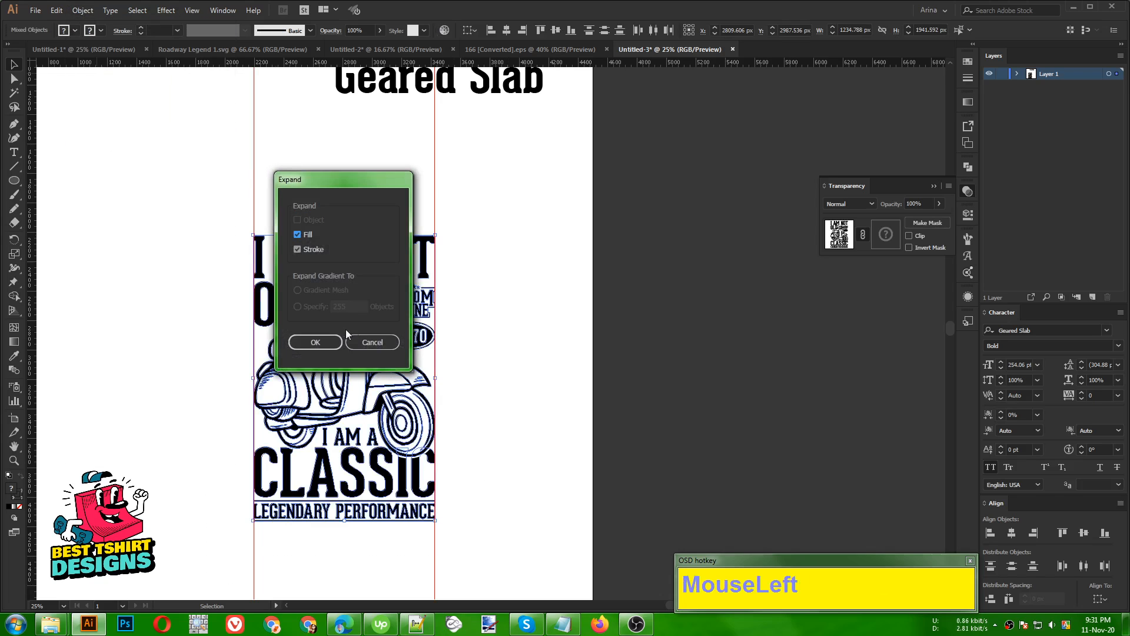
click(317, 338)
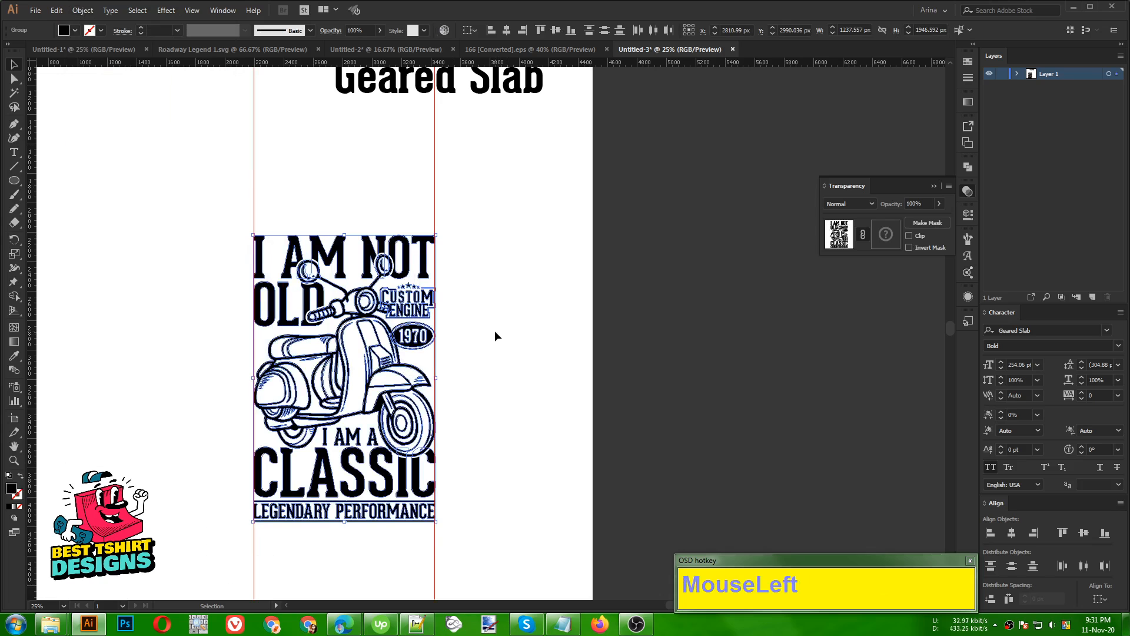
Open the opacity mask of the "I AM NOT OLD" lettering for editing, with nothing in it selected
click(495, 335)
alt+scroll(416, 311, up, 3)
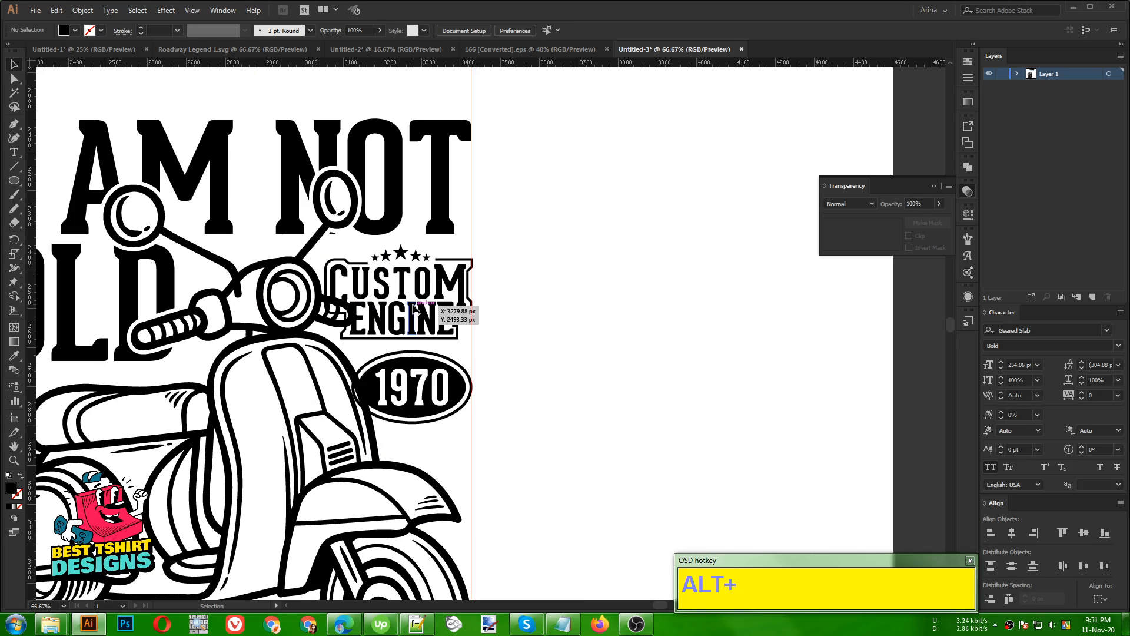
alt+scroll(416, 312, down, 1)
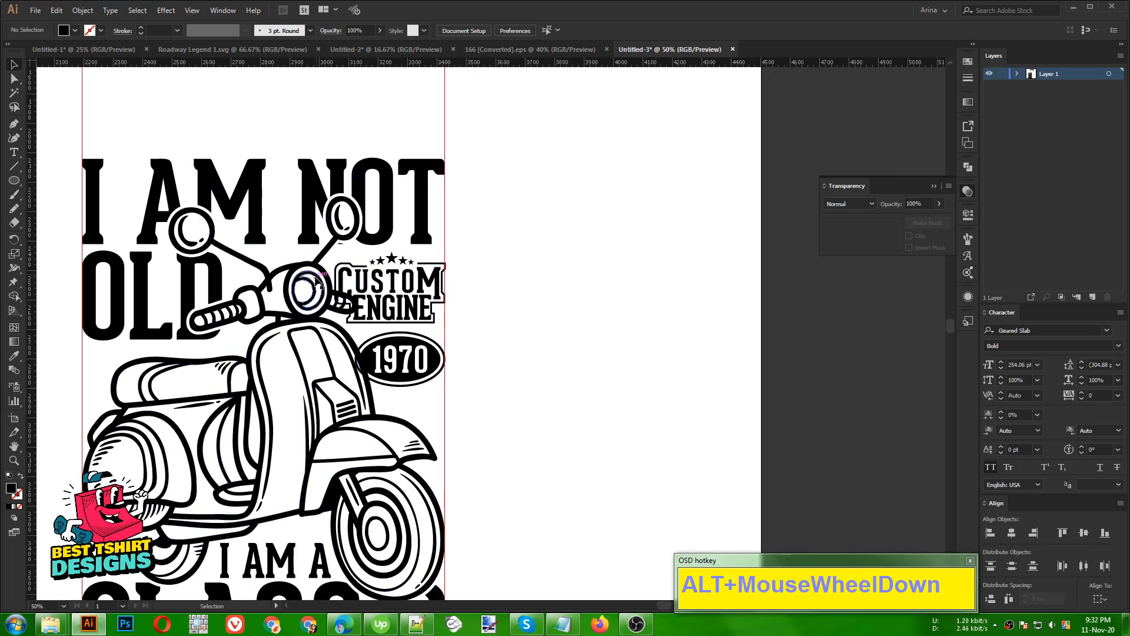
alt+scroll(328, 196, up, 2)
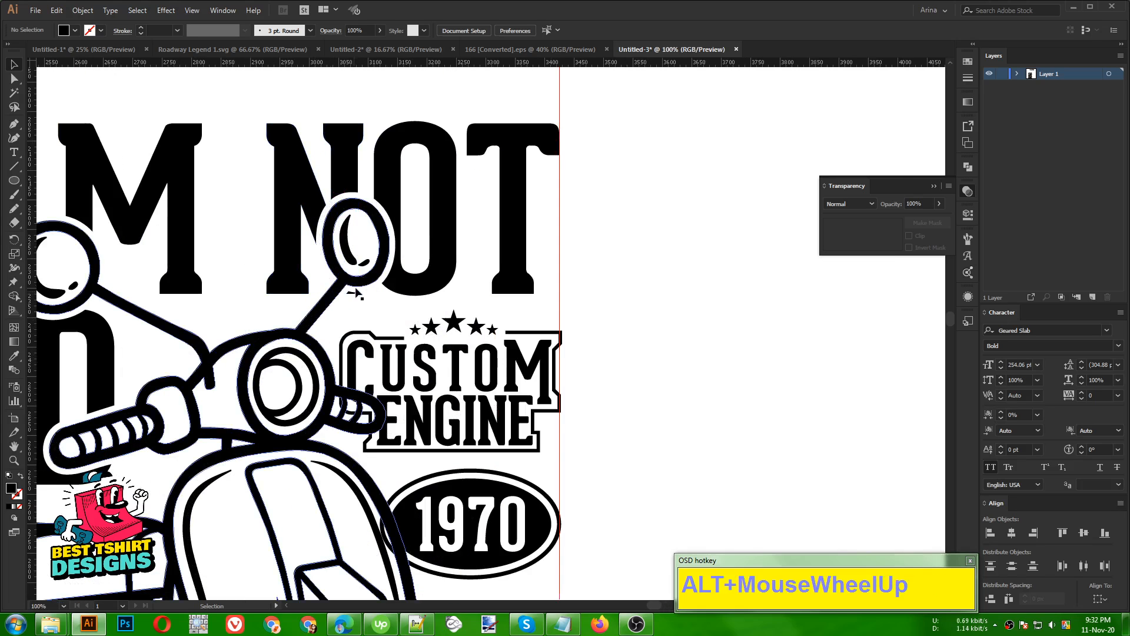
click(406, 288)
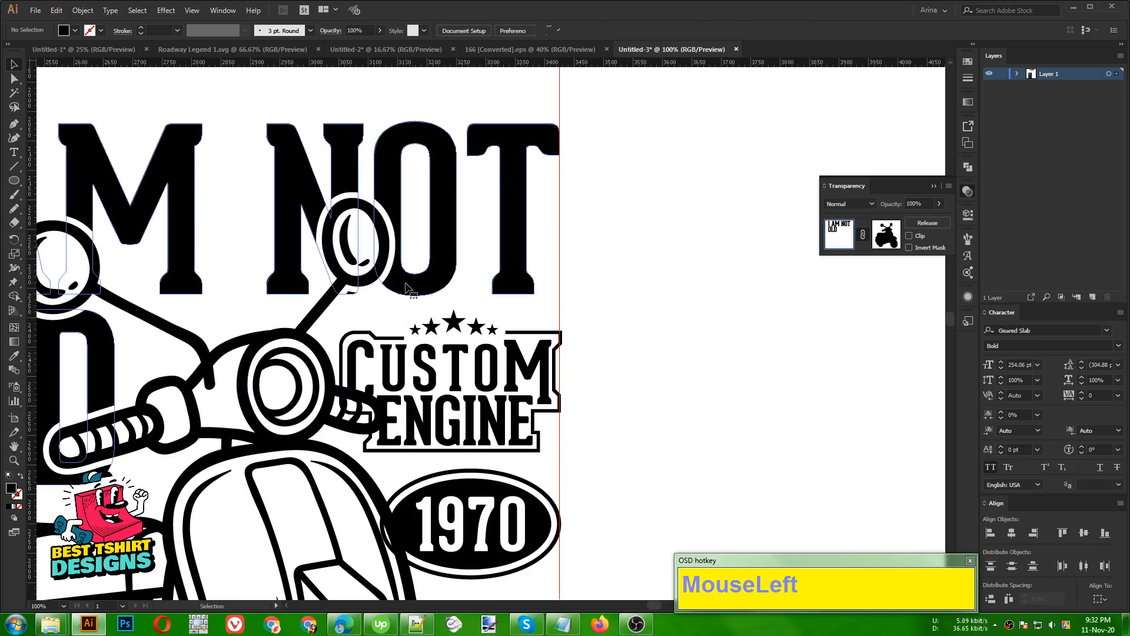
click(881, 245)
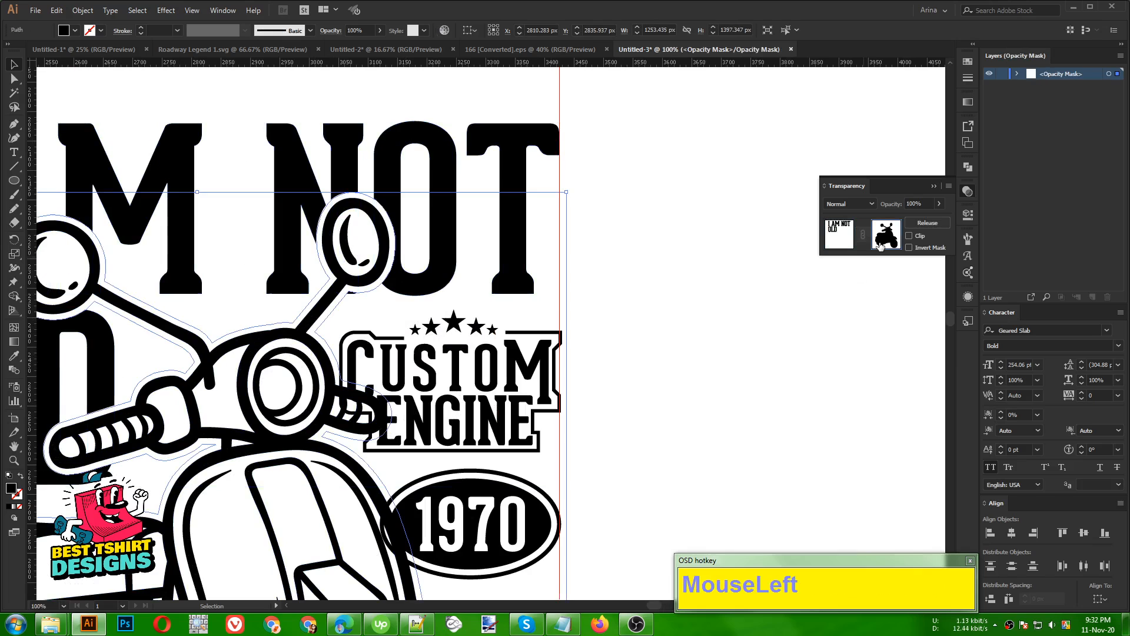
click(394, 306)
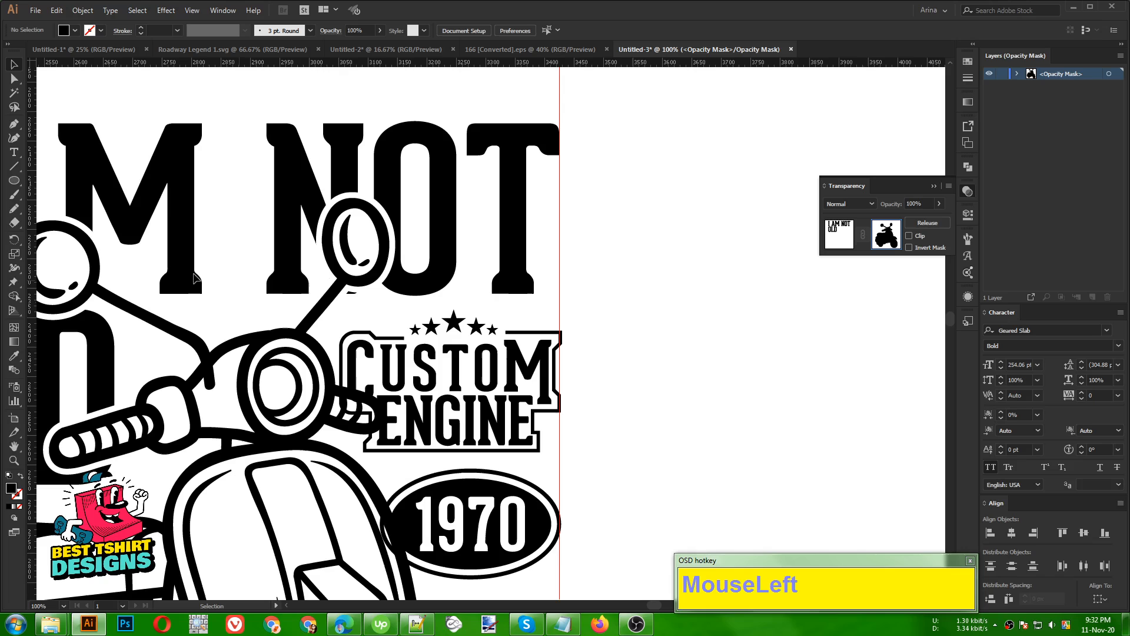
Add a black ellipse about 79 by 51 px to the mask over the lettering remnant below the right mirror, and exit mask editing
key(F10)
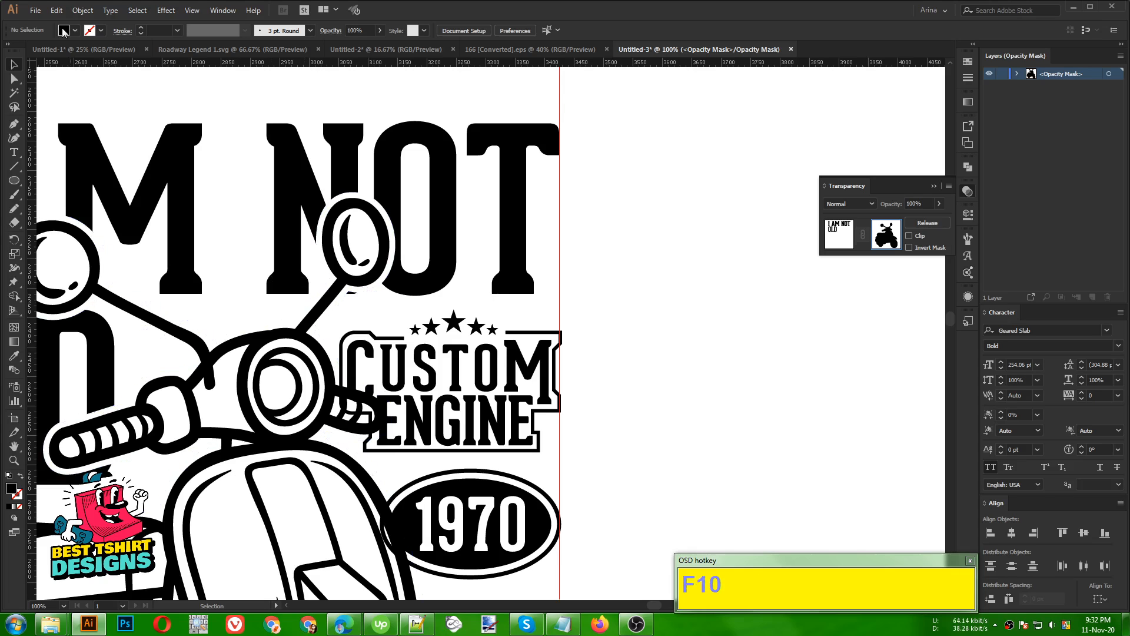
mouse_move(373, 306)
mouse_down()
mouse_move(377, 286)
mouse_move(334, 285)
mouse_up()
key(v)
click(466, 282)
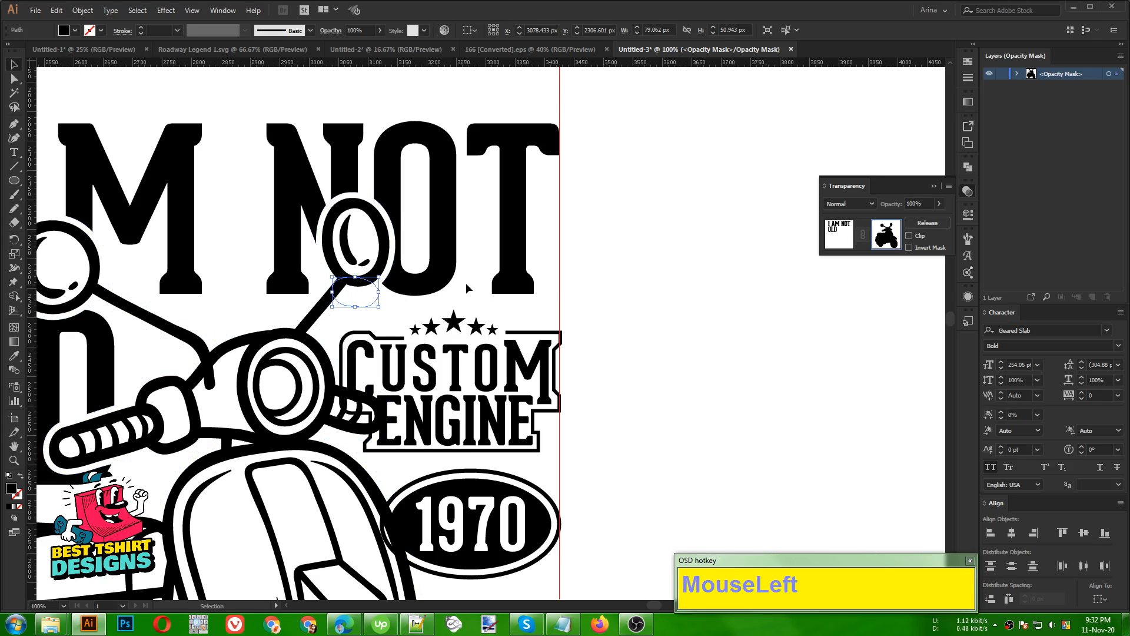
scroll(463, 268, down, 3)
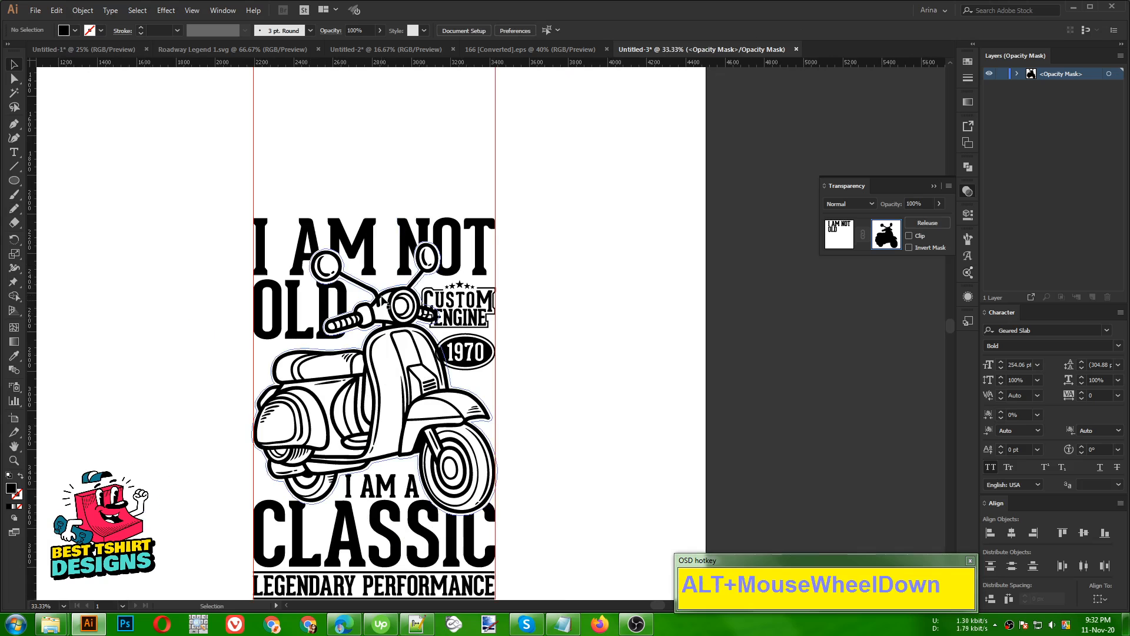
click(839, 234)
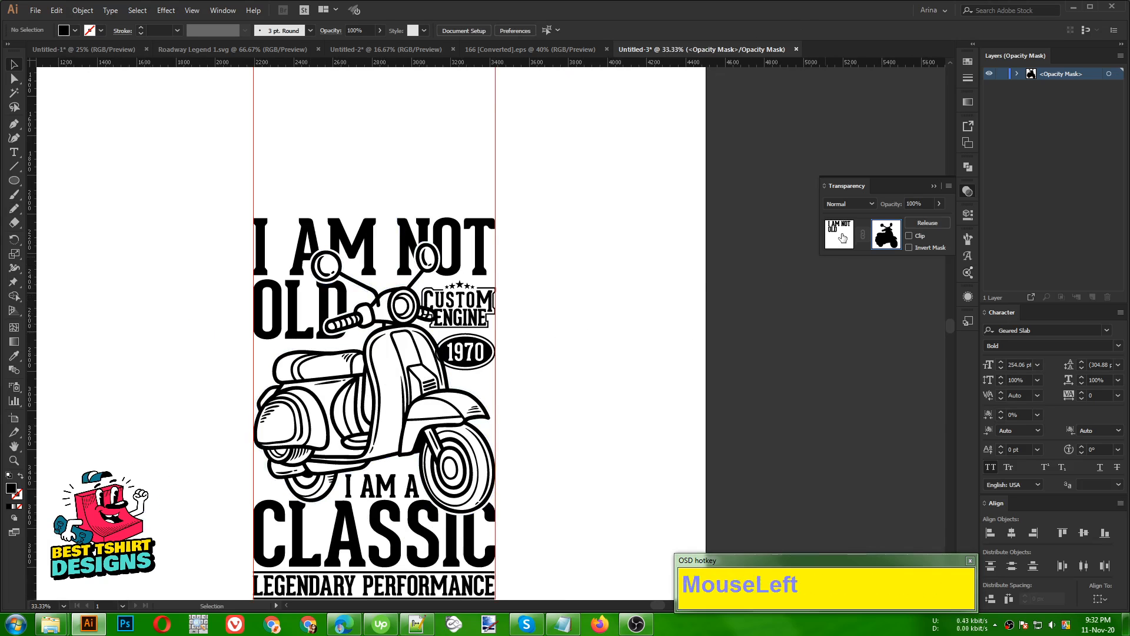
click(614, 287)
Select the "CUSTOM ENGINE" badge and the 1970 oval together and create an outward offset path around both
scroll(471, 287, up, 2)
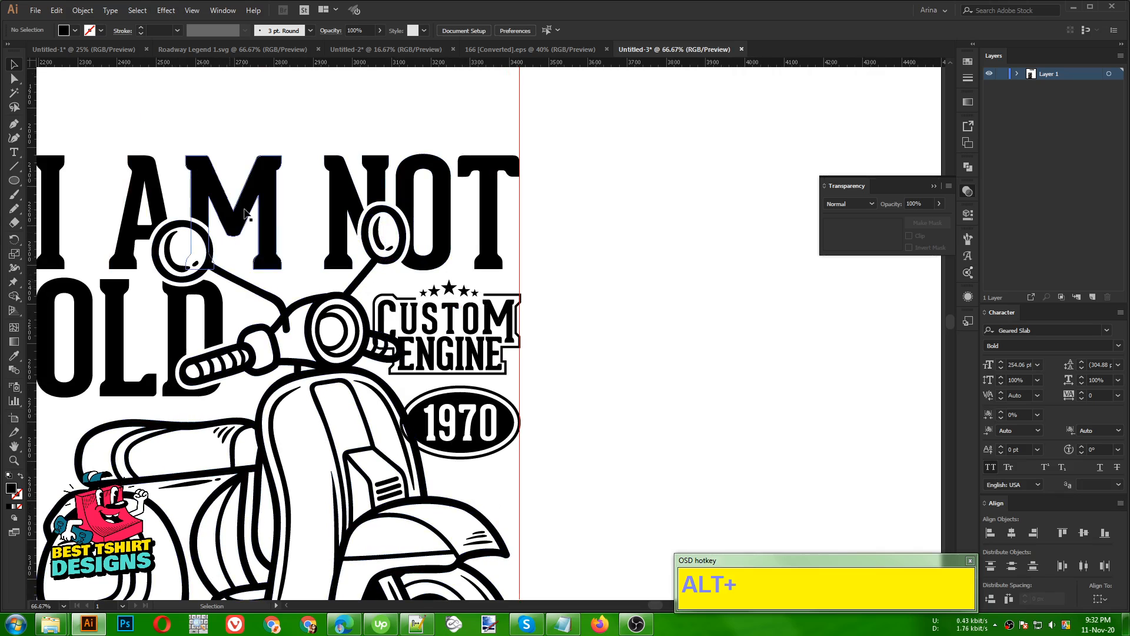
alt+scroll(405, 205, down, 1)
alt+scroll(405, 205, up, 1)
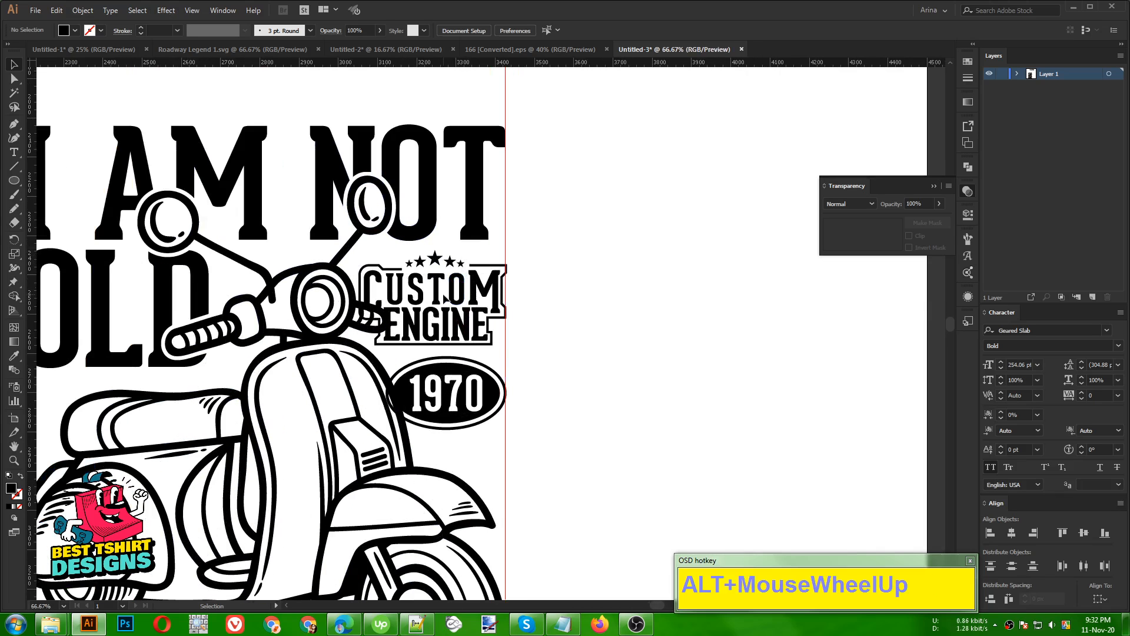
click(438, 293)
shift+click(436, 391)
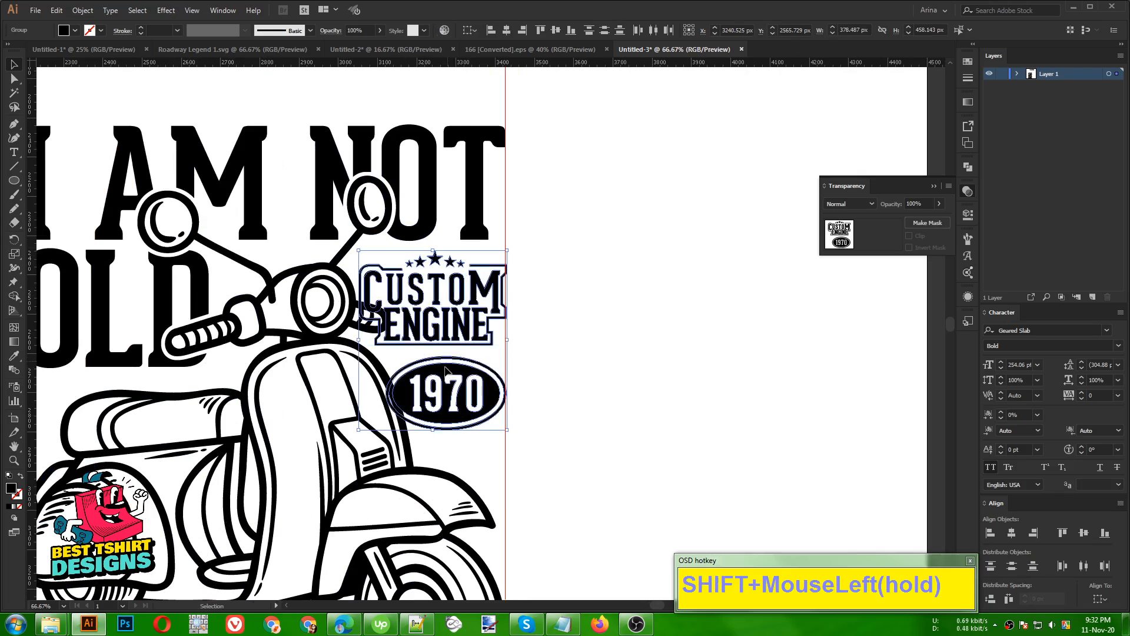
click(79, 10)
mouse_move(177, 281)
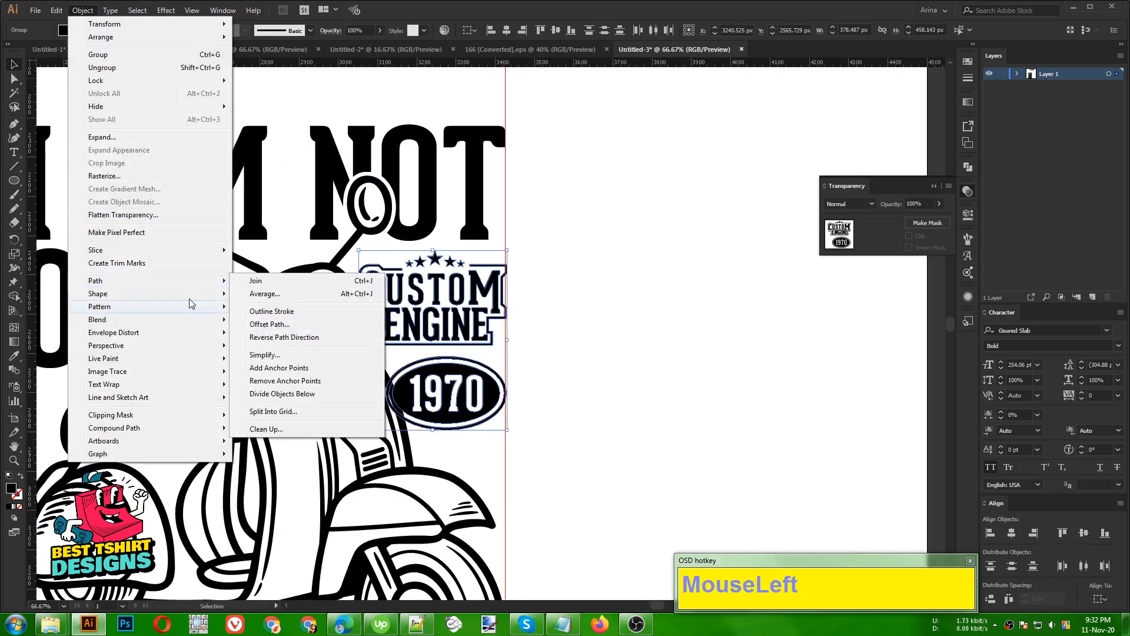
click(272, 324)
click(131, 168)
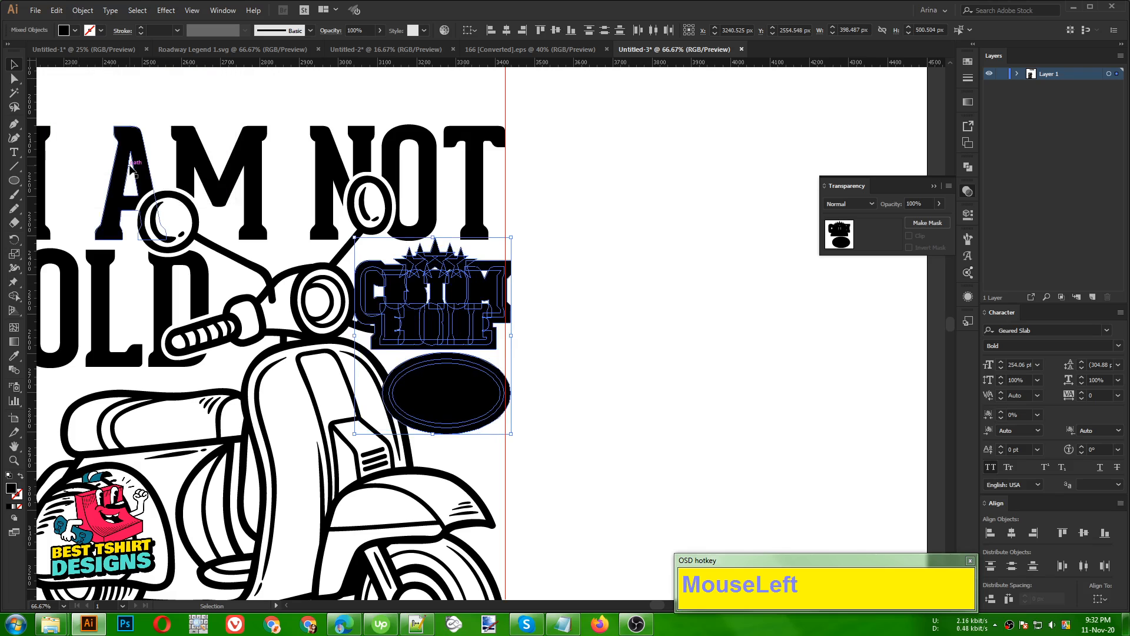
Undo the previous offset and create a tighter 5 px offset path around the "CUSTOM ENGINE" badge and the 1970 oval
key(ctrl+z)
click(82, 10)
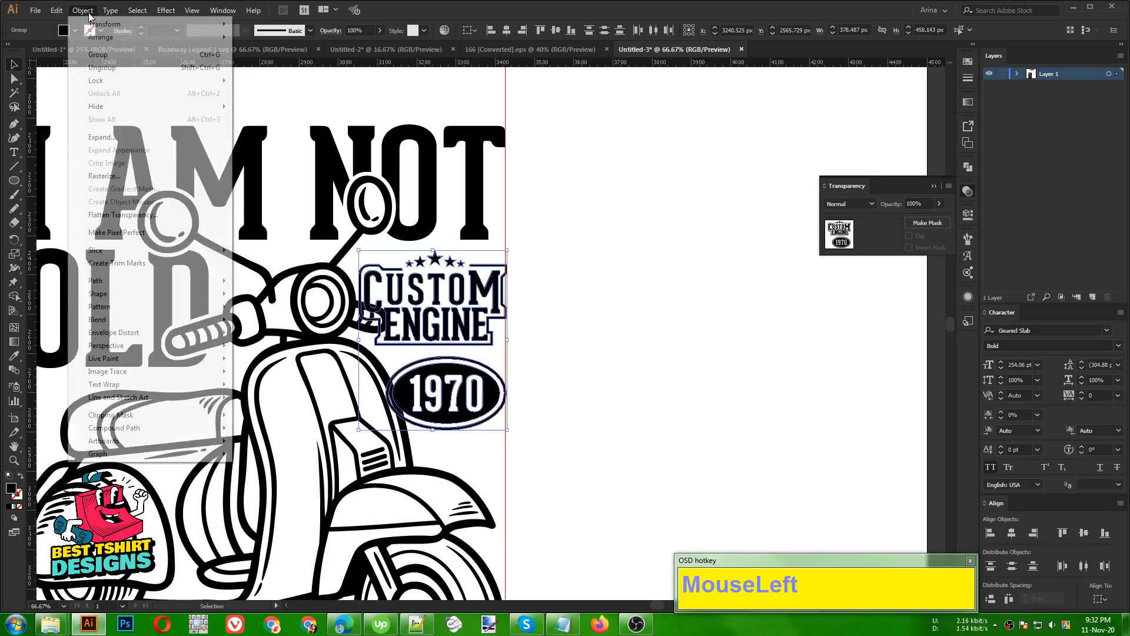
mouse_move(115, 280)
click(272, 324)
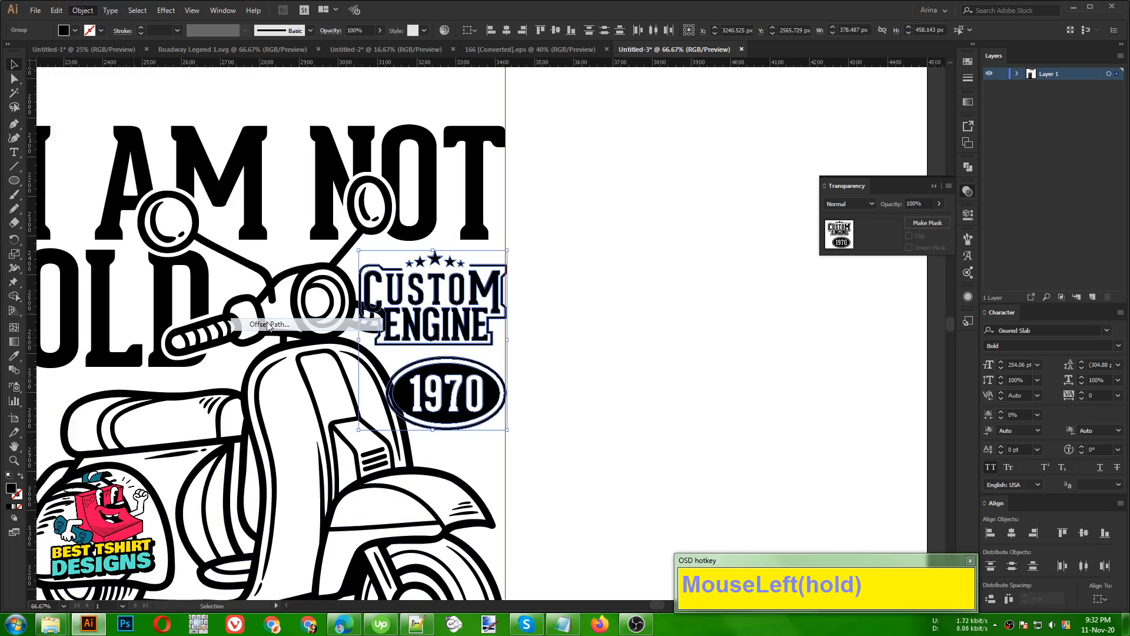
scroll(124, 104, down, 1)
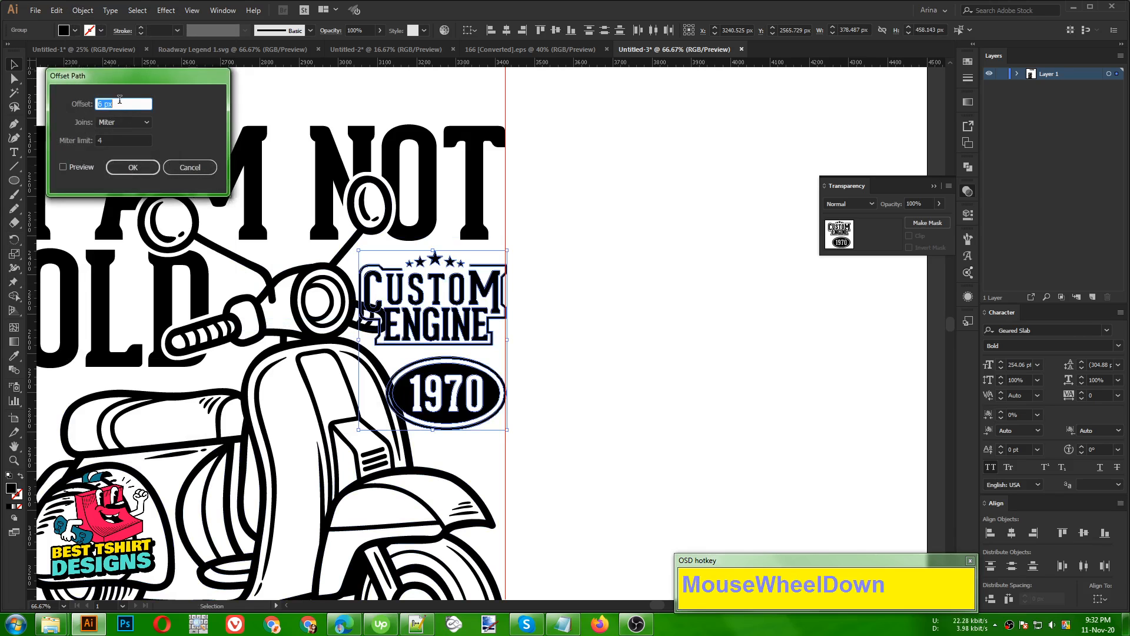
click(64, 167)
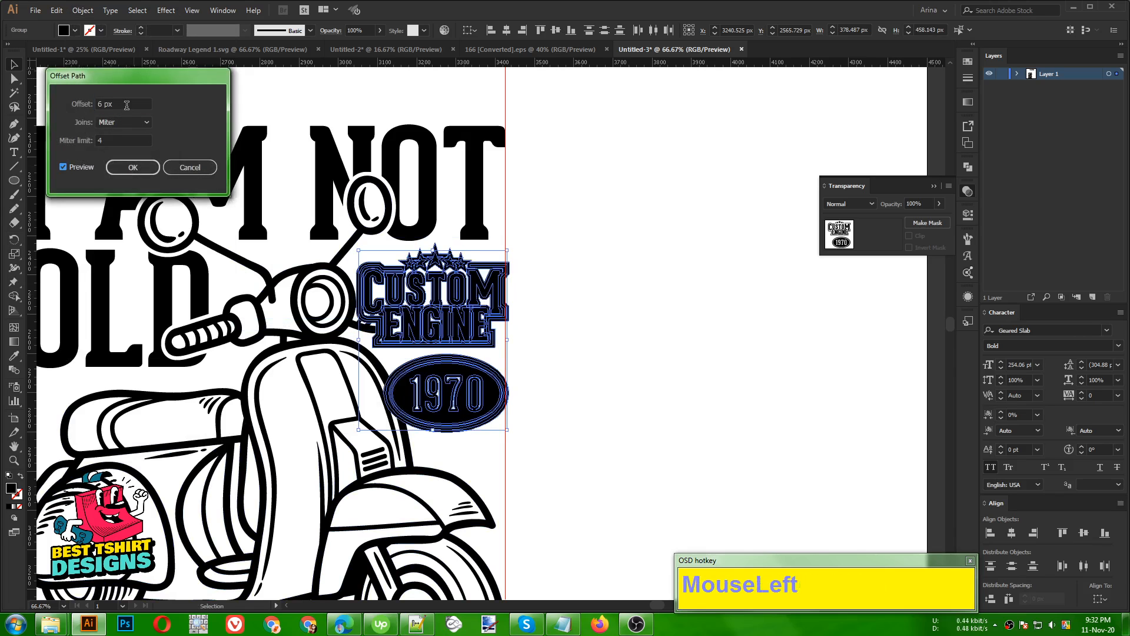
scroll(126, 105, down, 1)
click(133, 167)
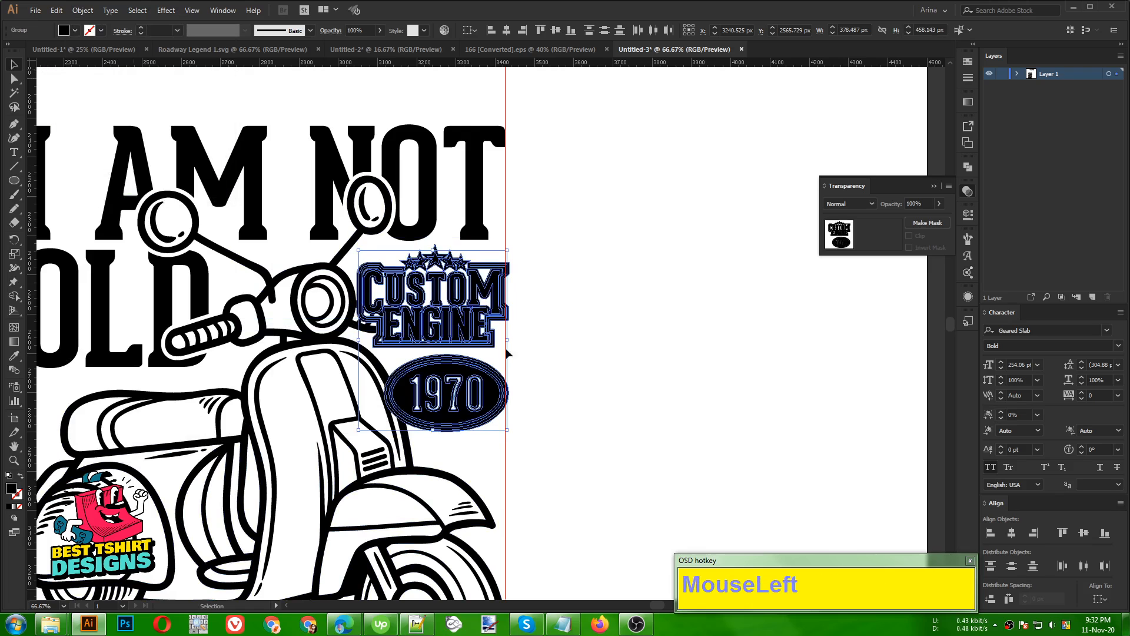
Cut the offset shapes and paste them in place into a new opacity mask on the scooter with clipping turned off
key(ctrl+x)
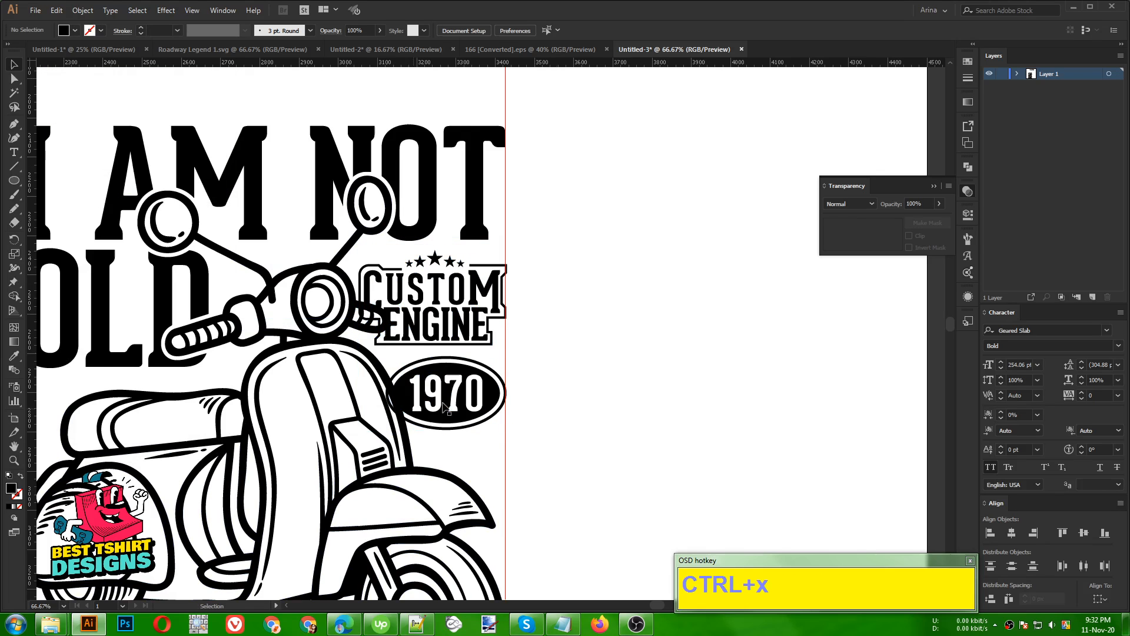
click(351, 405)
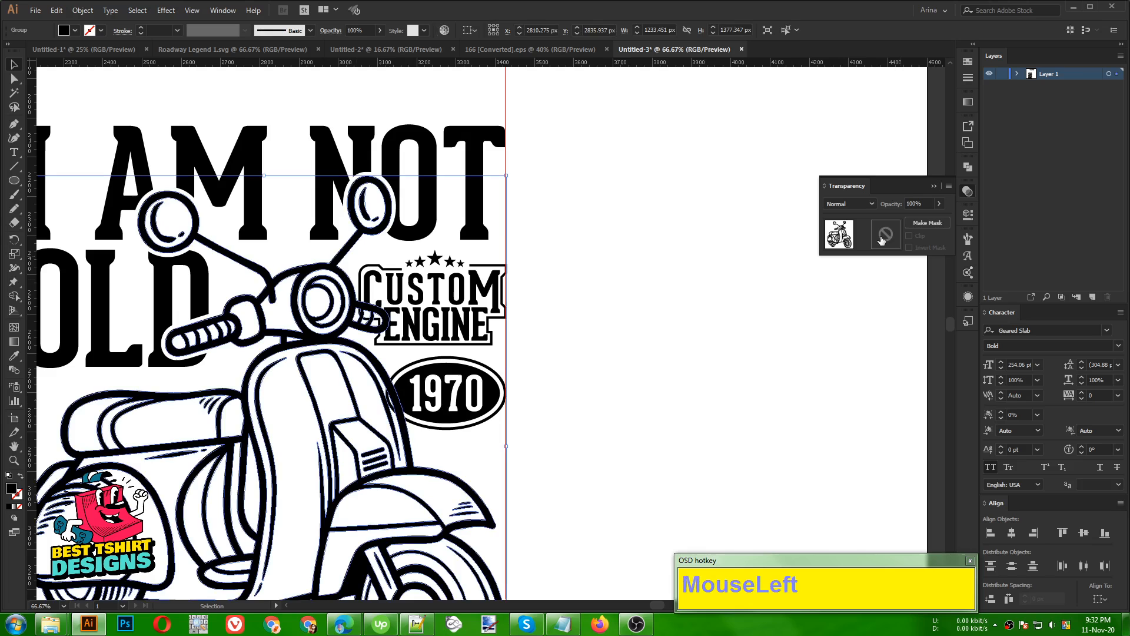
click(881, 239)
click(909, 237)
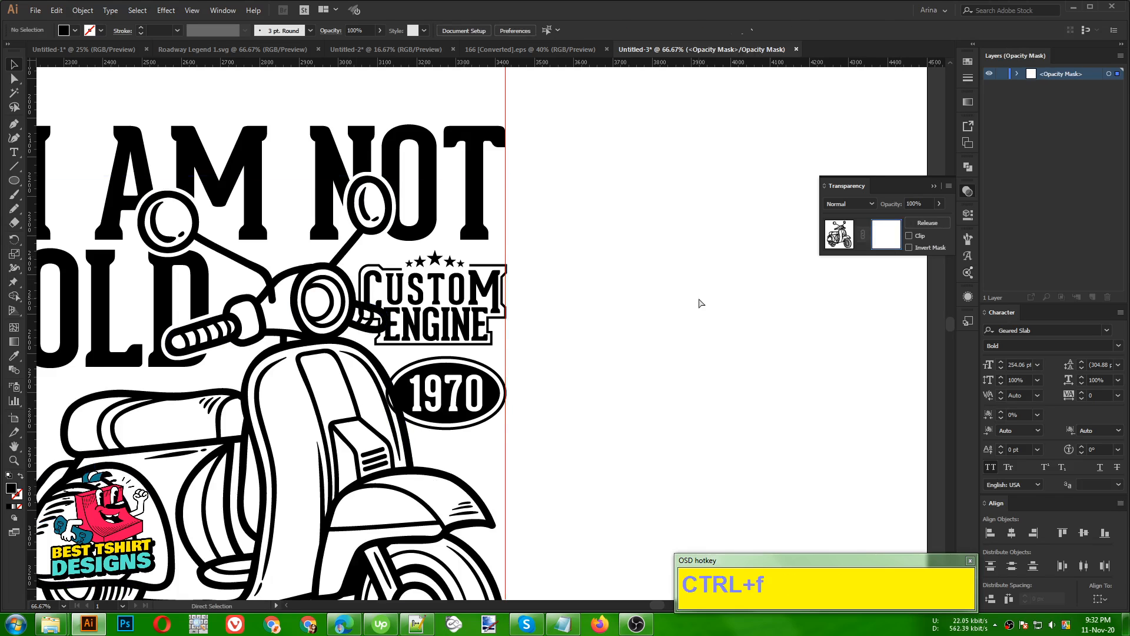
key(ctrl+f)
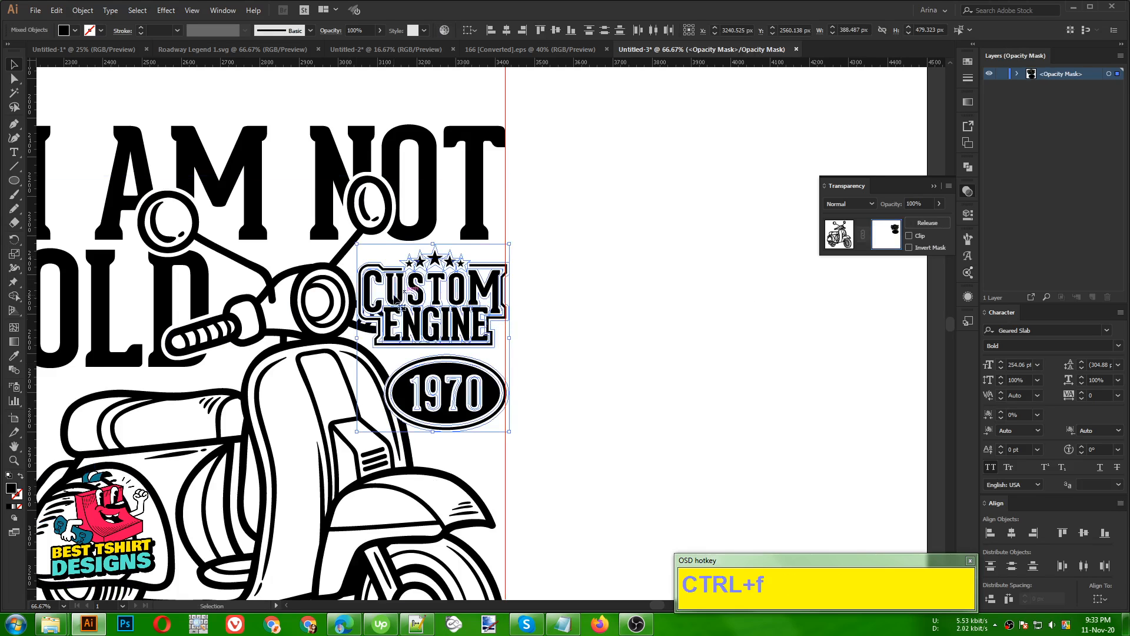
Merge the pasted badge outlines inside the scooter's opacity mask with the Pathfinder Merge operation and exit mask editing
click(967, 168)
click(876, 220)
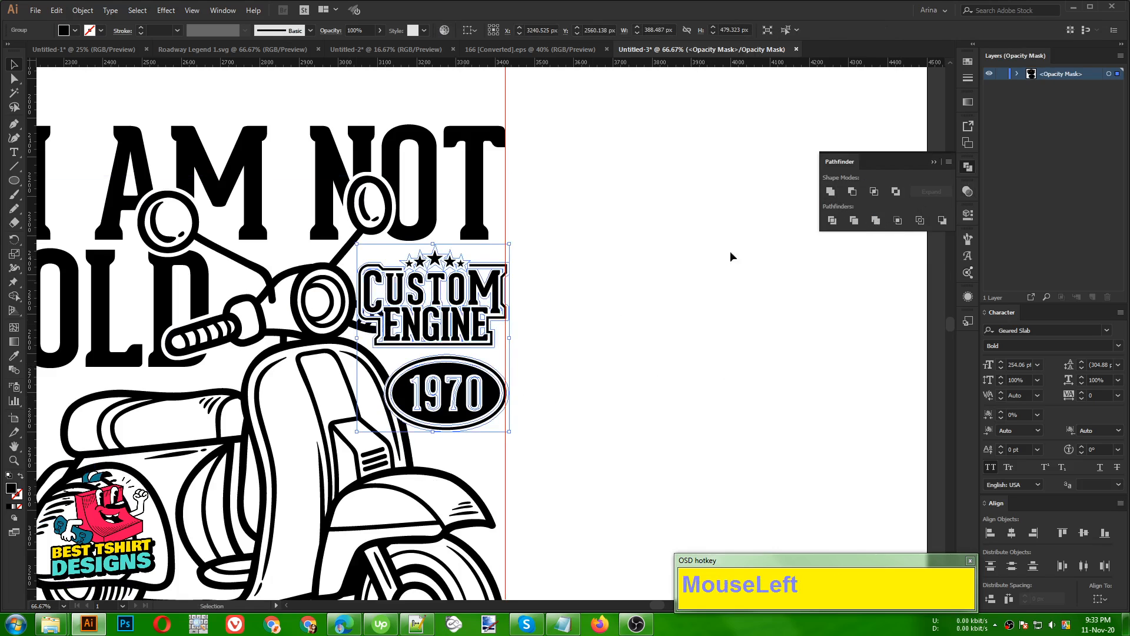
click(592, 323)
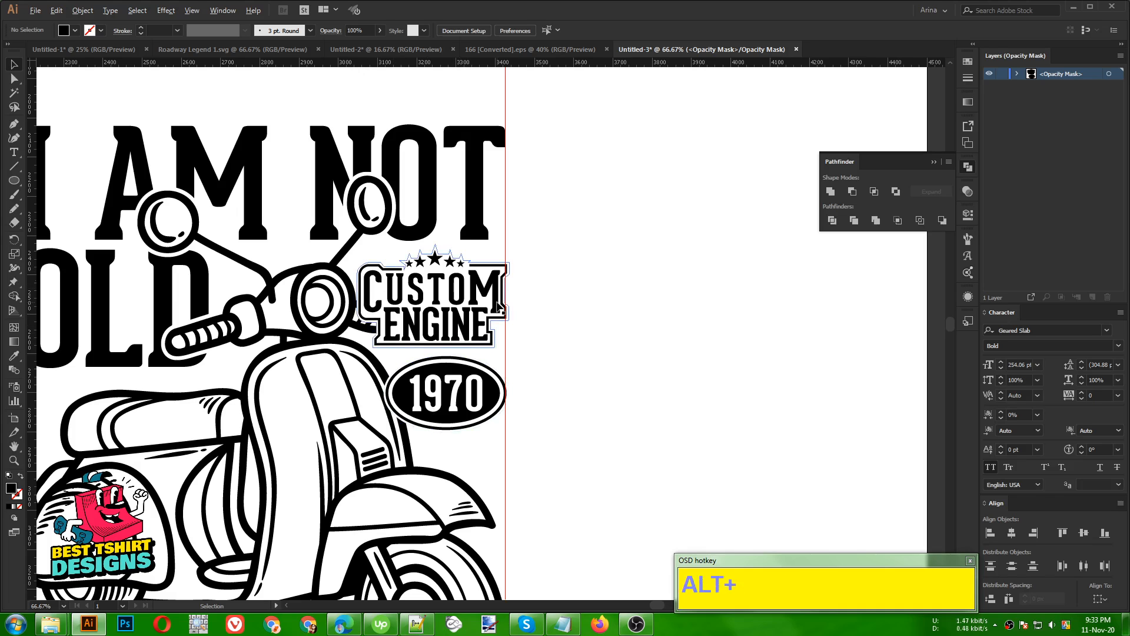
scroll(499, 306, down, 1)
click(968, 191)
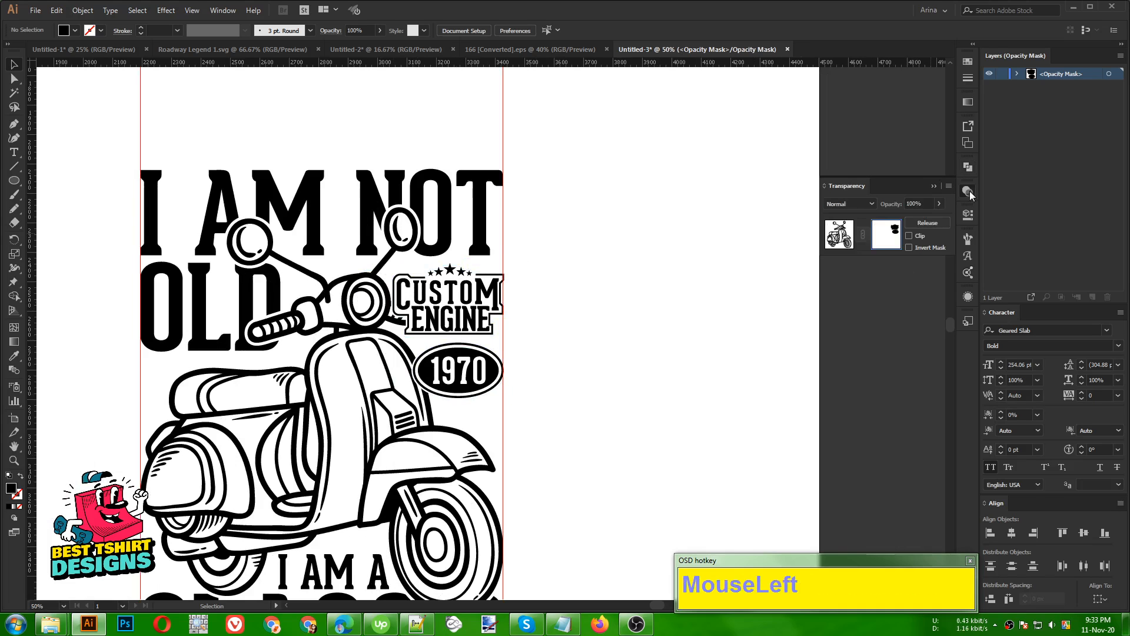
click(831, 233)
scroll(510, 305, down, 1)
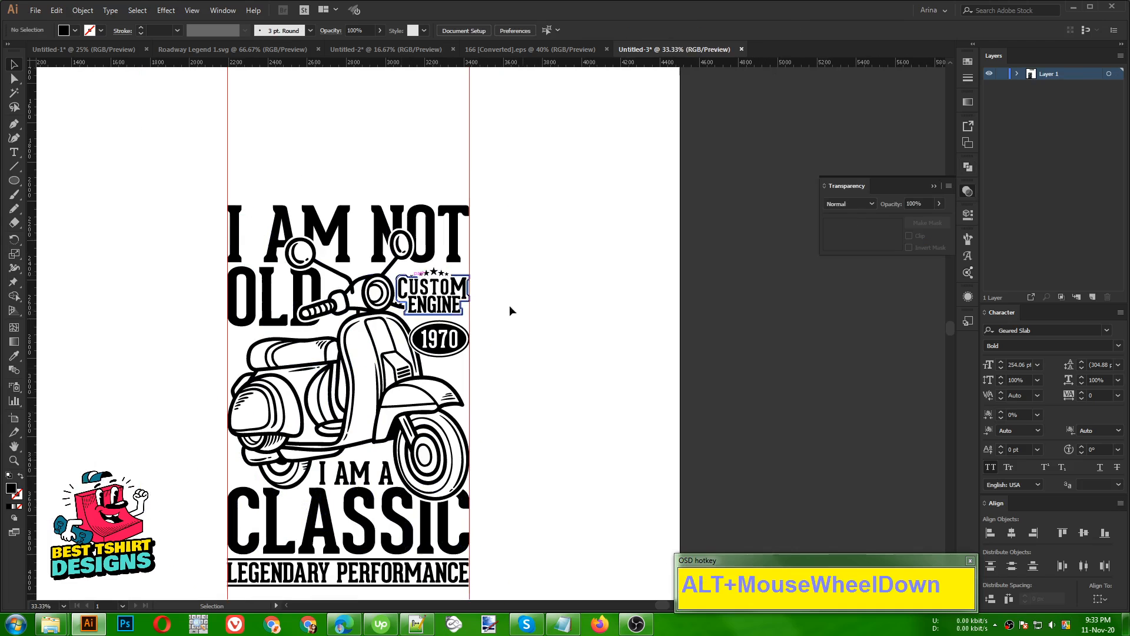
click(551, 313)
scroll(552, 313, down, 2)
click(552, 313)
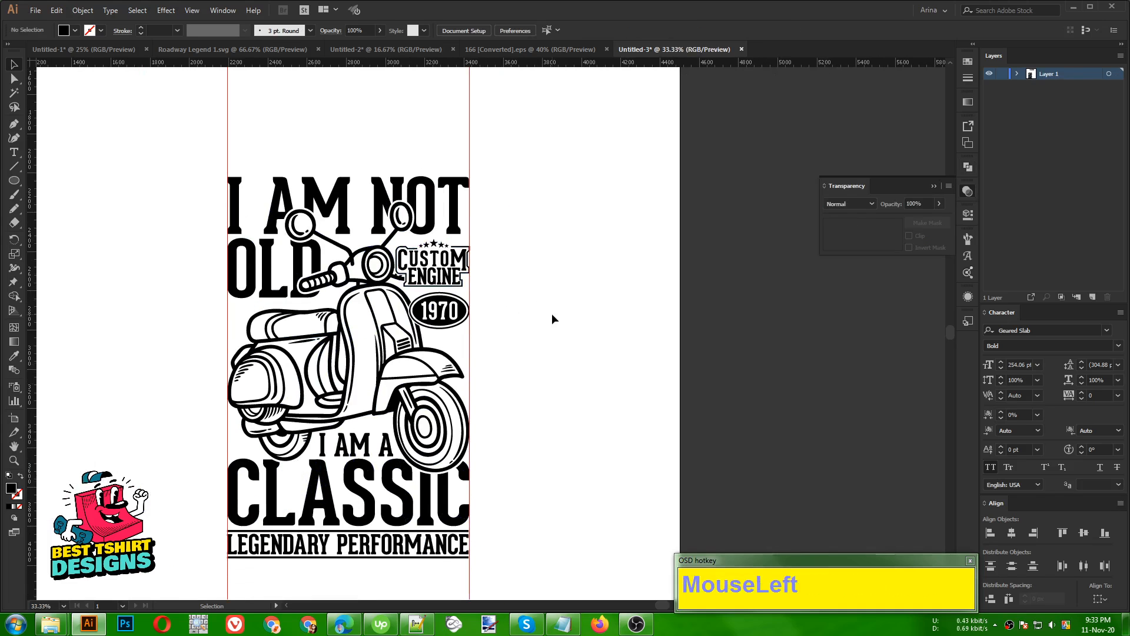
Scale the "I AM A" lettering from its centre to about 332 by 104 px and nudge it slightly up
scroll(351, 448, up, 3)
click(463, 453)
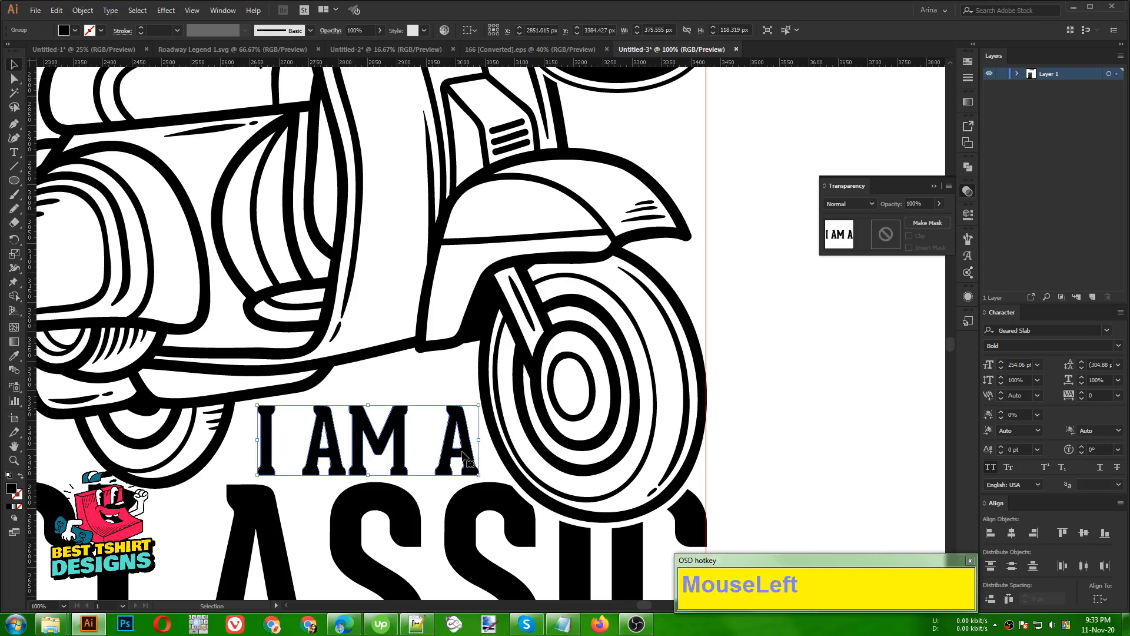
mouse_move(478, 440)
mouse_down()
mouse_move(495, 441)
mouse_move(466, 440)
mouse_up()
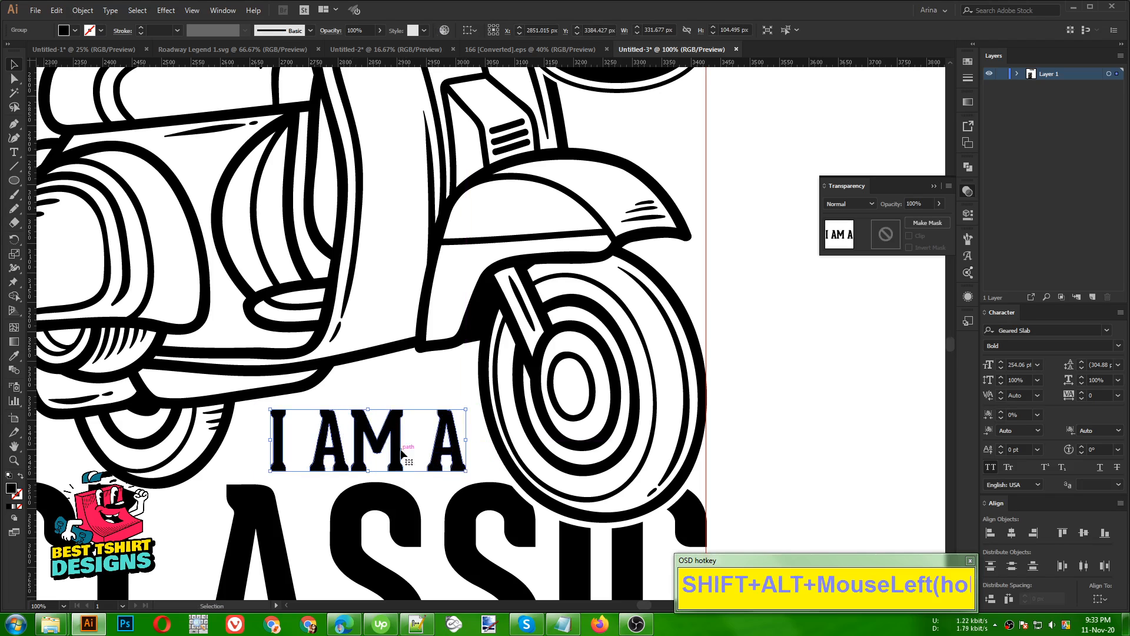
drag(398, 451, 396, 449)
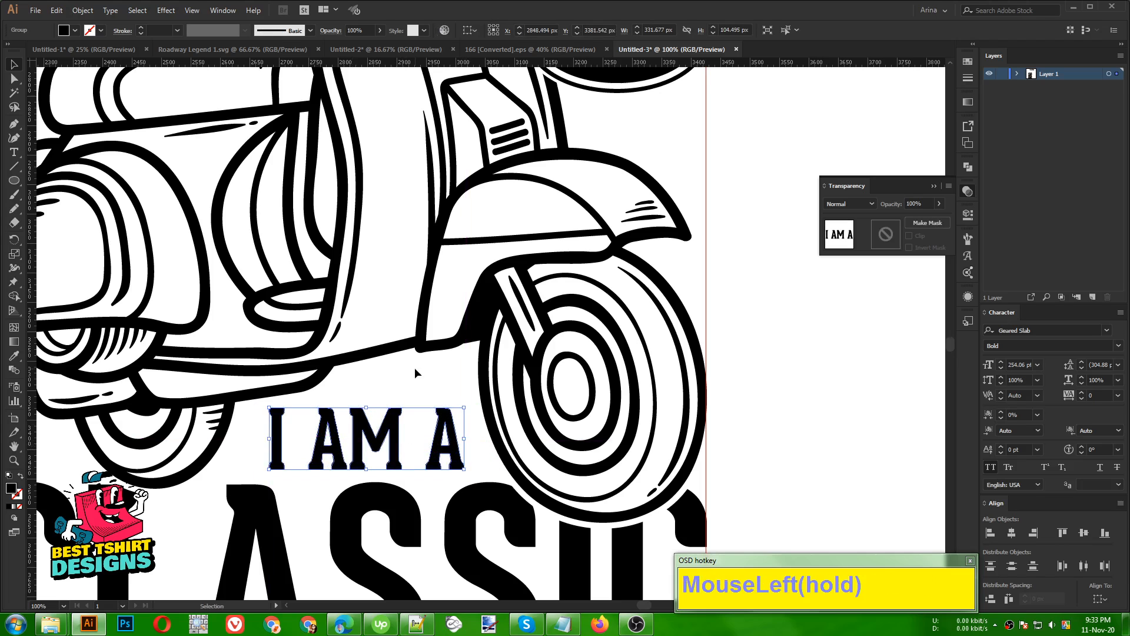
click(415, 367)
Draw a black dot about 26 px in diameter left of the "I AM A" lettering and copy it to the lettering's right side
click(14, 180)
alt+scroll(303, 453, up, 2)
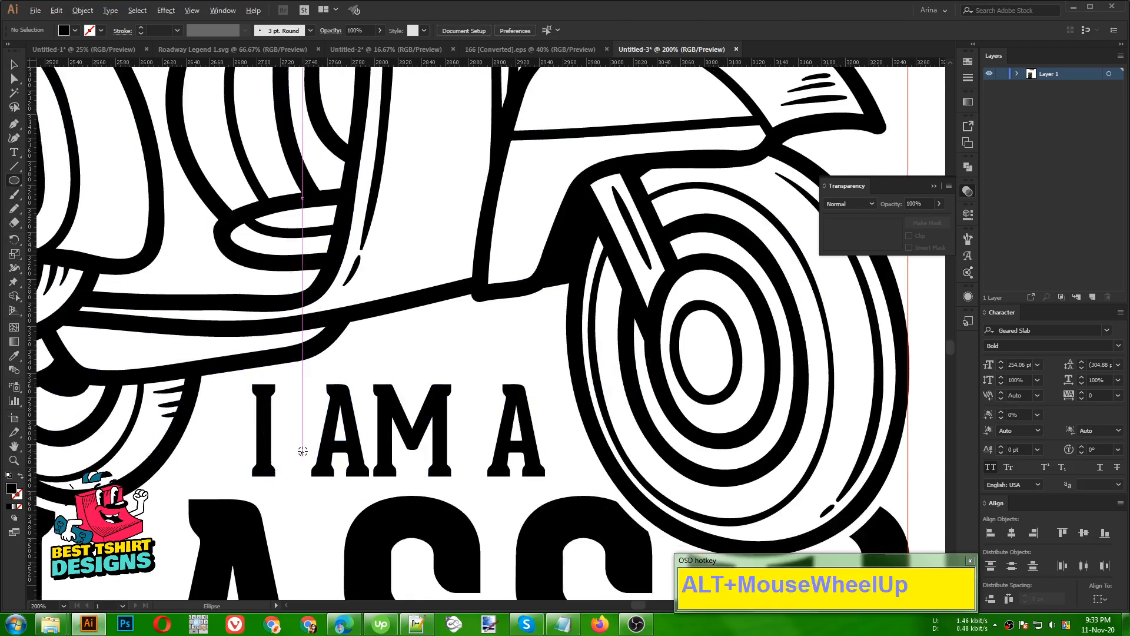
mouse_move(190, 411)
mouse_down()
mouse_move(221, 442)
mouse_move(194, 428)
mouse_up()
key(shift+v)
drag(197, 425, 640, 427)
Align both dots and the "I AM A" lettering on their vertical centres and distribute them evenly in the horizontal direction
key(shift)
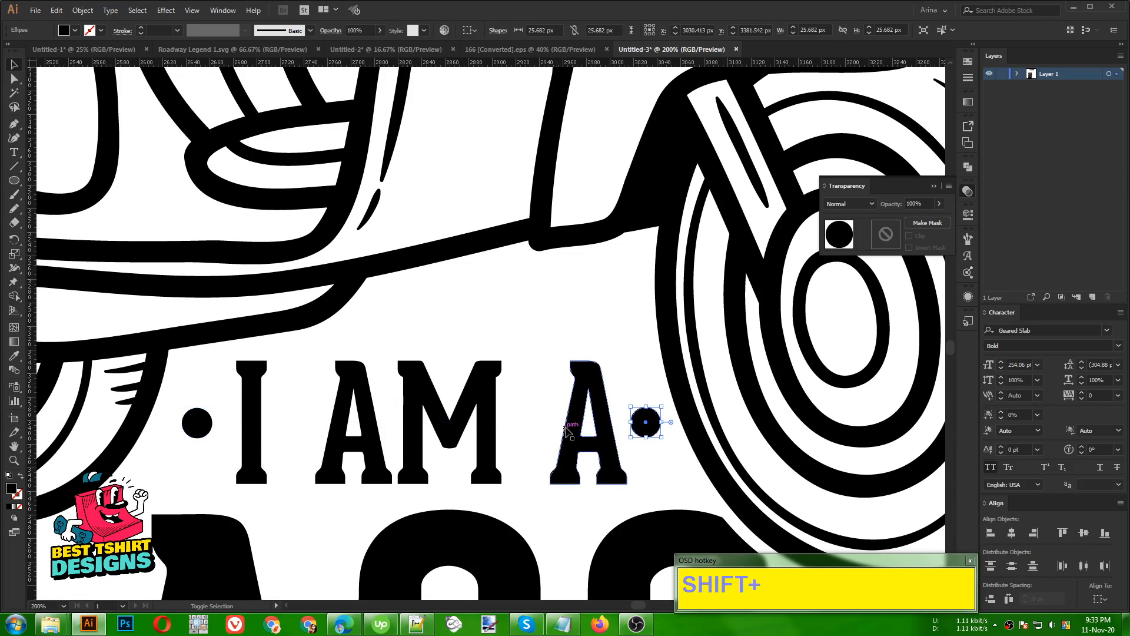
shift+click(567, 432)
shift+click(213, 431)
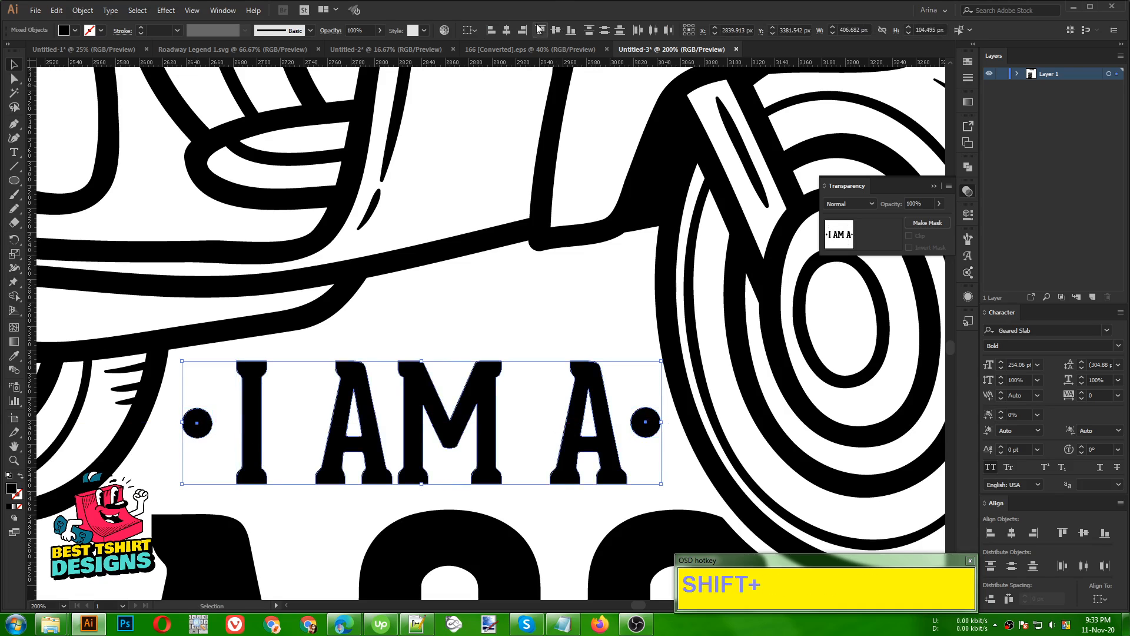
click(556, 31)
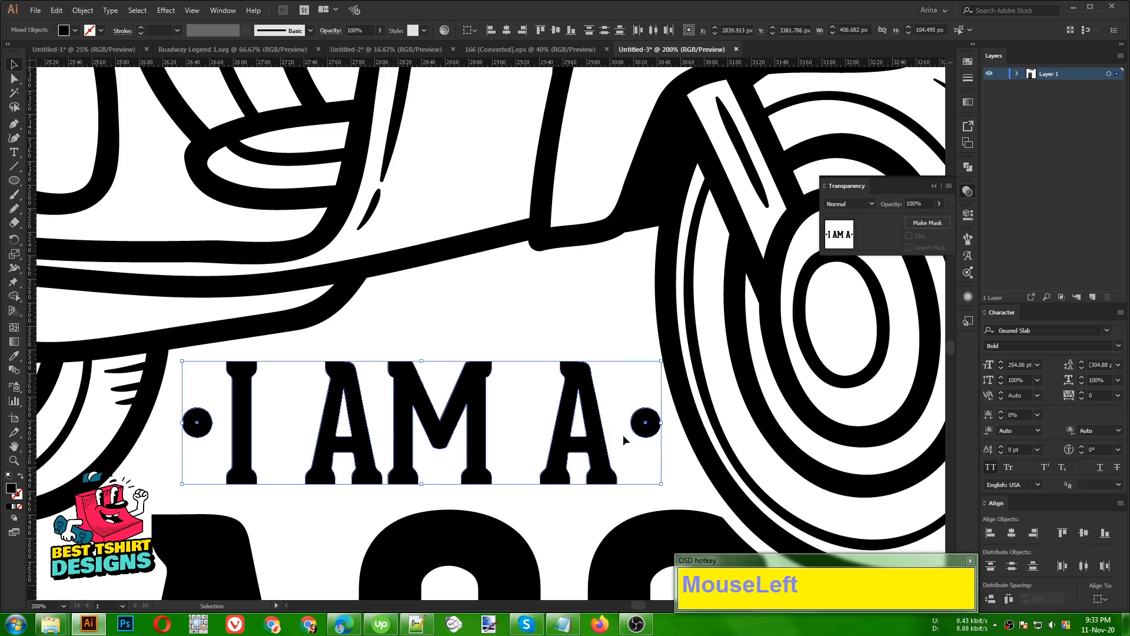
scroll(355, 338, down, 2)
click(409, 330)
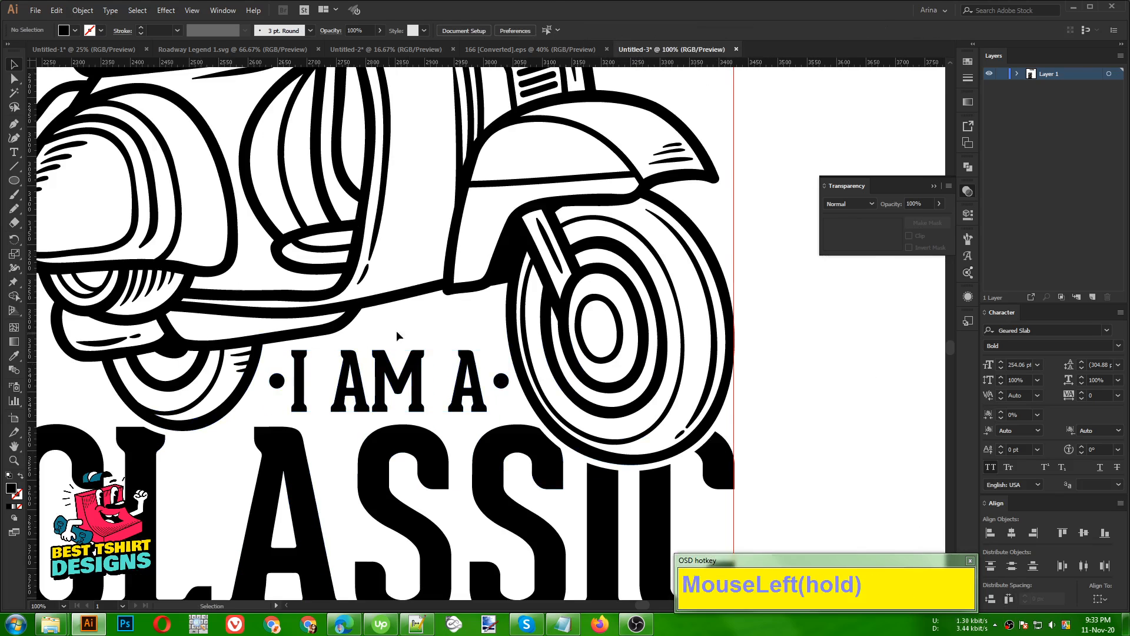
Try to delete the two vertical guides bordering the design
scroll(312, 350, down, 2)
alt+scroll(313, 354, down, 1)
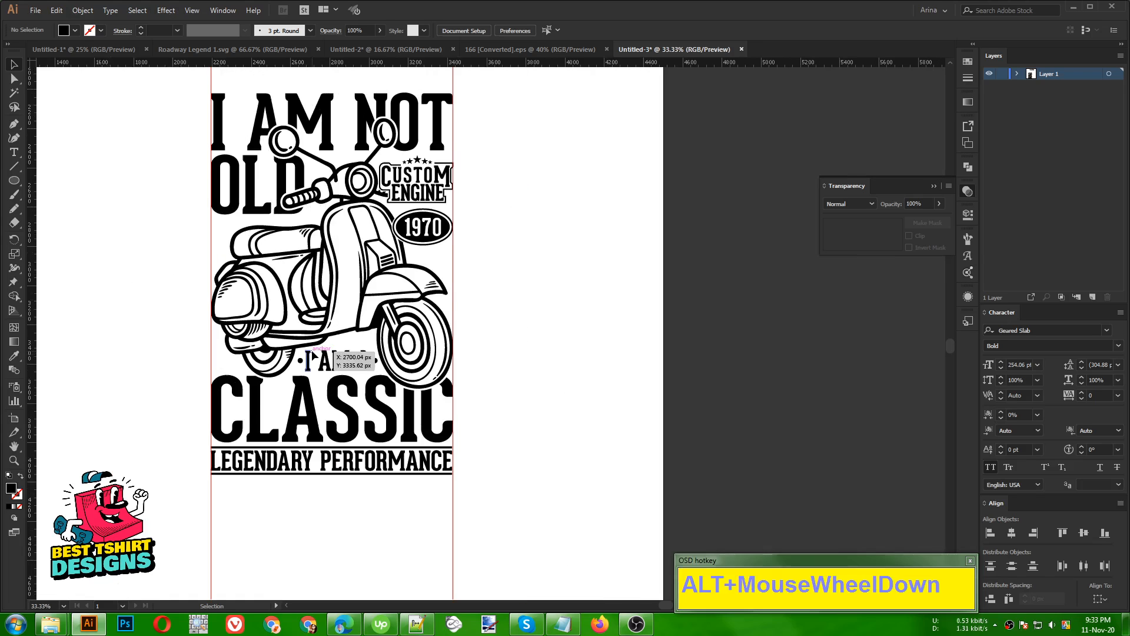
click(506, 359)
scroll(492, 361, up, 2)
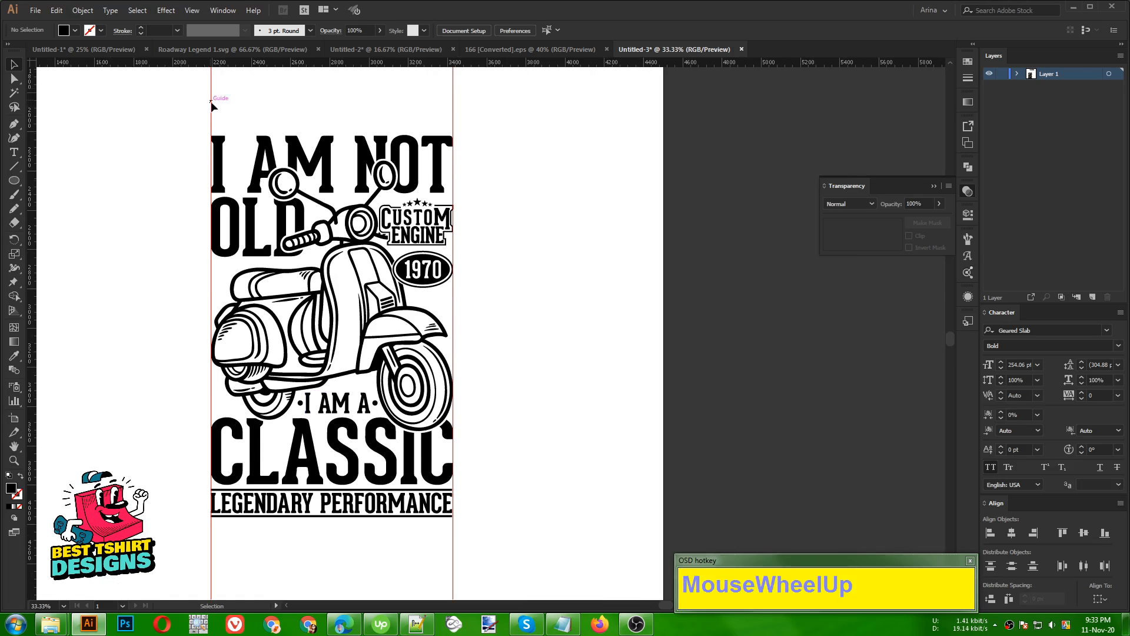
drag(201, 87, 503, 107)
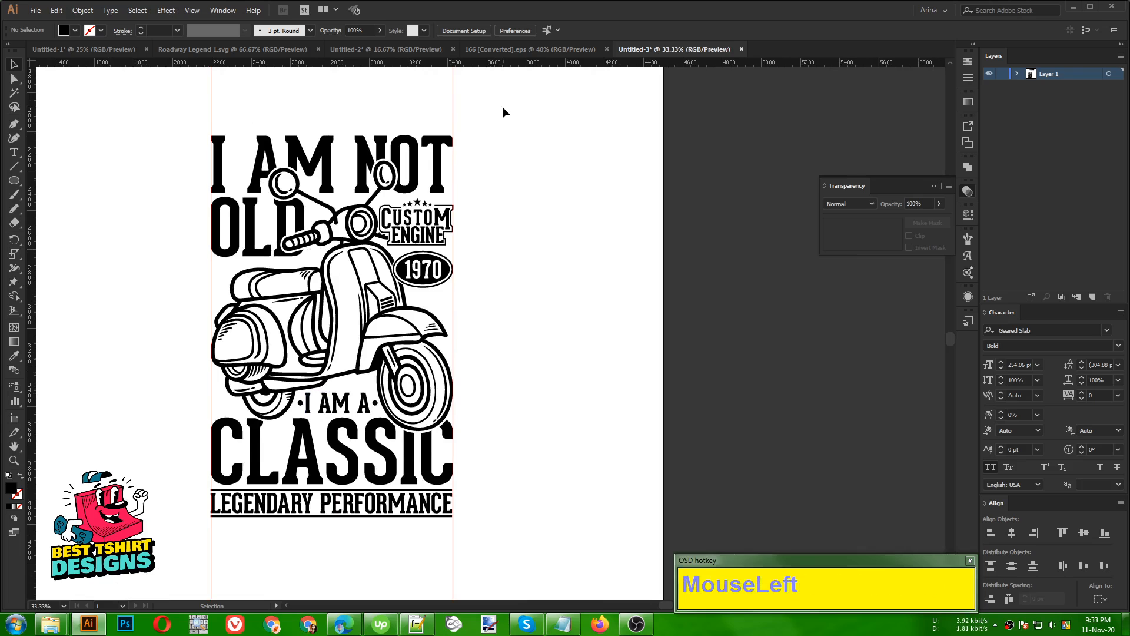
key(Delete)
Unlock the guides and delete both vertical guides above the design
right_click(211, 96)
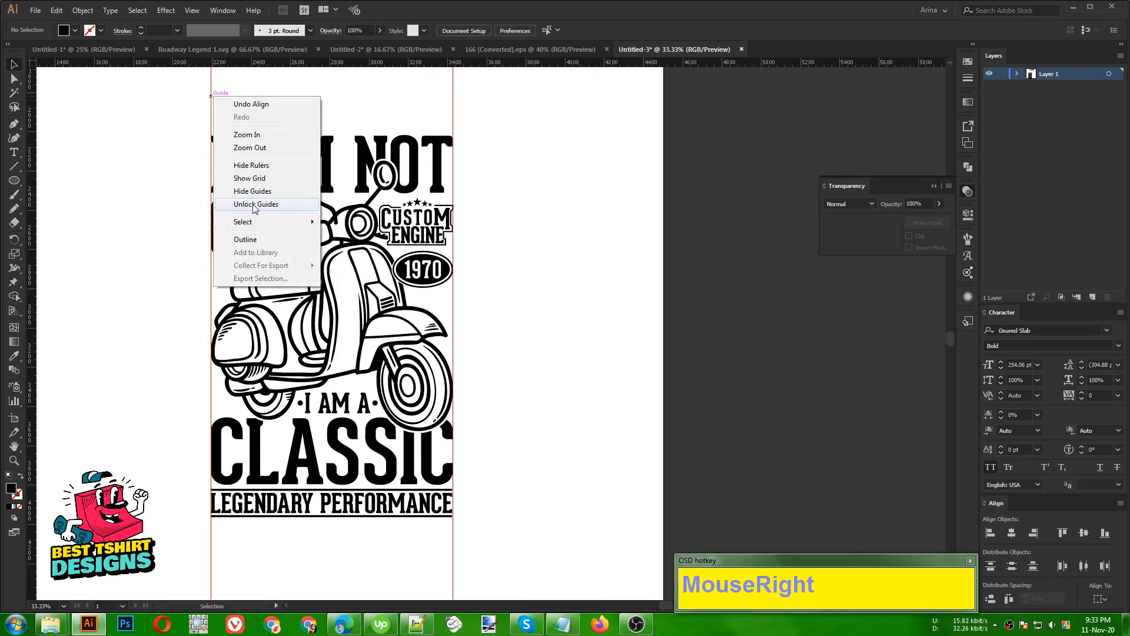
click(254, 205)
click(574, 235)
scroll(547, 229, up, 1)
click(180, 103)
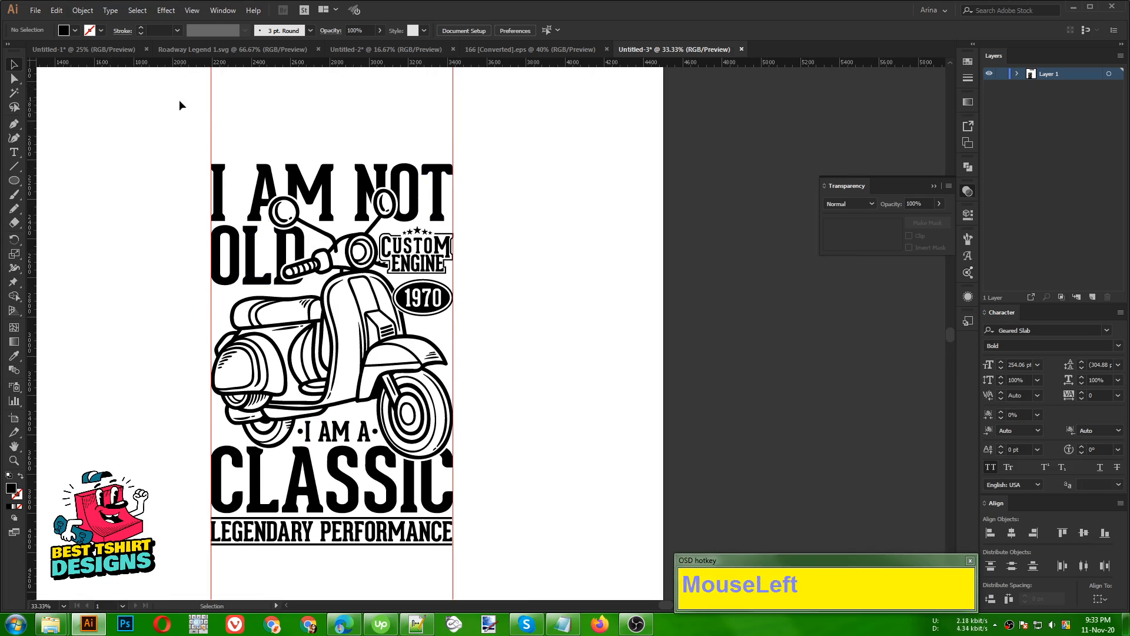
drag(179, 105, 573, 154)
key(Delete)
Select the whole scooter design and place a duplicate of it side by side with the original
alt+scroll(626, 232, down, 1)
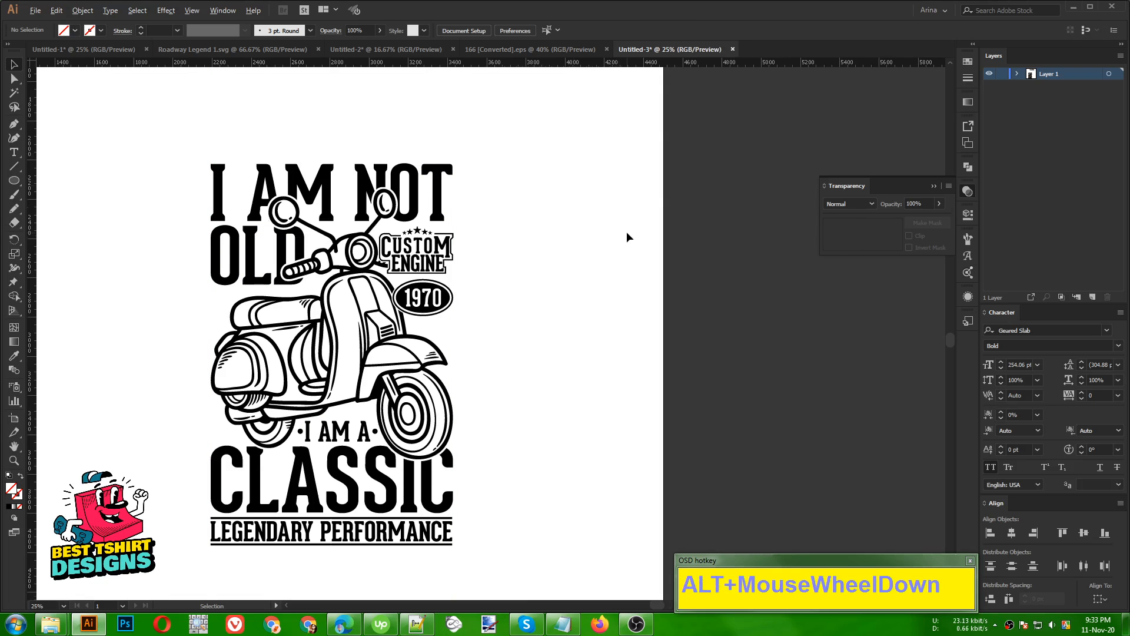
drag(264, 146, 592, 526)
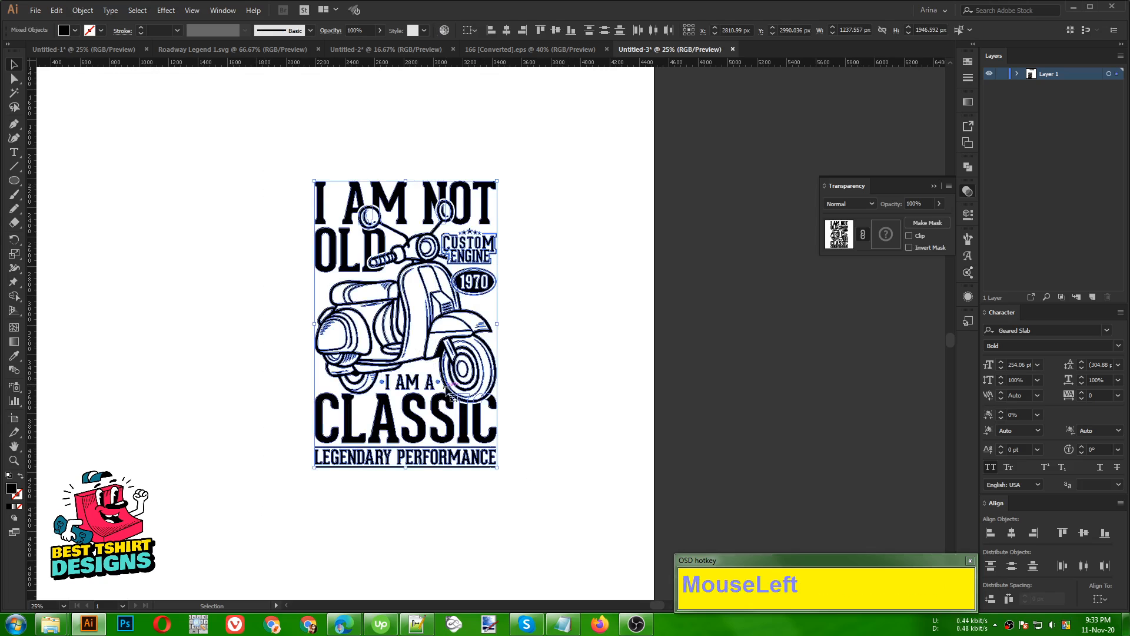
mouse_move(474, 383)
mouse_down()
mouse_move(262, 387)
mouse_move(476, 387)
mouse_up()
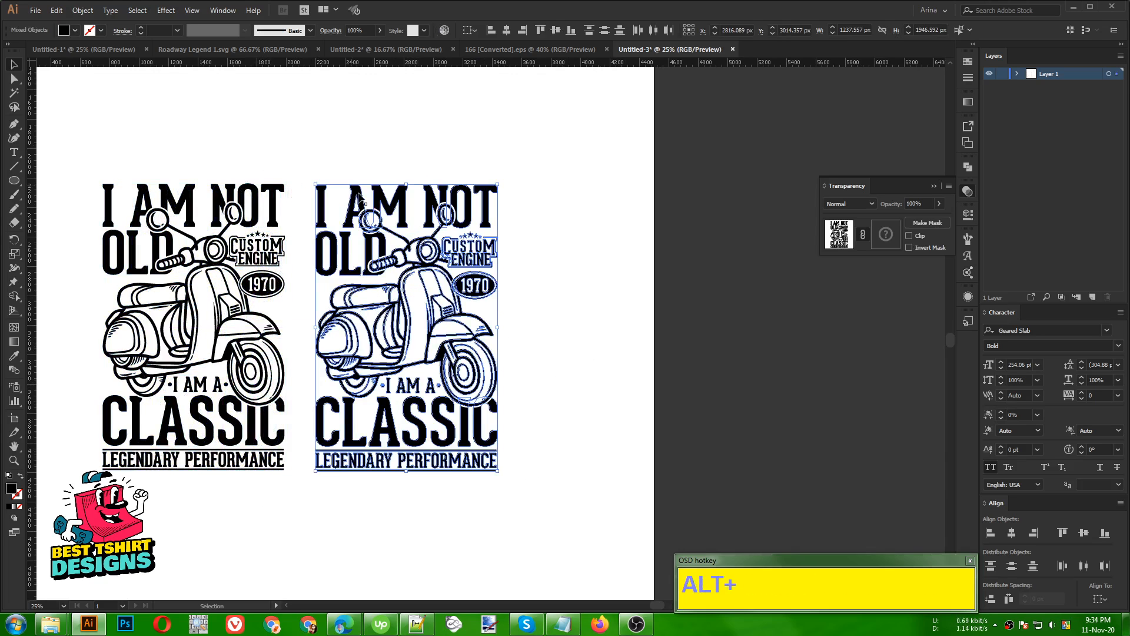
Shear the duplicate scooter design by -10° along the vertical axis
click(85, 11)
mouse_move(105, 24)
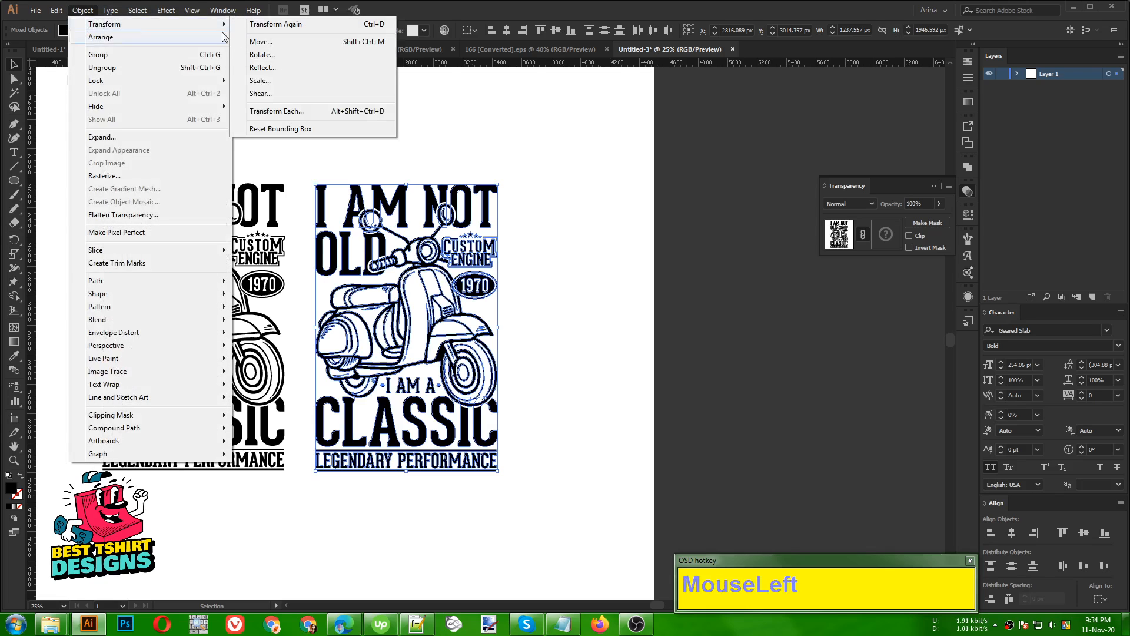
click(263, 94)
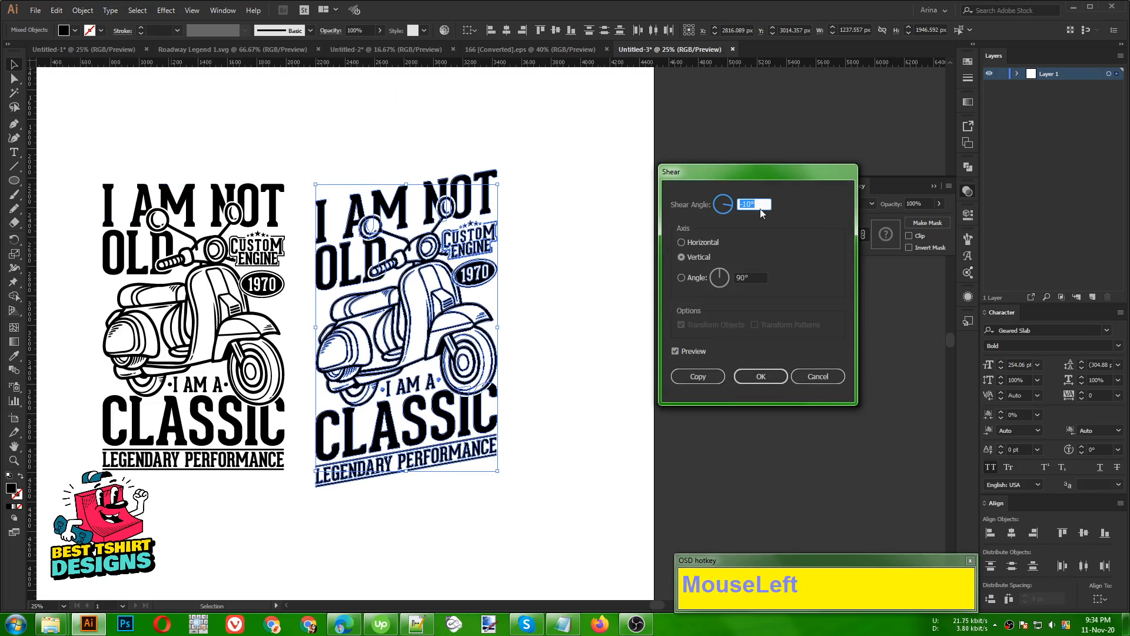
scroll(760, 209, up, 1)
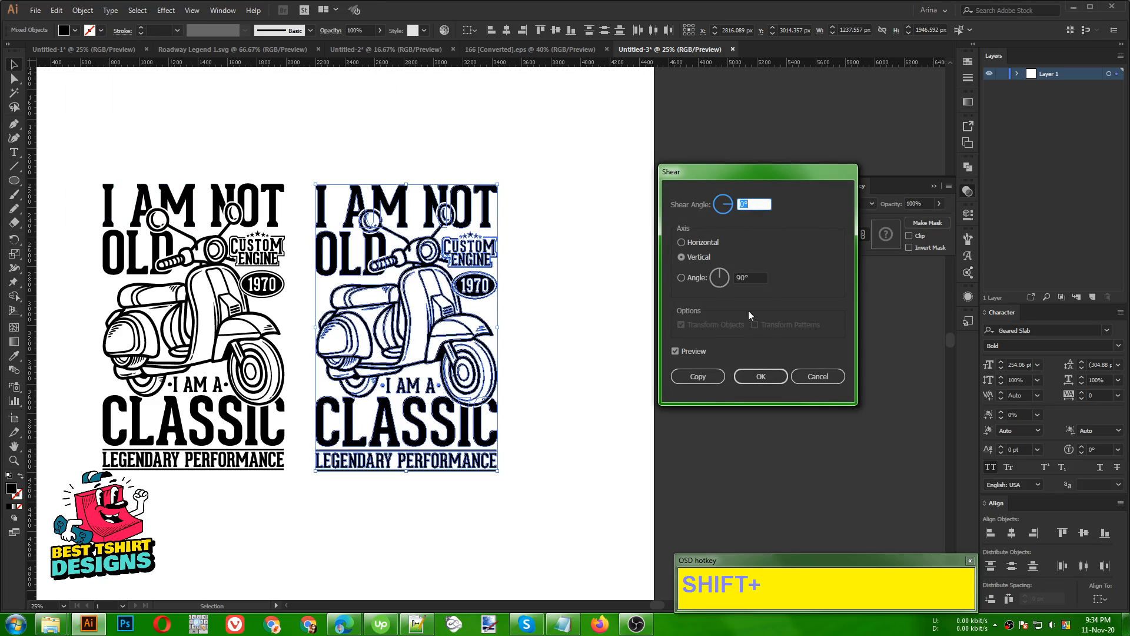
click(676, 351)
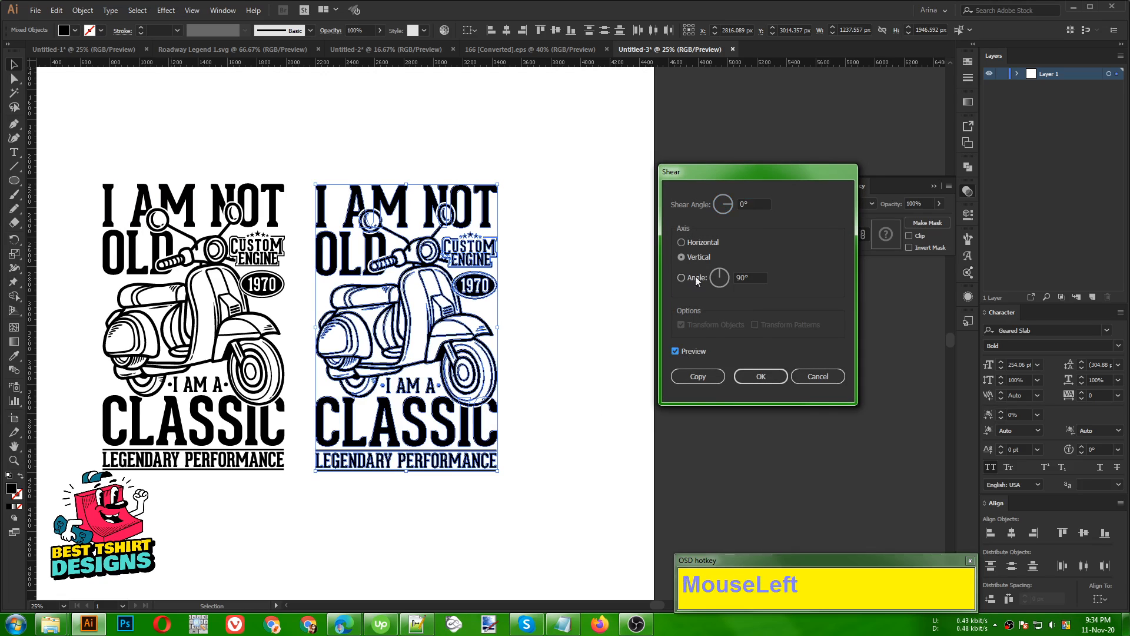
click(762, 203)
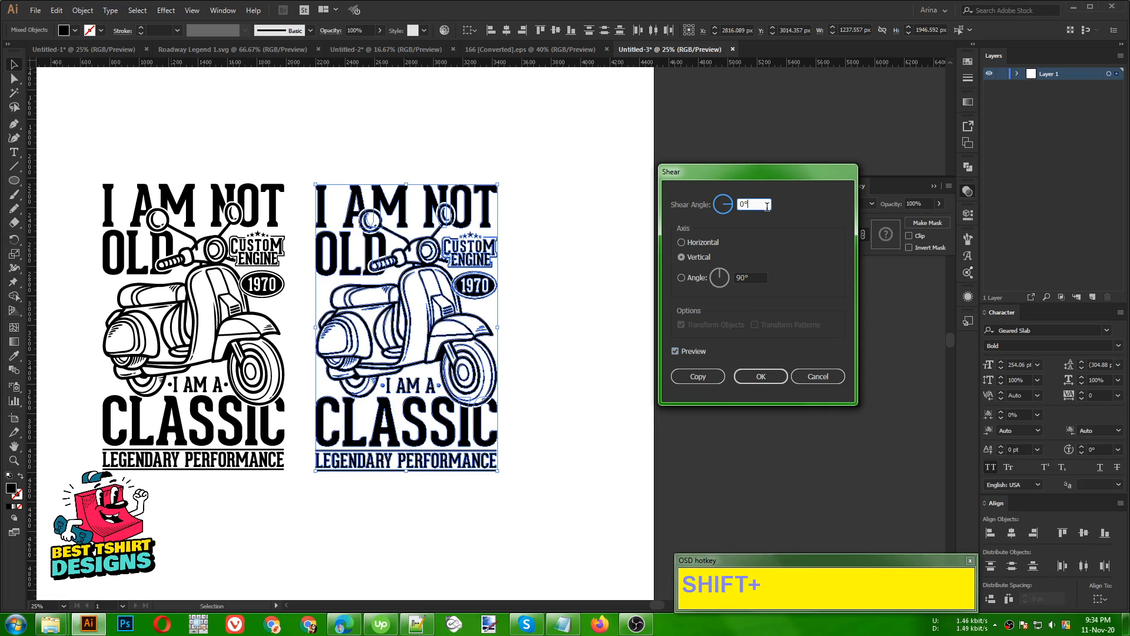
key(shift+Up)
shift+scroll(767, 206, down, 2)
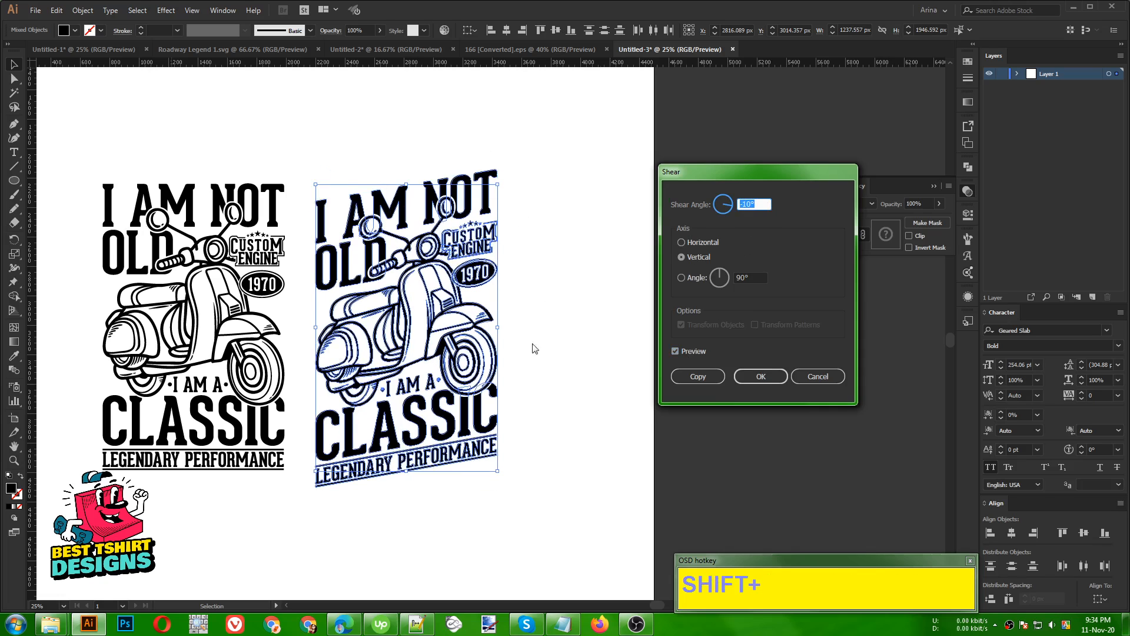
click(776, 379)
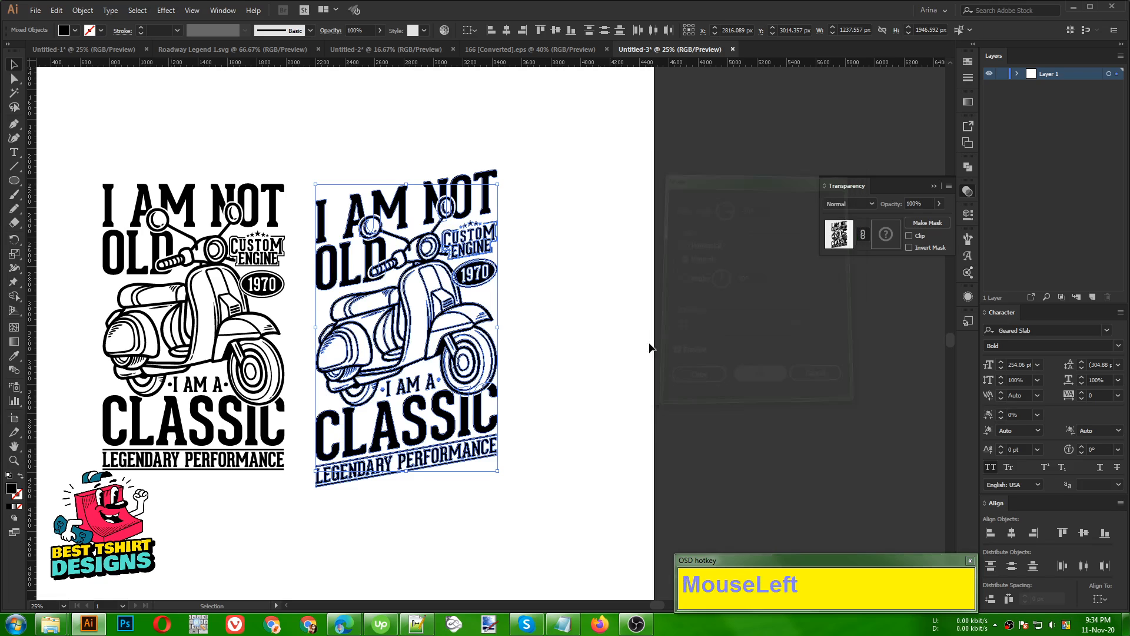
click(566, 302)
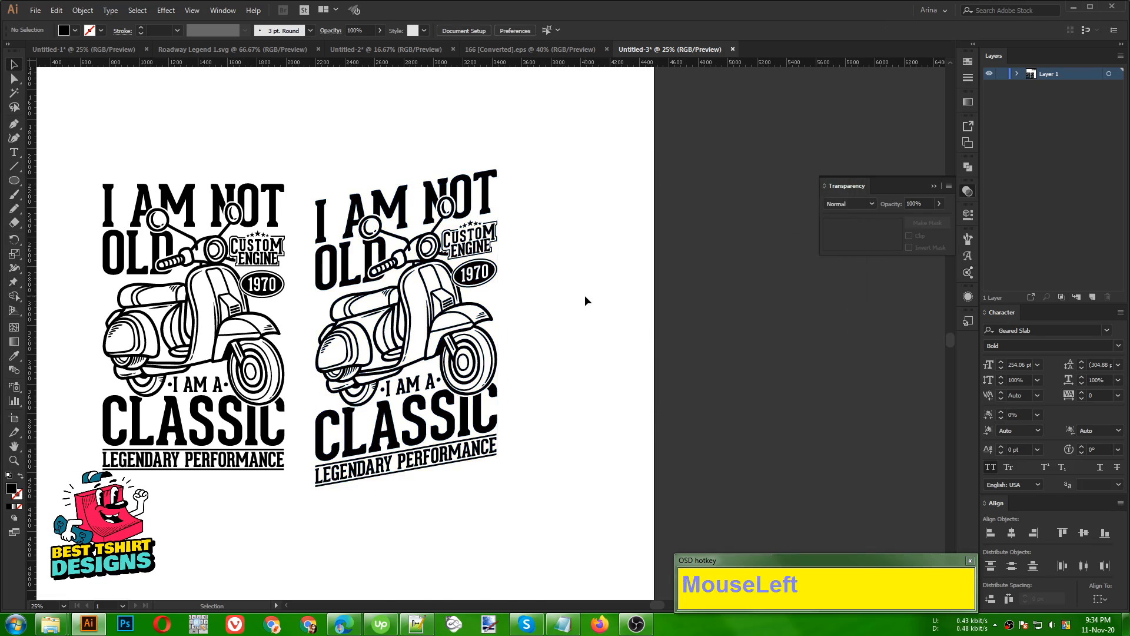
Open the opacity mask of the sheared scooter for editing, focusing on the area beside the "CUSTOM ENGINE" badge
alt+scroll(585, 295, up, 2)
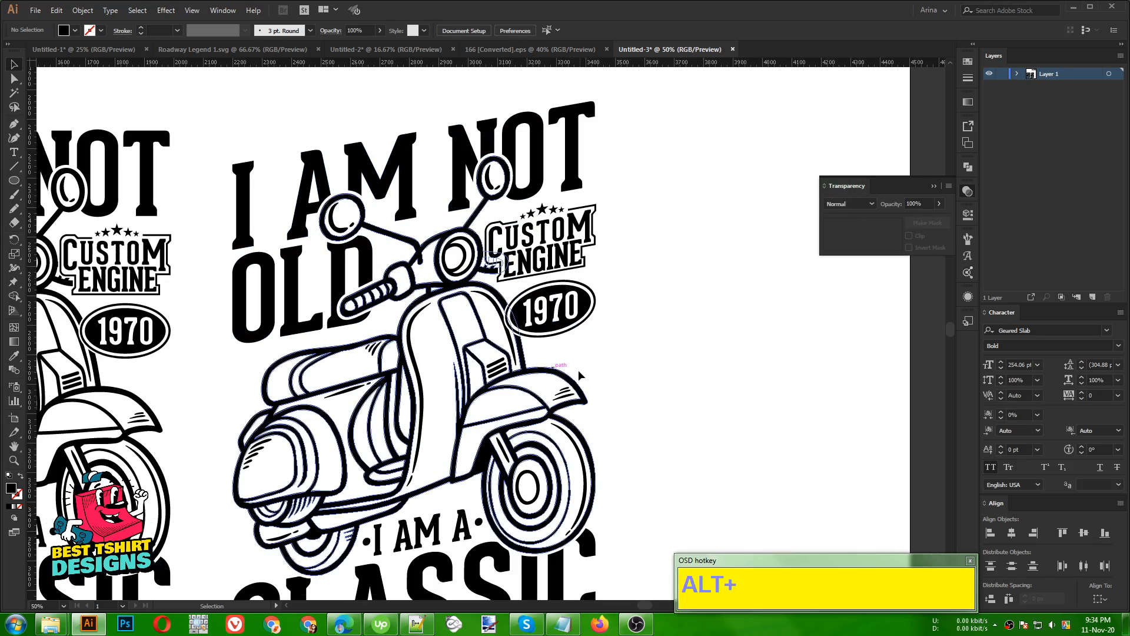
alt+scroll(580, 375, down, 1)
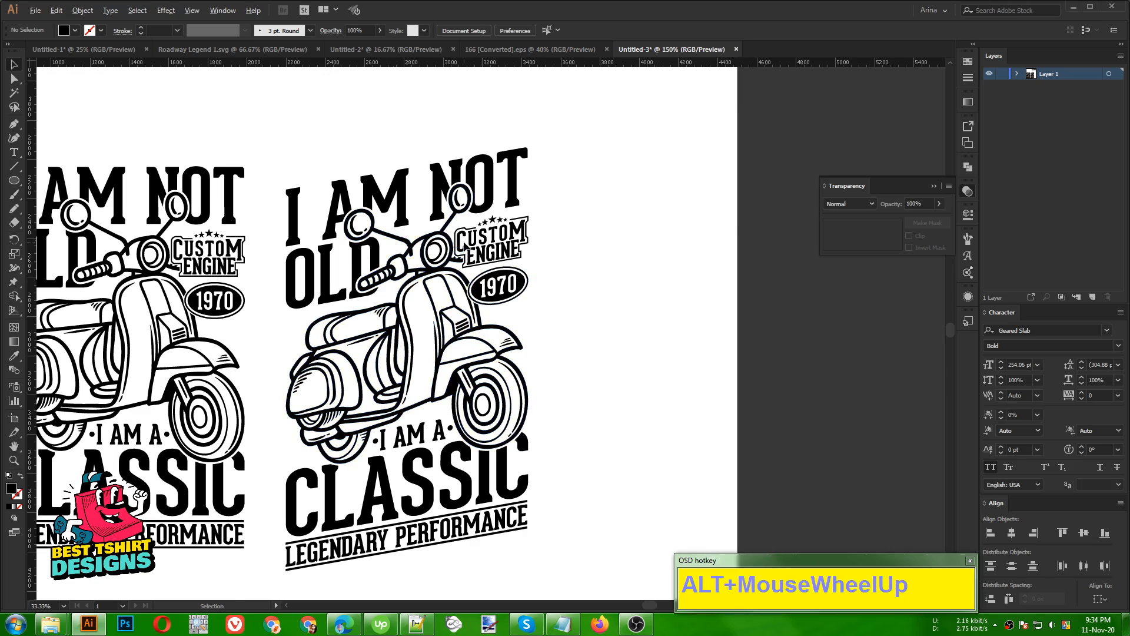
alt+scroll(462, 250, up, 5)
alt+scroll(398, 390, down, 1)
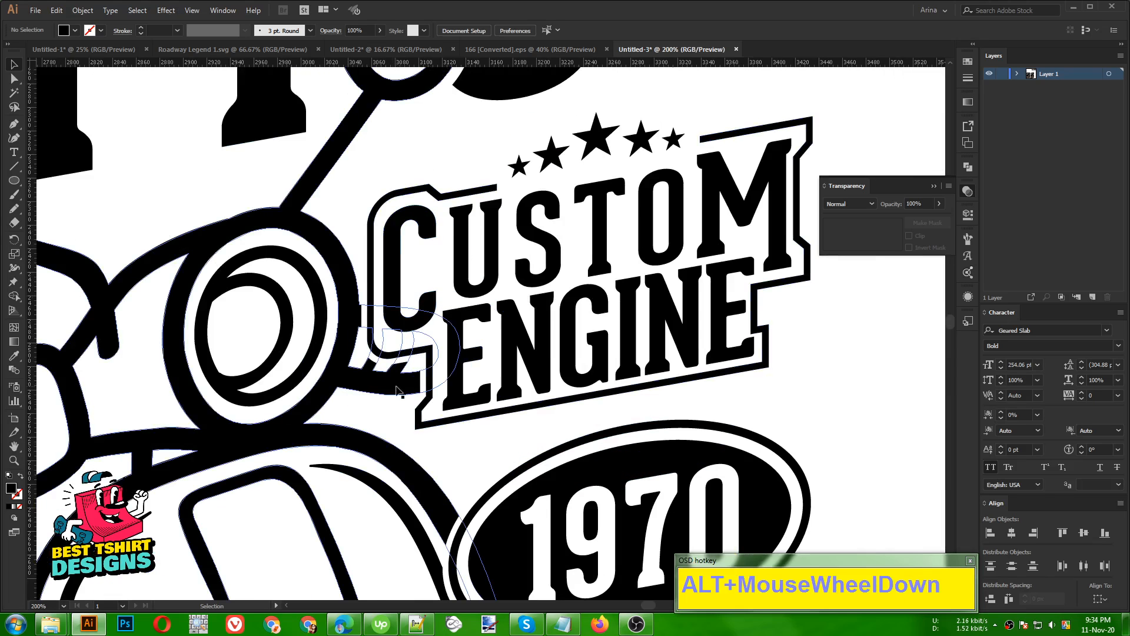
click(381, 389)
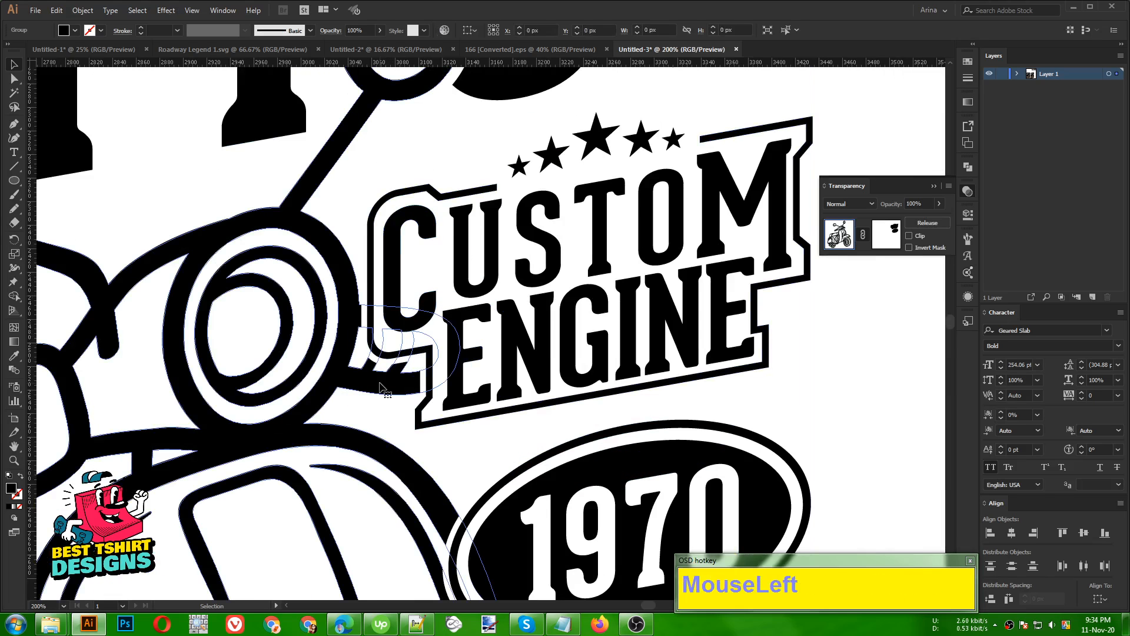
click(883, 244)
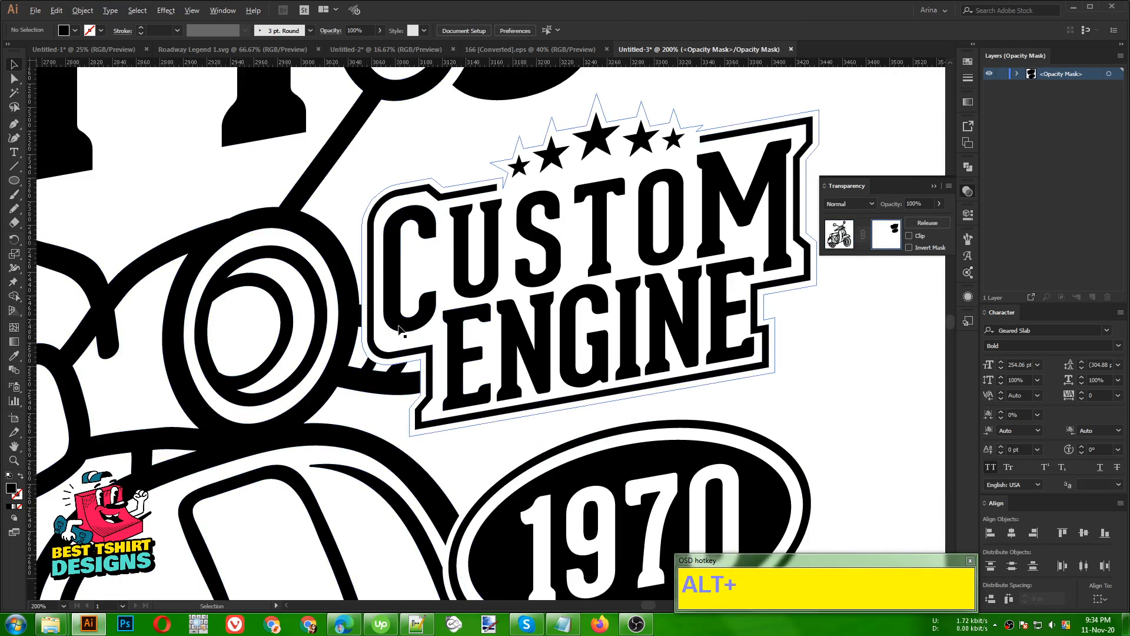
Draw a closed black Pen shape in the mask, following the headlight's curve, to hide the scooter fragments next to the "CUSTOM ENGINE" badge
alt+scroll(353, 306, up, 1)
alt+scroll(323, 330, down, 1)
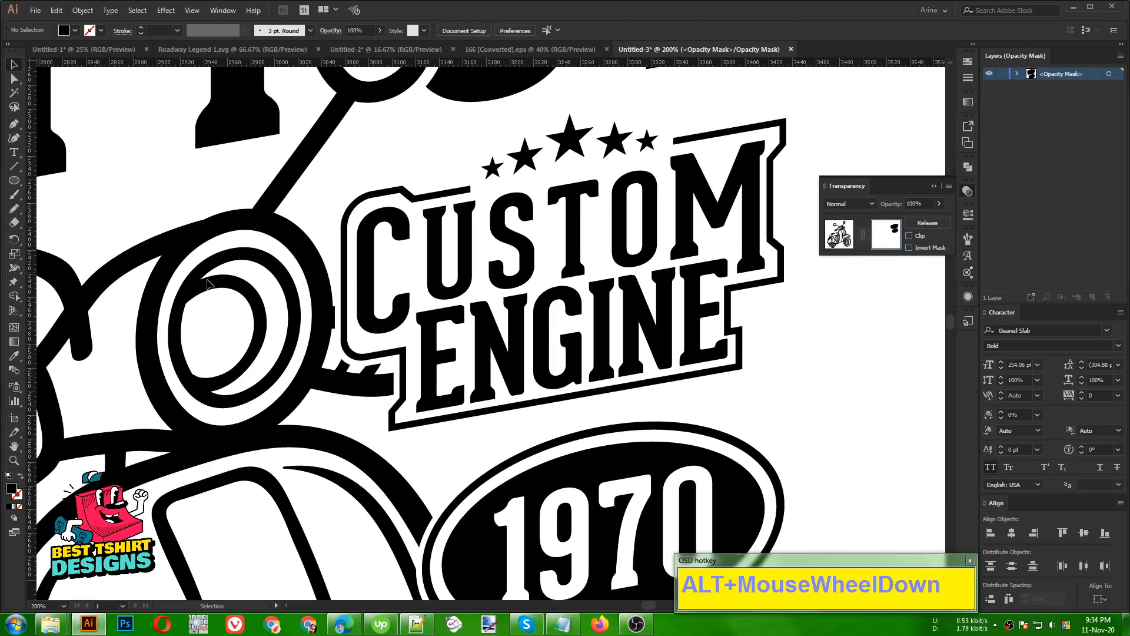
click(11, 127)
alt+scroll(329, 283, up, 1)
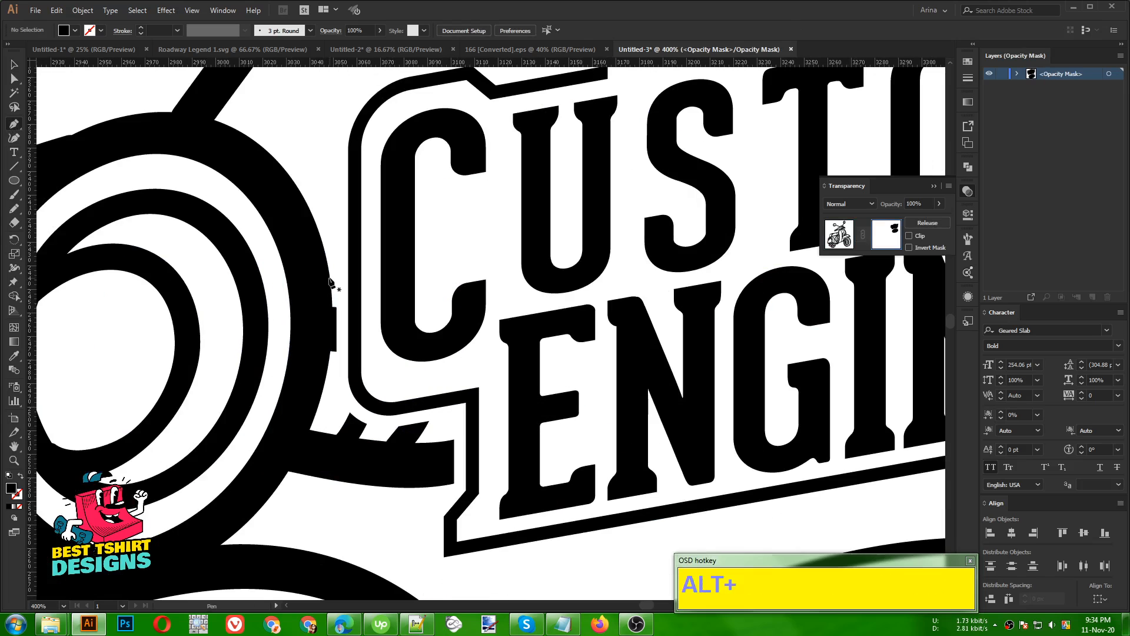
click(328, 270)
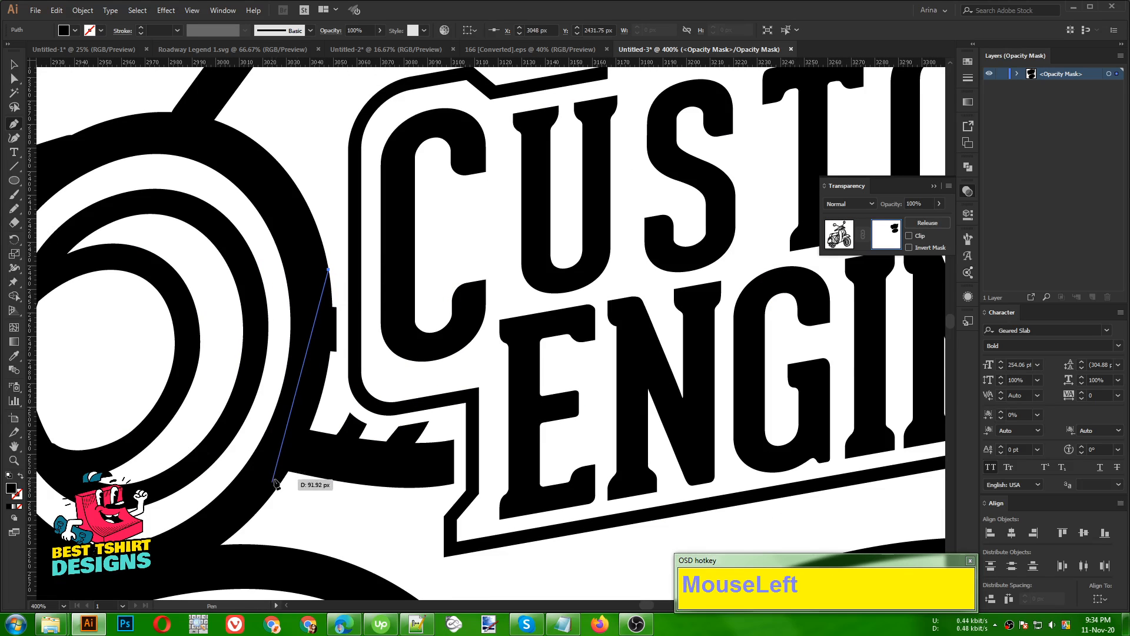
drag(269, 499, 210, 557)
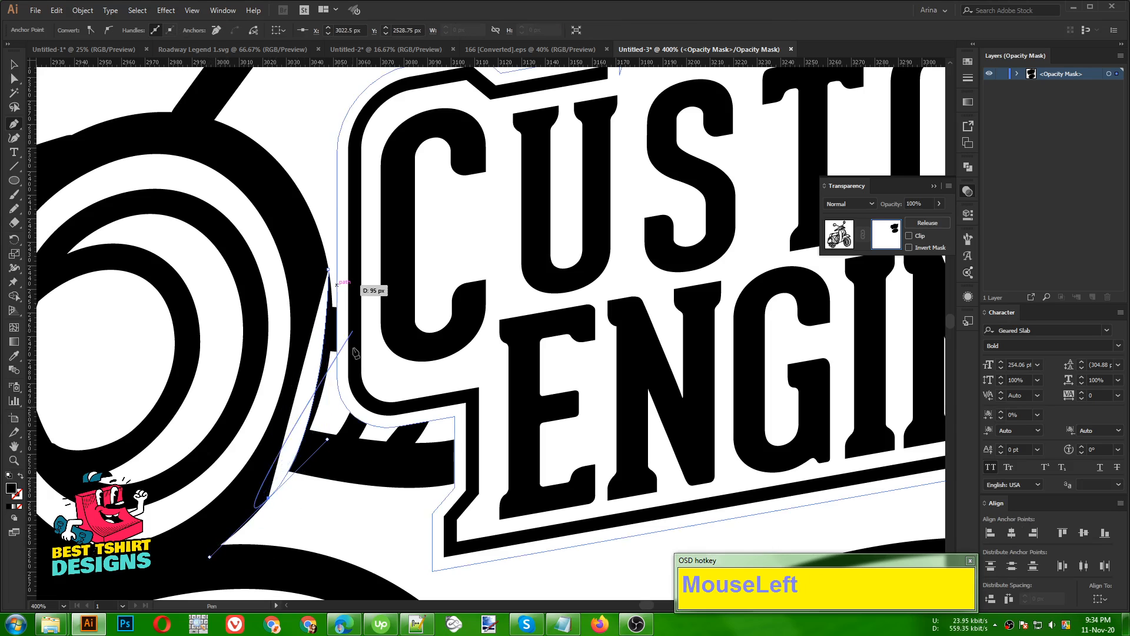
click(269, 498)
click(341, 519)
click(506, 519)
click(505, 355)
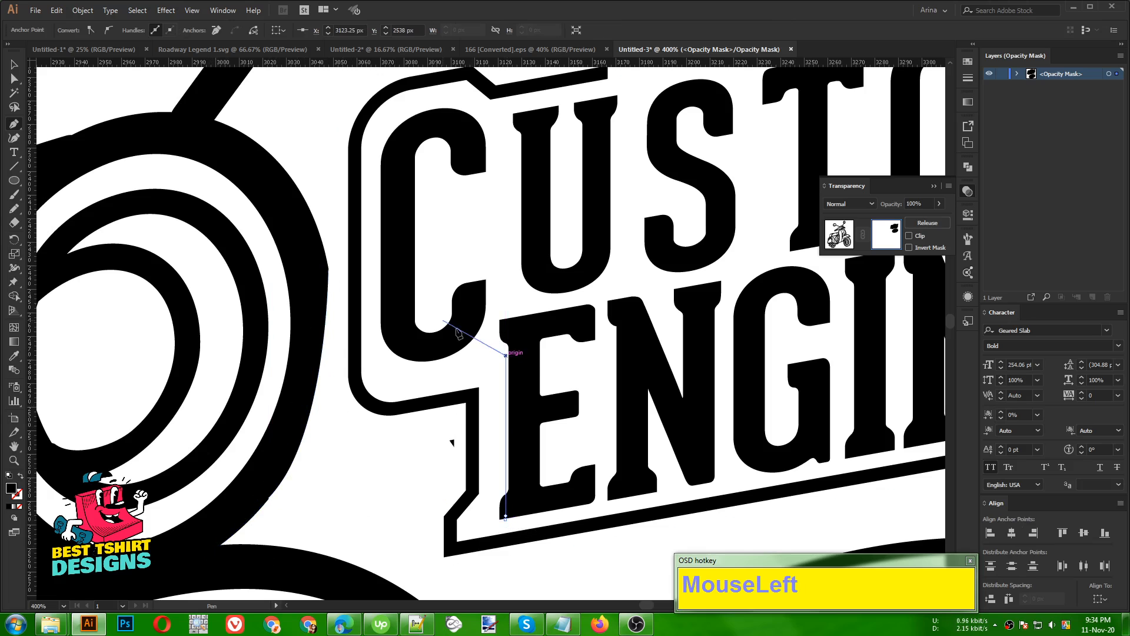
click(395, 275)
click(328, 271)
Exit the opacity mask, return to the normal artwork and deselect everything
scroll(370, 232, down, 3)
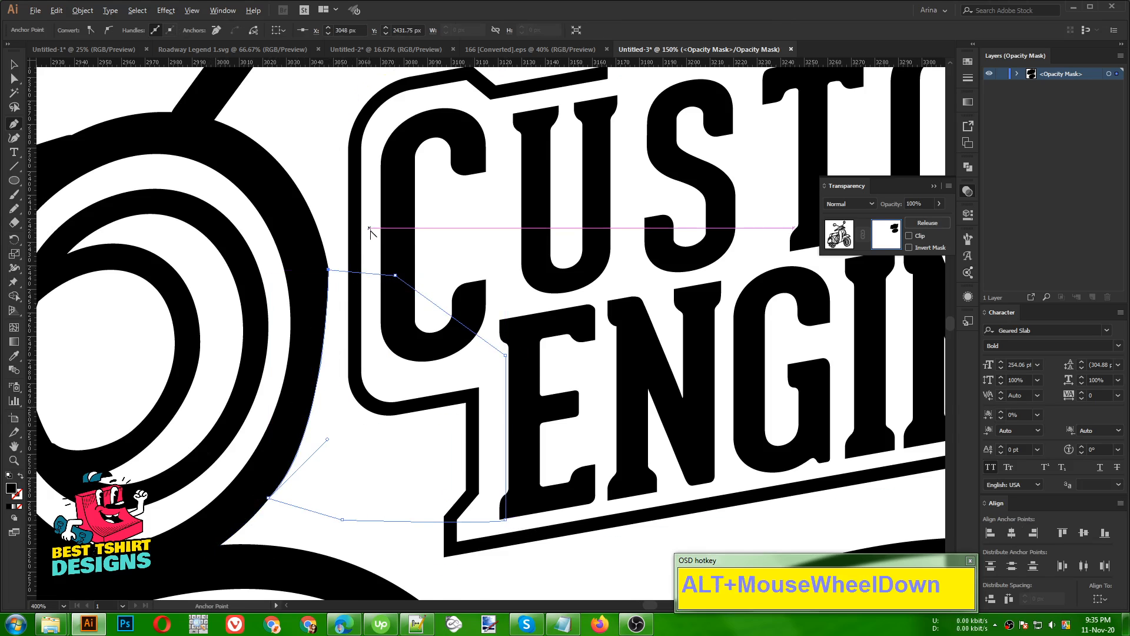
scroll(370, 231, down, 3)
key(v)
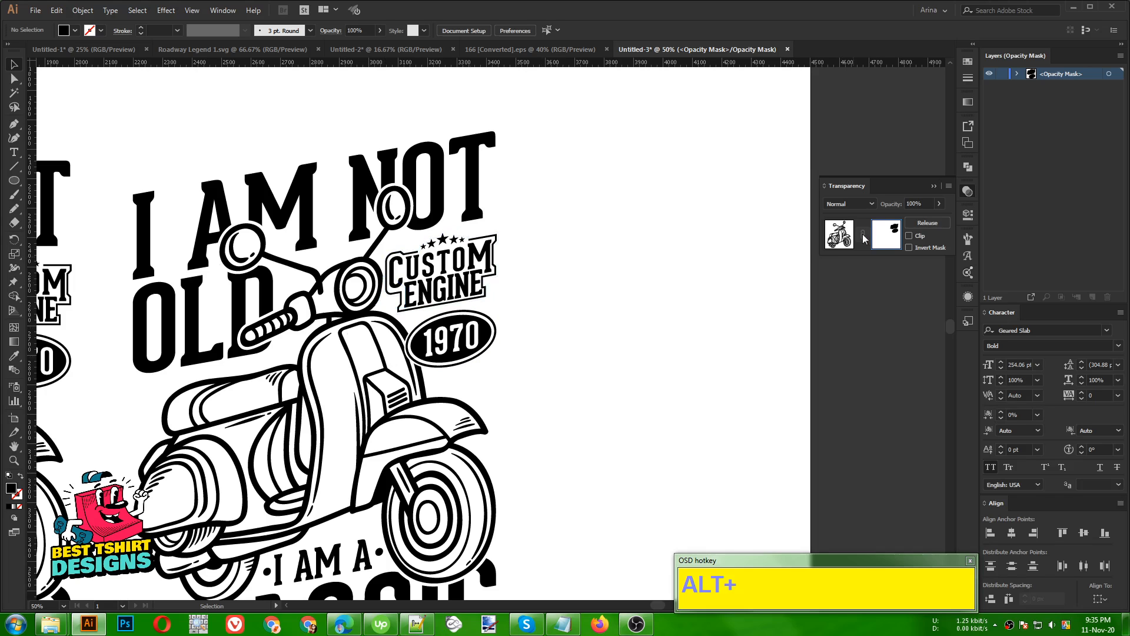
click(840, 233)
click(606, 338)
scroll(500, 307, down, 1)
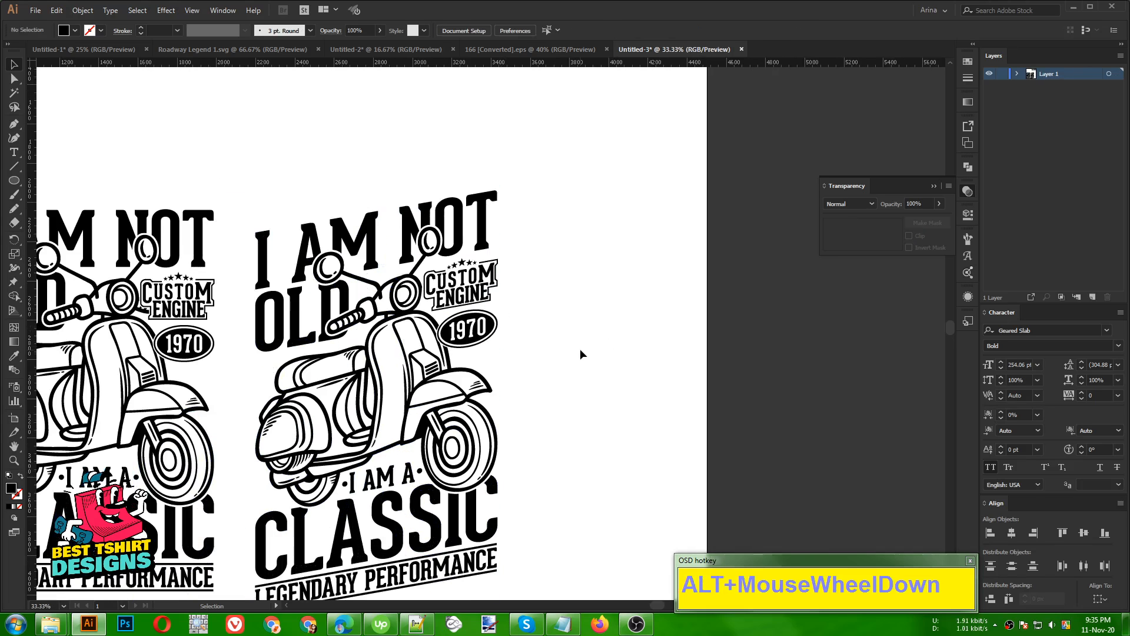
click(581, 349)
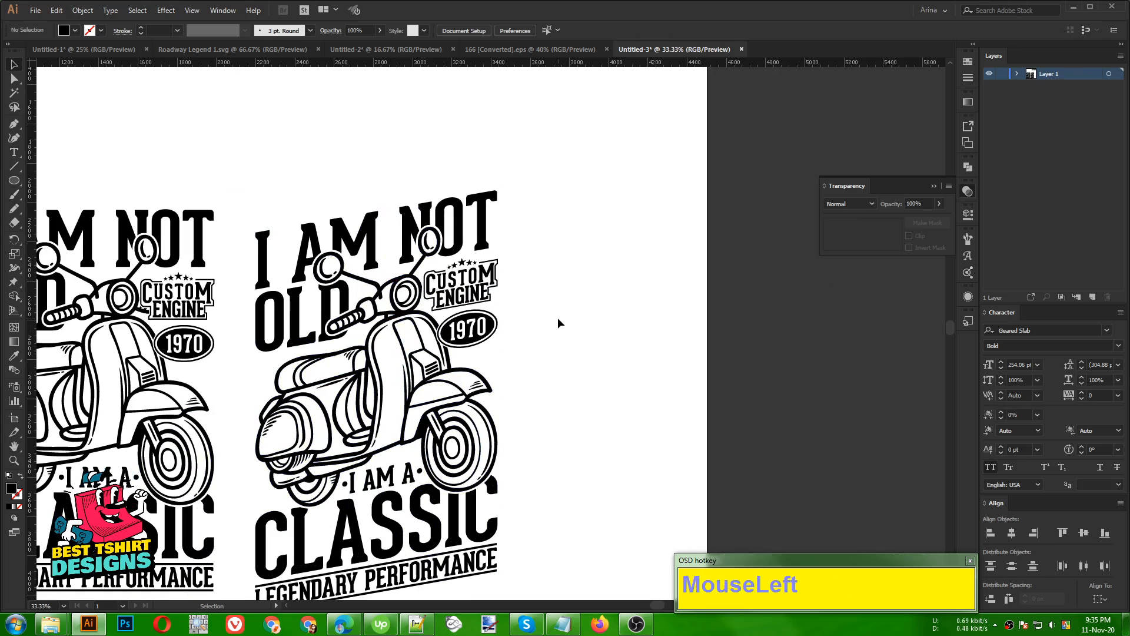
Select the entire sheared design and move it slightly upward
scroll(558, 322, down, 1)
drag(630, 351, 686, 353)
drag(398, 153, 601, 493)
drag(570, 425, 570, 415)
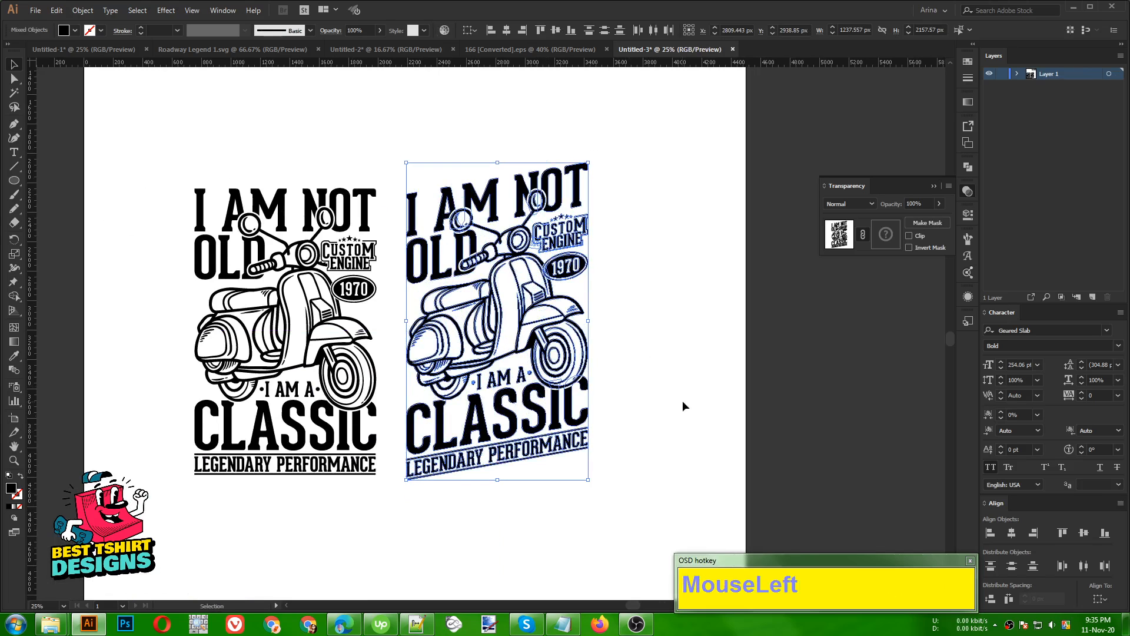
click(683, 406)
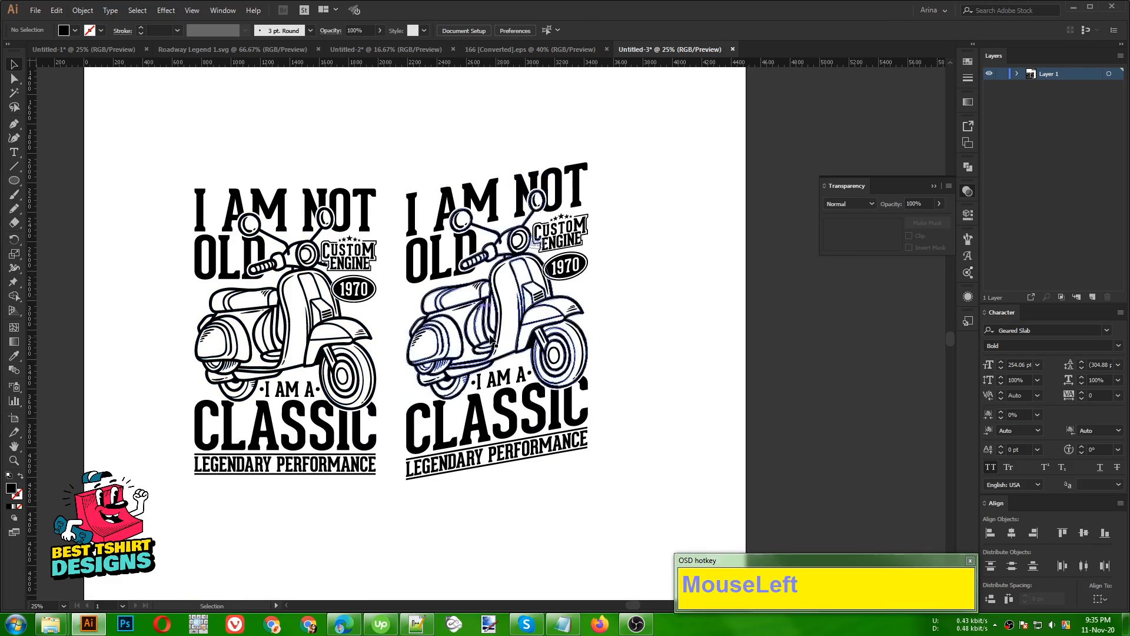
Select the entire original design and move it slightly left and up, away from the sheared version
scroll(432, 320, up, 1)
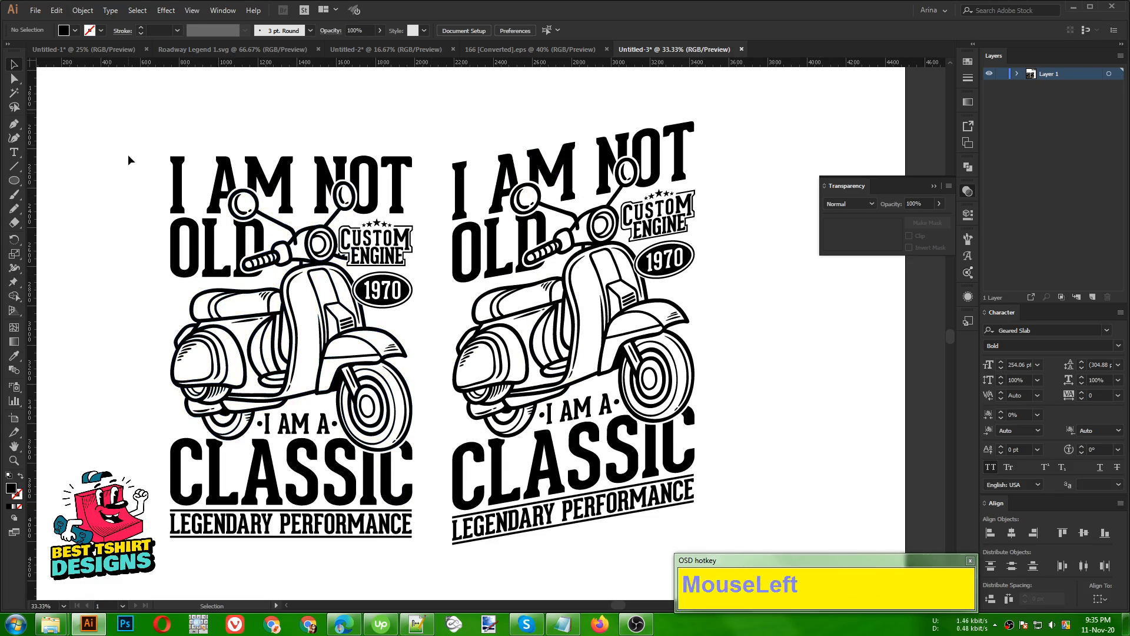
drag(124, 112, 428, 557)
drag(409, 497, 370, 489)
click(424, 402)
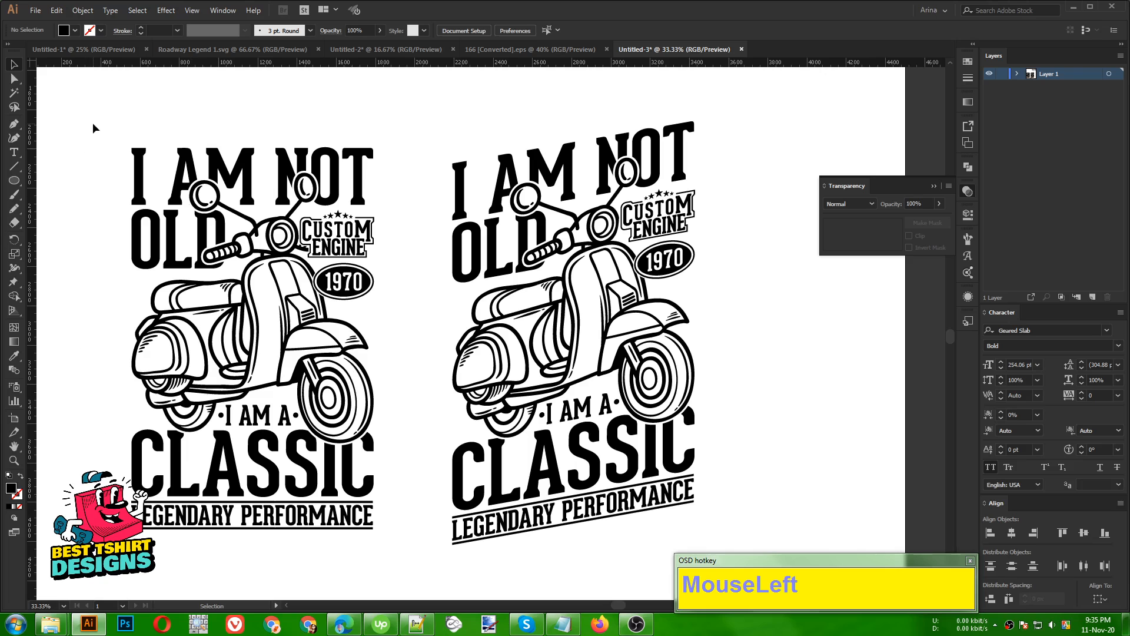
Recolor the entire original scooter design with the muted green fill #789b7a
drag(93, 125, 407, 549)
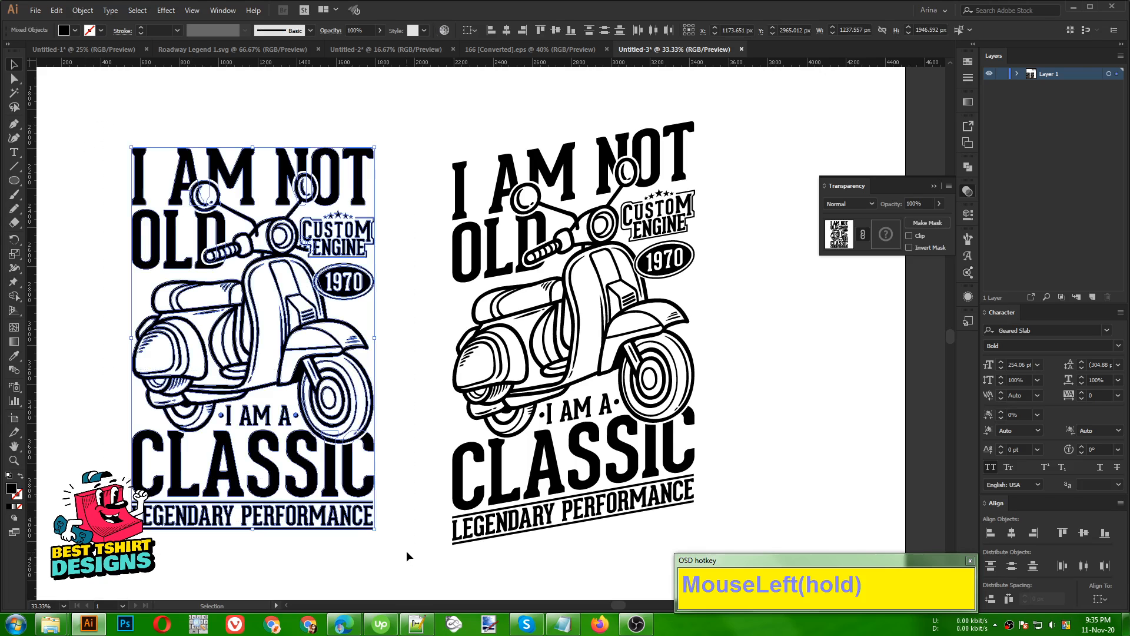
click(75, 31)
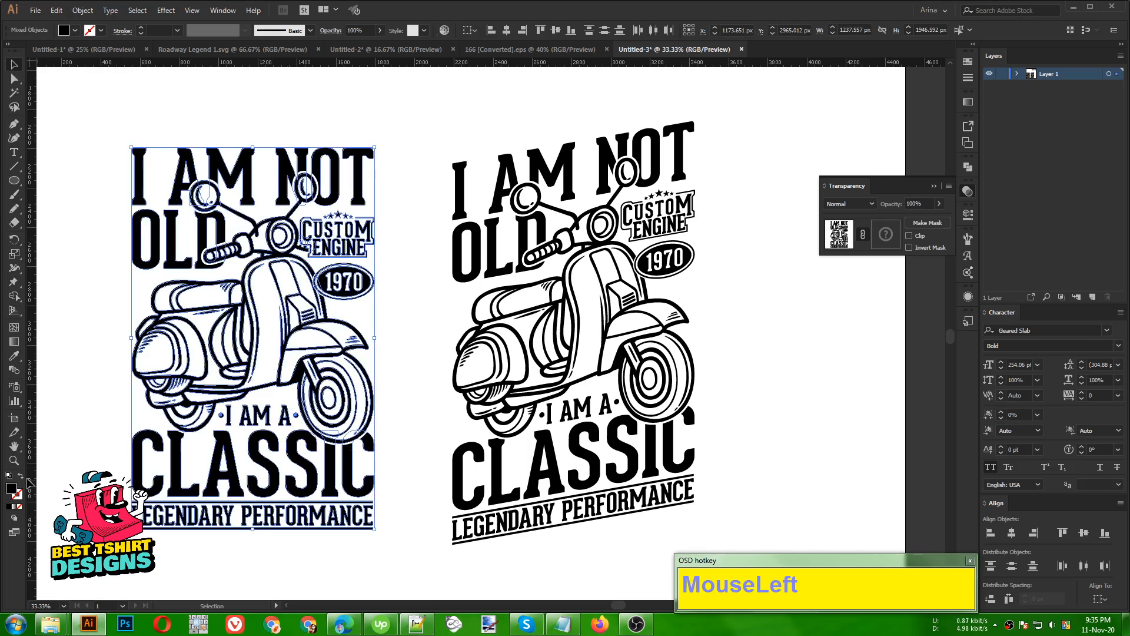
double_click(12, 489)
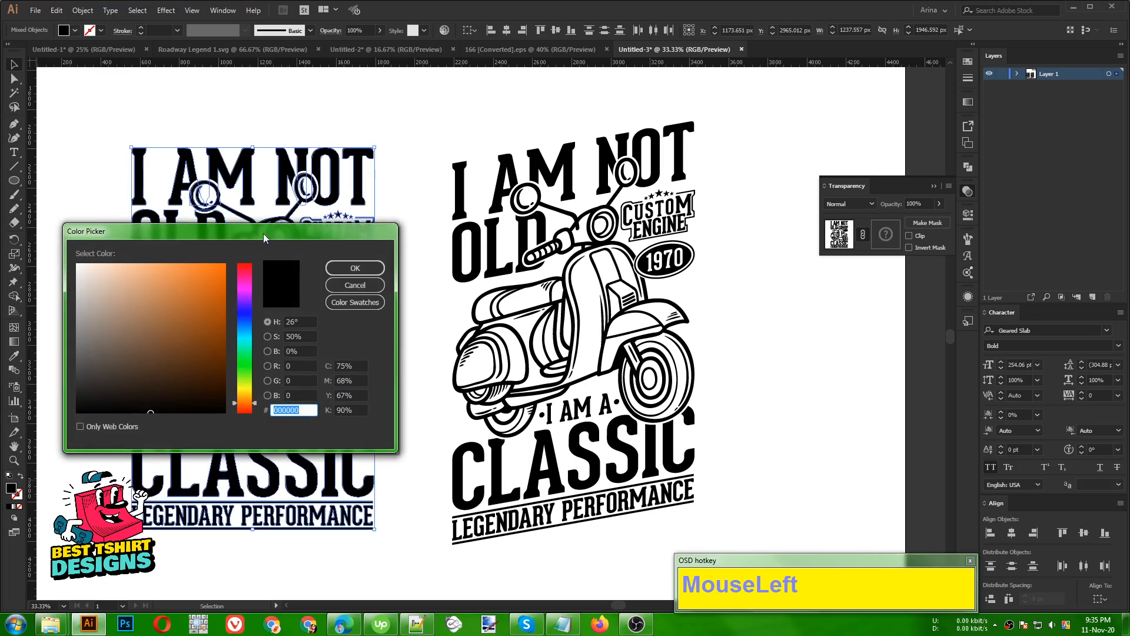
drag(263, 233, 571, 195)
mouse_move(562, 313)
mouse_down()
mouse_move(561, 337)
mouse_move(560, 324)
mouse_up()
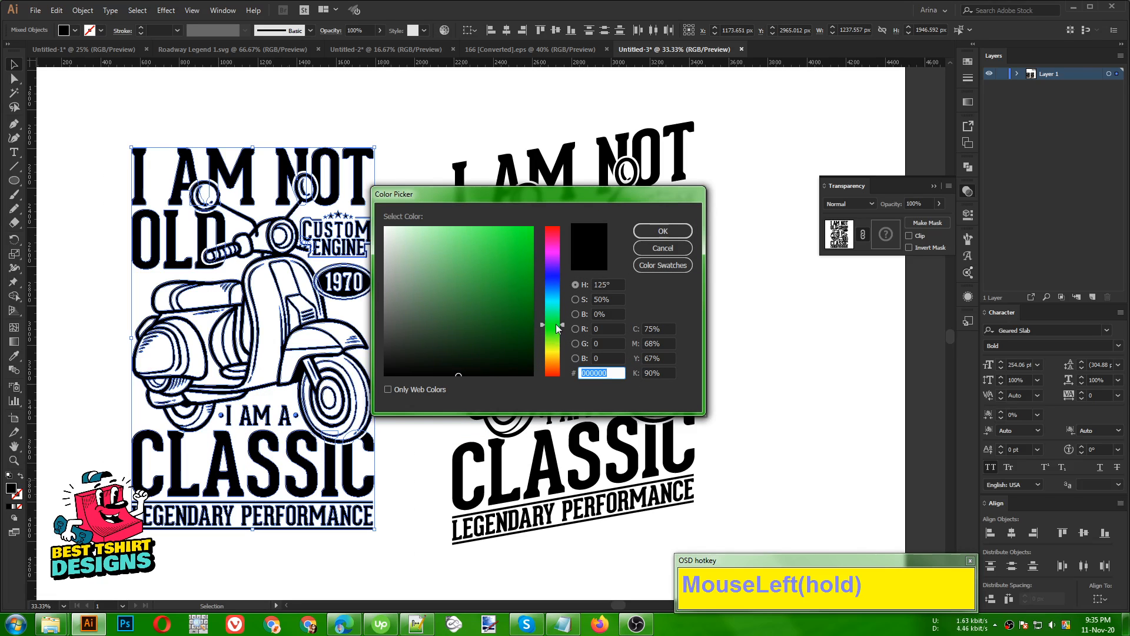
drag(425, 273, 419, 285)
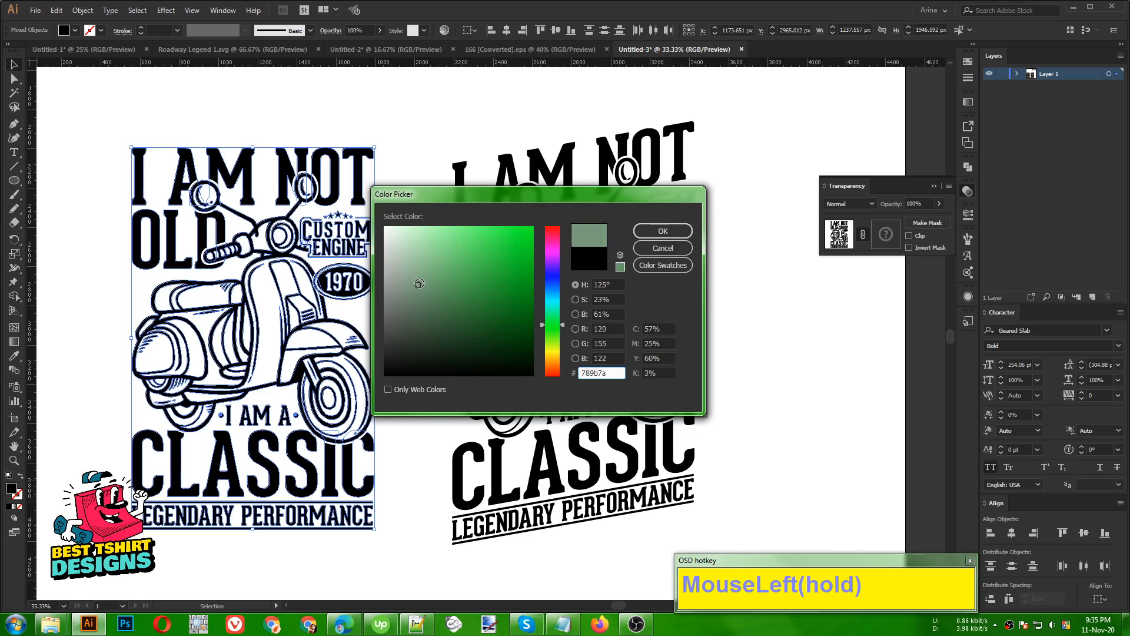
click(669, 234)
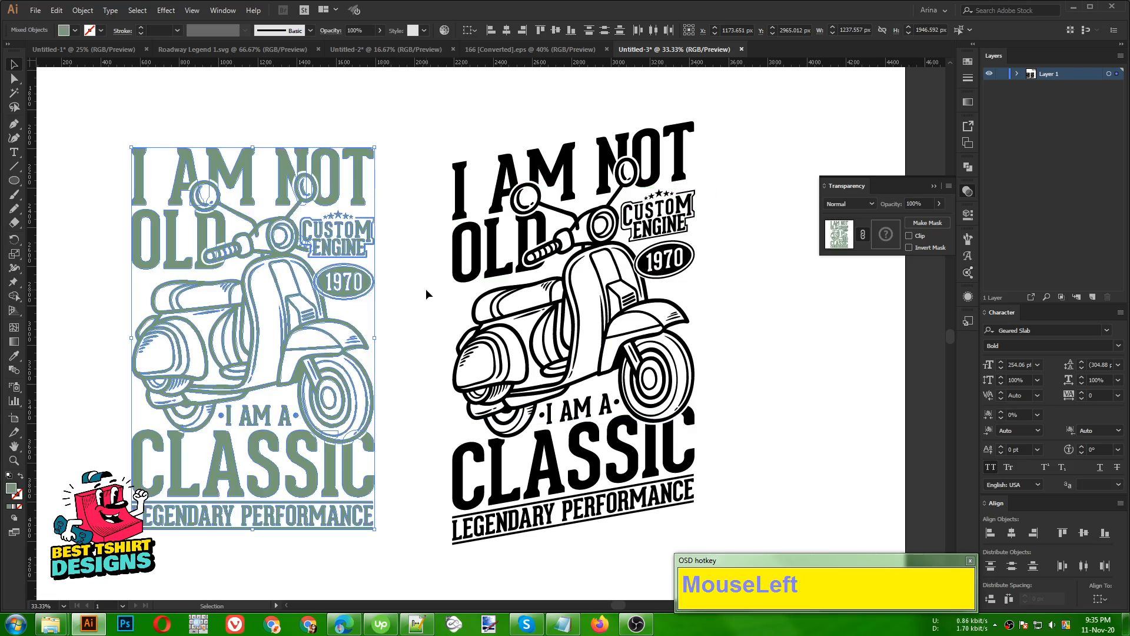
click(426, 288)
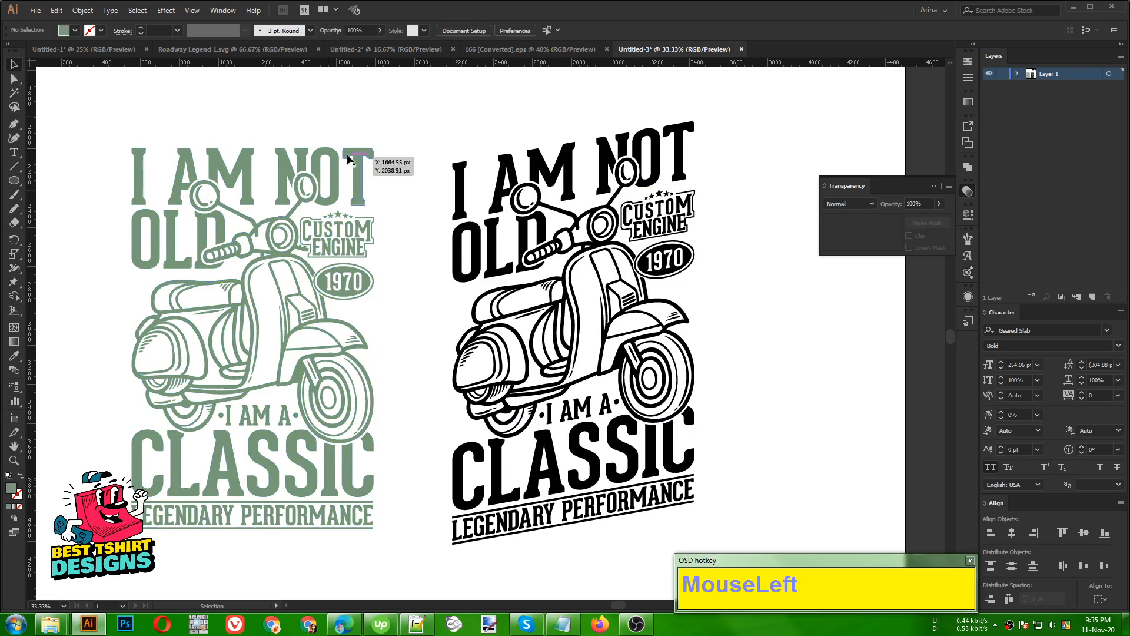
Draw a green rectangle about 1615 × 2201 px over the original design, extending past it on all sides
drag(15, 184, 56, 180)
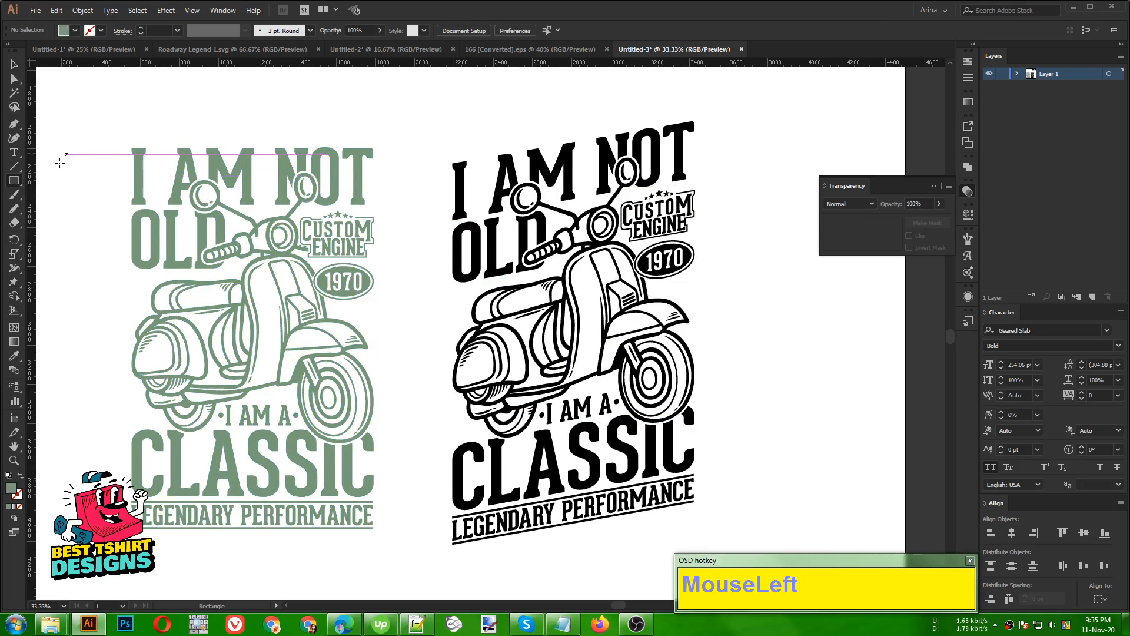
drag(92, 125, 407, 557)
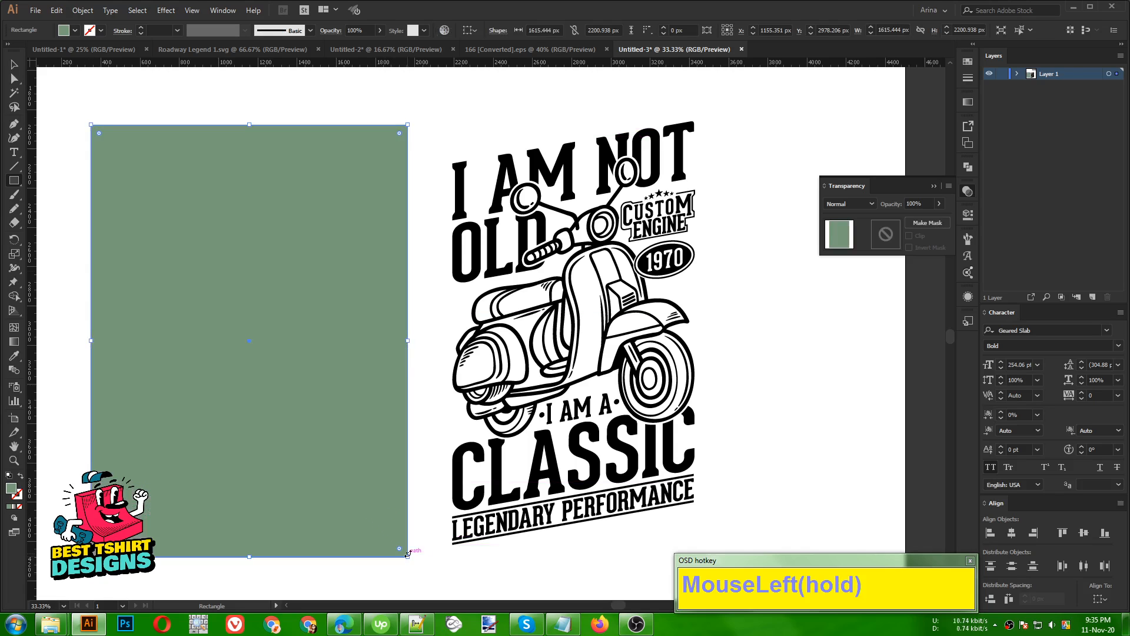
Fill the rectangle with black and place it behind the green scooter design as a background
click(75, 31)
click(29, 49)
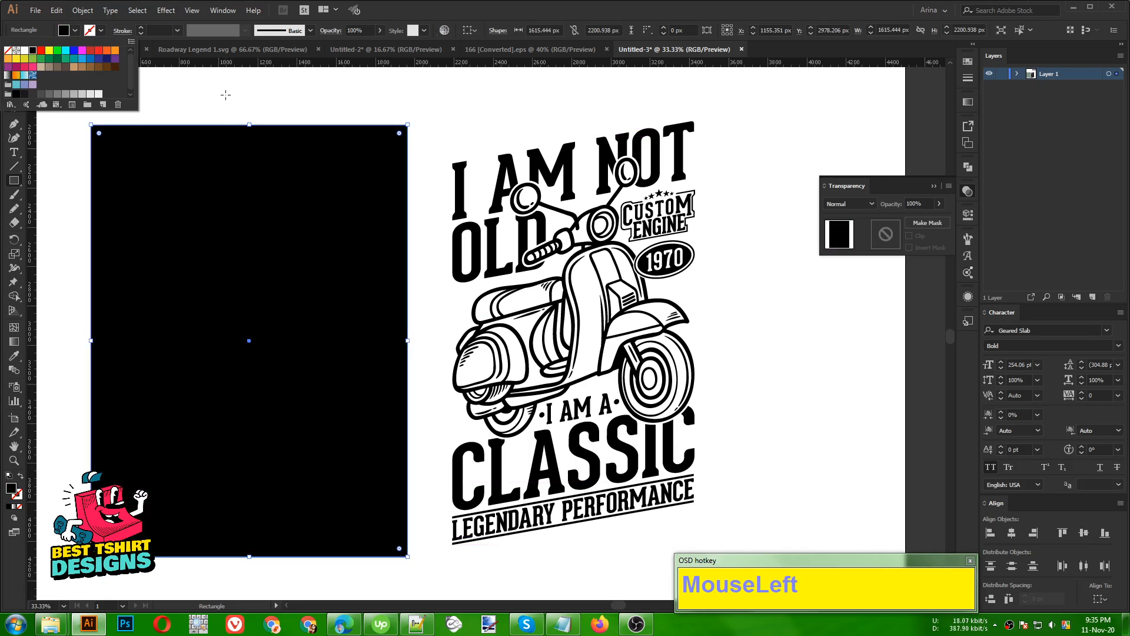
key(ctrl+x)
key(ctrl+b)
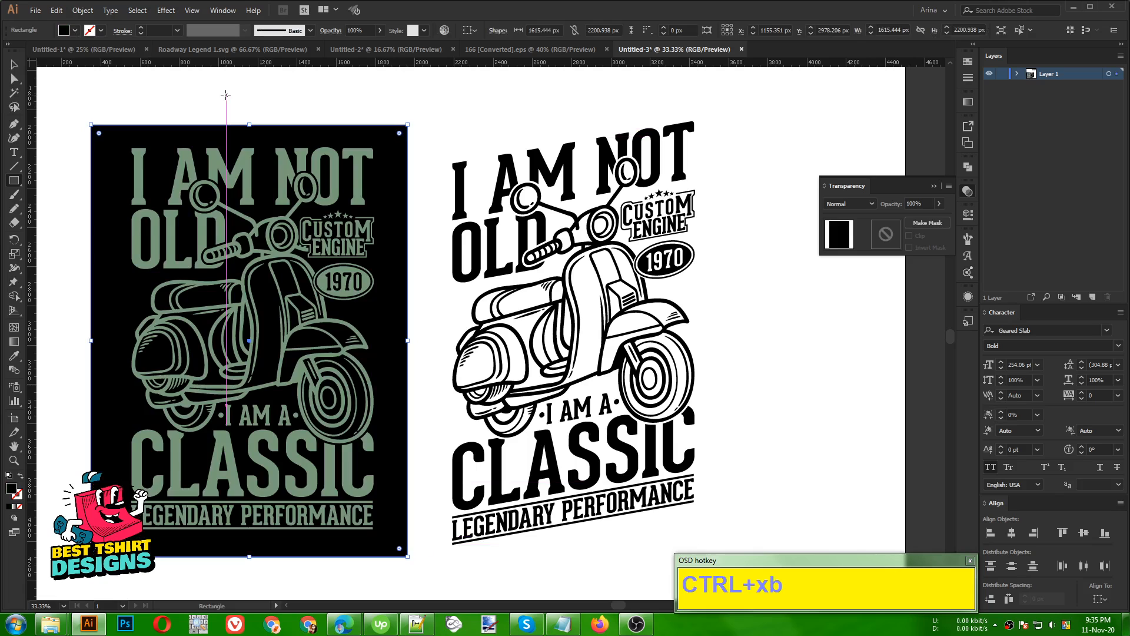
key(v)
click(249, 96)
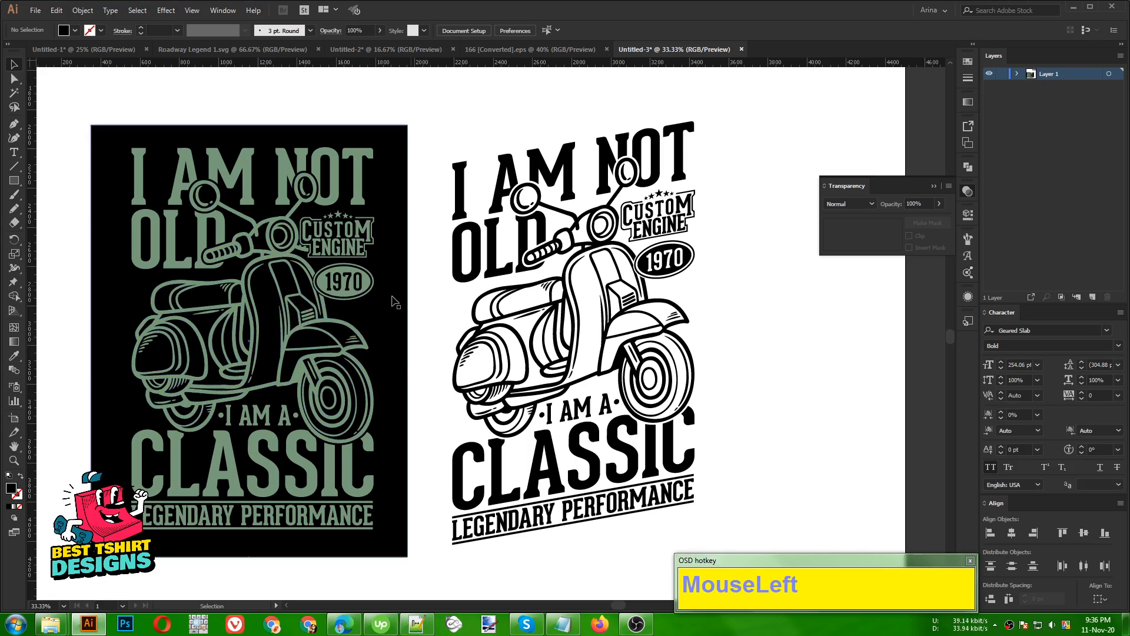
Select the sheared scooter design and move it to the right, off the artboard
alt+scroll(412, 144, down, 1)
drag(577, 418, 646, 501)
drag(527, 319, 873, 338)
Duplicate the green design together with its black background about 1644 px to the right
drag(162, 114, 406, 471)
alt+drag(310, 399, 588, 404)
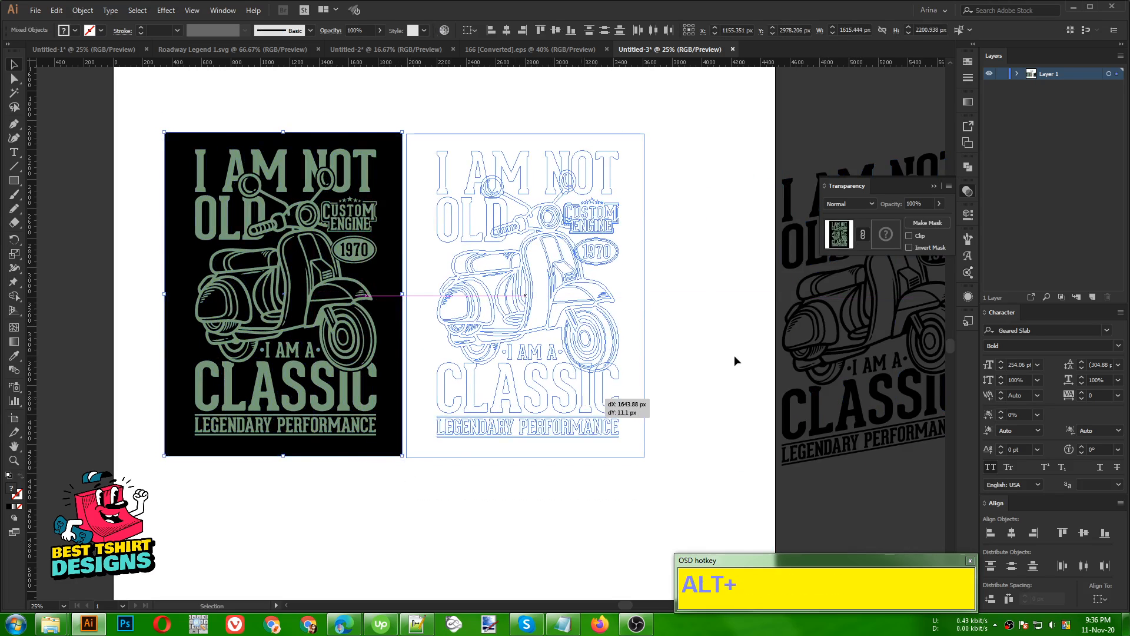
alt+scroll(672, 272, up, 1)
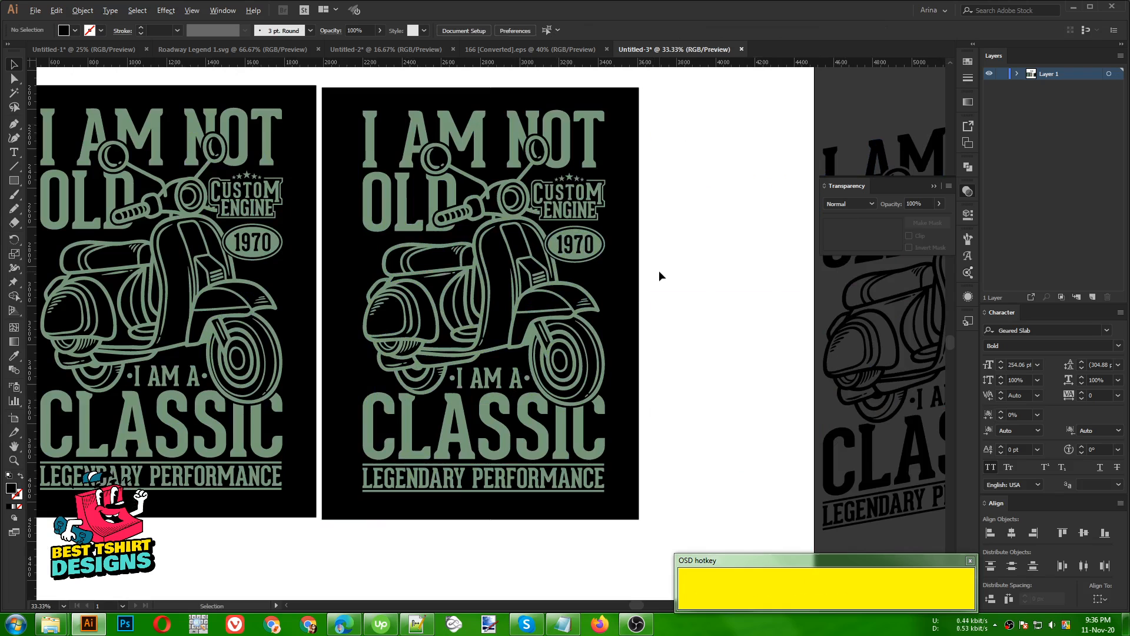
Isolate the scooter group in the duplicated design and recolor its line art black, sampling with the Eyedropper
click(579, 318)
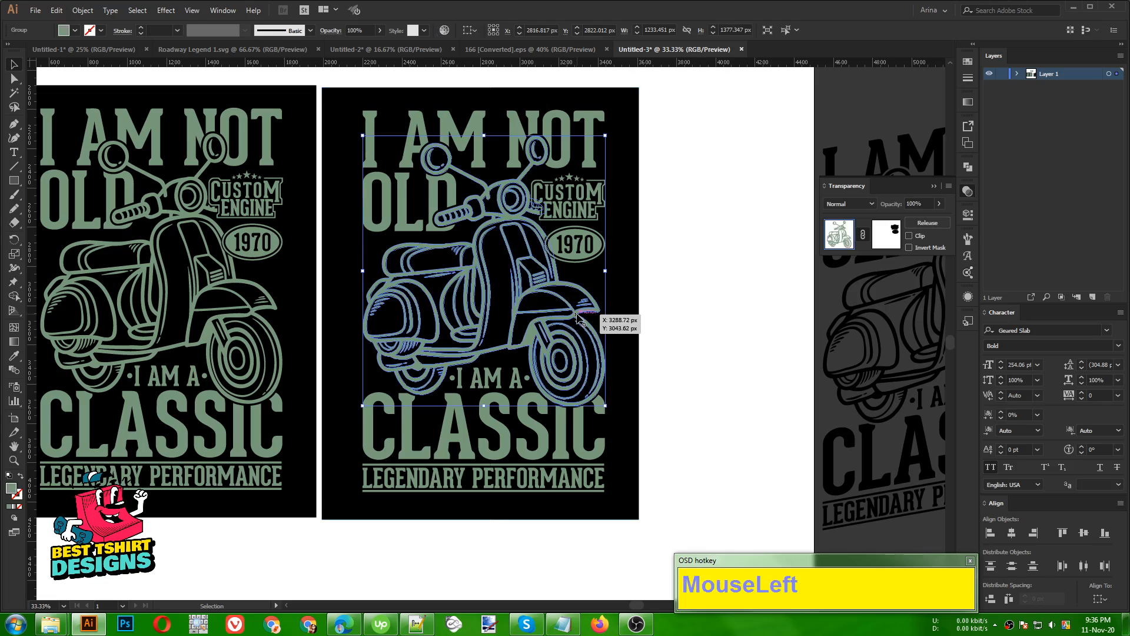
double_click(578, 318)
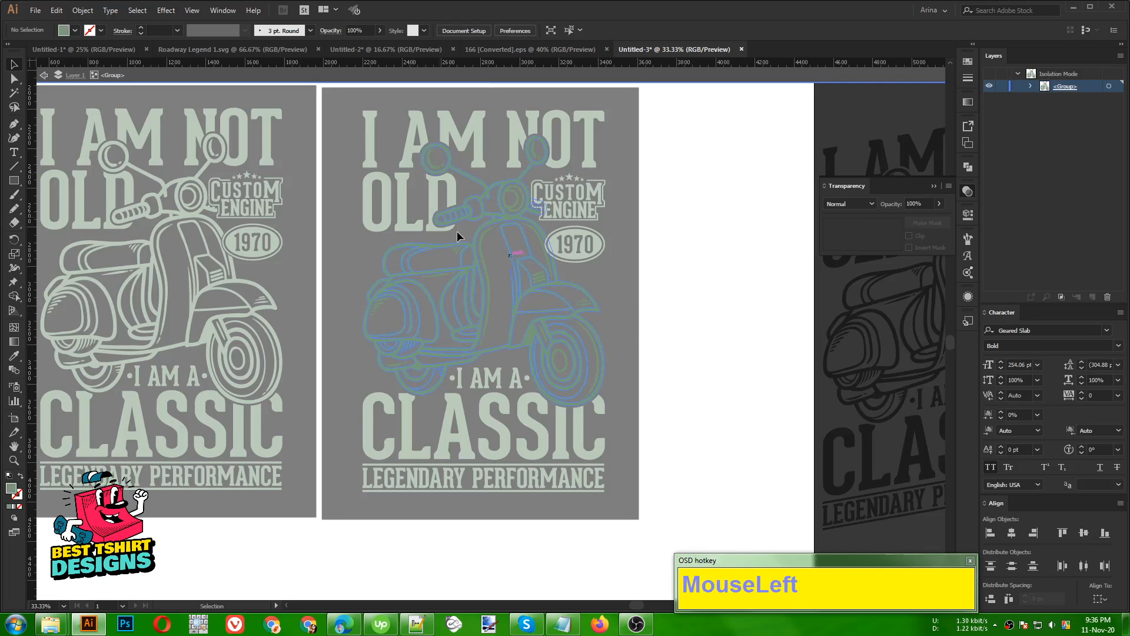
drag(338, 98, 726, 499)
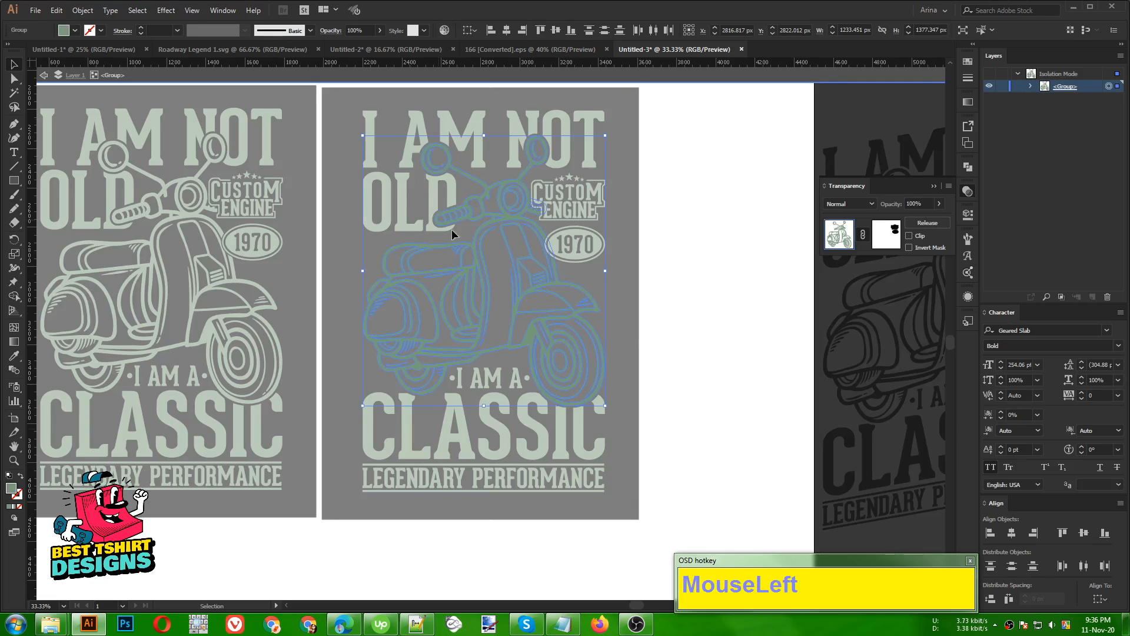
drag(337, 102, 644, 399)
key(i)
click(635, 311)
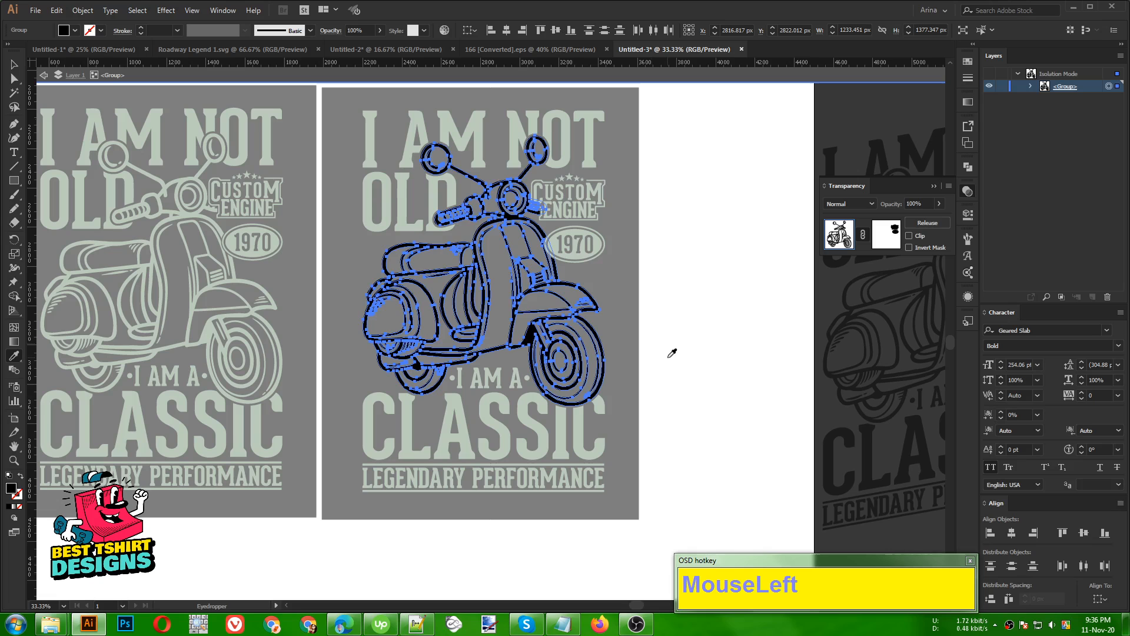
key(v)
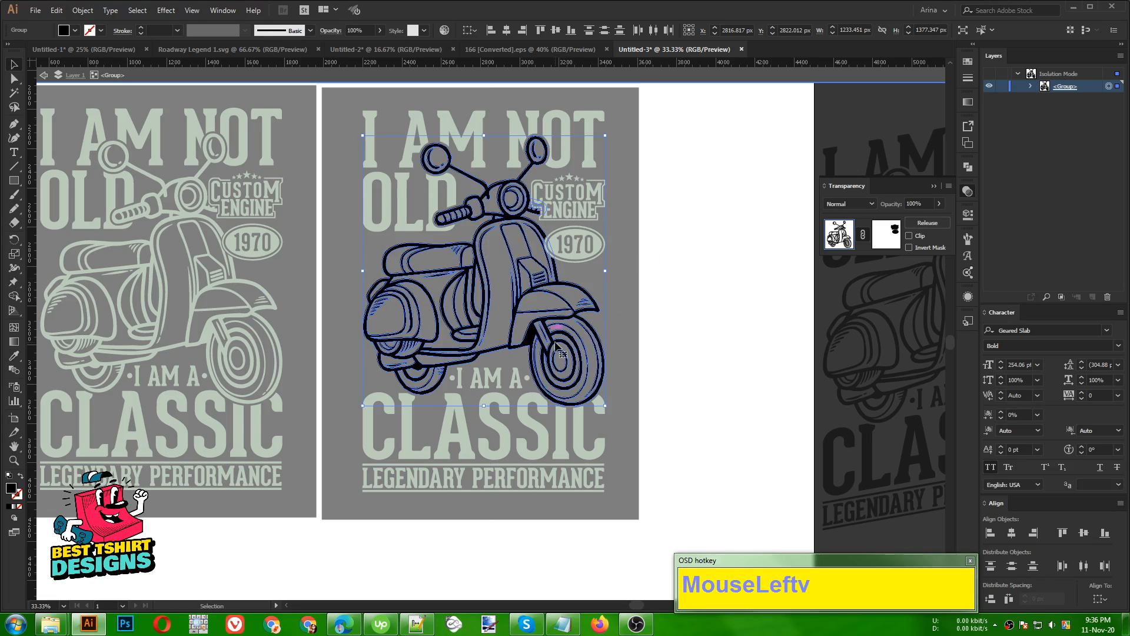
Paste a copy of the black scooter directly behind it and recolor the copy with the muted green of the neighboring design
key(ctrl)
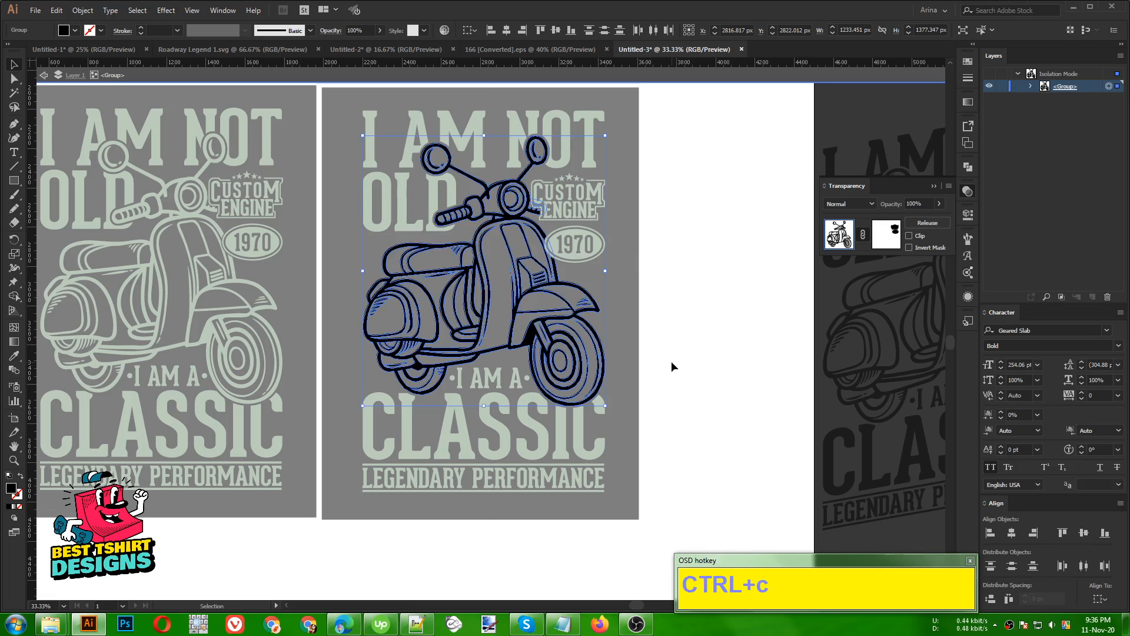
key(ctrl)
key(ctrl+b)
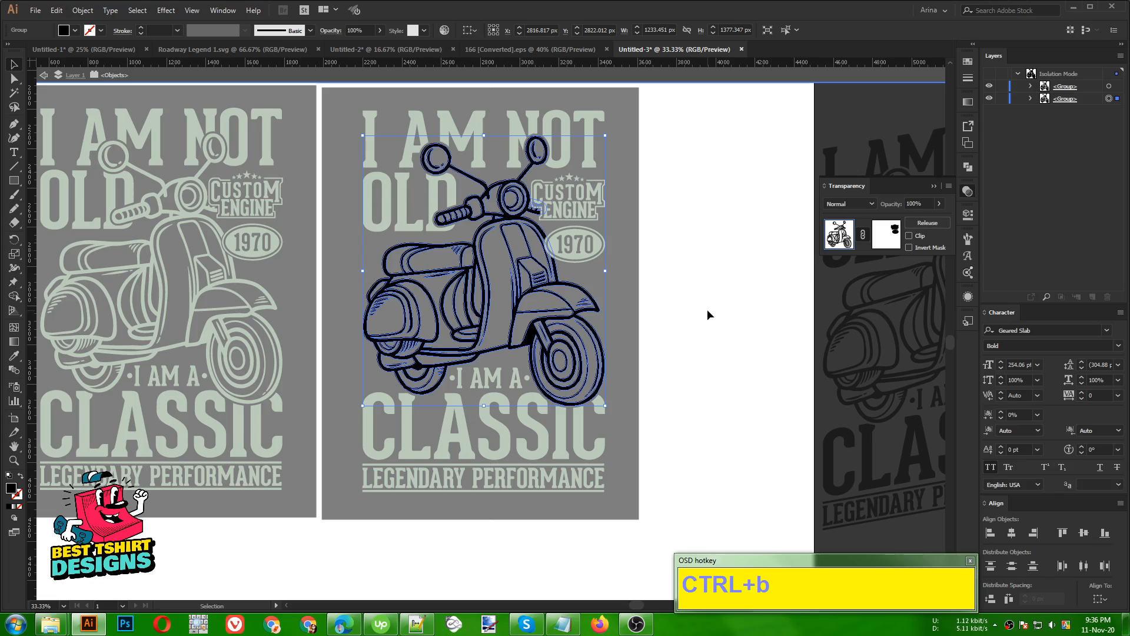
key(i)
click(240, 242)
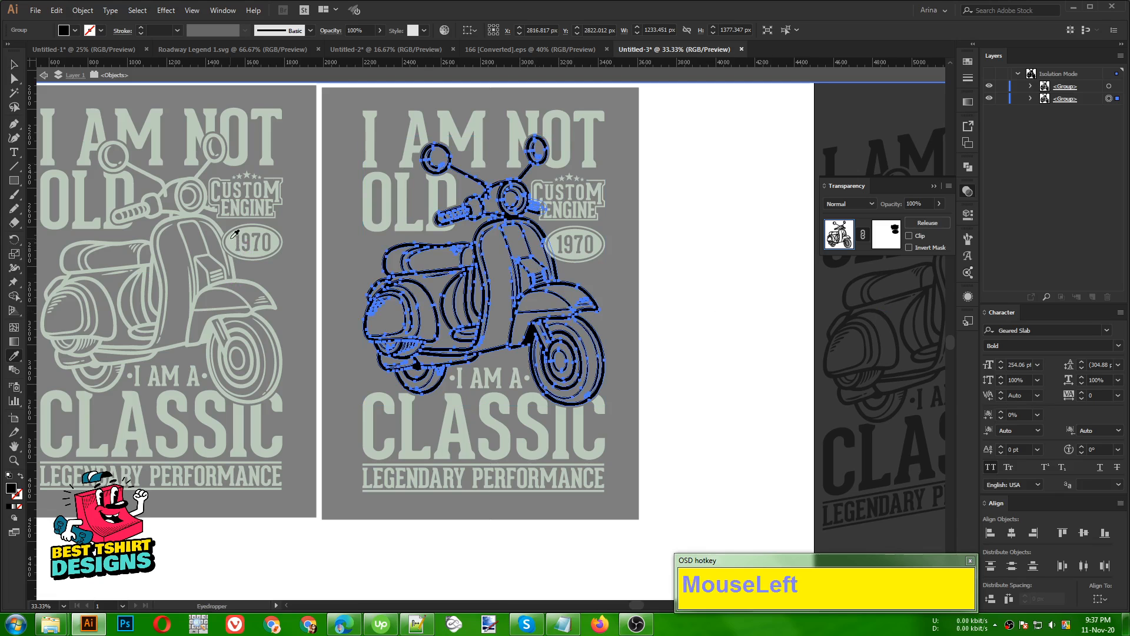
key(v)
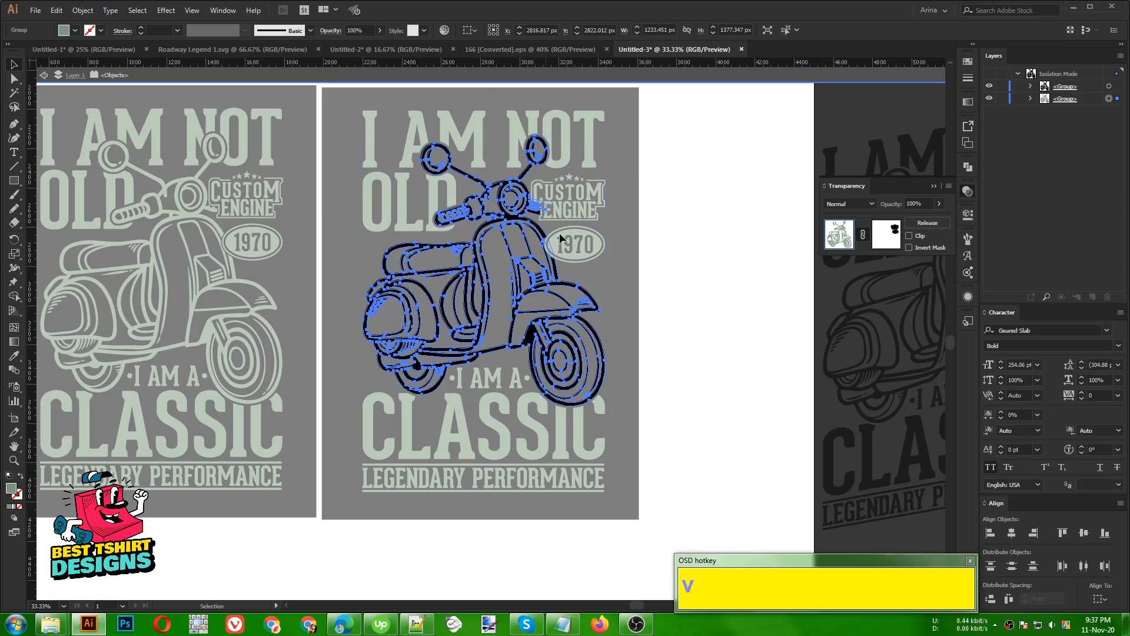
Try offsetting the green scooter copy slightly to the right behind the black line art, and nudge it back
alt+scroll(523, 224, up, 1)
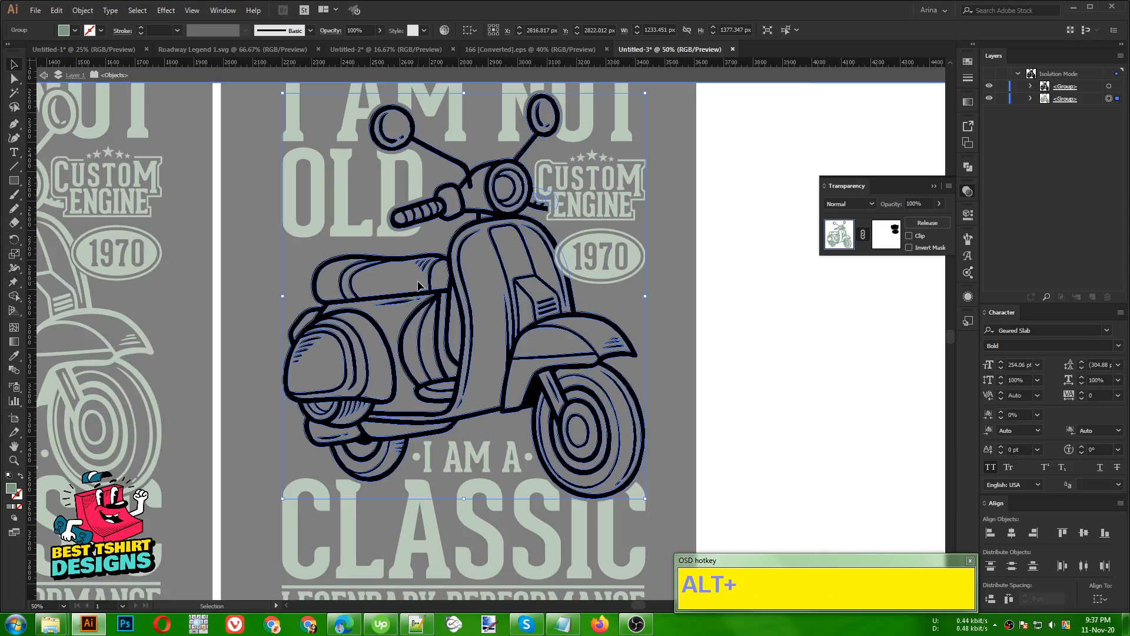
key(alt+Right)
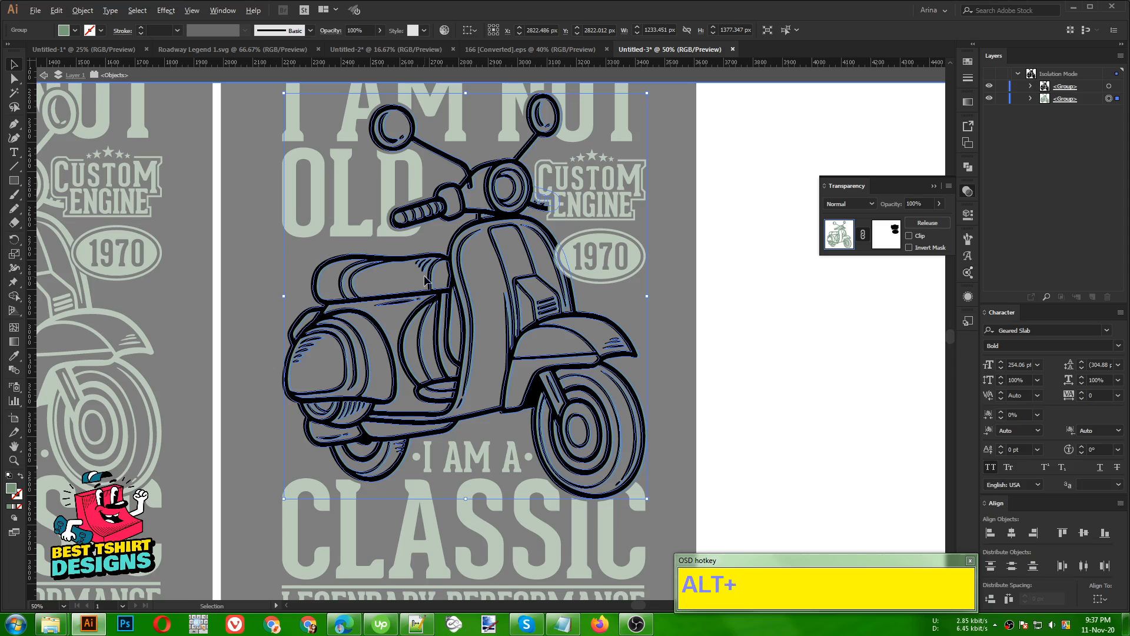
alt+scroll(421, 282, up, 3)
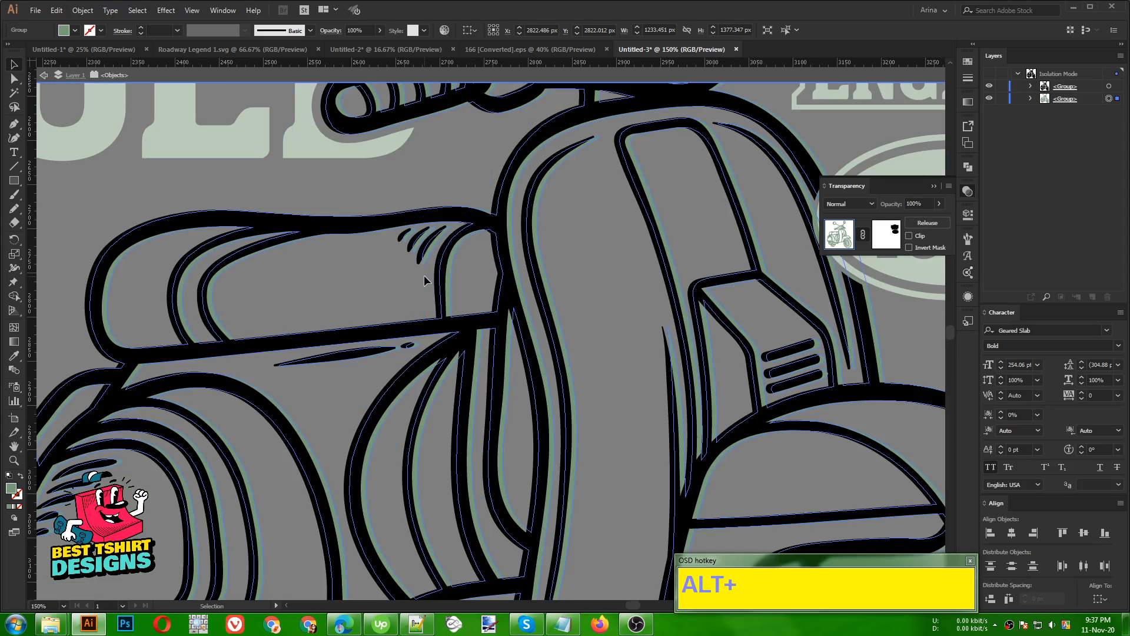
key(Right)
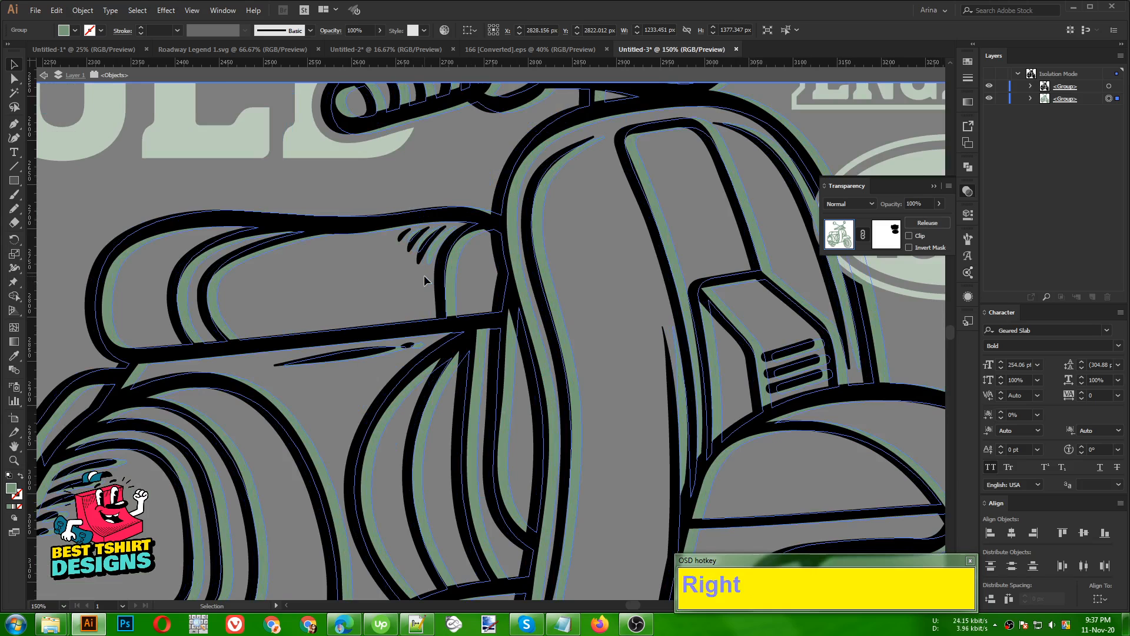
key(Left)
key(Left)
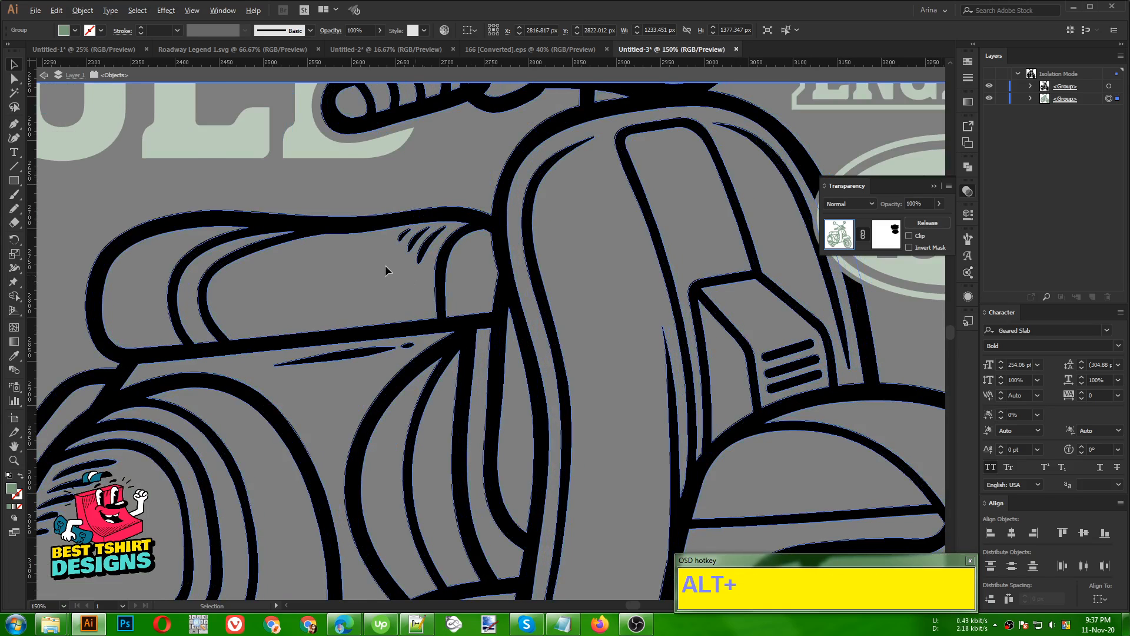
alt+scroll(385, 265, down, 4)
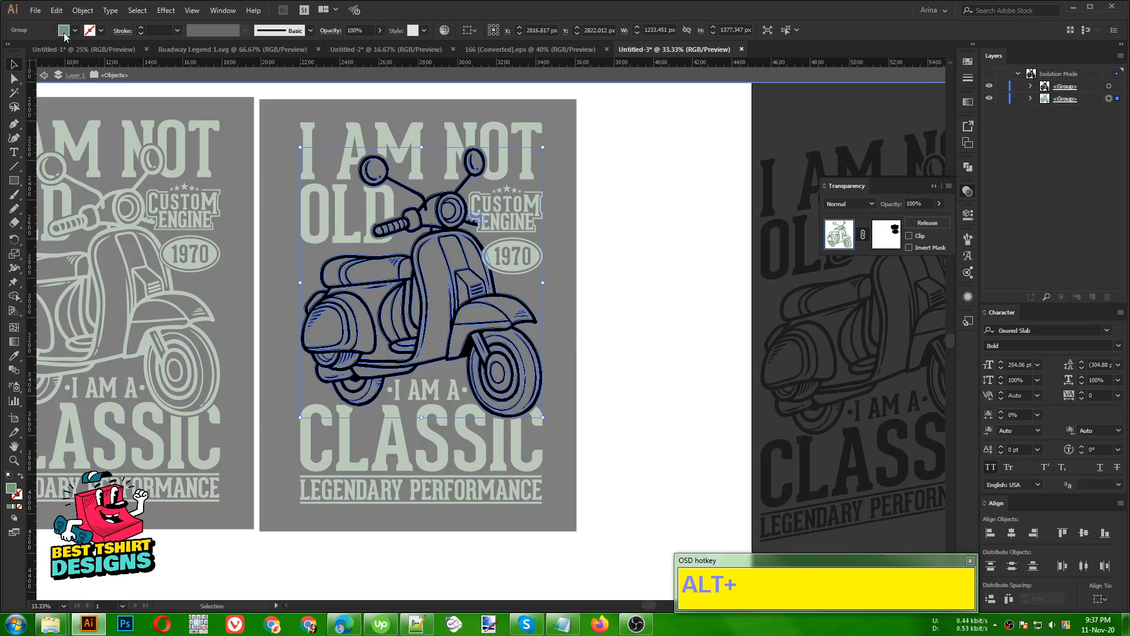
Merge the green scooter copy into one solid silhouette with Pathfinder Unite and exit isolation mode
alt+scroll(433, 309, up, 1)
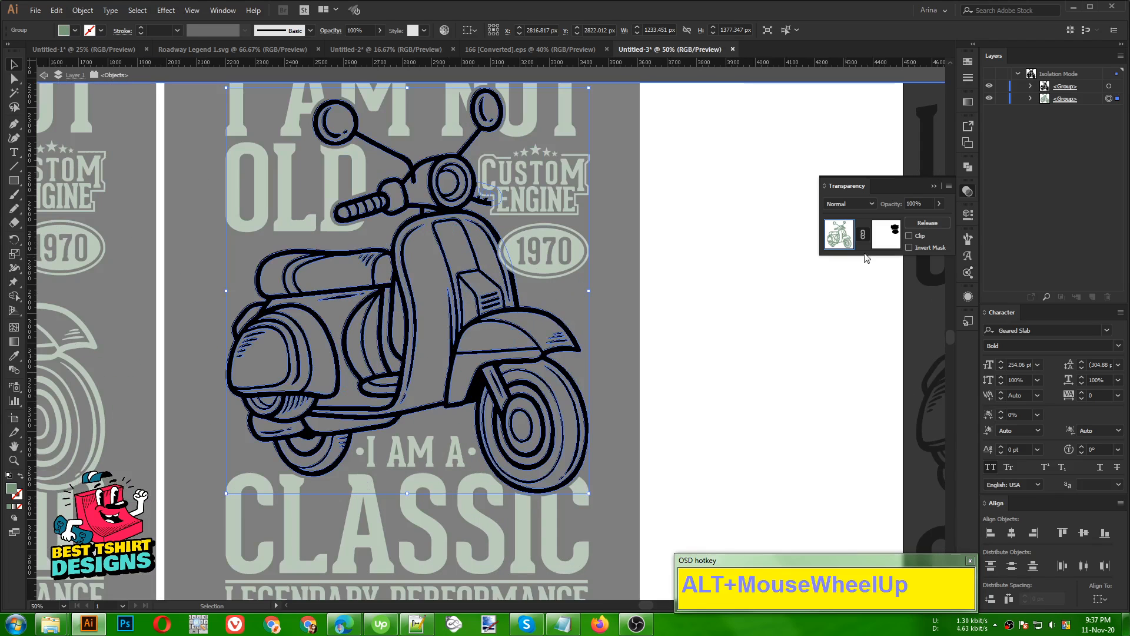
click(968, 167)
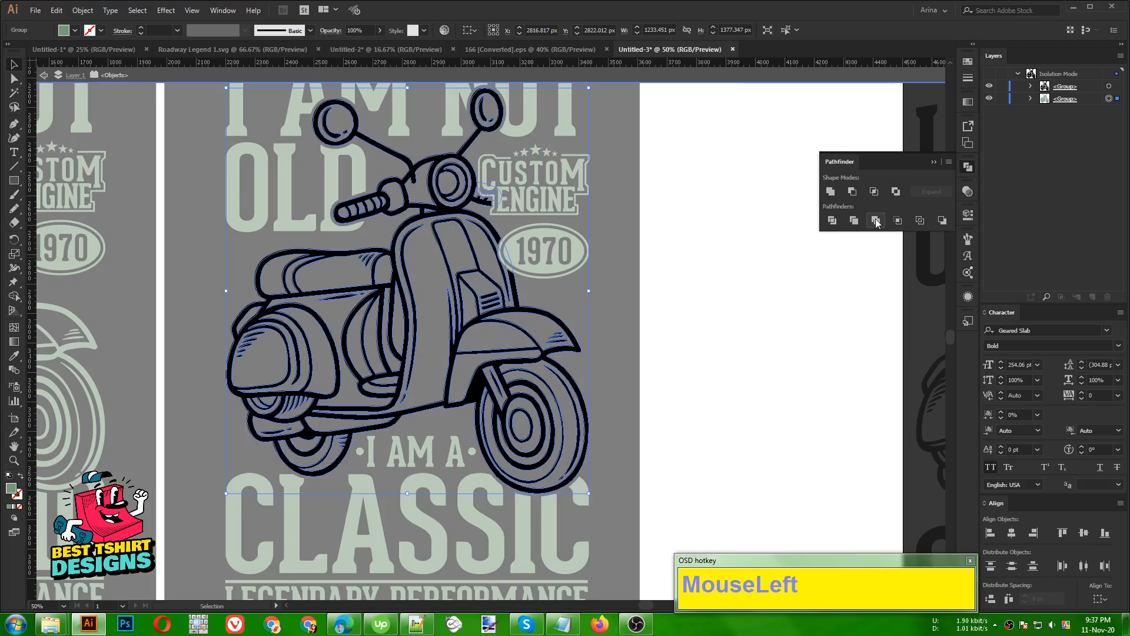
click(831, 191)
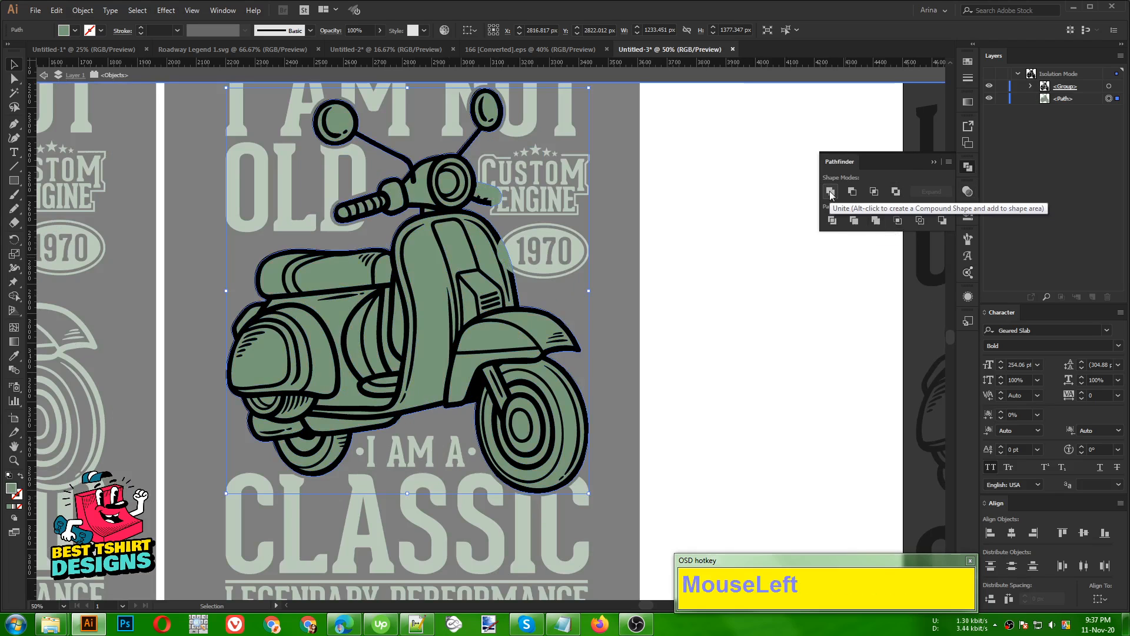
click(679, 313)
alt+scroll(574, 338, down, 1)
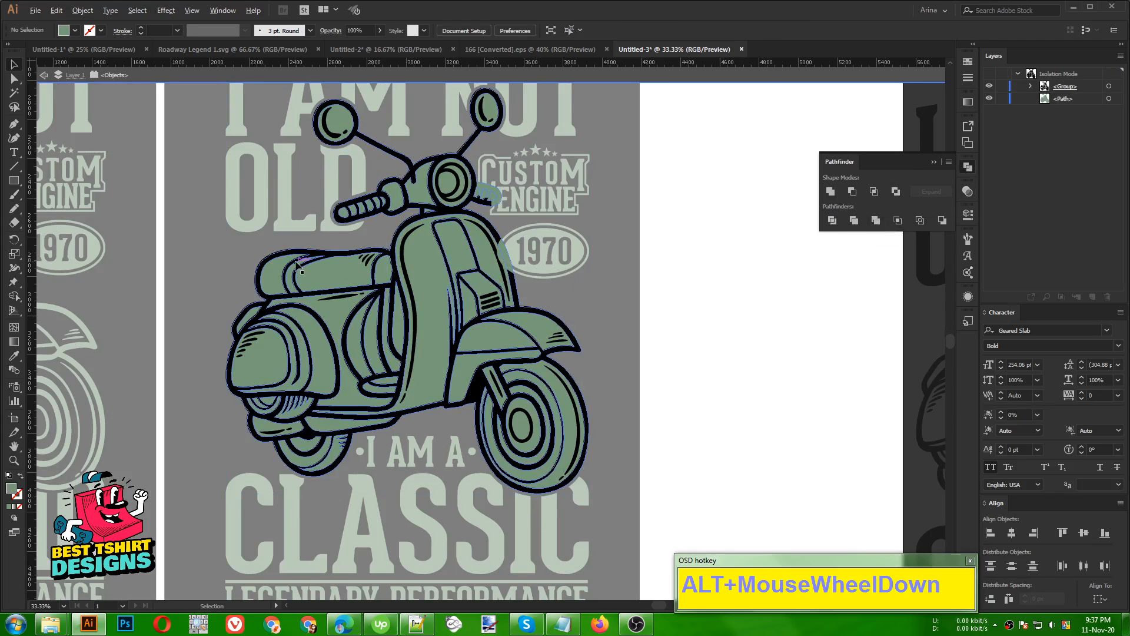
double_click(576, 340)
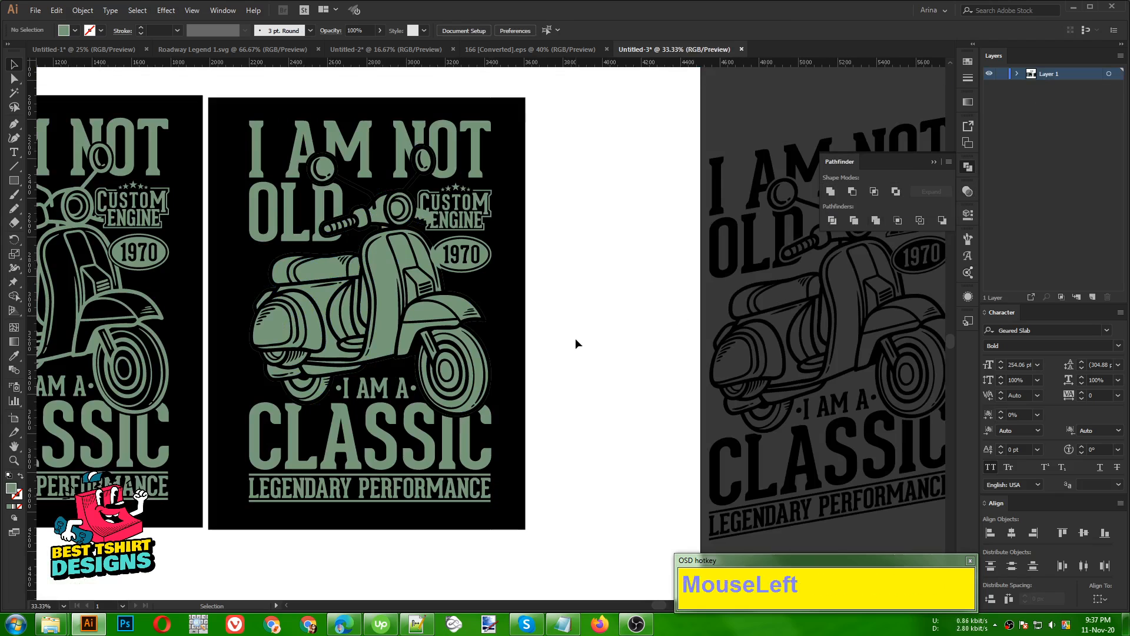
Copy the badge shapes from the black scooter line art's opacity mask and return to editing the artwork
drag(542, 338, 694, 338)
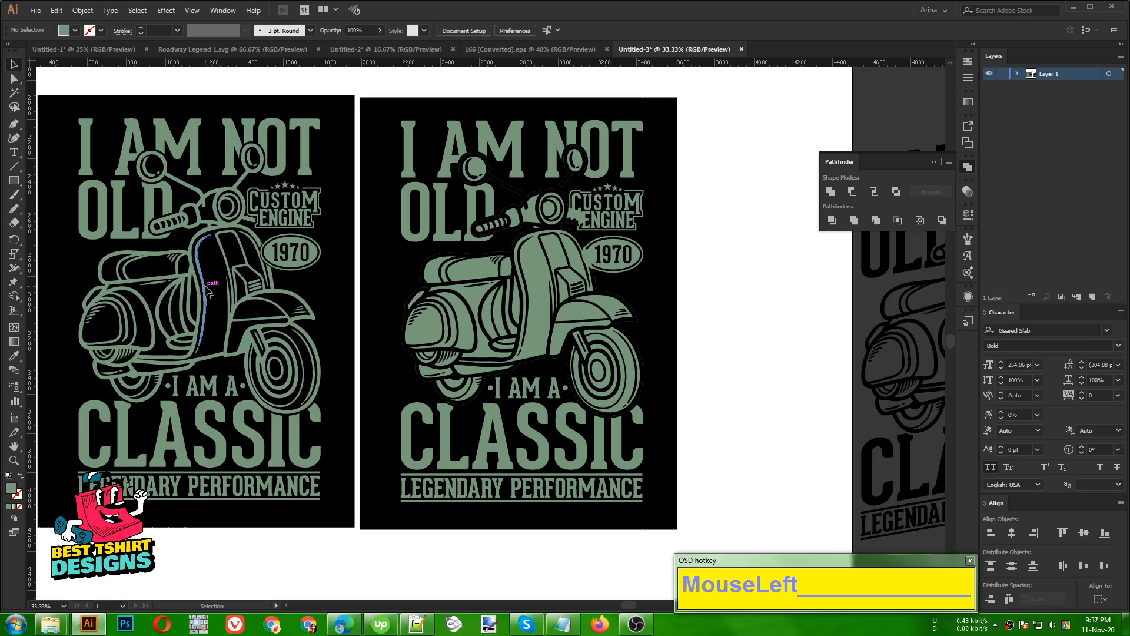
click(242, 547)
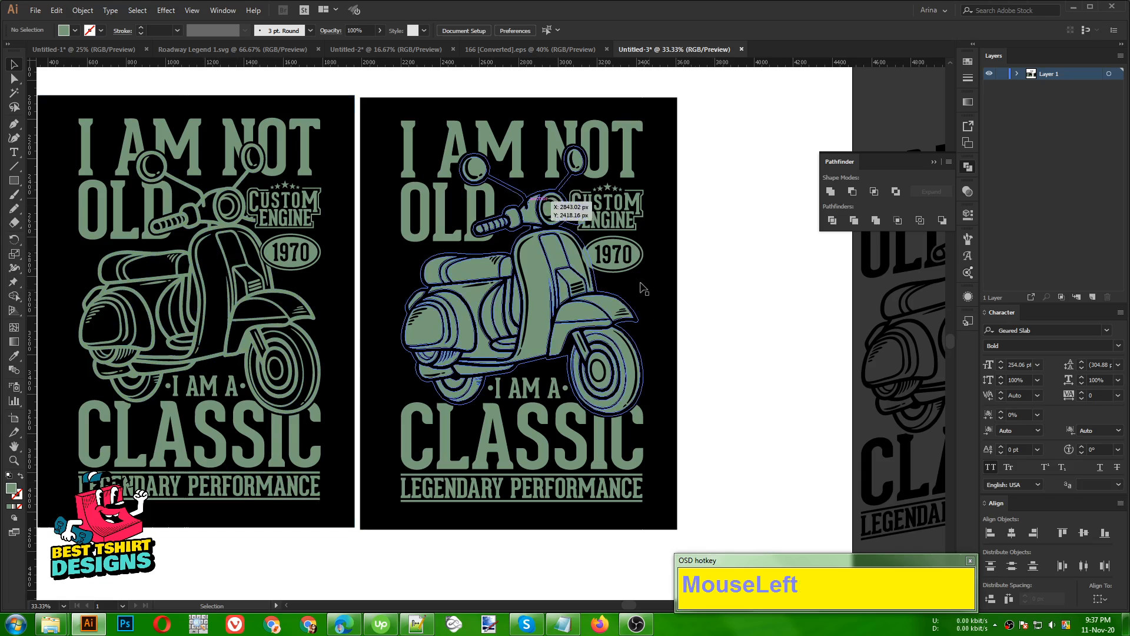
alt+scroll(651, 203, up, 2)
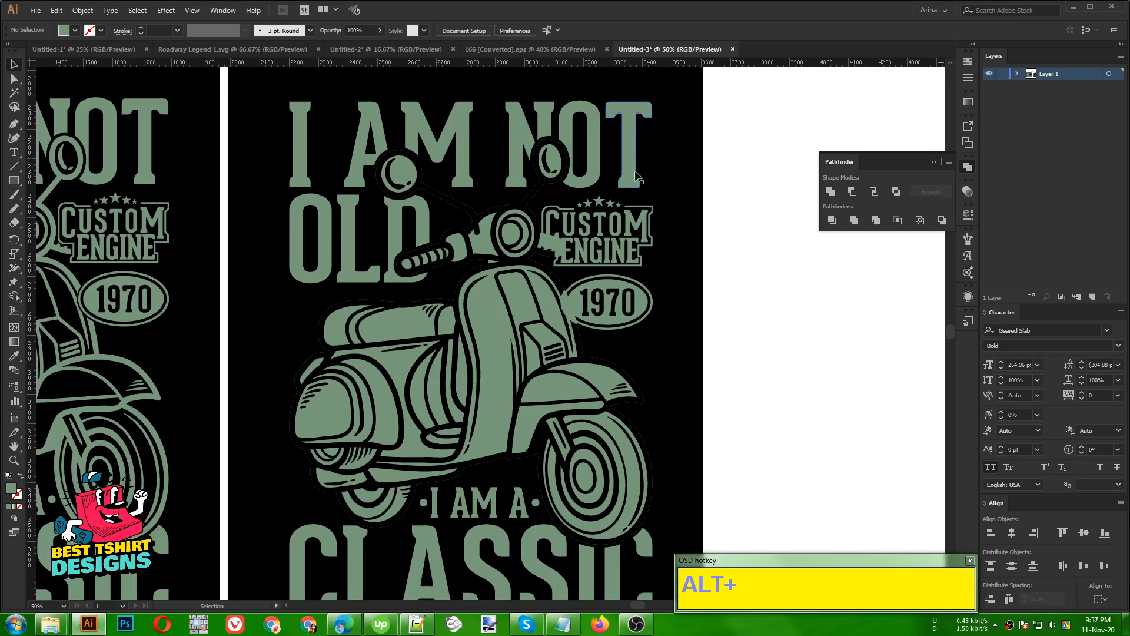
drag(540, 361, 438, 332)
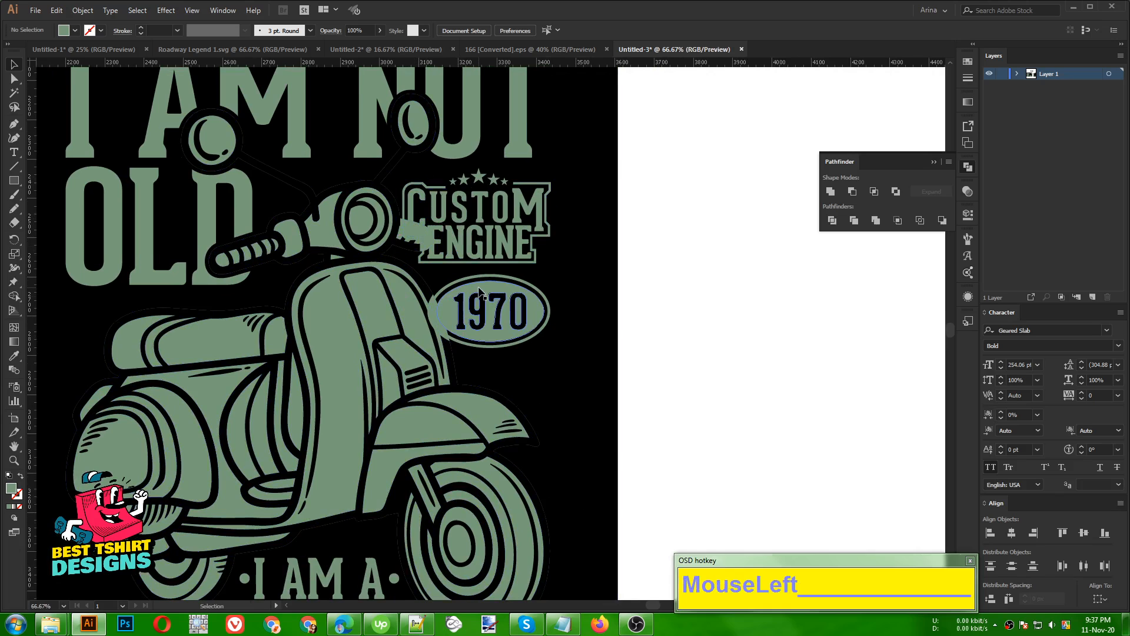
click(394, 306)
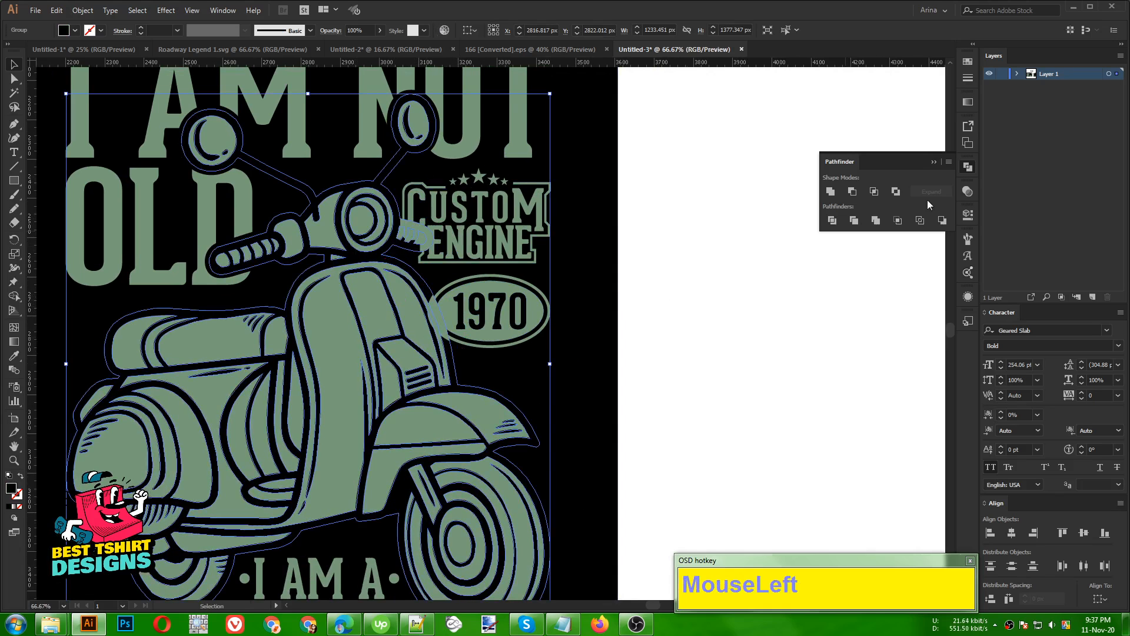
click(966, 193)
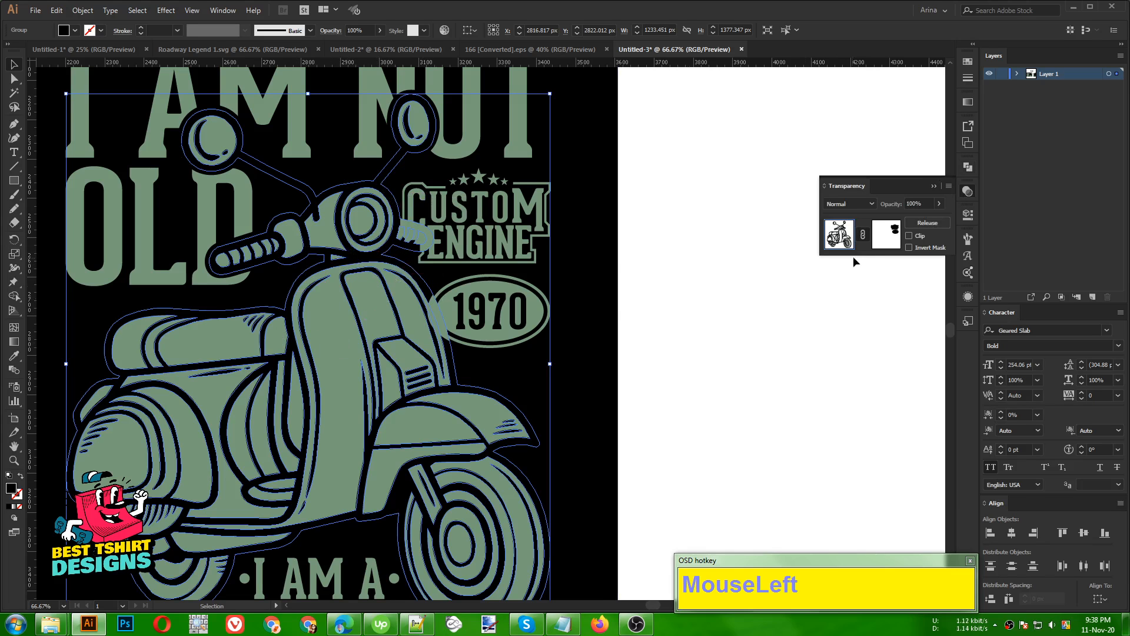
click(877, 236)
scroll(361, 289, down, 1)
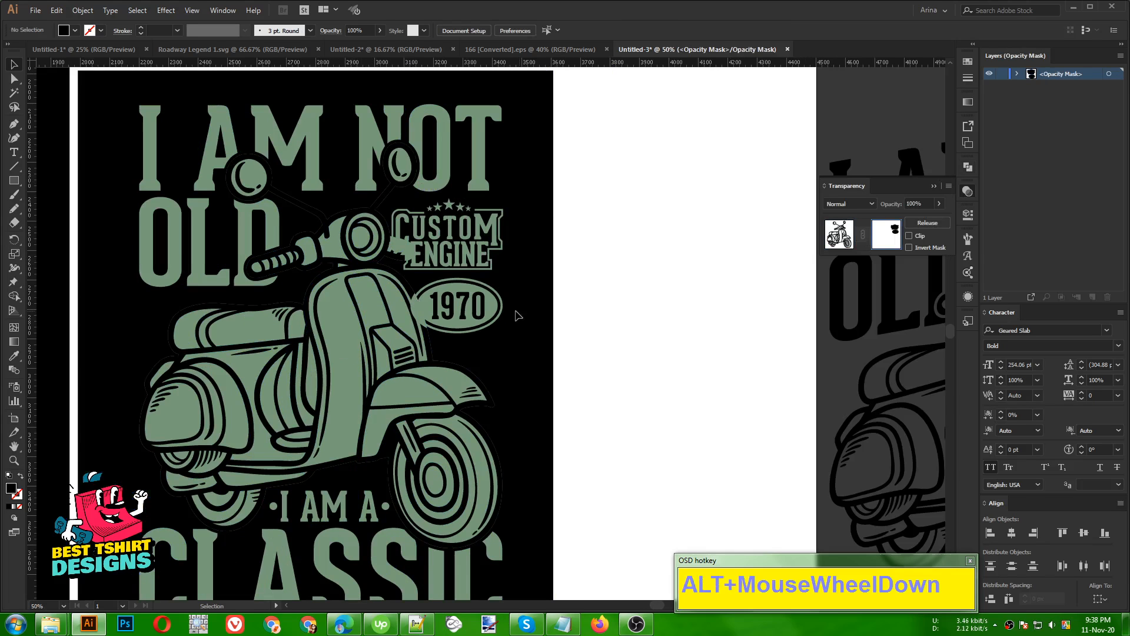
key(ctrl+a)
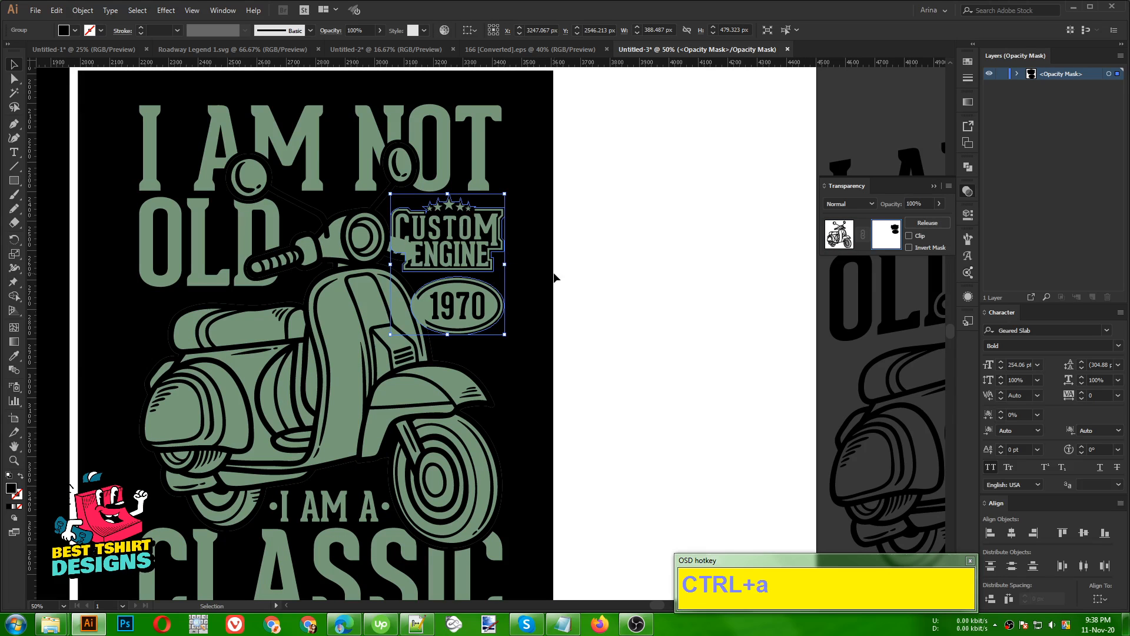
key(ctrl+c)
click(839, 234)
click(671, 358)
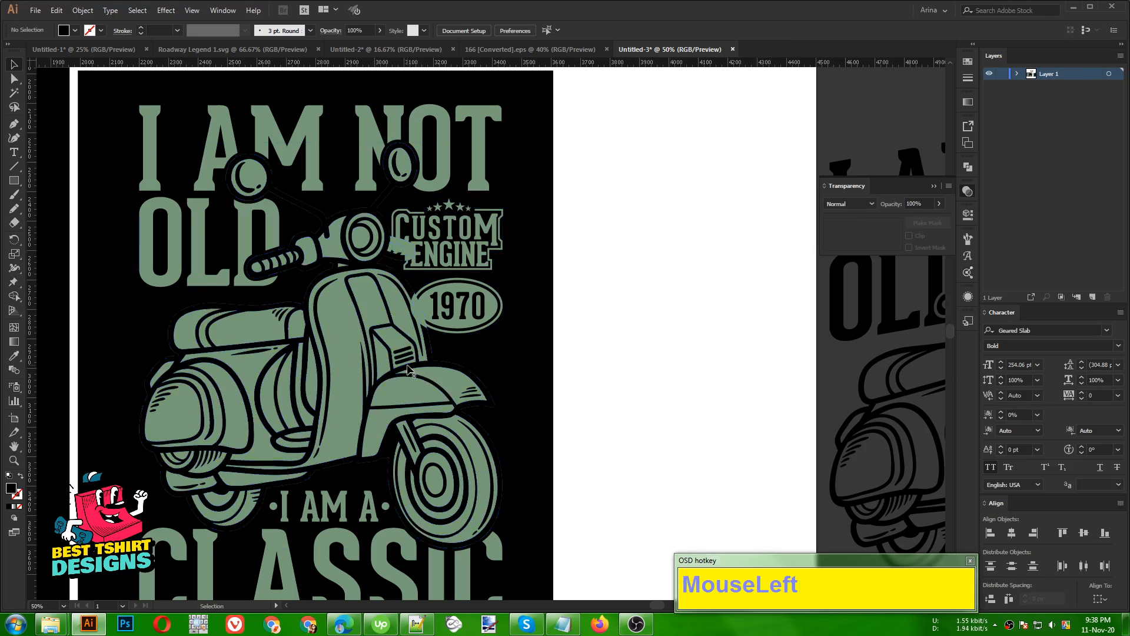
Give the green scooter silhouette an opacity mask with clipping off, paste the copied badge shapes in place, and return to the artwork
click(343, 343)
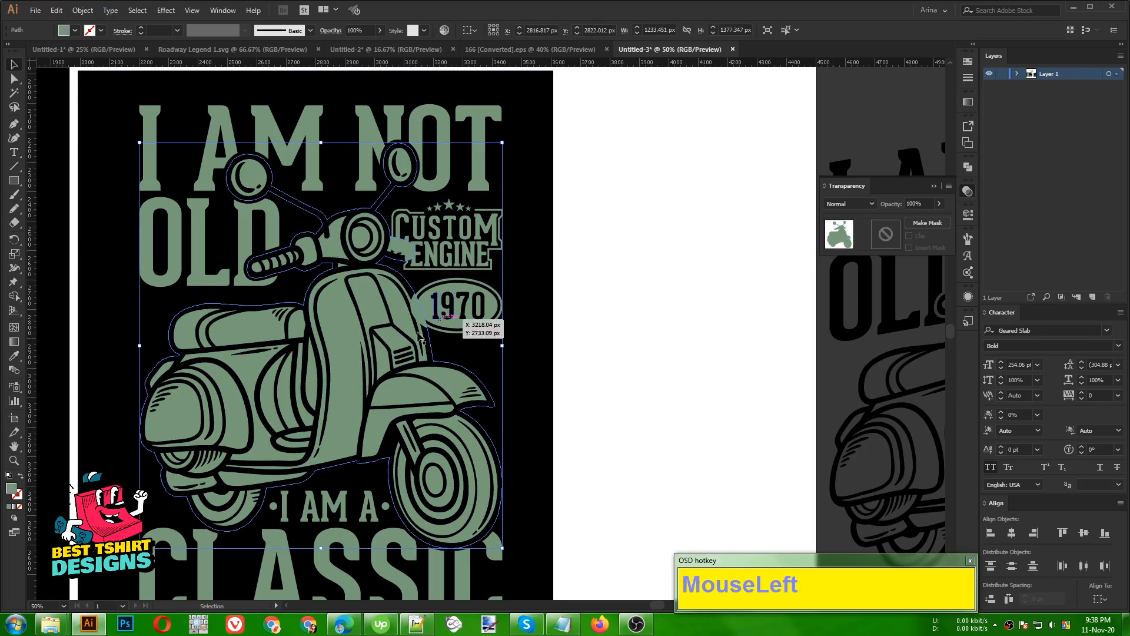
click(886, 234)
click(909, 236)
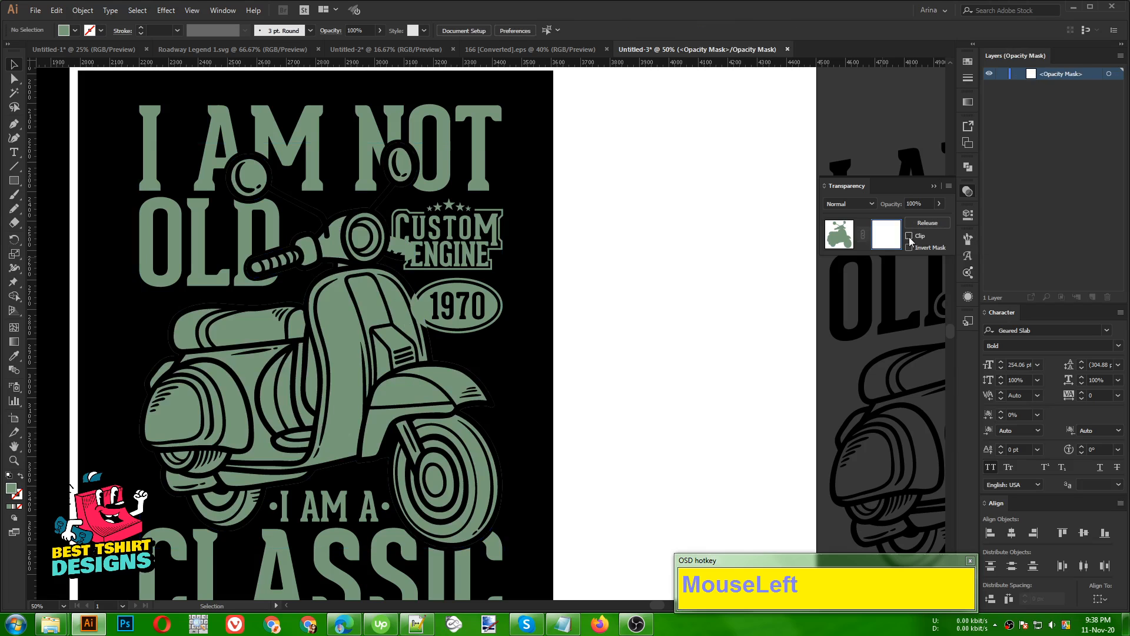
key(ctrl)
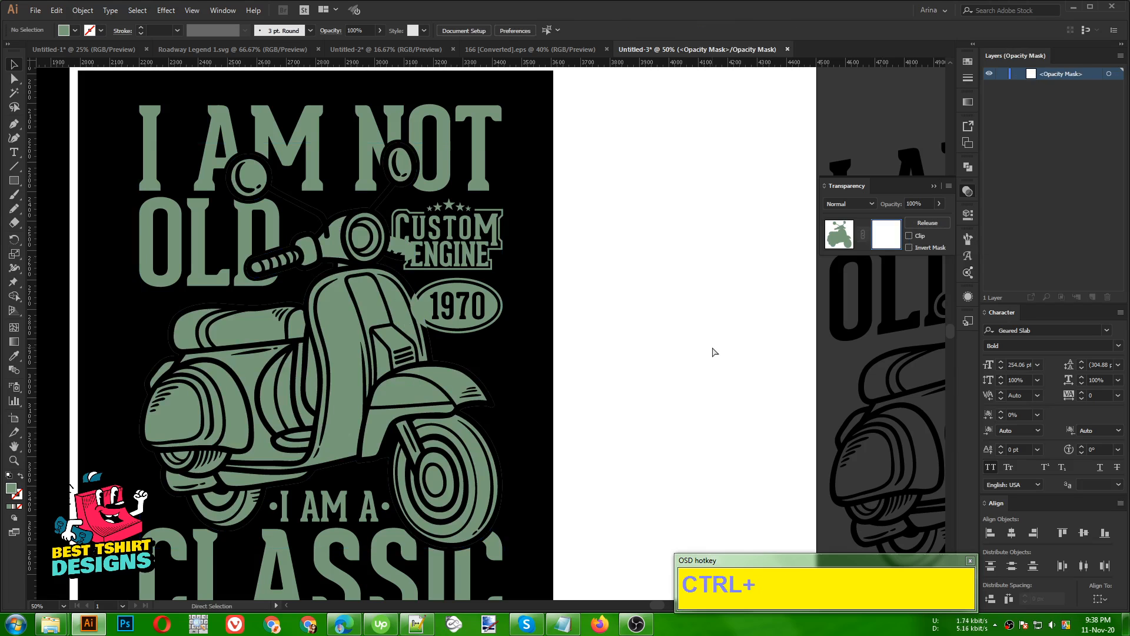
key(ctrl+f)
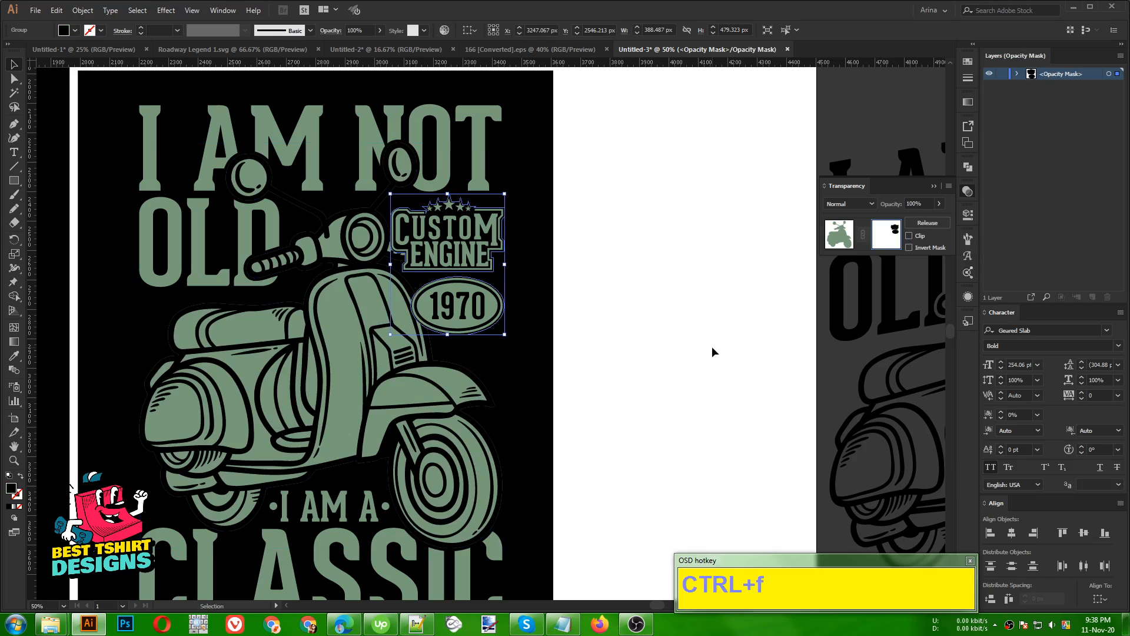
click(712, 351)
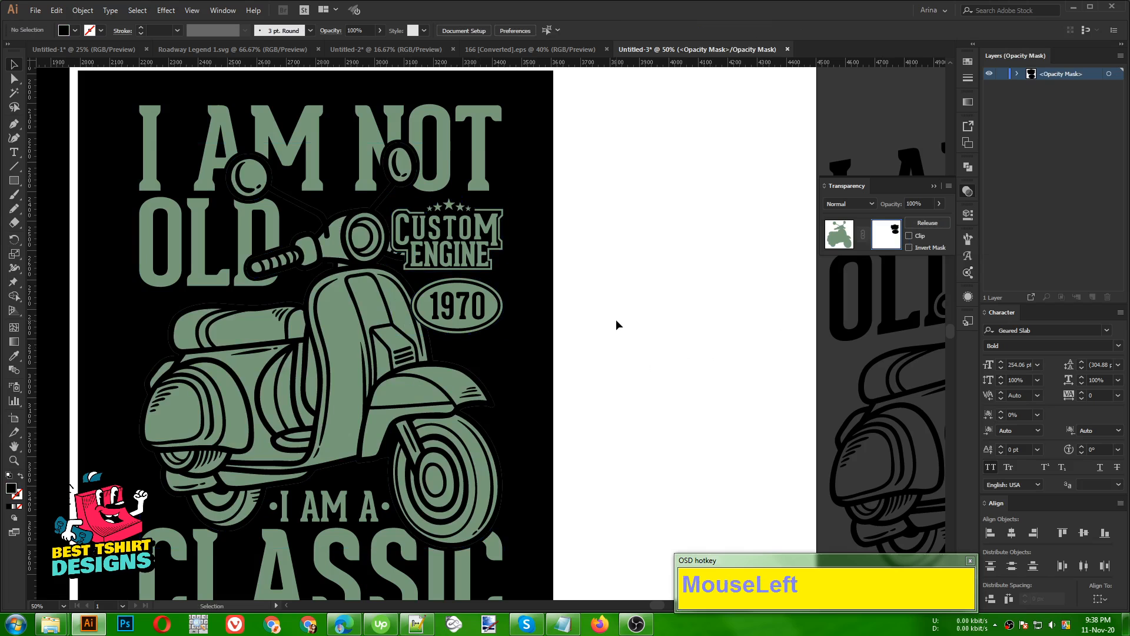
alt+scroll(385, 246, up, 3)
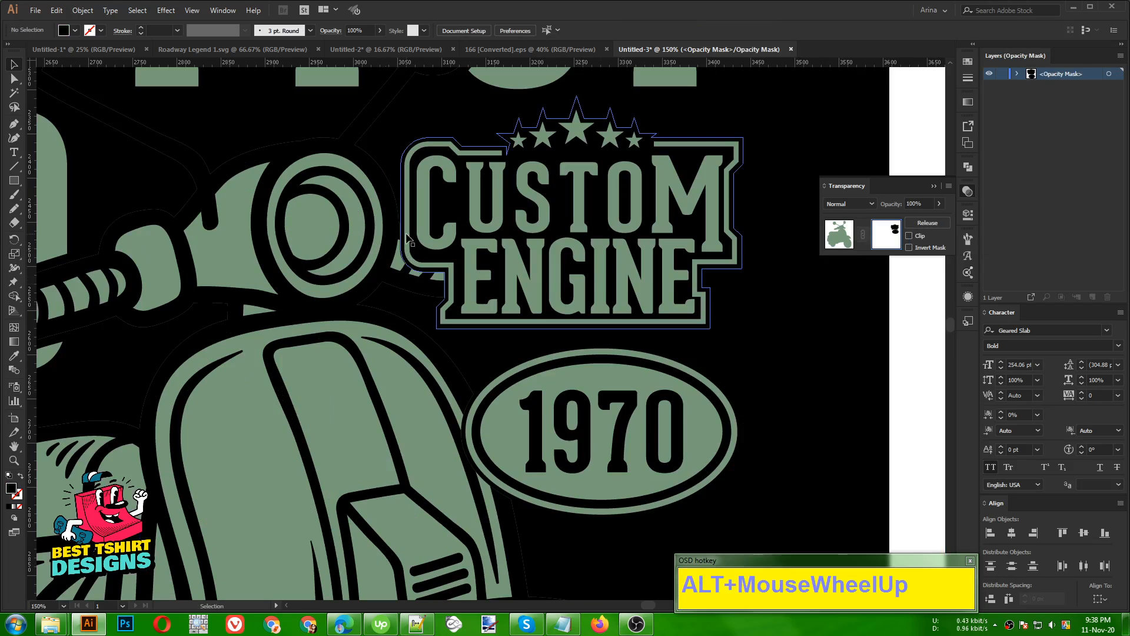
alt+scroll(406, 238, down, 3)
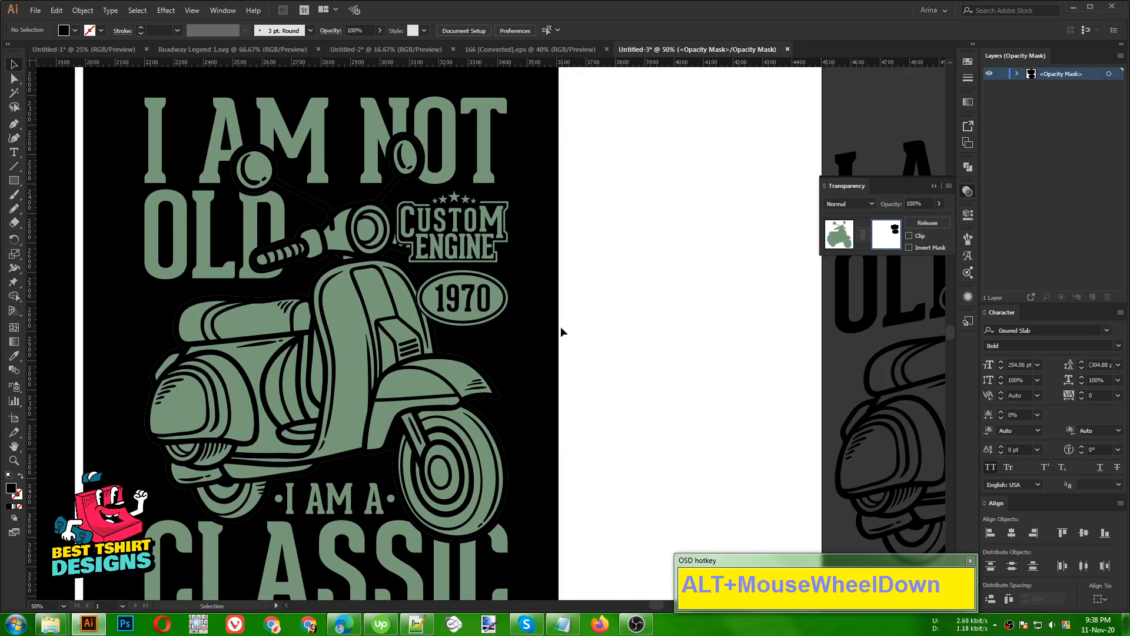
alt+scroll(792, 287, down, 1)
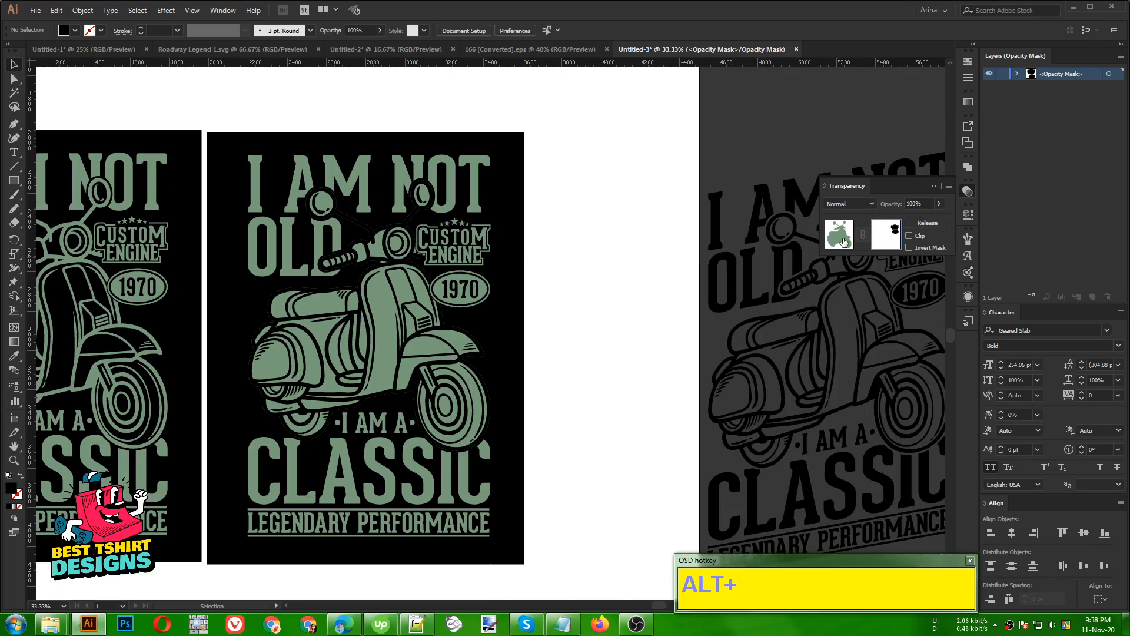
click(843, 240)
click(591, 293)
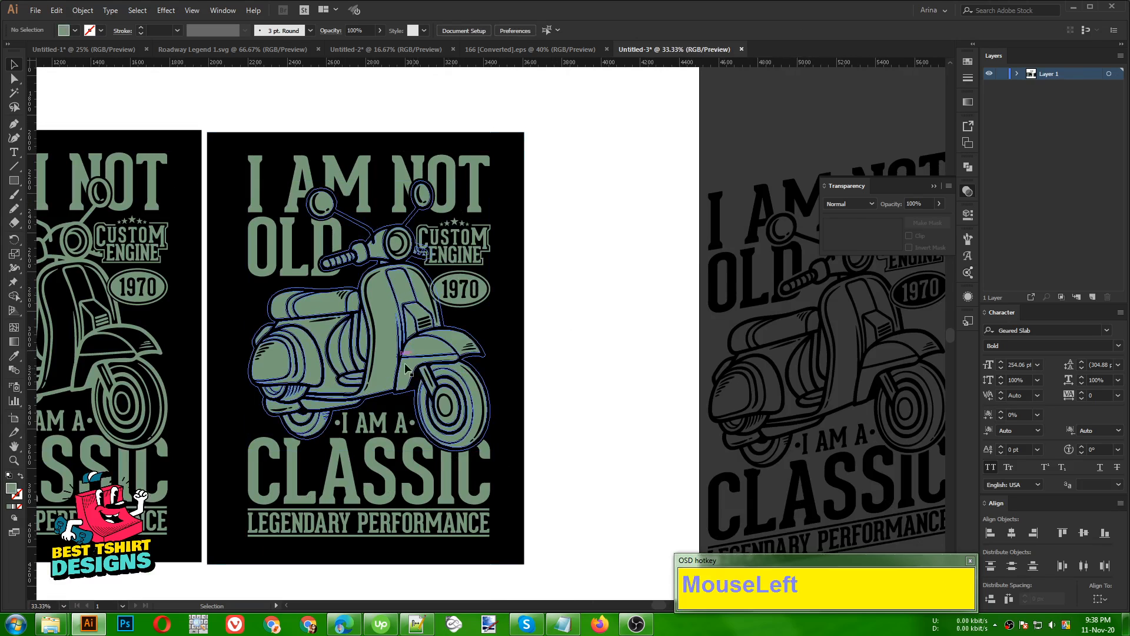
Try a dark warm gray fill on the scooter line art
click(436, 381)
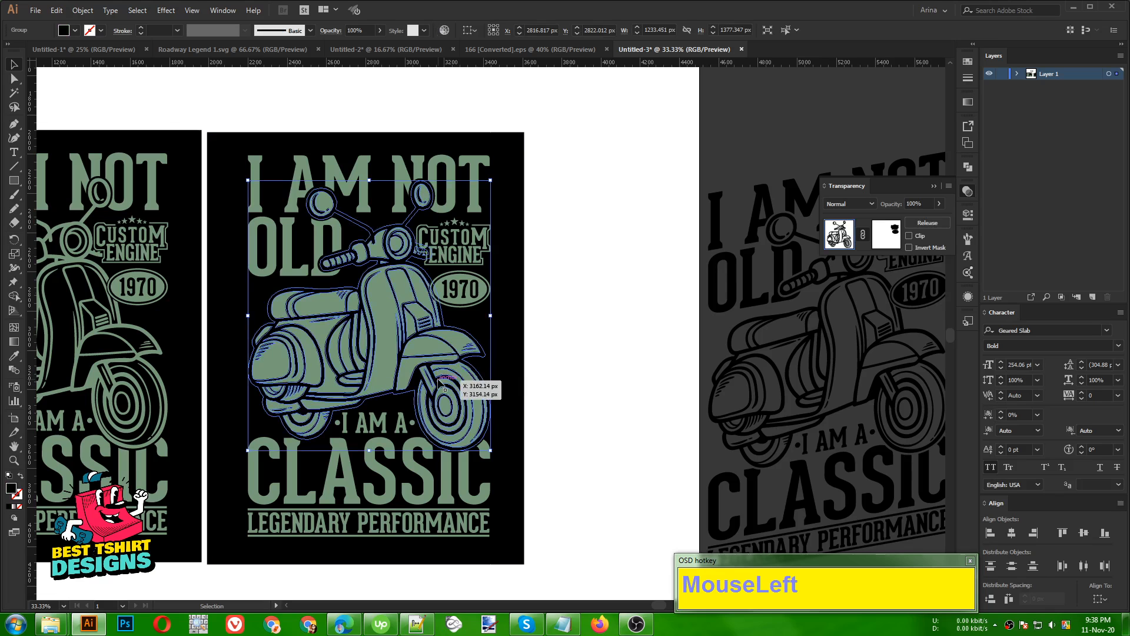
double_click(11, 489)
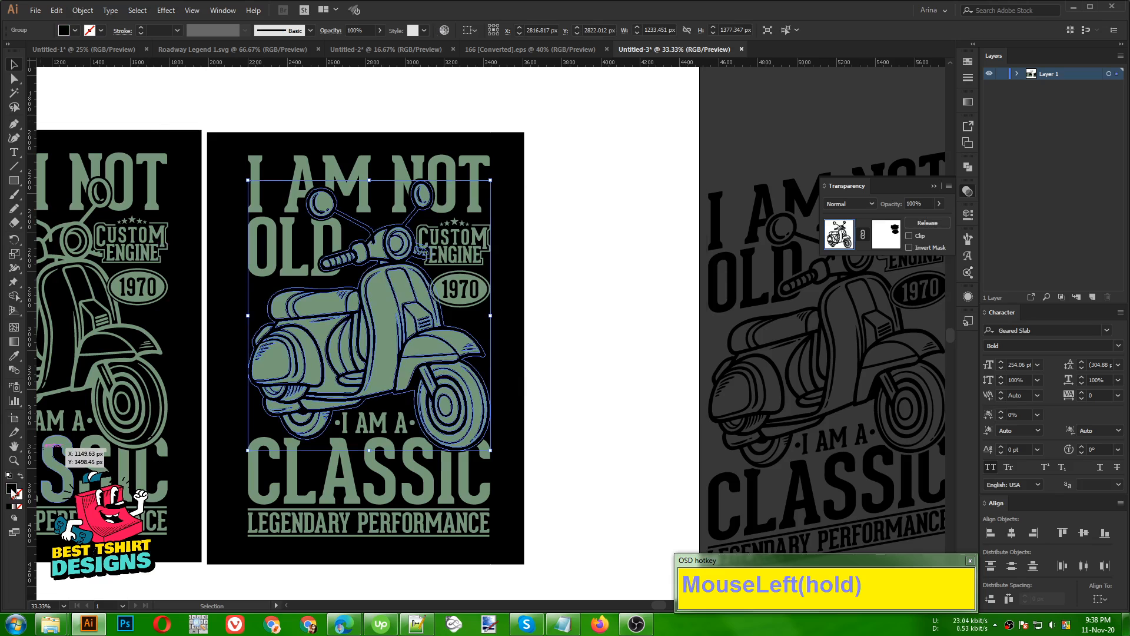
drag(422, 296, 400, 323)
click(648, 229)
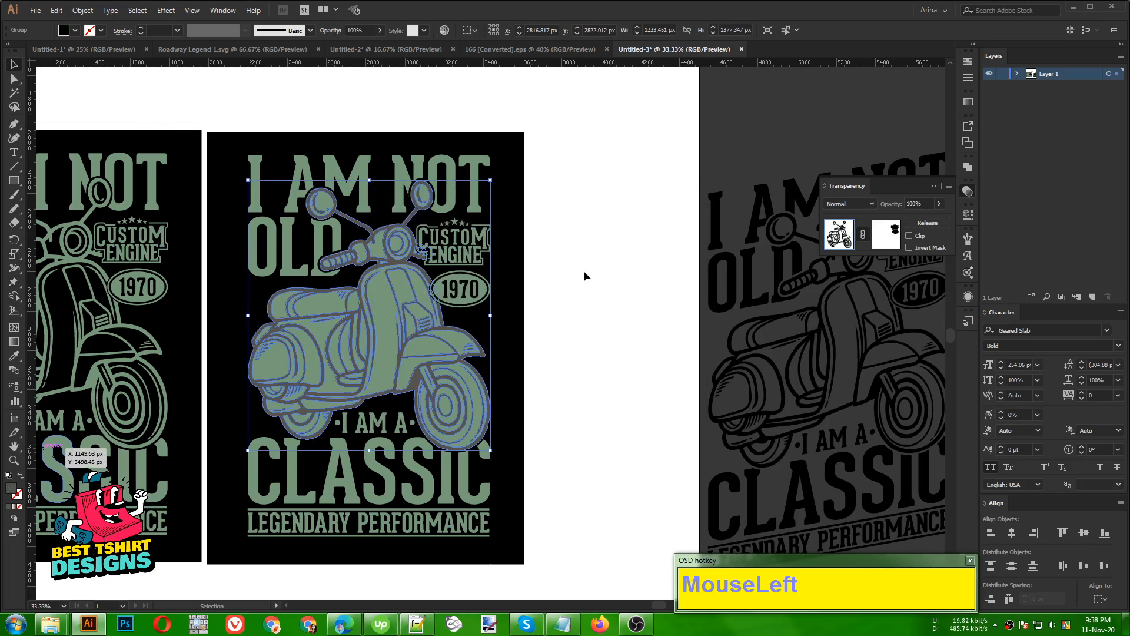
click(583, 271)
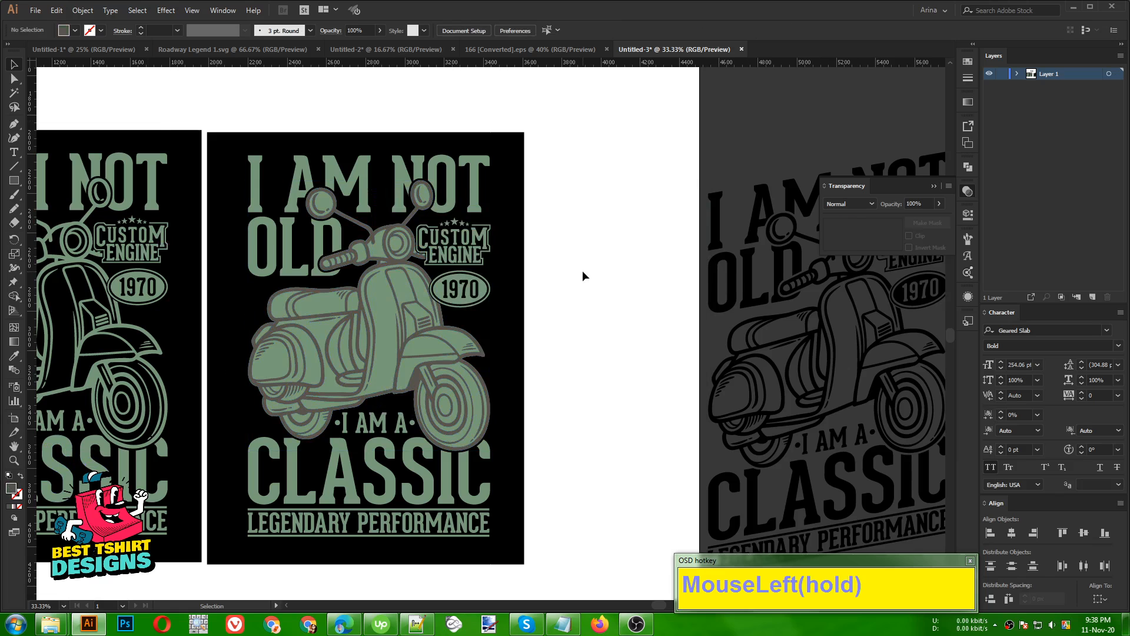
Try a dark blue fill, #193477, on the scooter line art
click(375, 272)
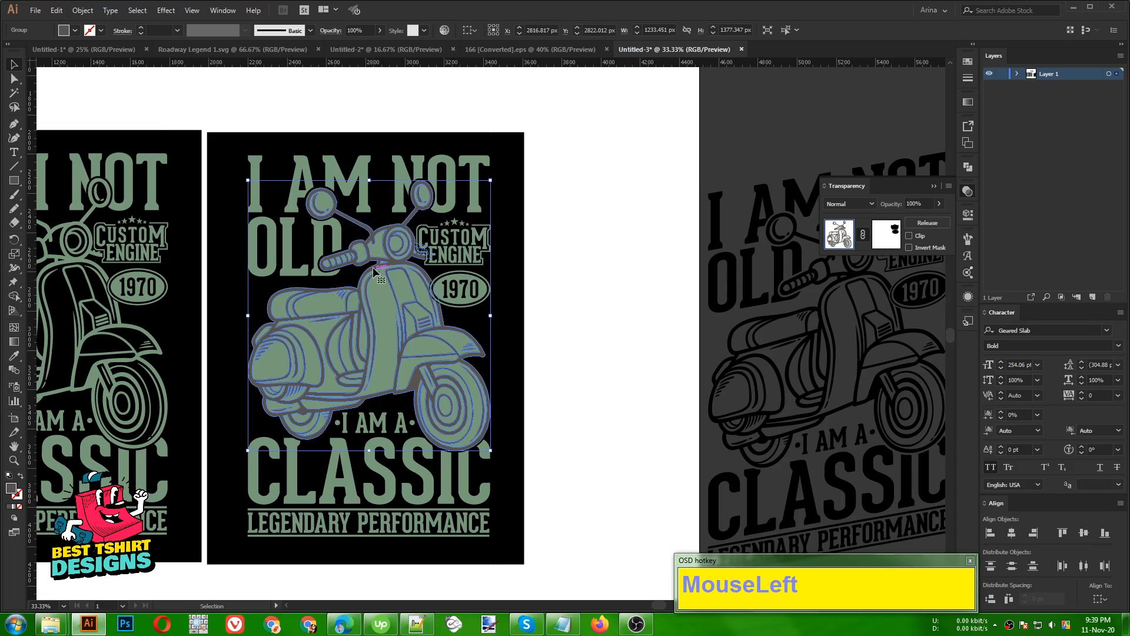
double_click(12, 489)
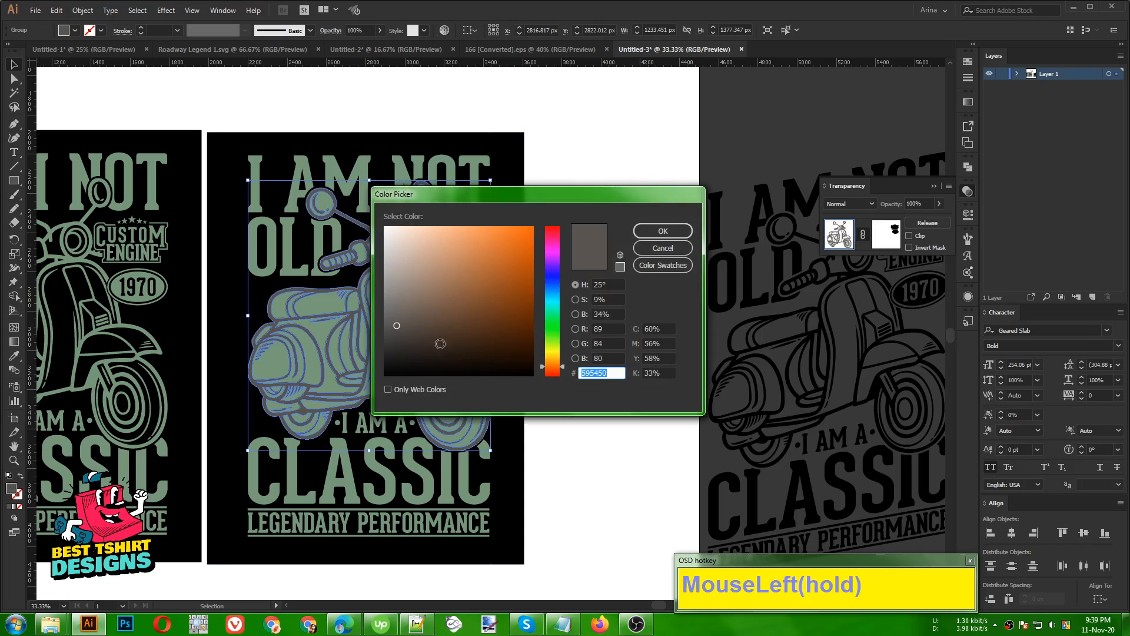
click(553, 289)
drag(554, 287, 551, 284)
drag(462, 285, 503, 305)
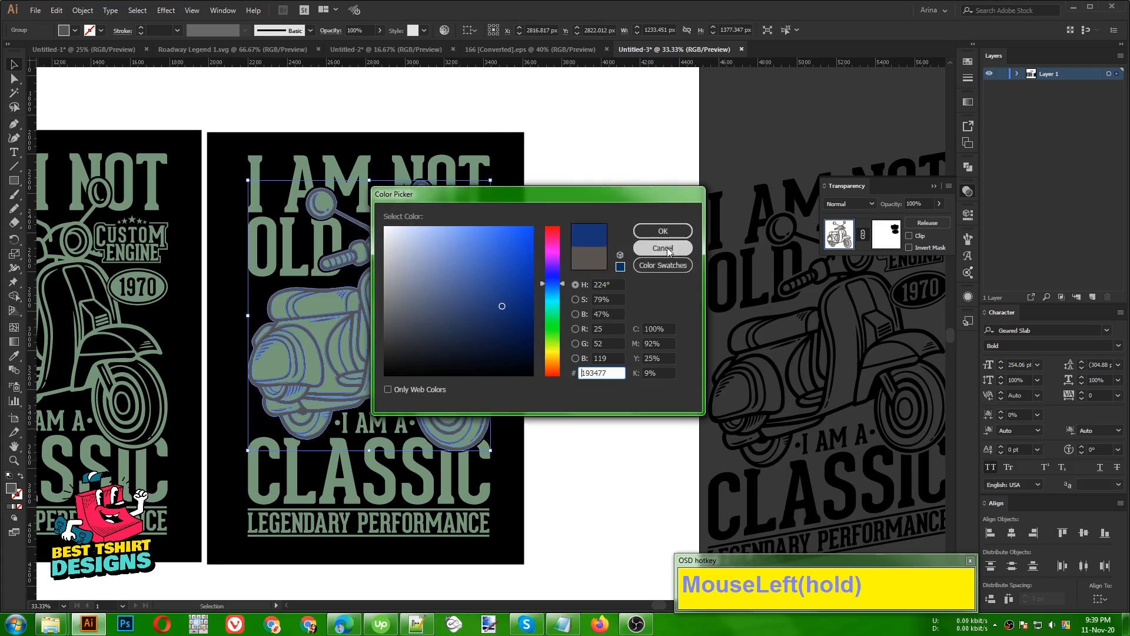
click(663, 231)
click(587, 232)
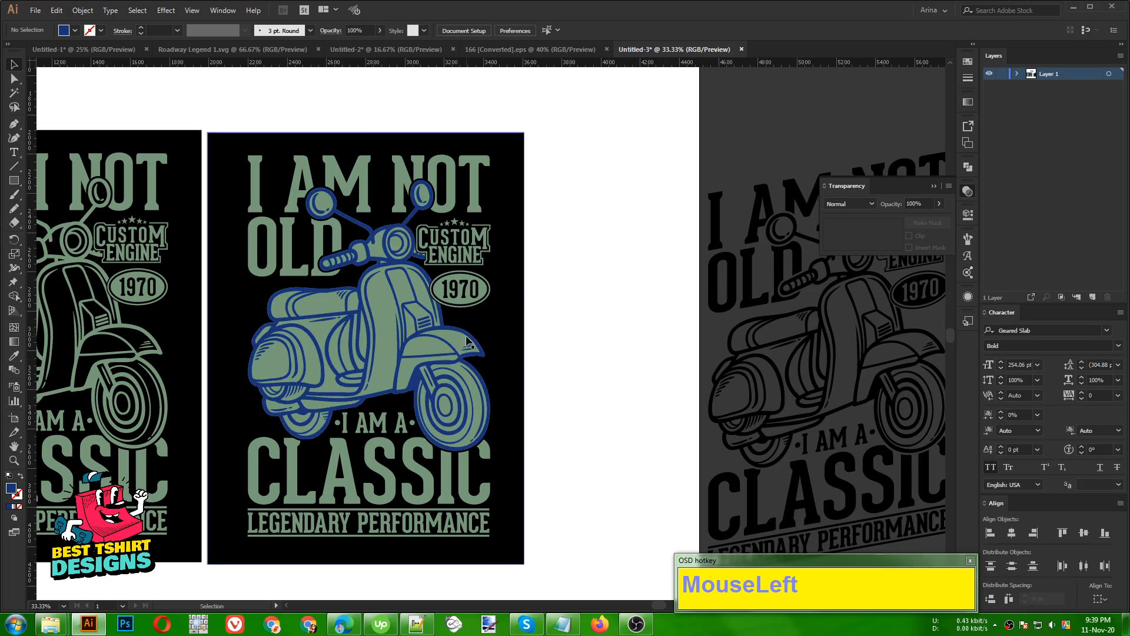
Recolor the scooter line art black by sampling the black background rectangle, then deselect it
click(417, 394)
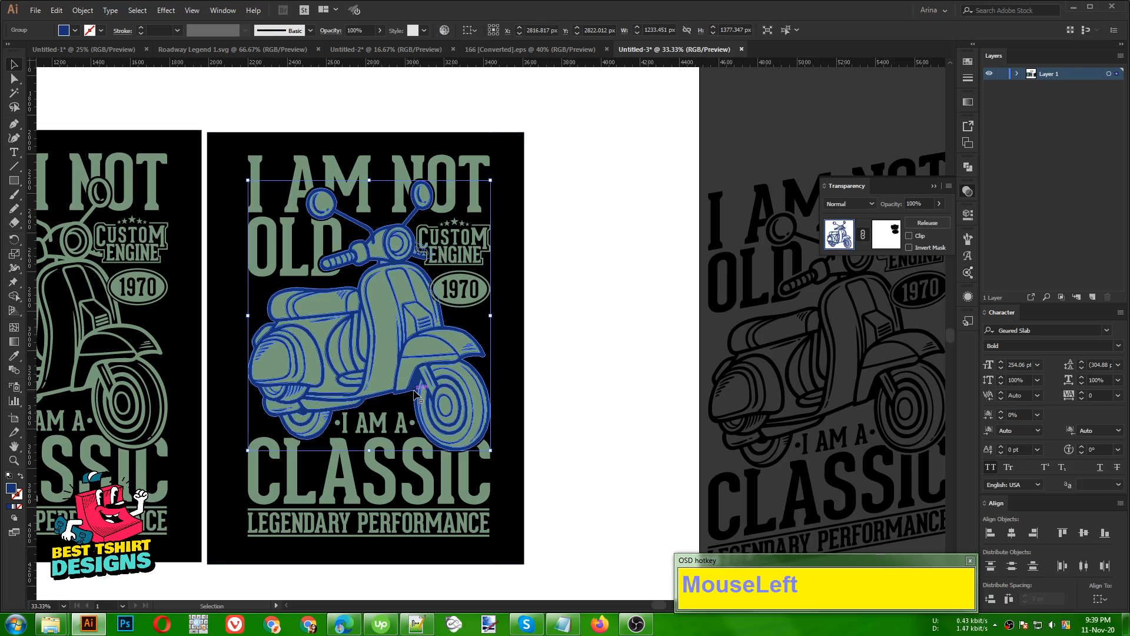
key(i)
click(509, 350)
key(v)
click(601, 348)
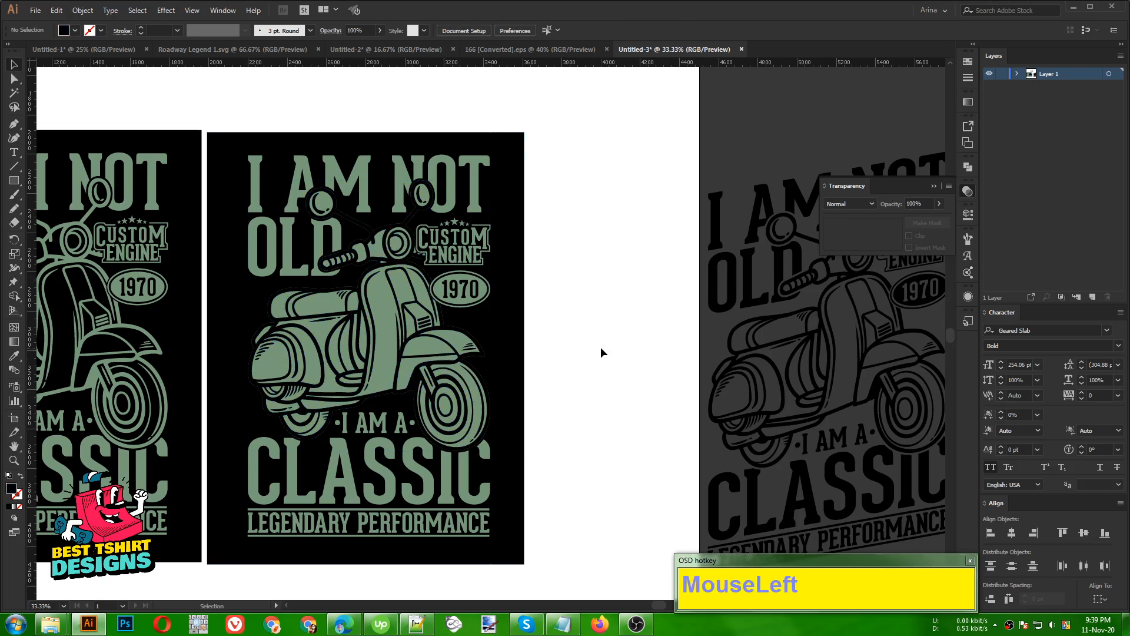
Move the black background rectangle off the solid green scooter design into the space beside it
alt+scroll(507, 336, down, 1)
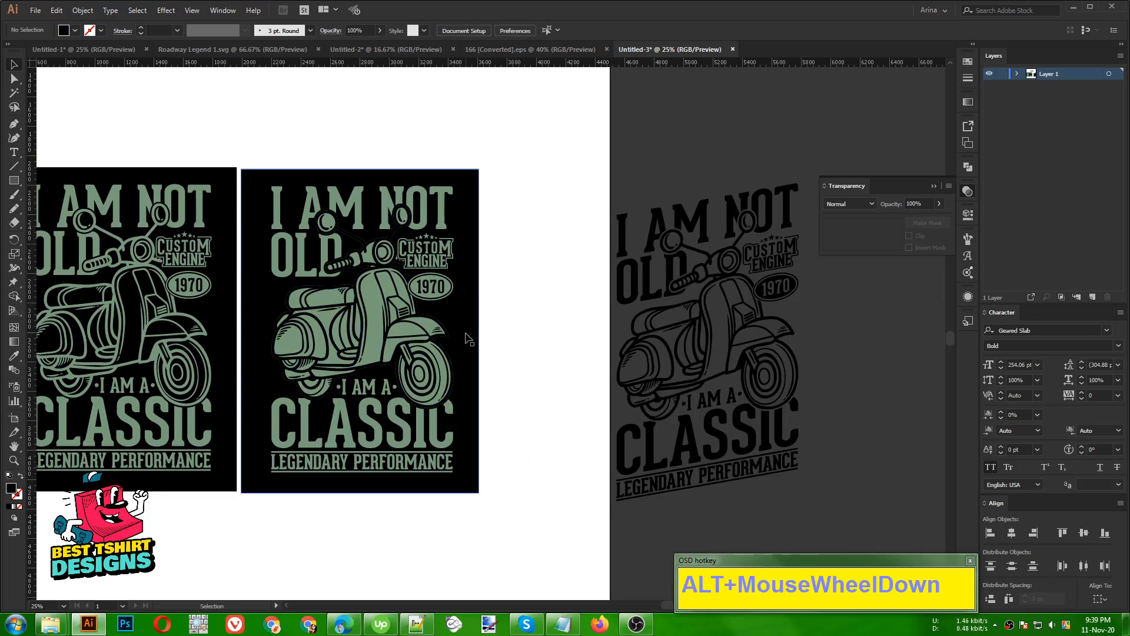
drag(508, 356, 763, 386)
drag(656, 356, 657, 356)
drag(516, 331, 621, 331)
alt+scroll(363, 268, up, 1)
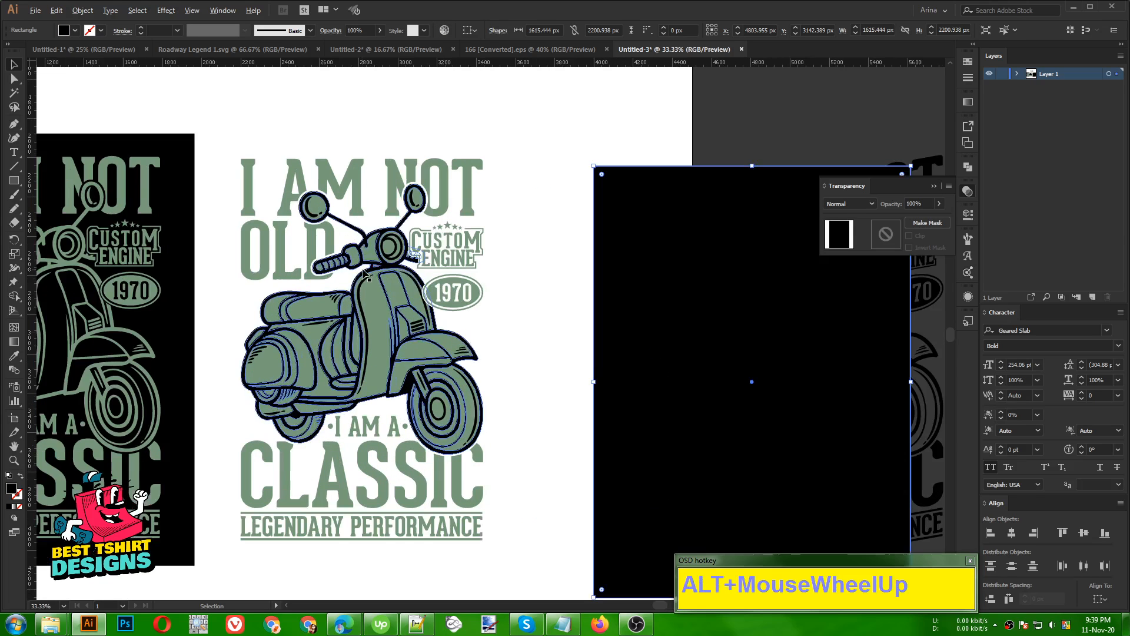
click(533, 304)
Using the silhouette's green, draw an open Pen path along the left mirror's stem, from the mirror down into the headlight housing
alt+scroll(377, 249, up, 4)
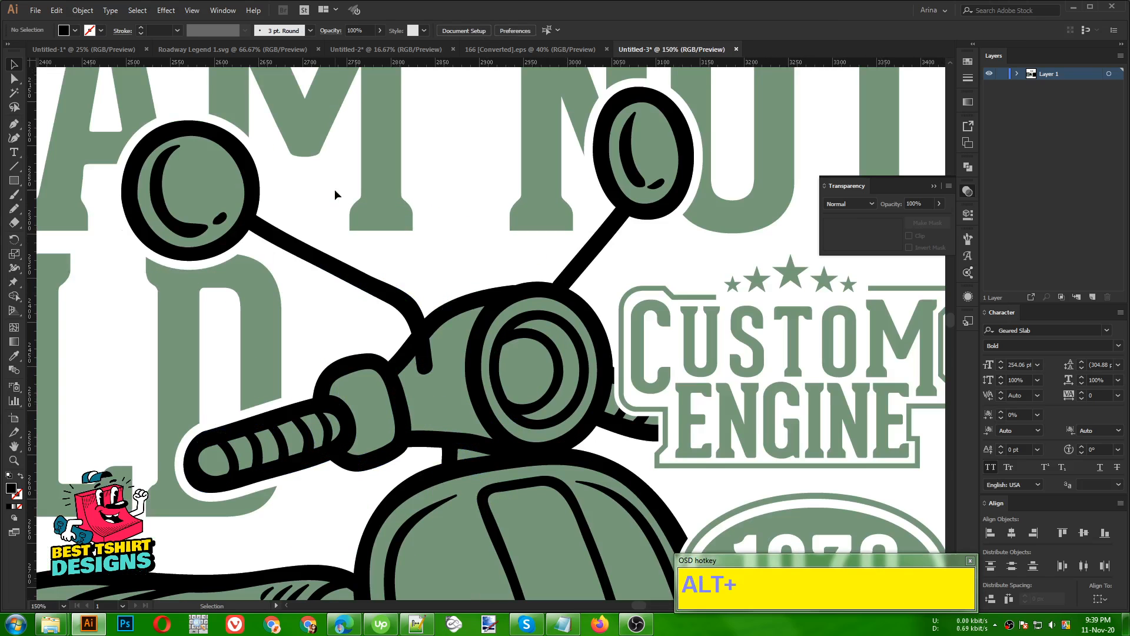
click(218, 188)
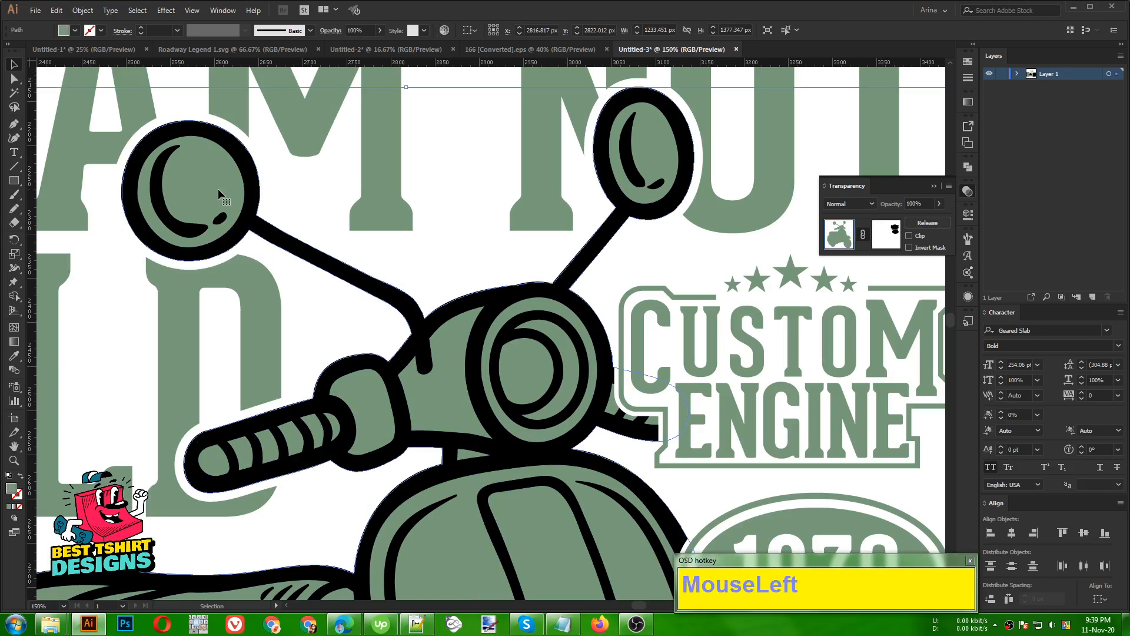
click(317, 215)
click(13, 125)
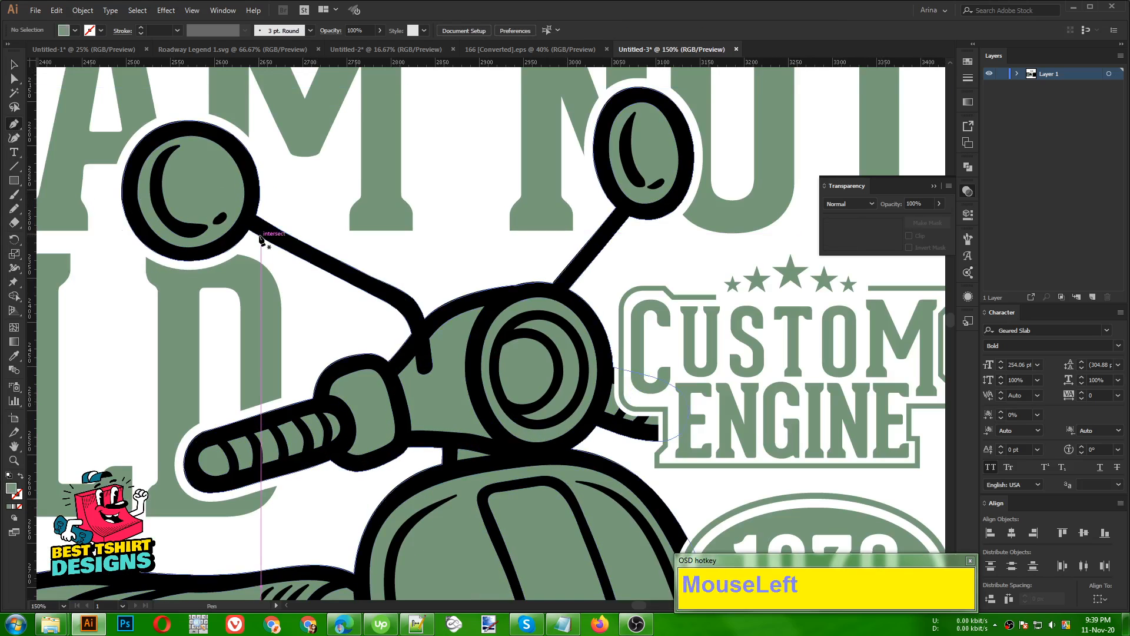
click(234, 213)
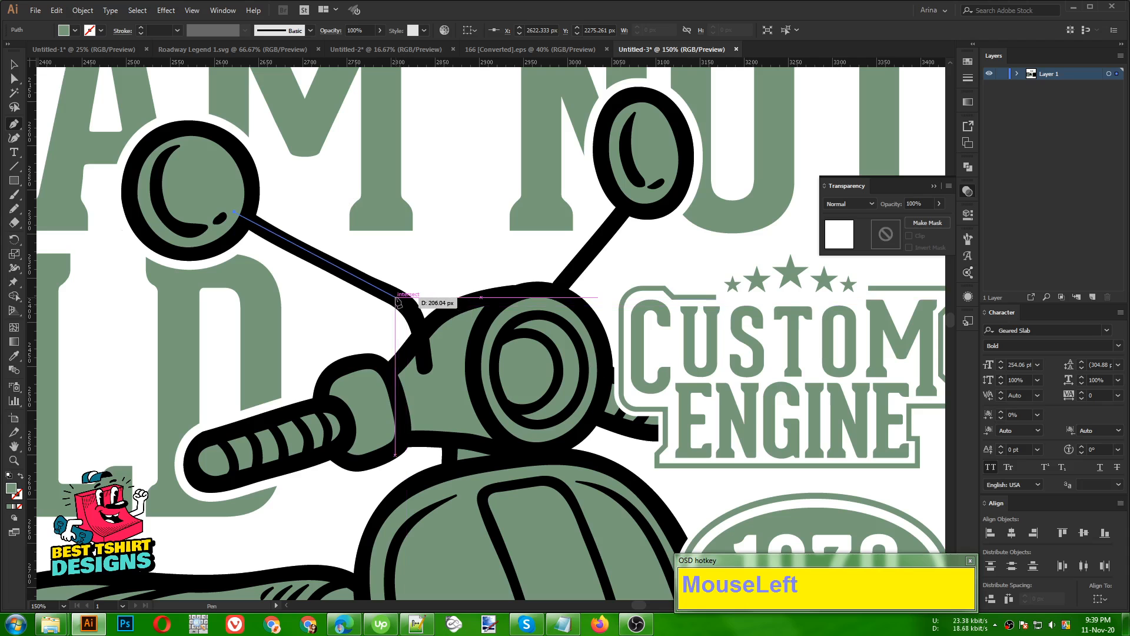
click(395, 297)
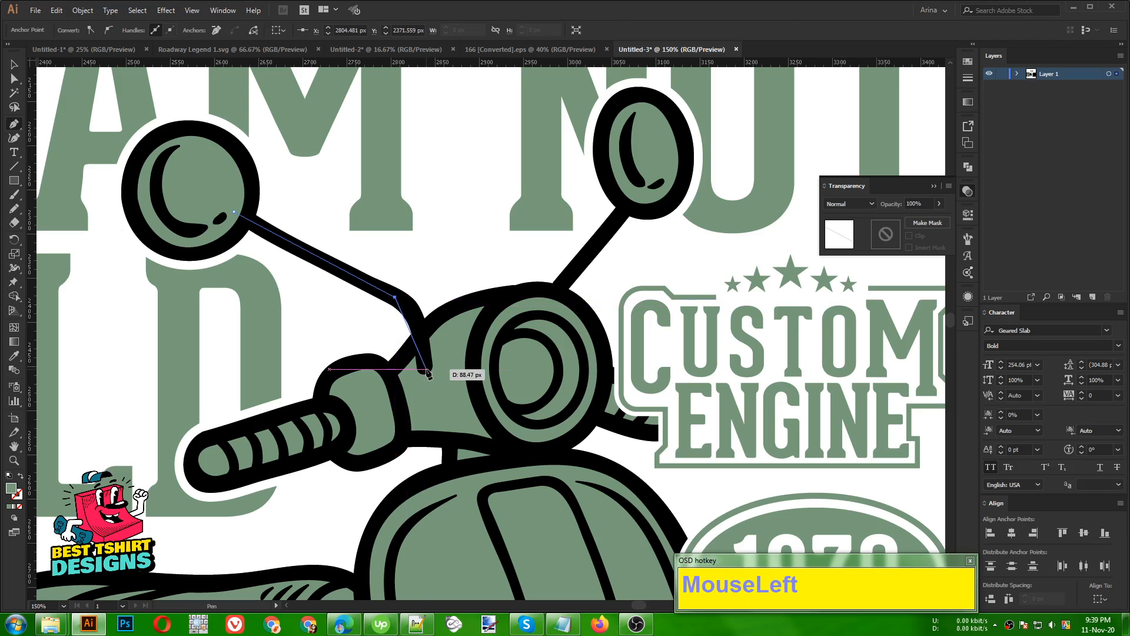
drag(428, 376, 442, 458)
key(ctrl+z)
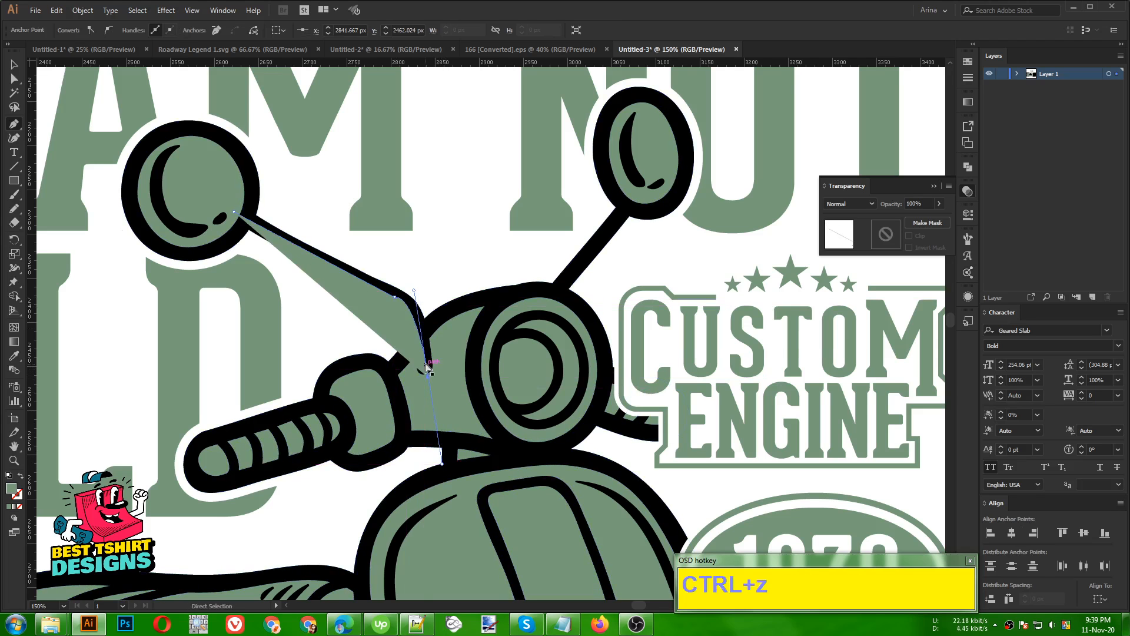
click(422, 370)
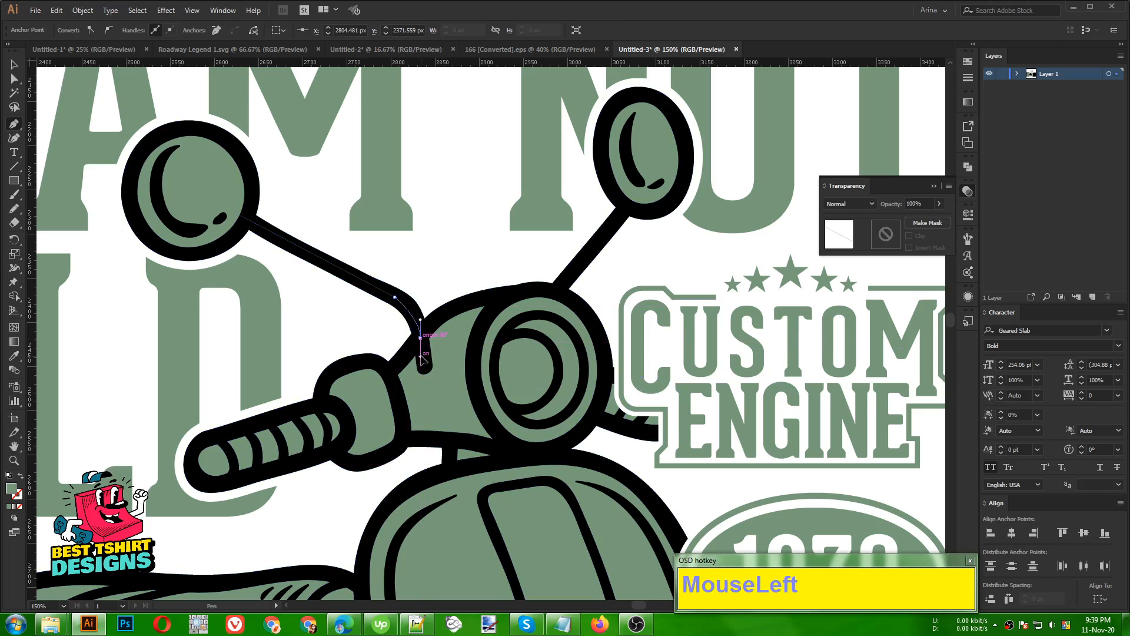
drag(422, 369, 429, 373)
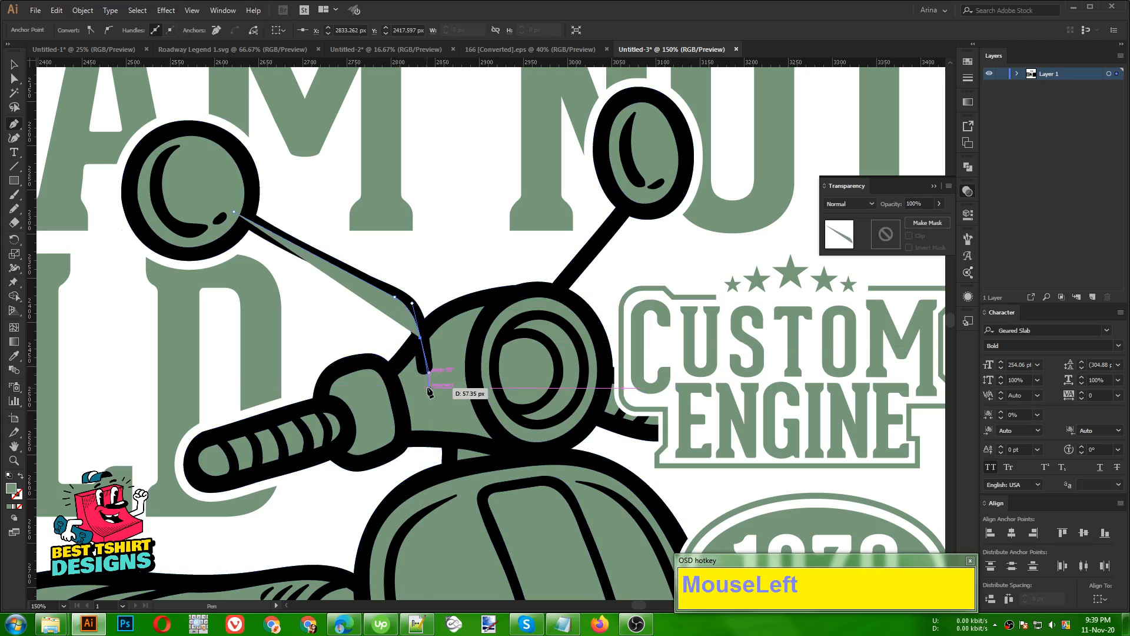
click(426, 393)
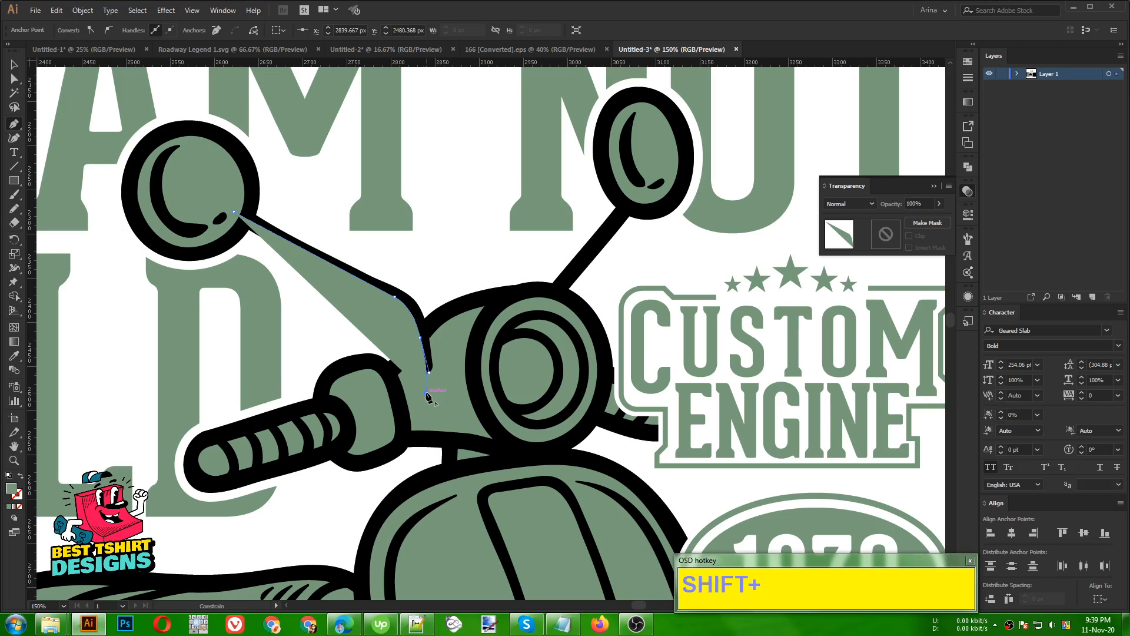
Swap the left mirror stem path's fill to a green stroke and set its weight to 20 pt
key(shift+x)
key(v)
click(400, 303)
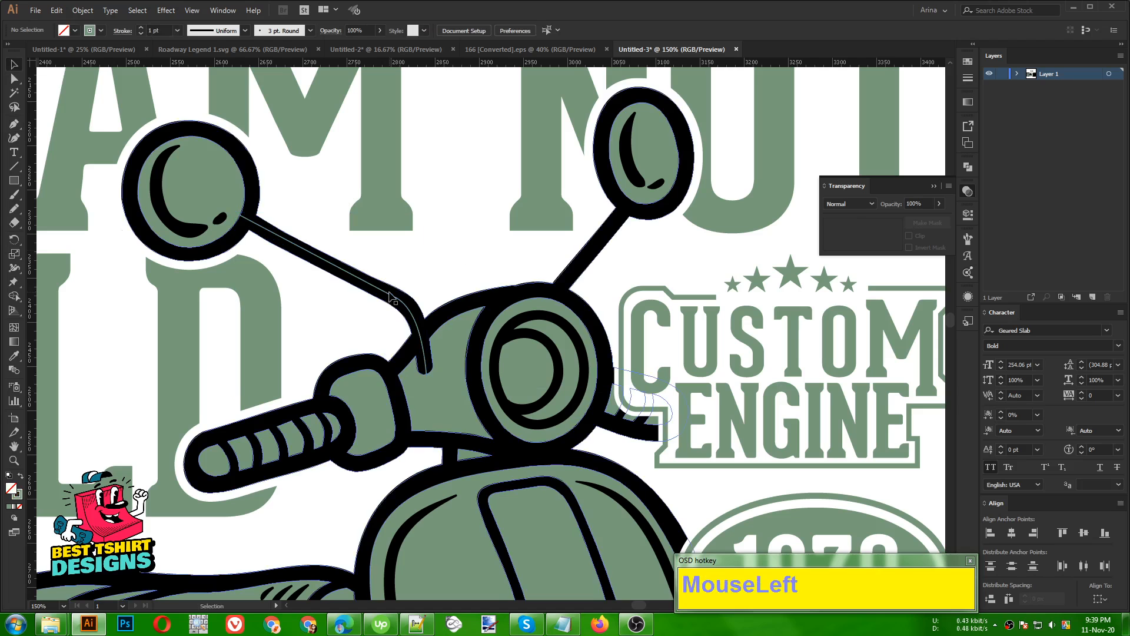
shift+scroll(165, 34, up, 2)
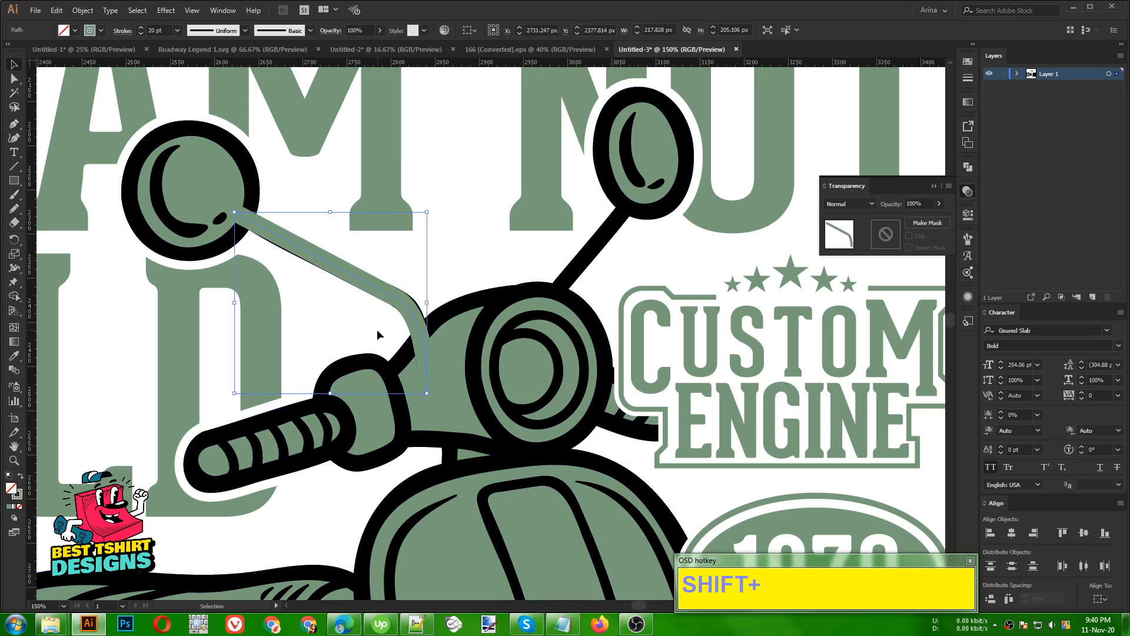
click(365, 319)
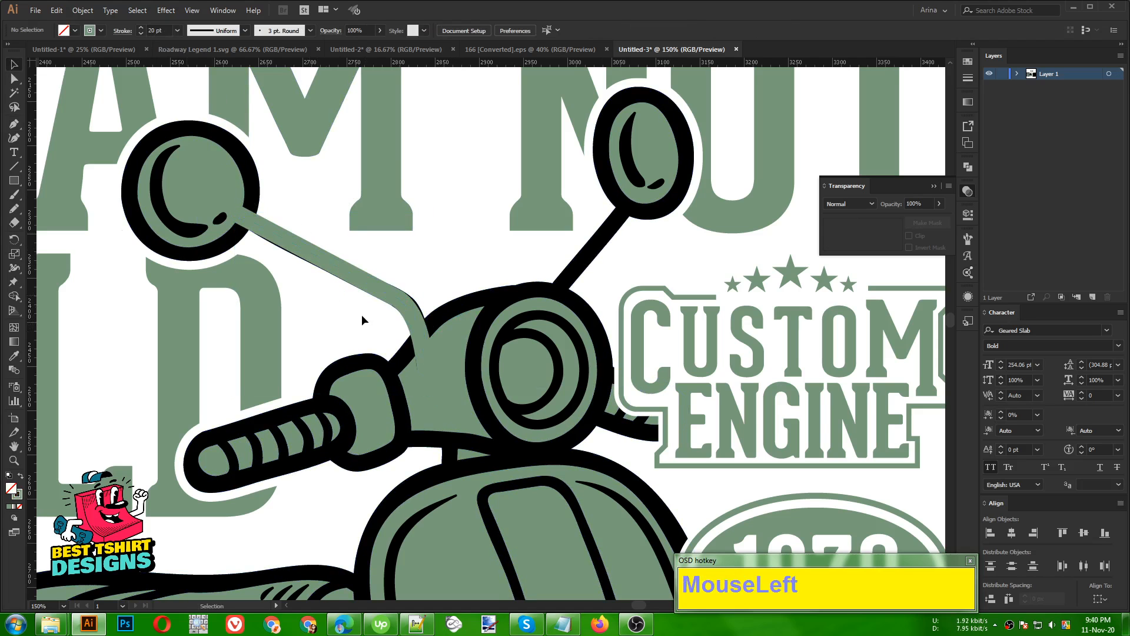
Draw a straight 20 pt green Pen stroke along the right mirror's stem, from the mirror down to the headlight housing
click(14, 123)
click(634, 192)
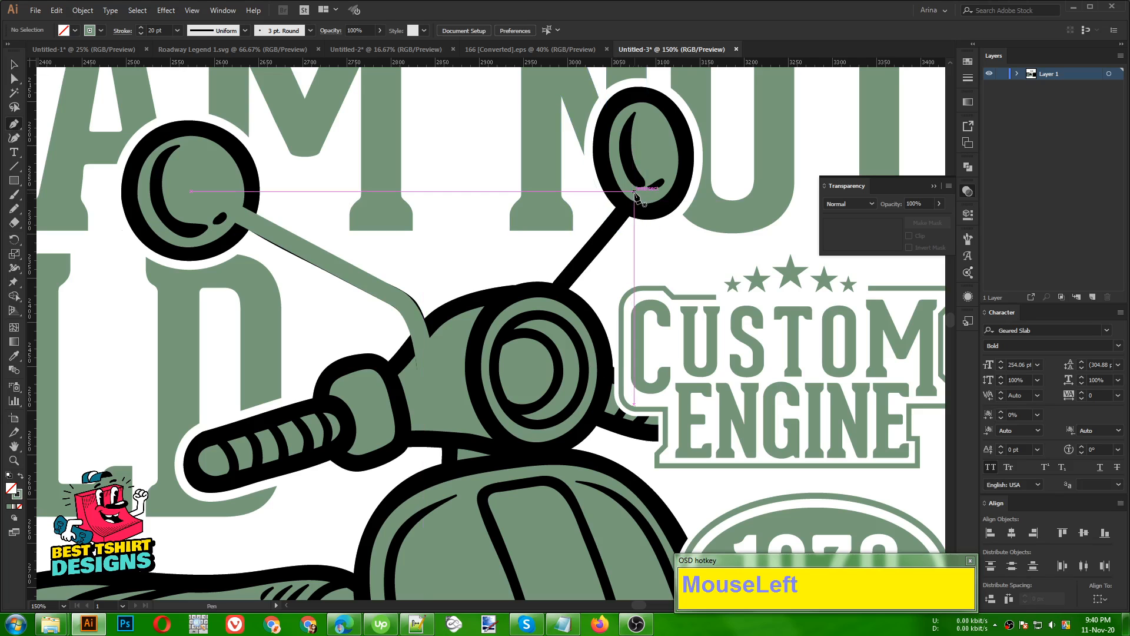
click(551, 305)
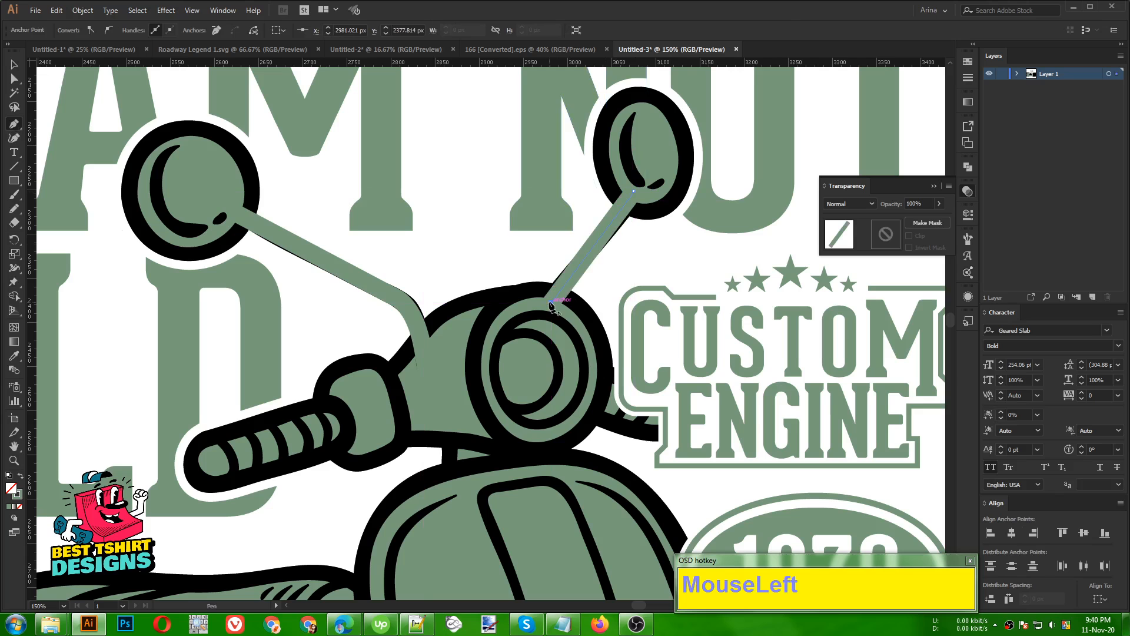
Finish the right mirror's green stem stroke and shift both of its endpoints slightly so it sits centred over the stem
key(Escape)
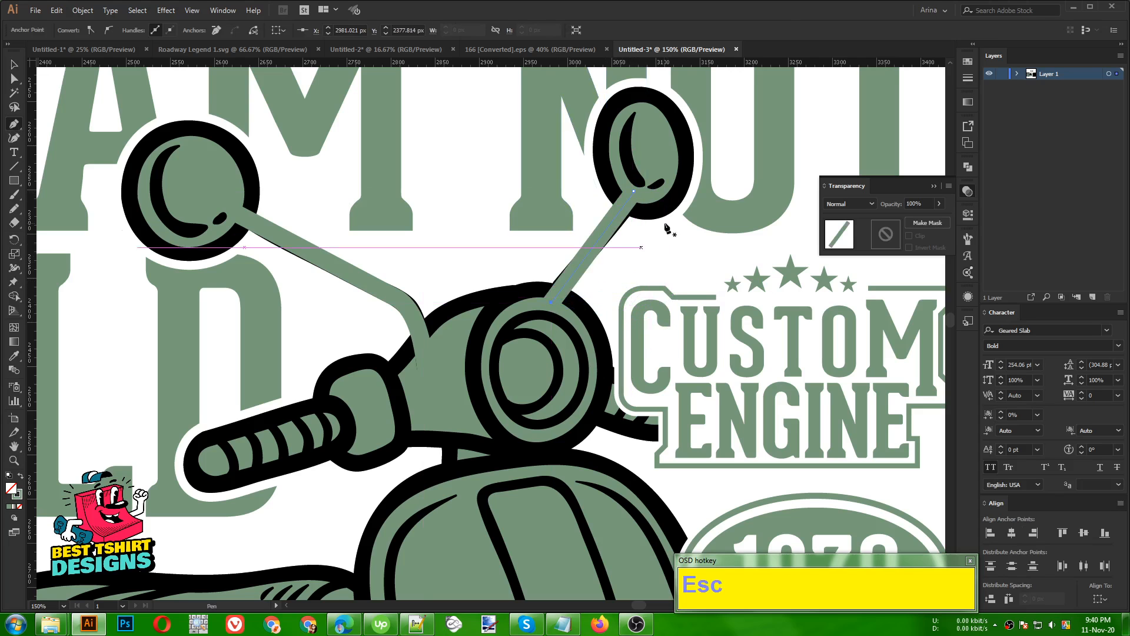
key(a)
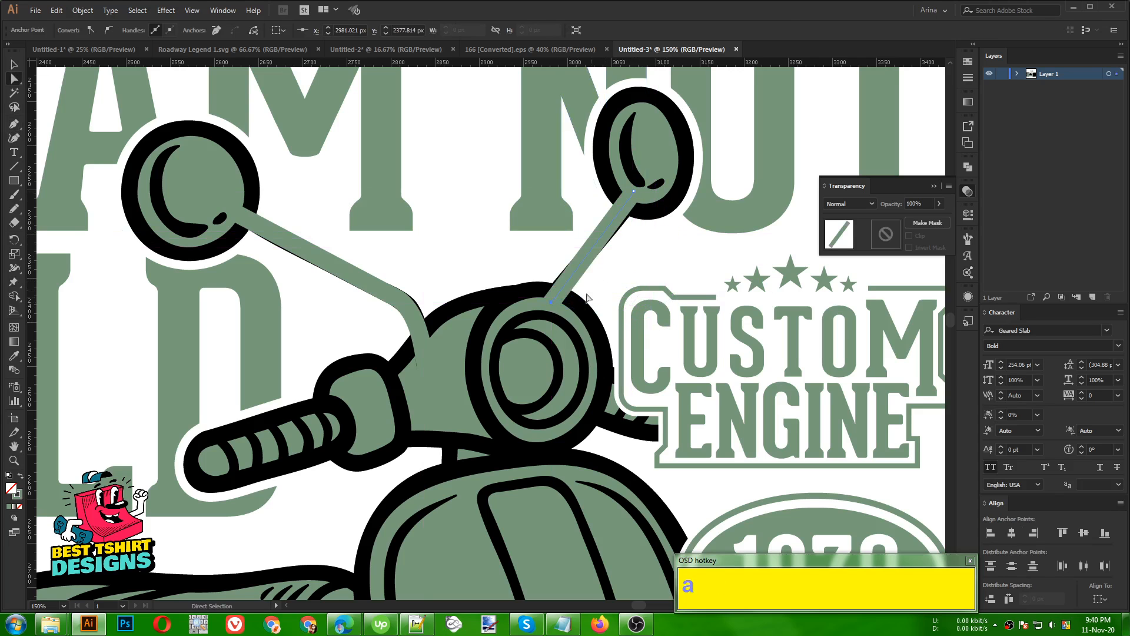
click(551, 305)
drag(548, 305, 543, 306)
drag(636, 196, 640, 199)
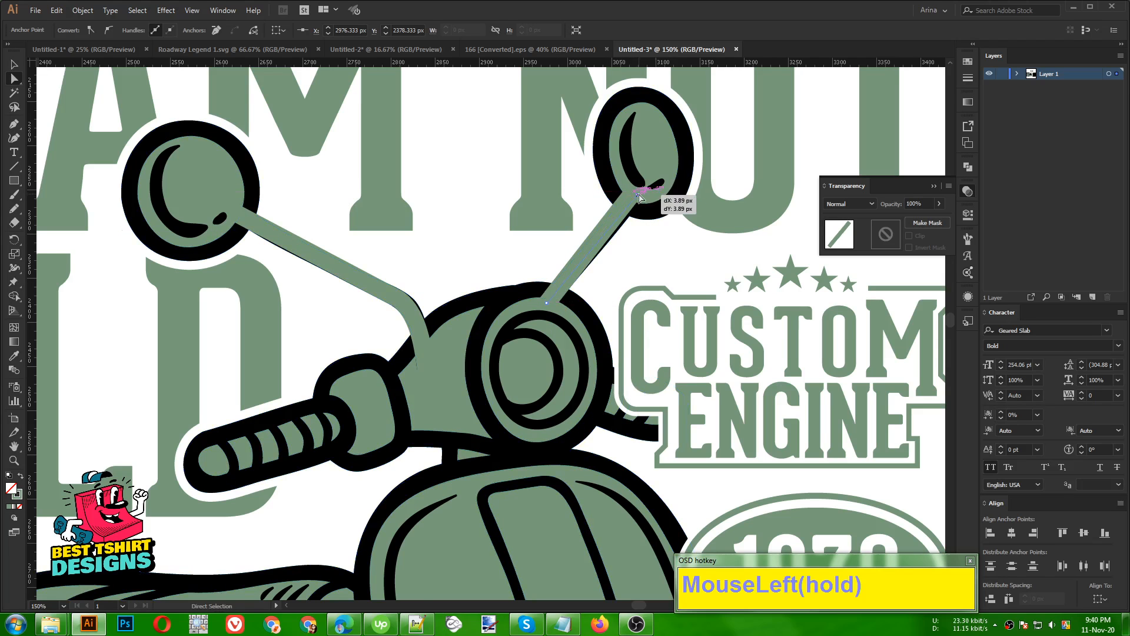
alt+scroll(485, 205, down, 2)
key(v)
click(471, 222)
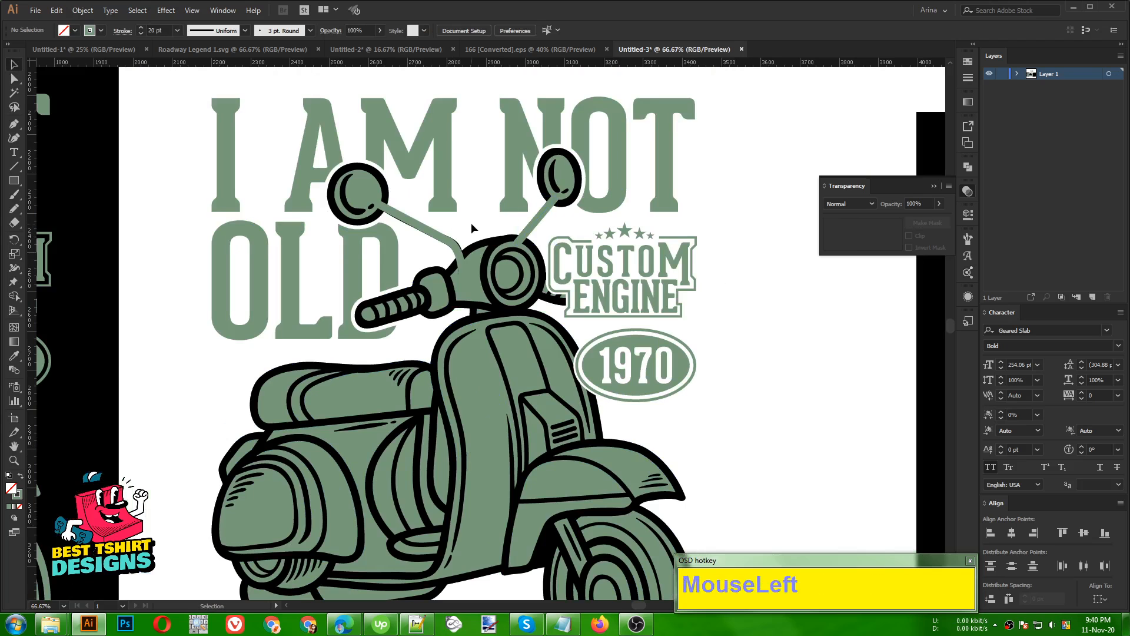
Place the black background rectangle behind the solid green scooter design and check how the mirror stems look on it
alt+scroll(485, 271, down, 1)
alt+scroll(399, 221, down, 1)
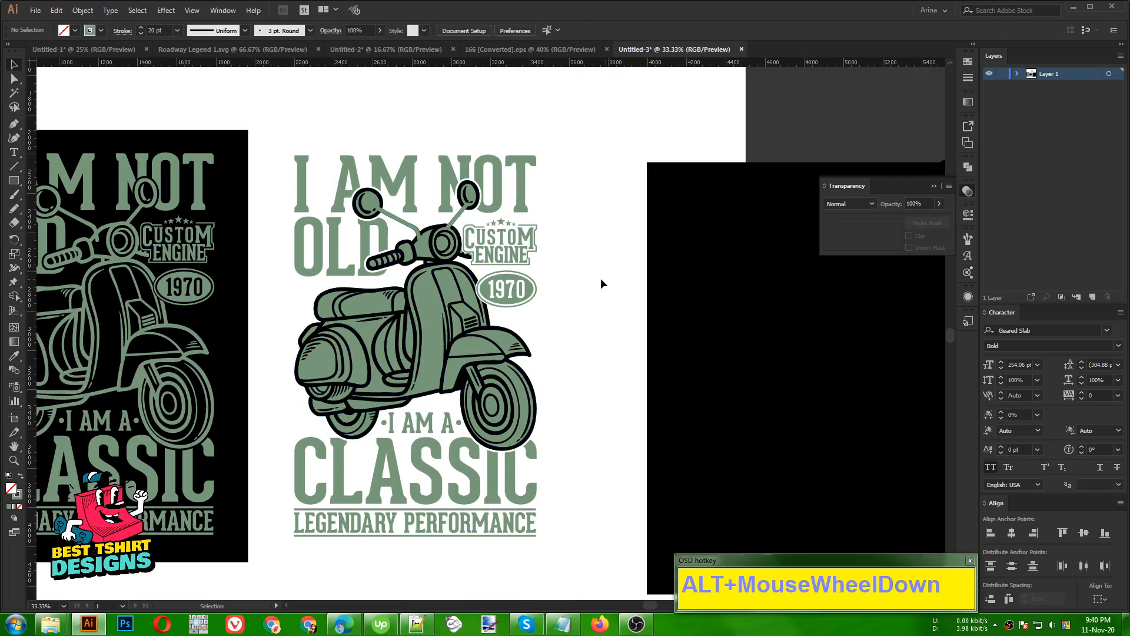
drag(316, 250, 292, 280)
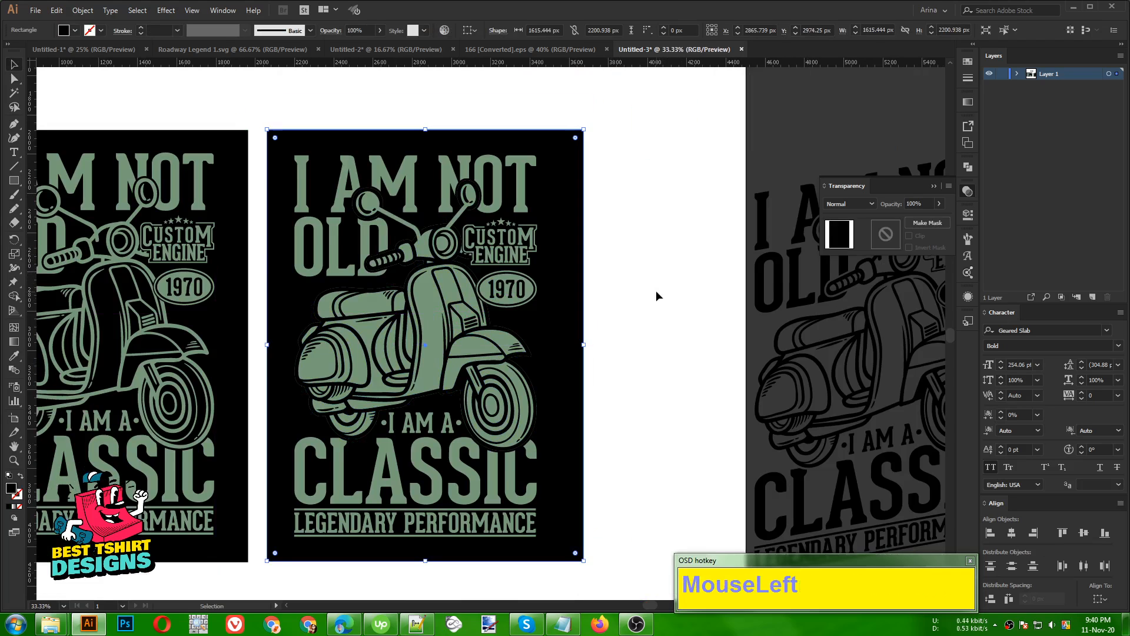
click(656, 291)
alt+scroll(392, 221, up, 1)
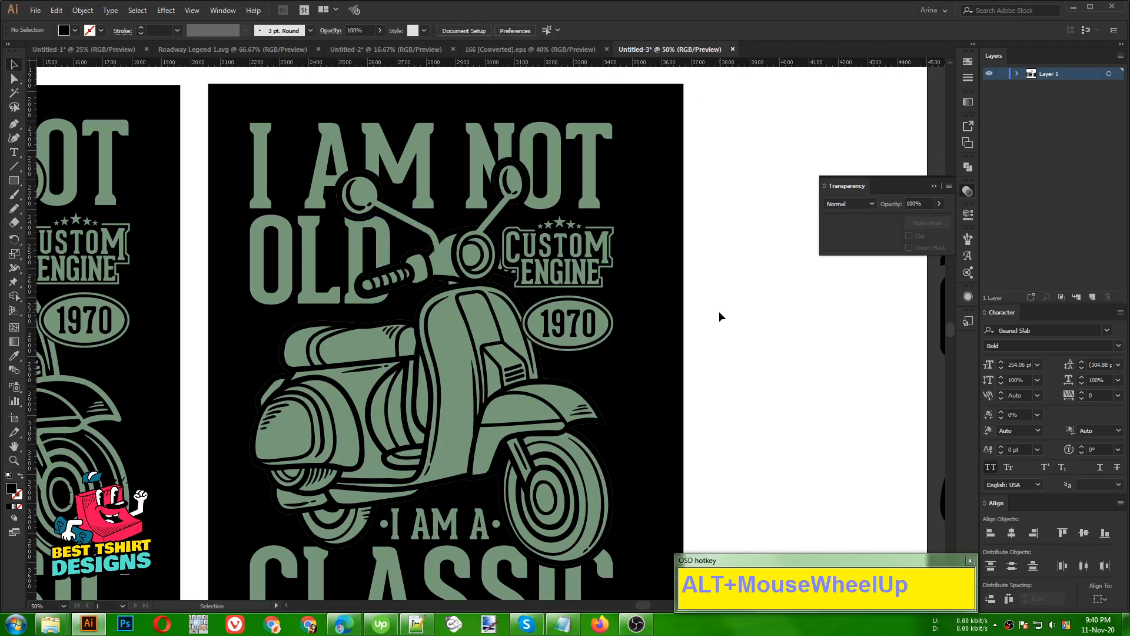
click(753, 298)
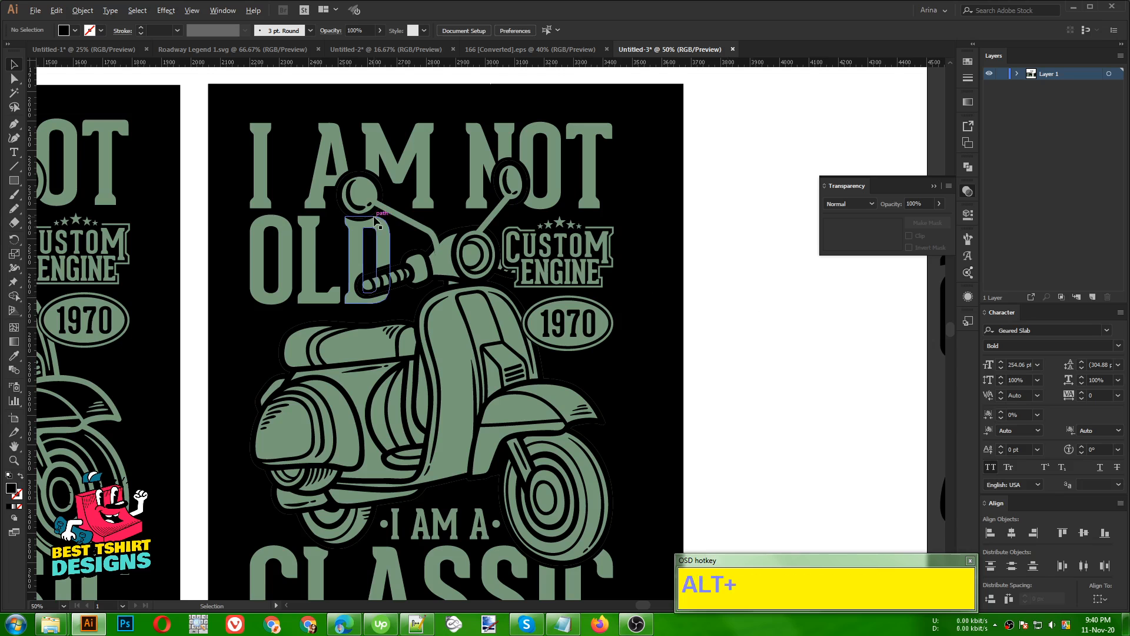
alt+scroll(377, 219, down, 1)
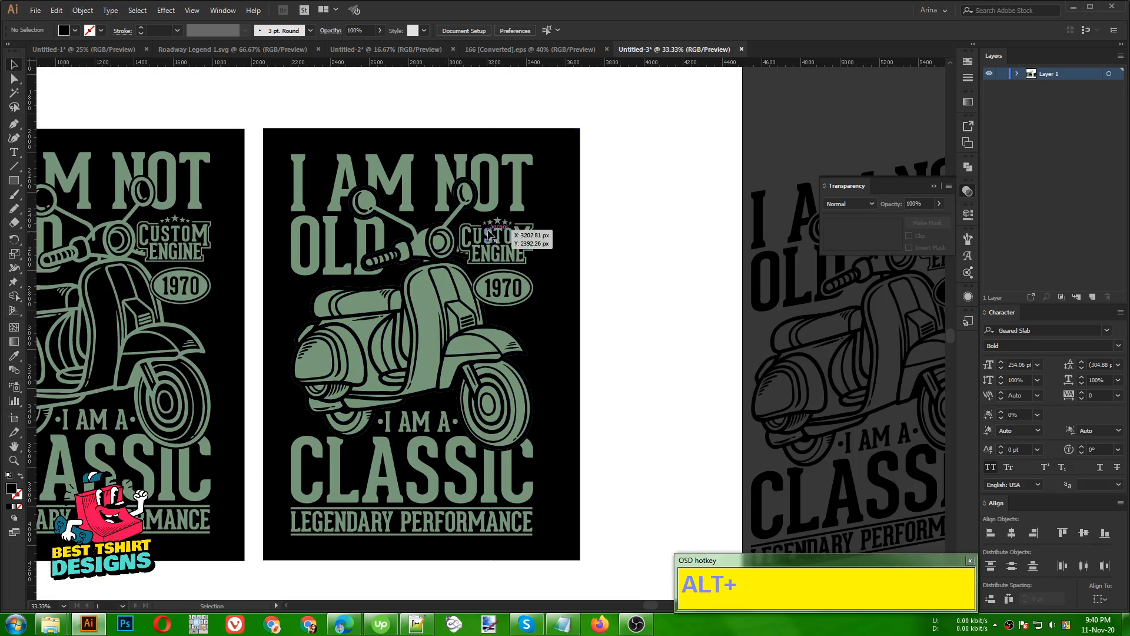
click(631, 283)
alt+scroll(436, 226, up, 3)
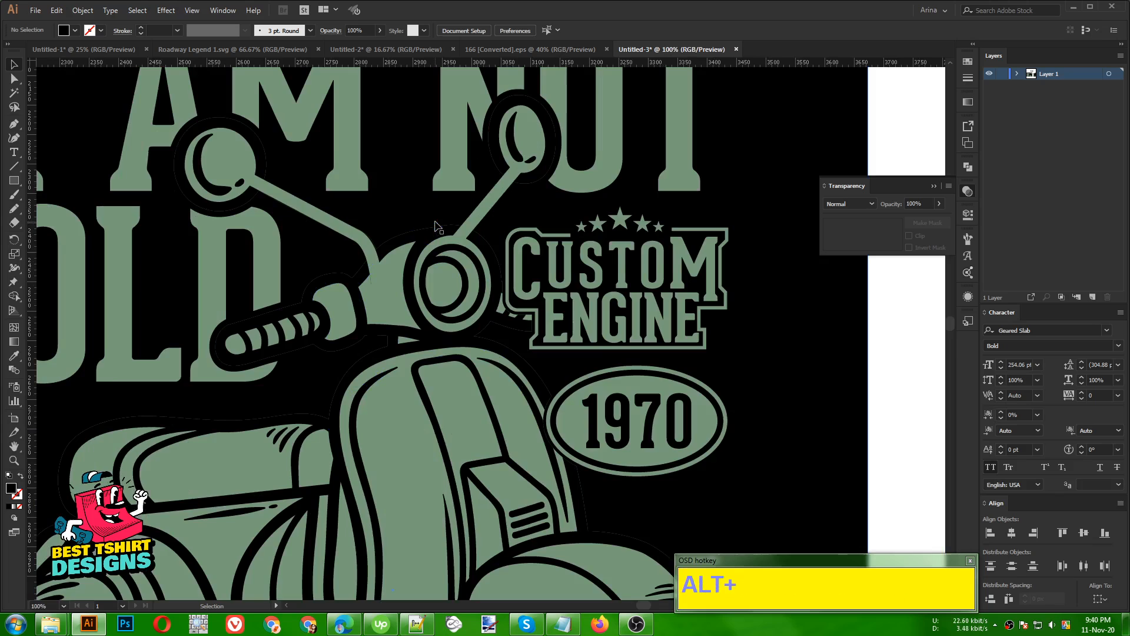
alt+scroll(436, 225, down, 4)
Move the black background rectangle back off the solid green design and dismiss the chat notification
drag(473, 323, 723, 341)
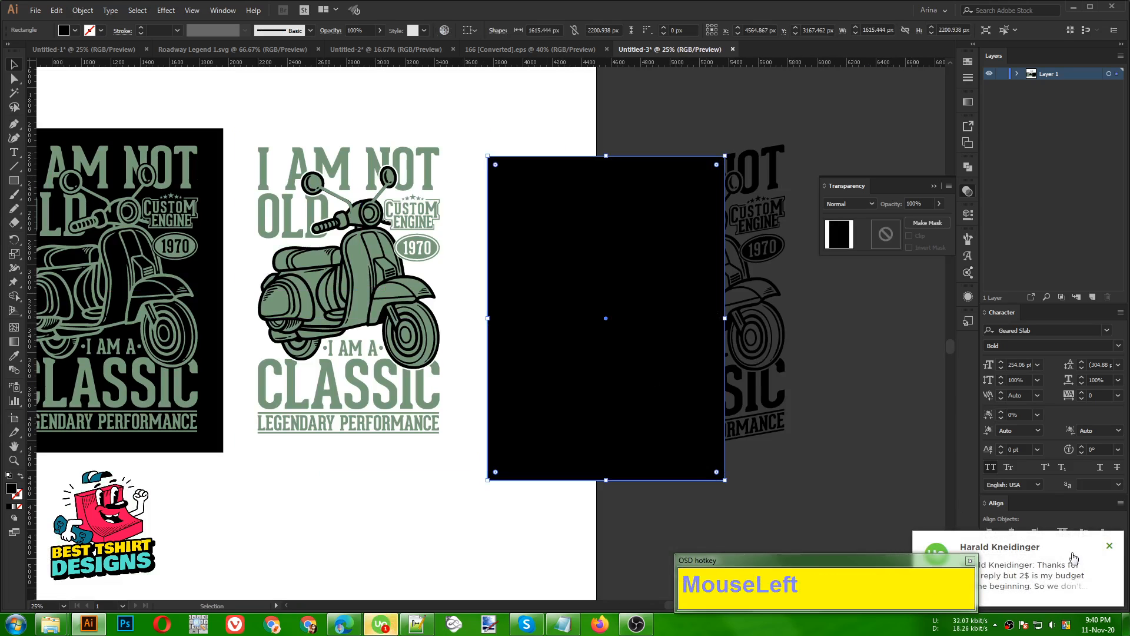
click(1109, 547)
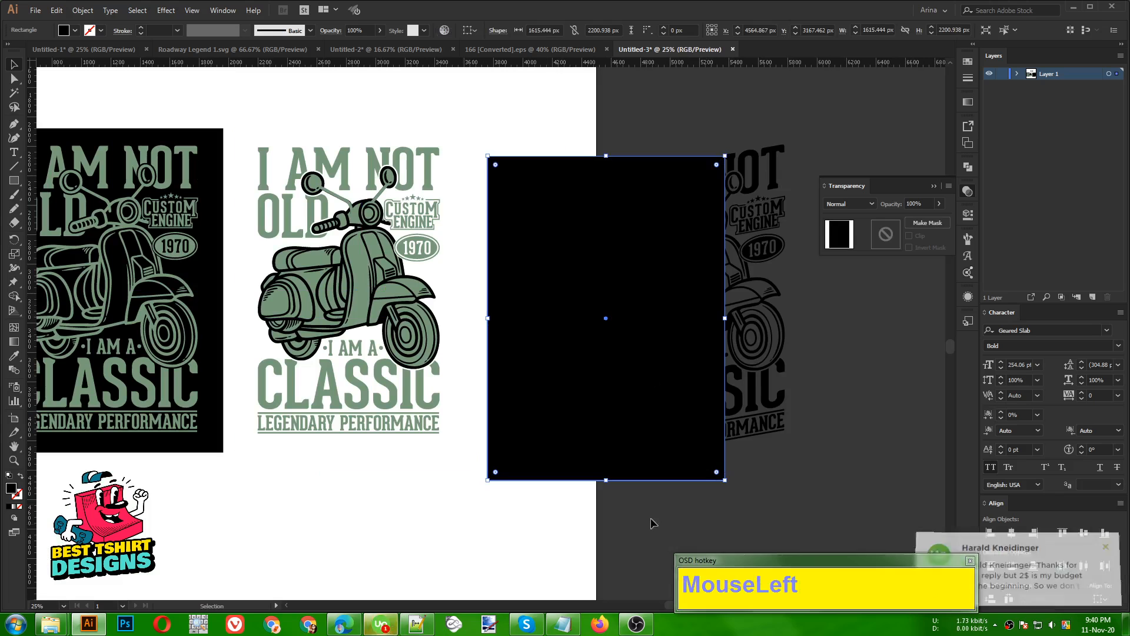
click(443, 484)
Cut the scooter's black line-art group out of the solid green design
alt+scroll(490, 311, up, 1)
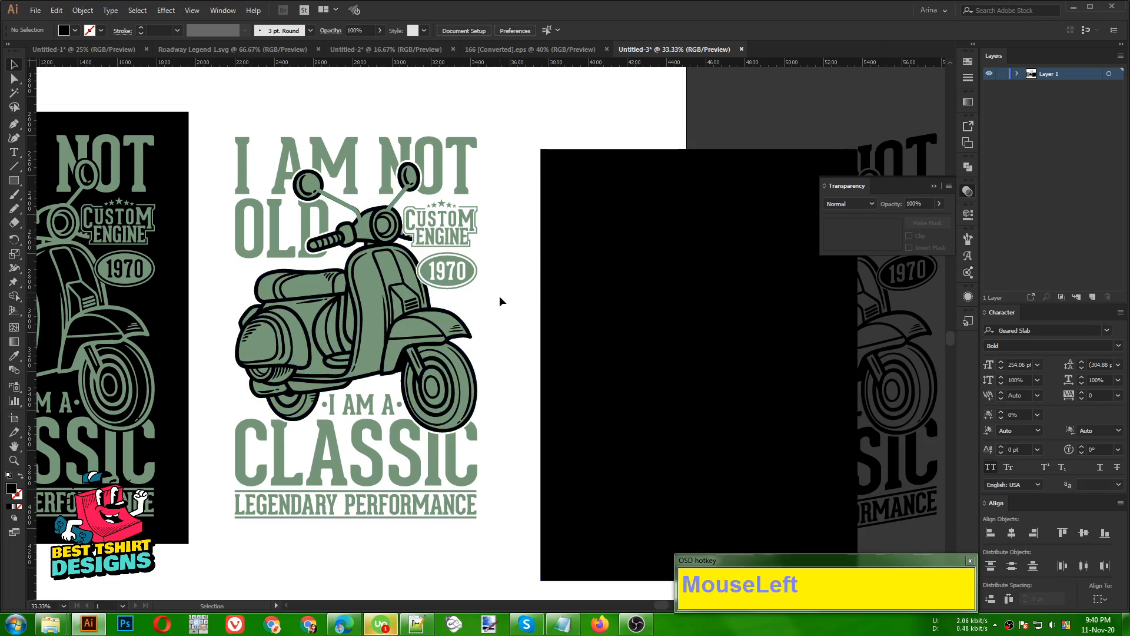
alt+scroll(488, 297, up, 1)
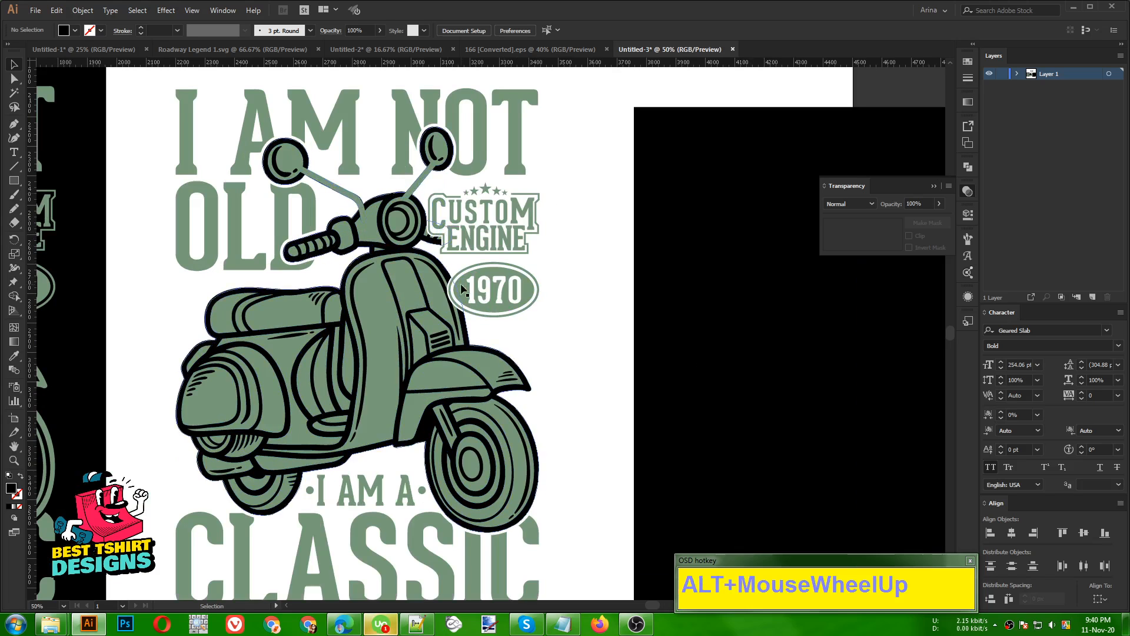
click(518, 368)
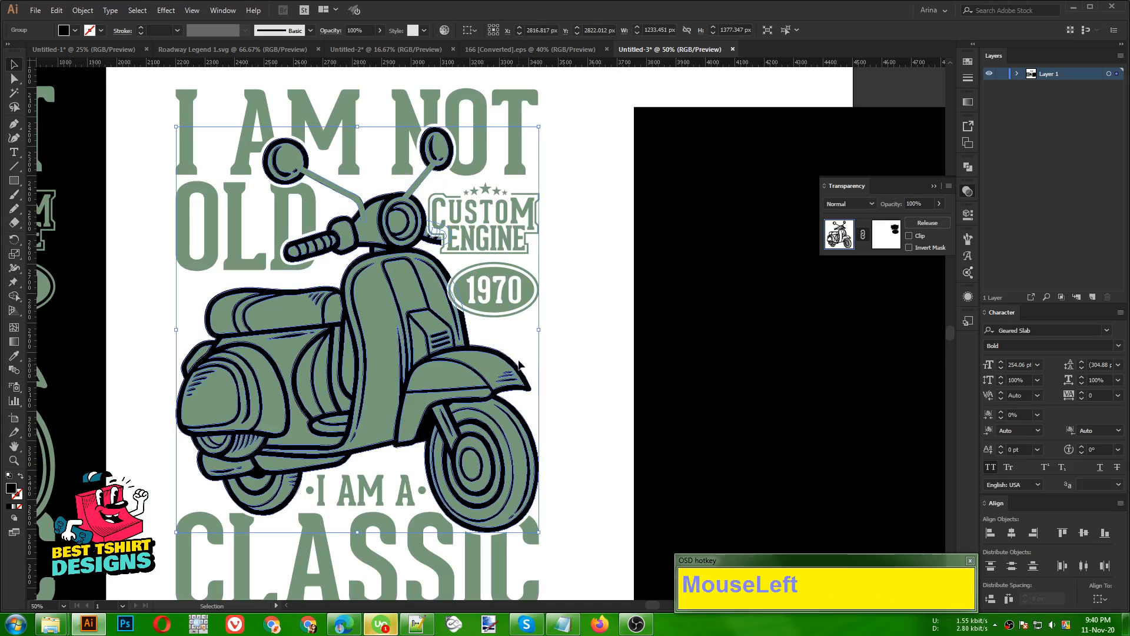
key(ctrl+x)
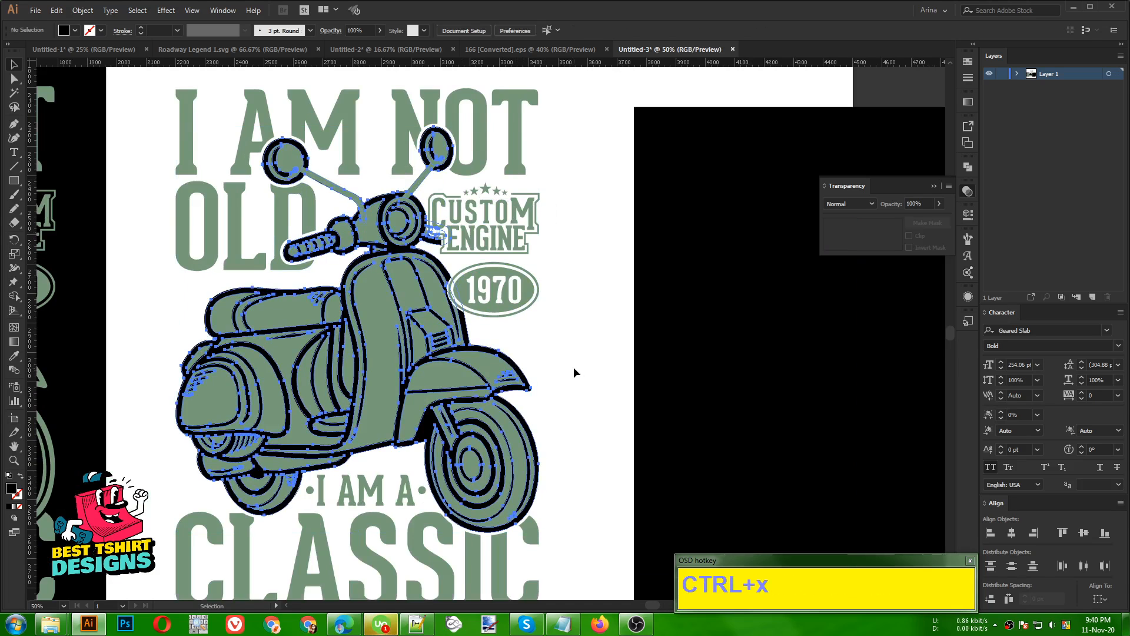
click(348, 199)
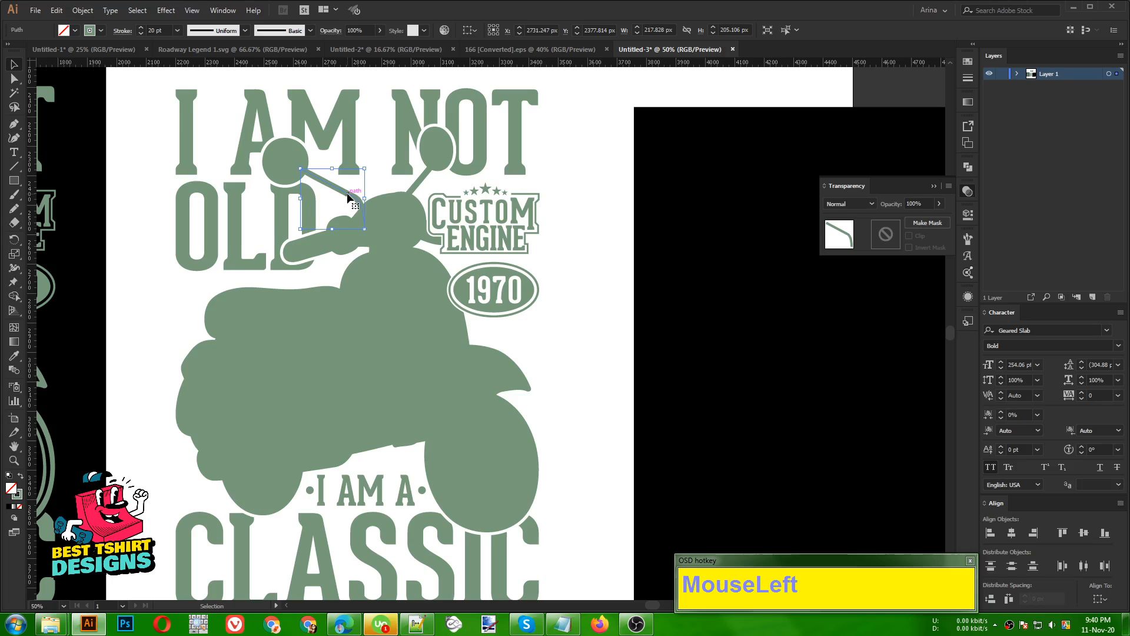
scroll(348, 198, up, 1)
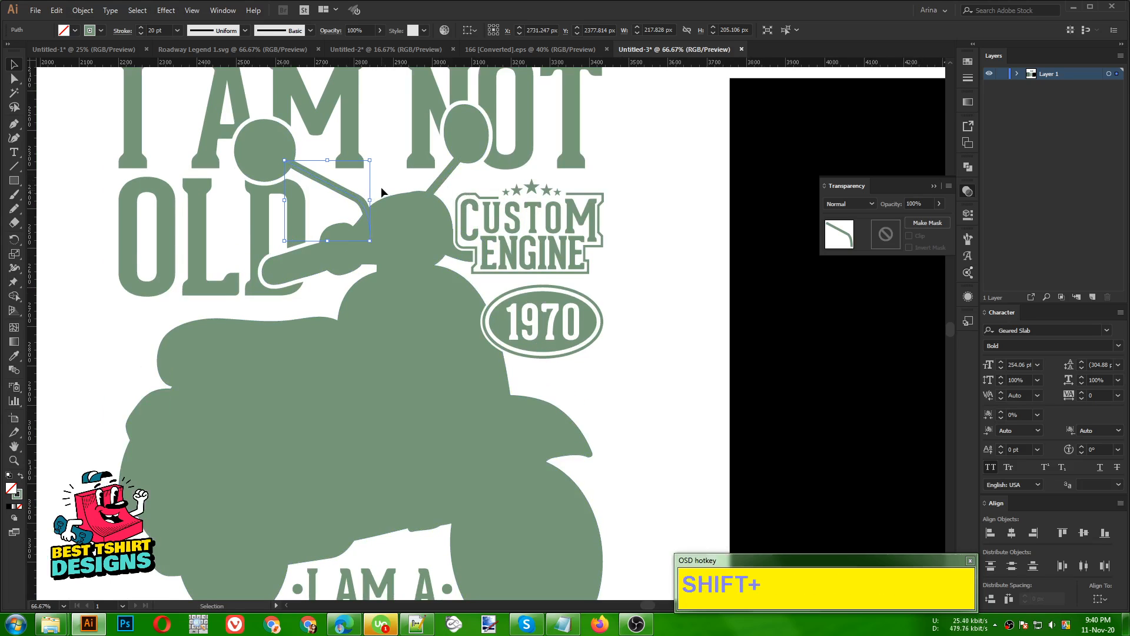
Open the opacity mask of the green scooter silhouette for editing and paste the cut line art in front, in place
click(407, 218)
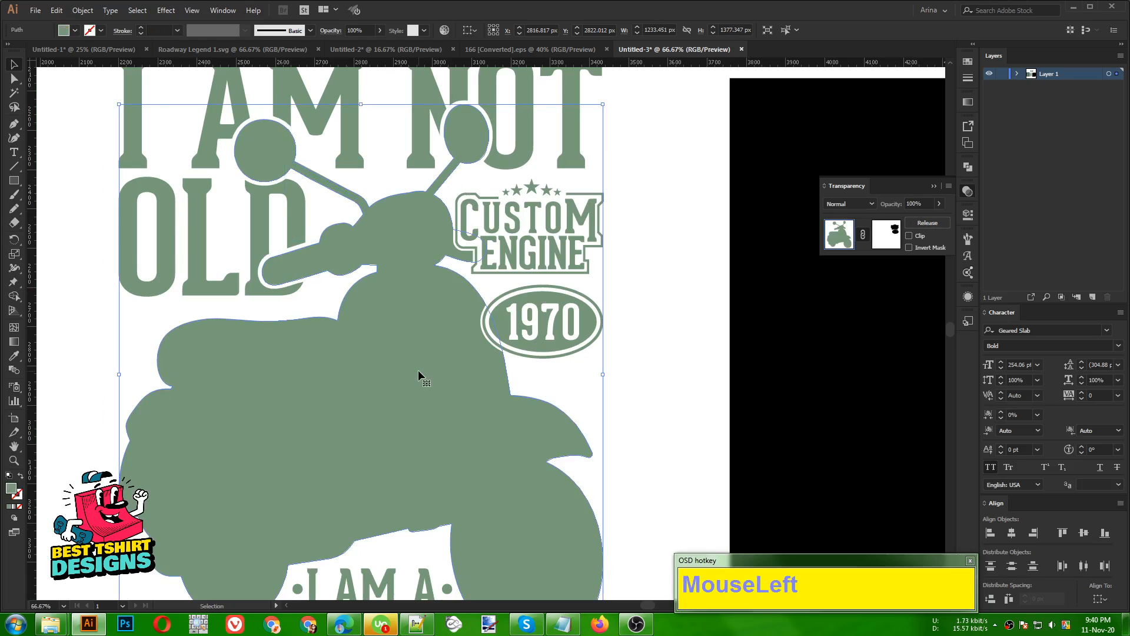
alt+scroll(335, 331, down, 1)
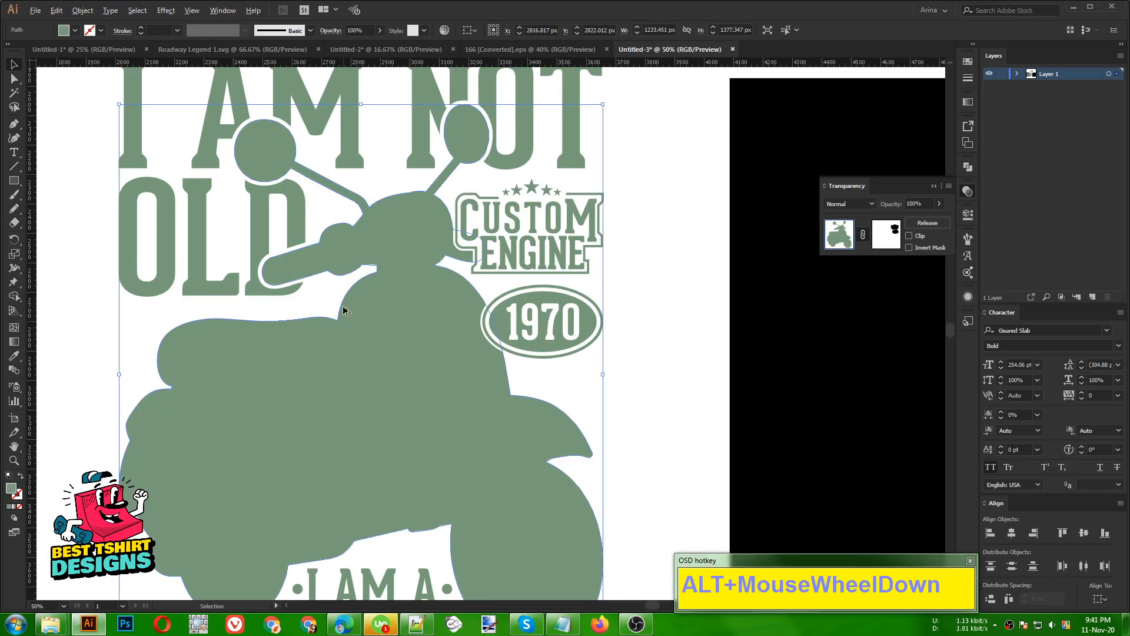
scroll(362, 351, down, 1)
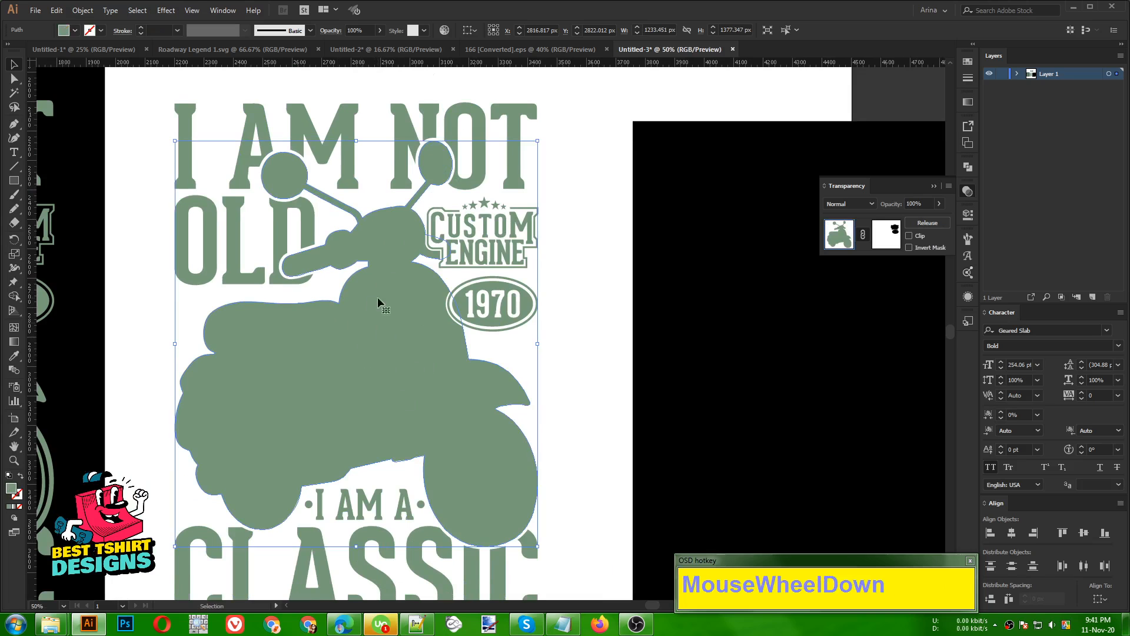
click(887, 235)
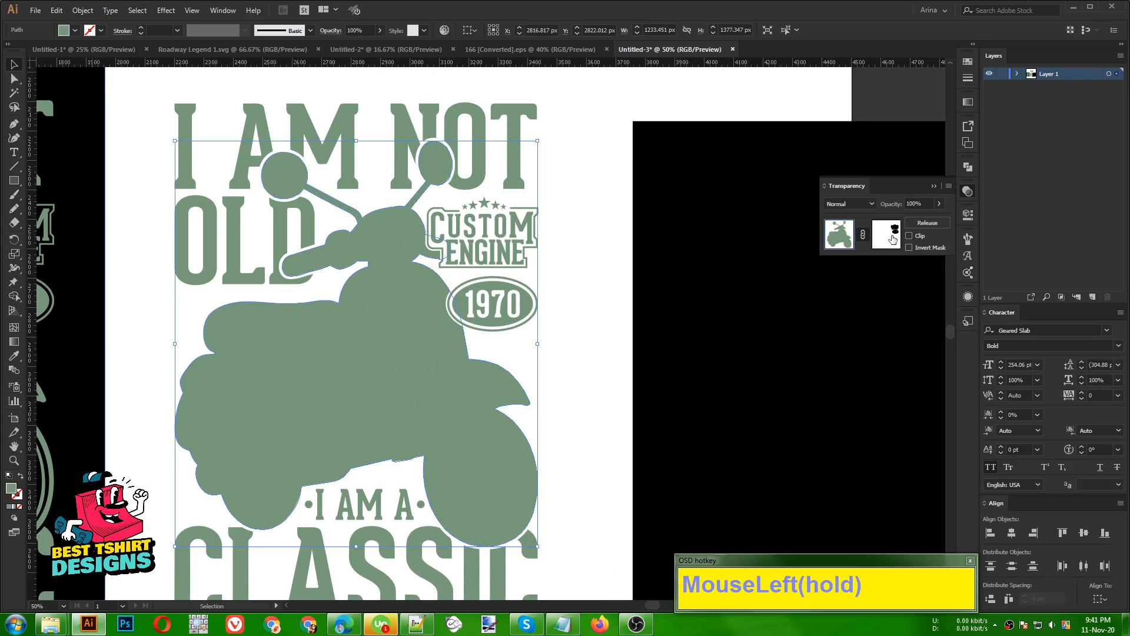
key(ctrl)
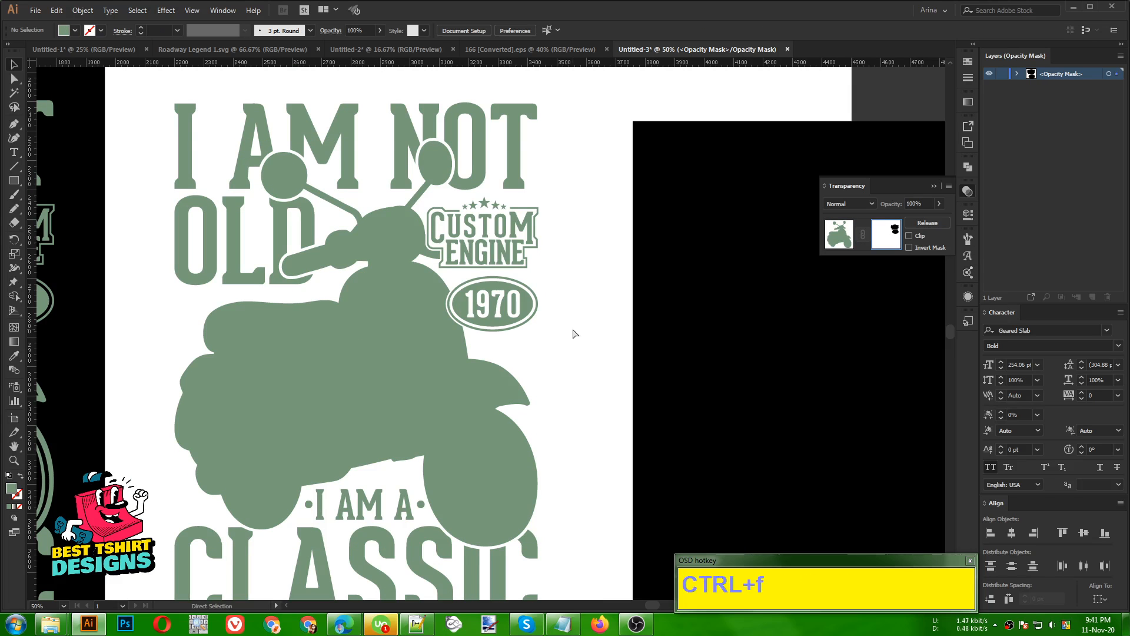
key(ctrl+f)
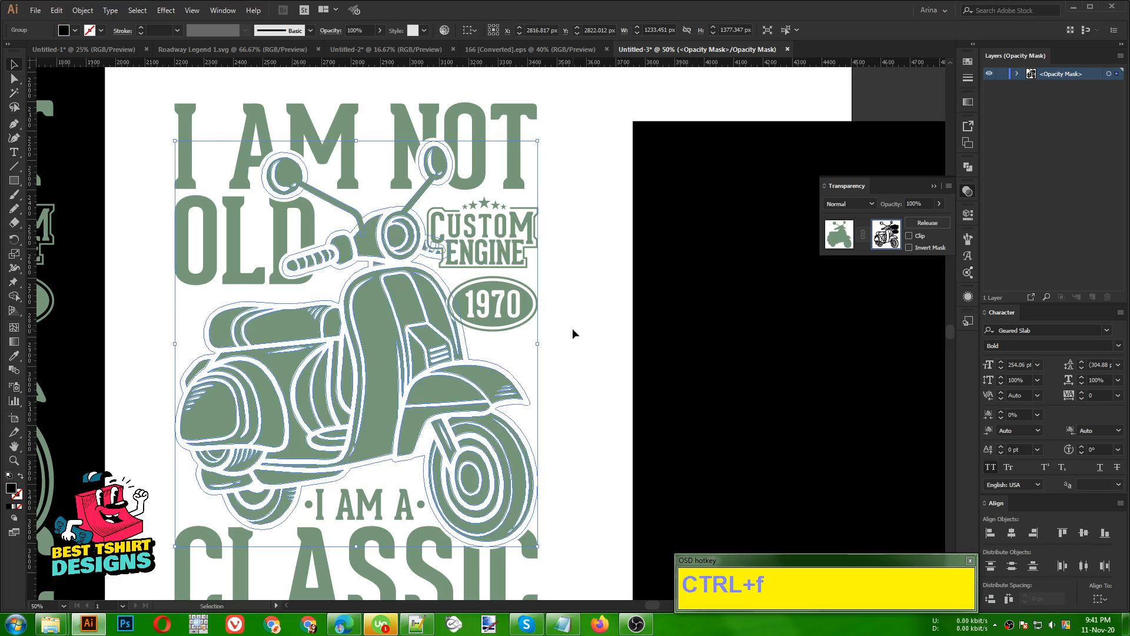
Deselect the pasted line art and leave opacity mask editing to return to the normal artwork
click(69, 33)
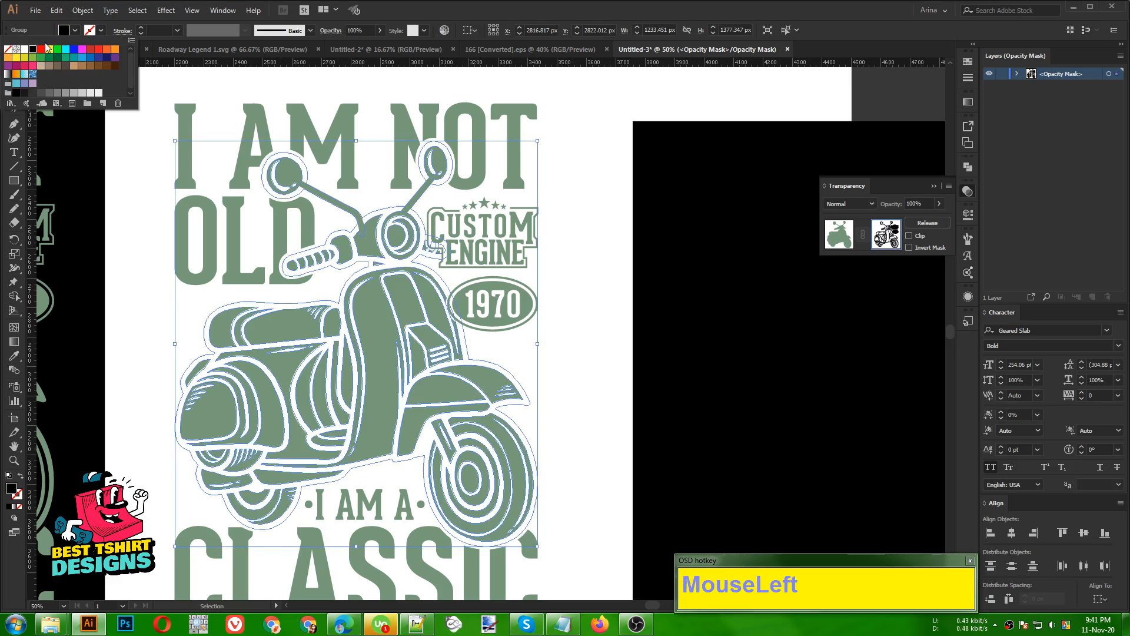
click(592, 366)
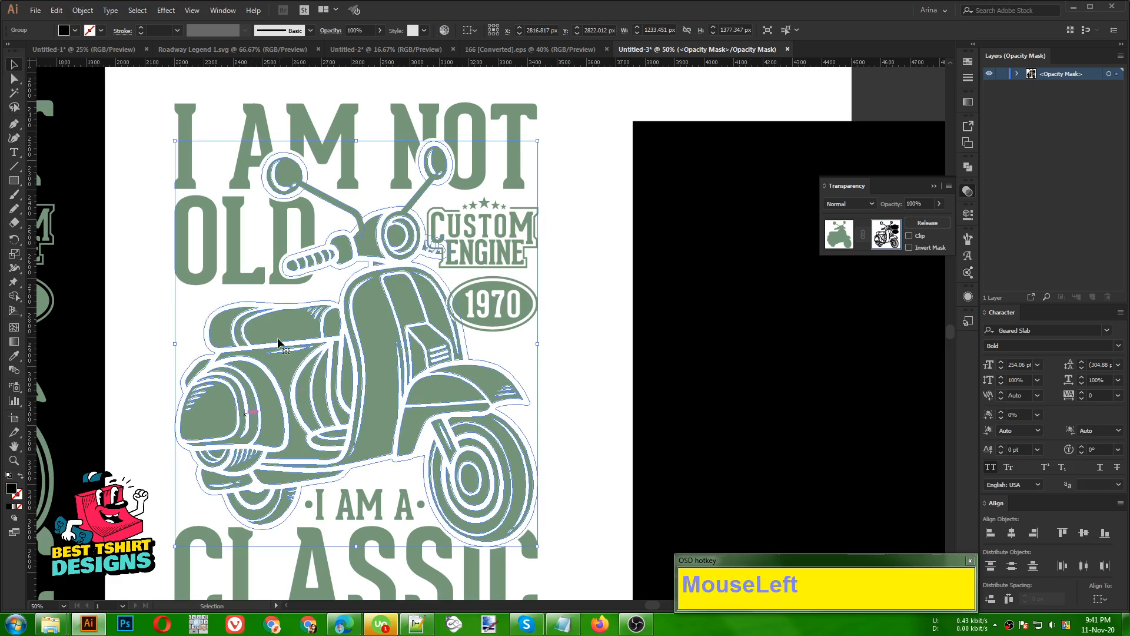
click(550, 362)
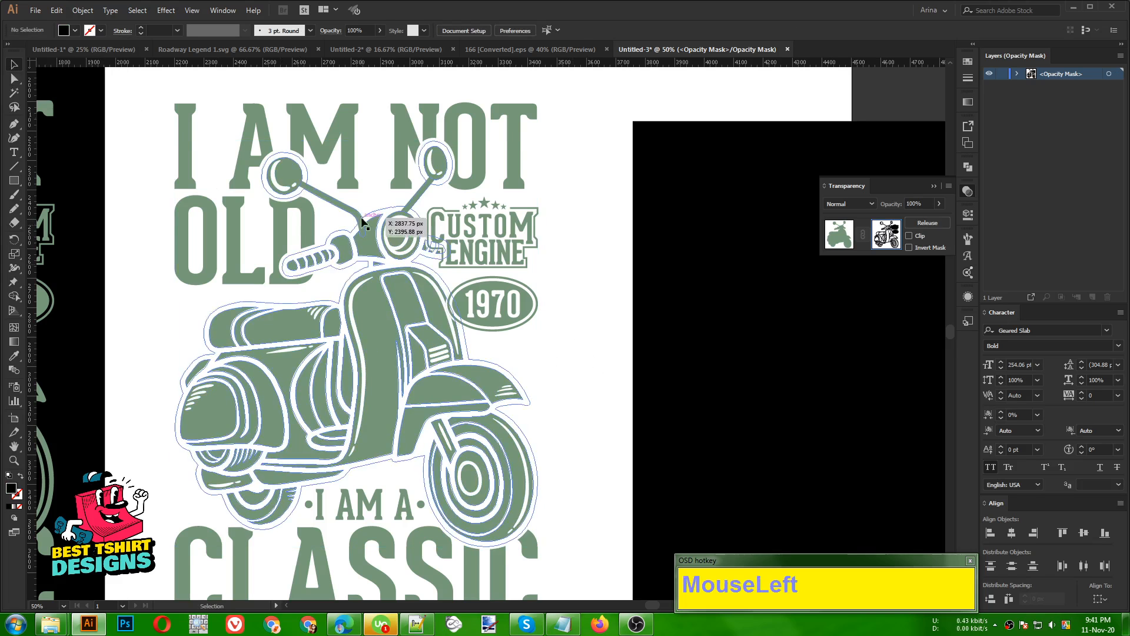
click(828, 241)
click(577, 305)
Position the black background rectangle behind the masked scooter design and compare it with the outlined version beside it
scroll(600, 239, down, 1)
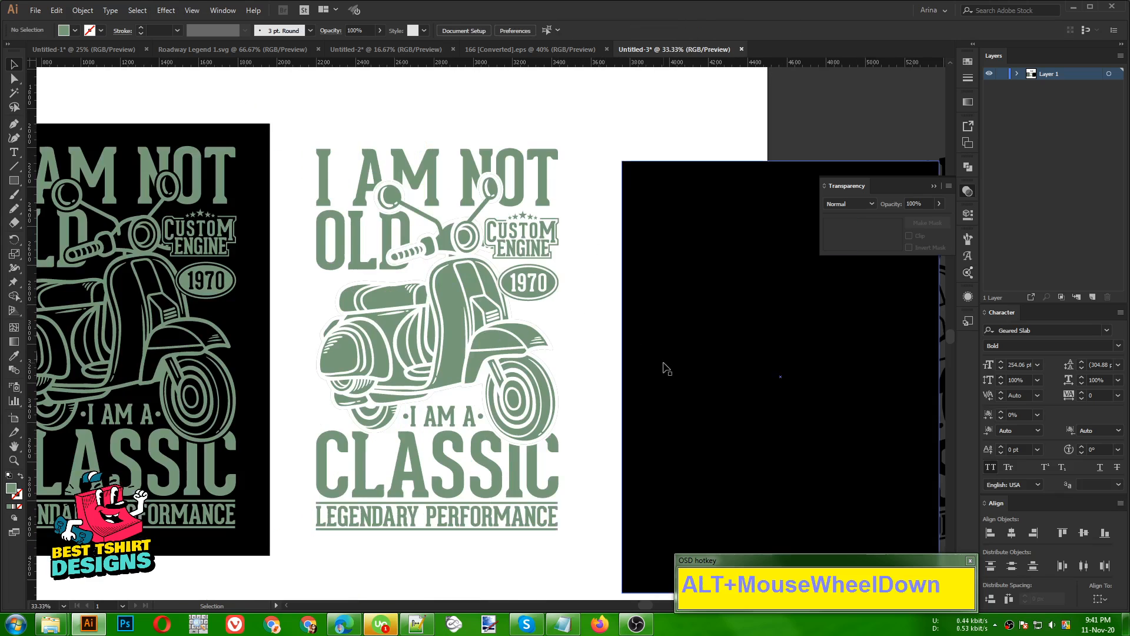
drag(663, 362, 323, 325)
click(648, 342)
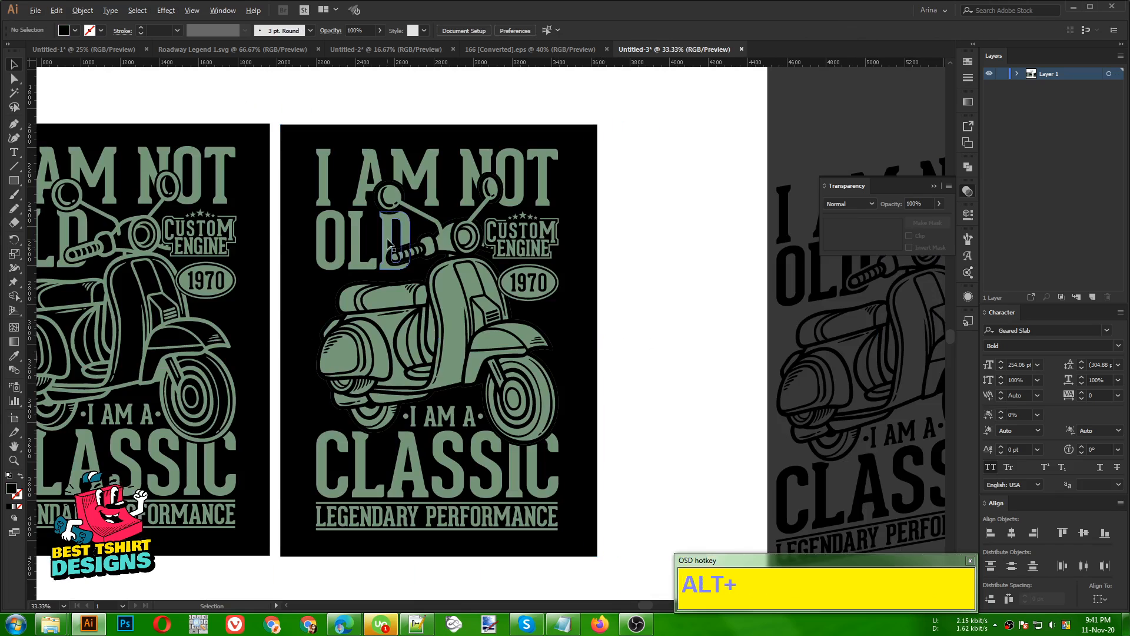
scroll(687, 358, up, 1)
scroll(686, 357, up, 1)
scroll(576, 324, down, 2)
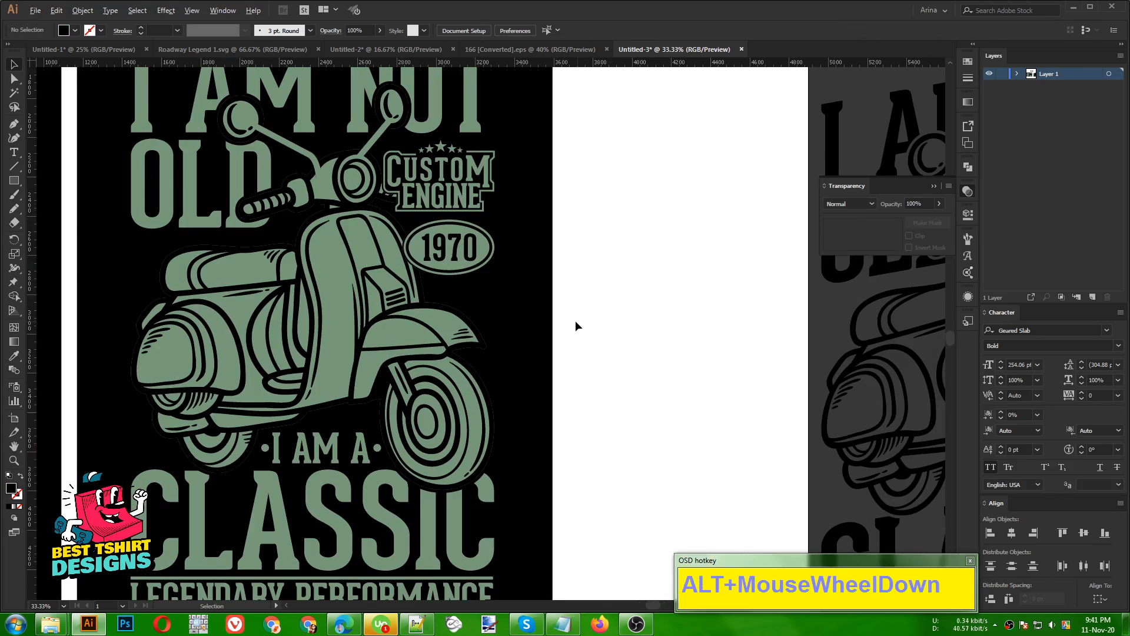
click(645, 348)
drag(645, 348, 822, 340)
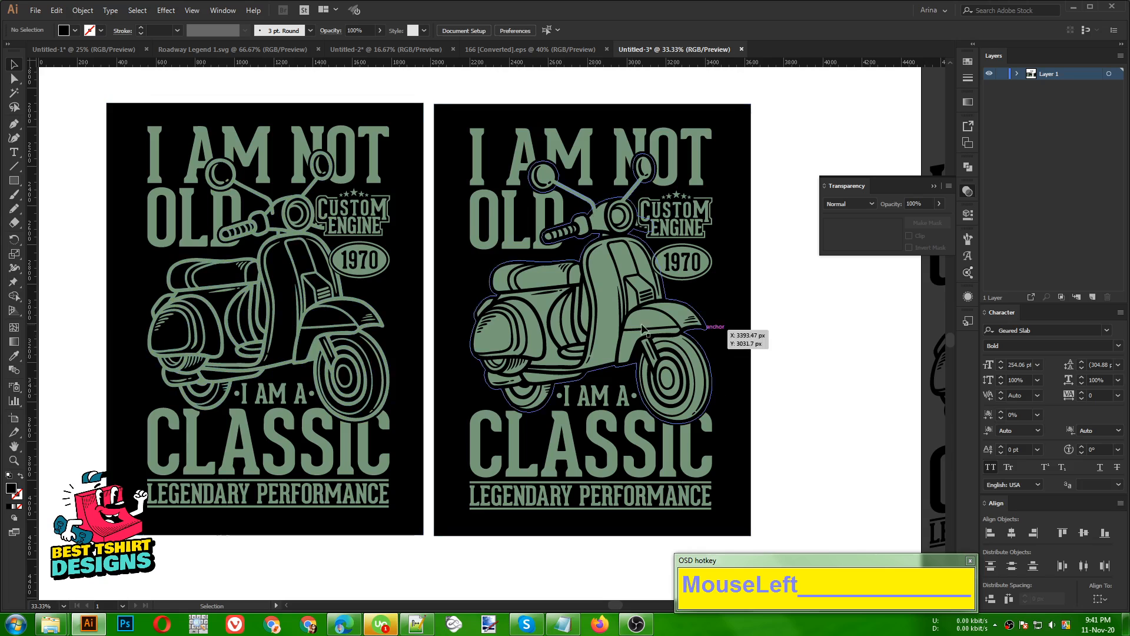
scroll(643, 328, down, 1)
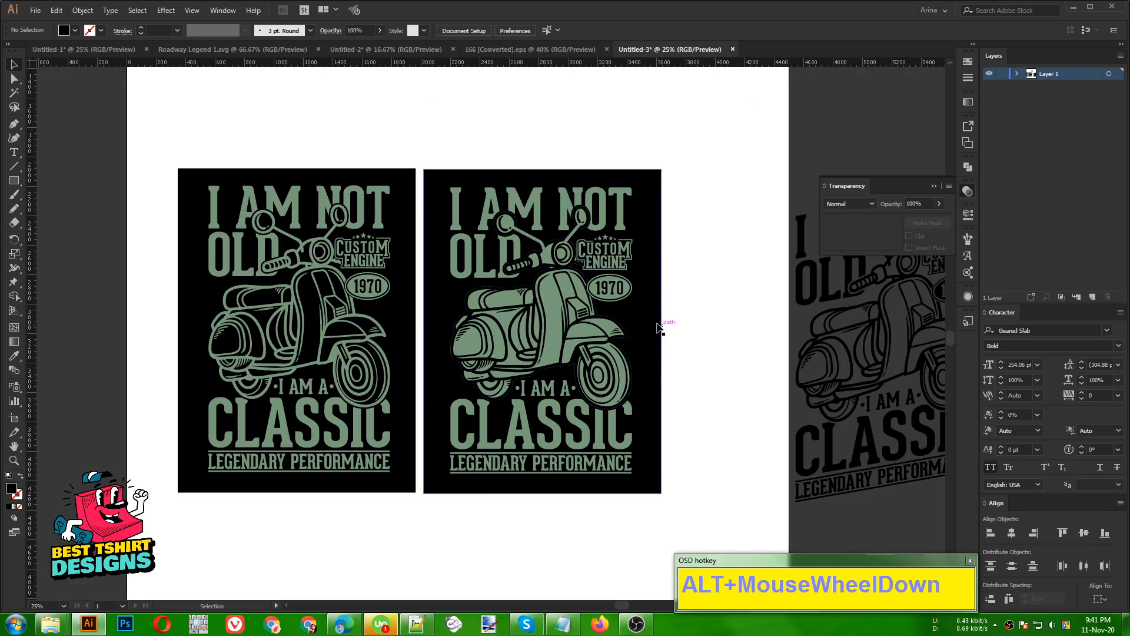
Move the black background rectangle off the masked scooter design, leaving a clear gap between them
drag(658, 327, 899, 371)
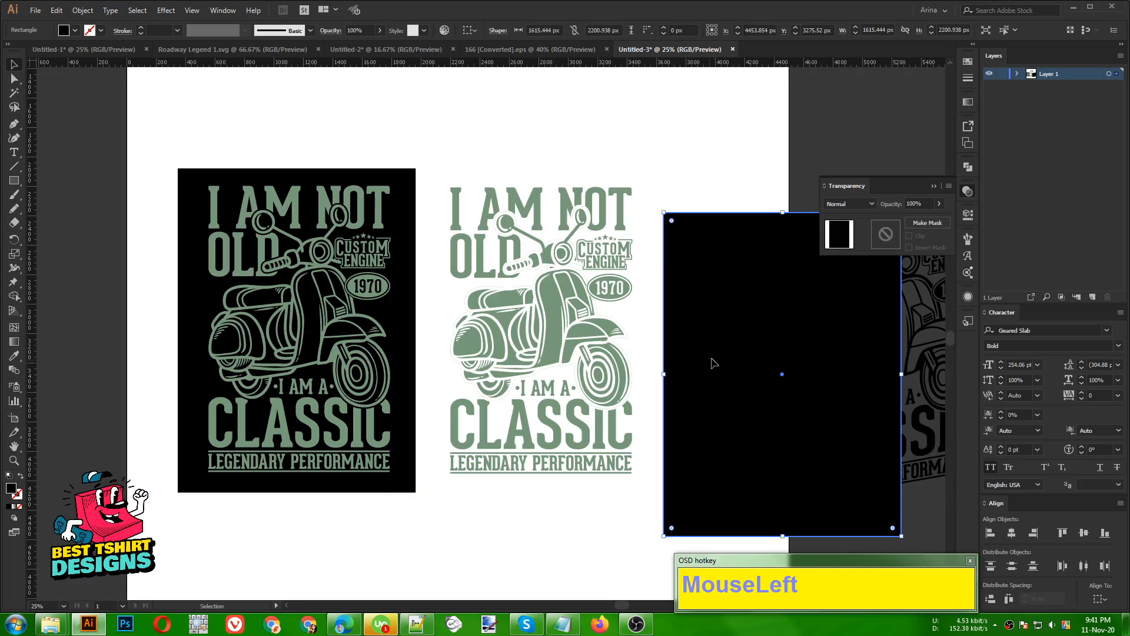
drag(714, 363, 761, 352)
click(674, 300)
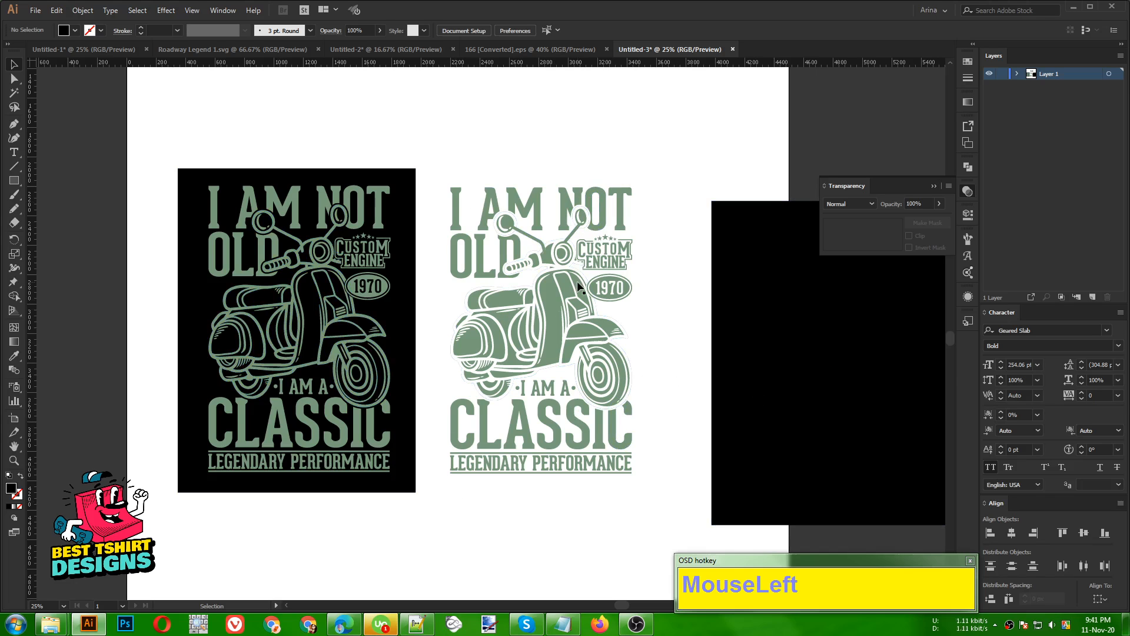
Move the black background rectangle back behind the masked scooter design, just beside the outlined version's background, and deselect it
drag(430, 169, 684, 489)
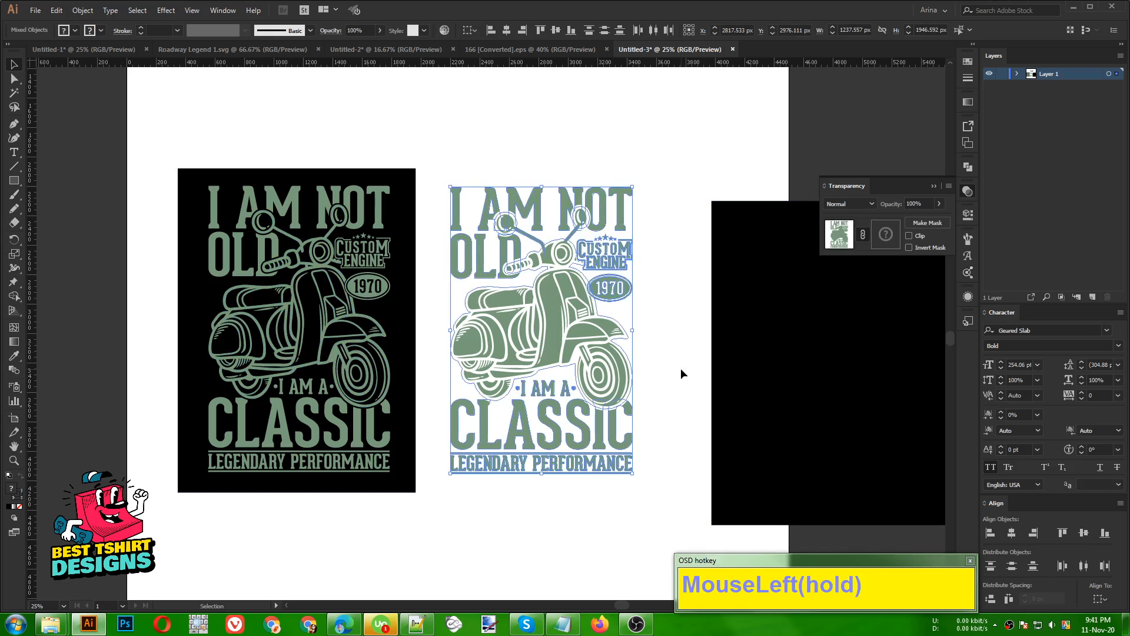
drag(724, 414, 439, 377)
click(690, 403)
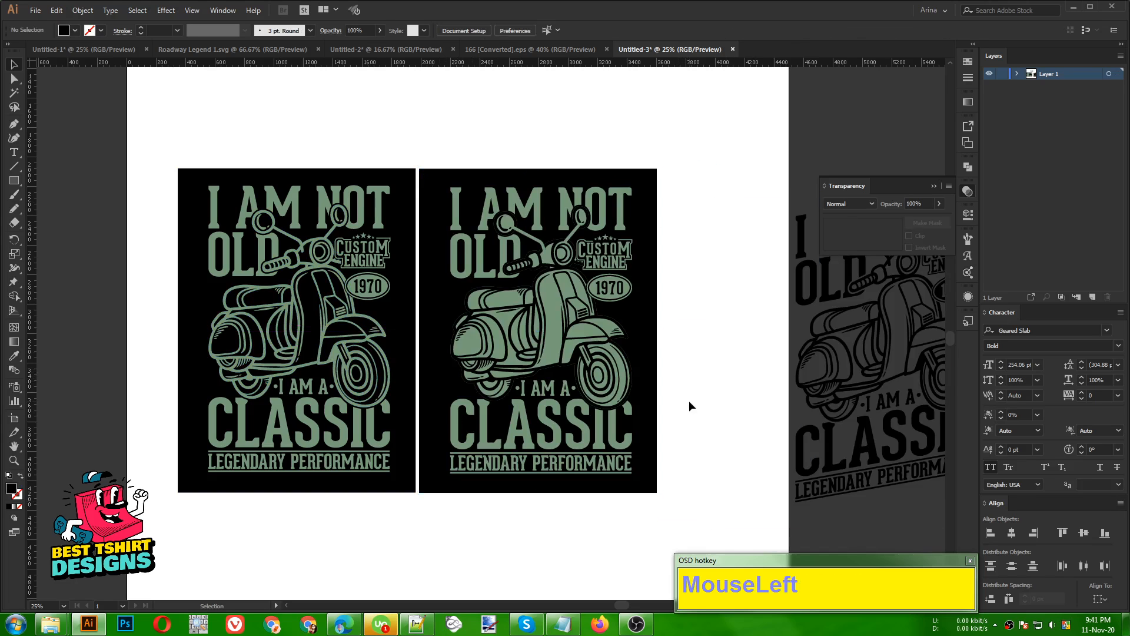
Put away the transparency settings and compare the outlined and solid green scooter versions side by side up close
alt+scroll(387, 311, up, 1)
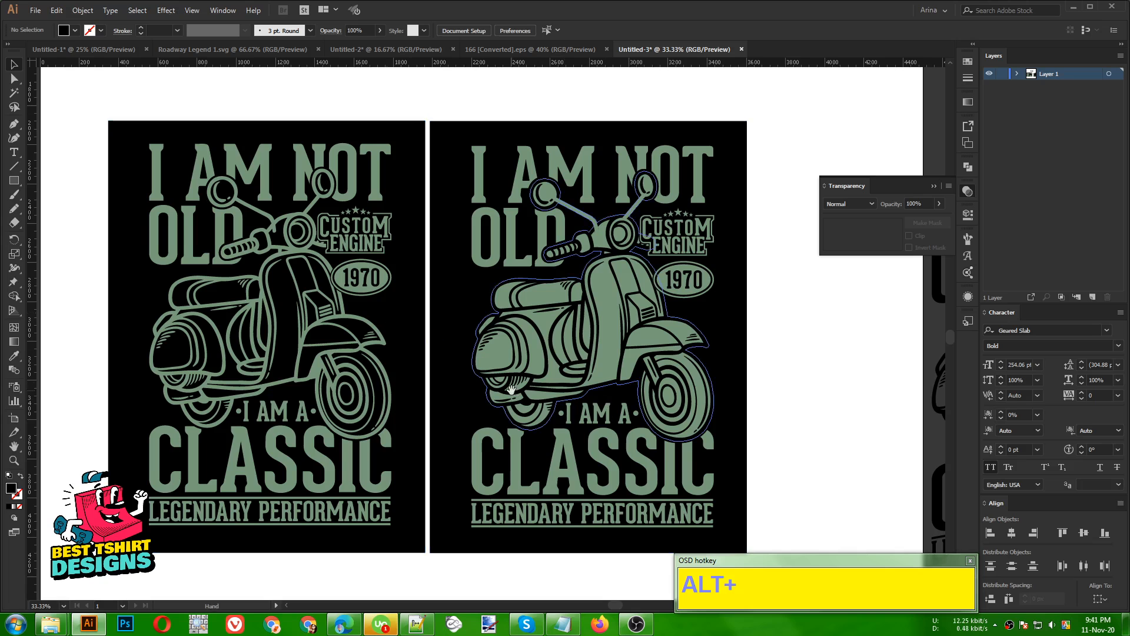
drag(673, 306, 728, 299)
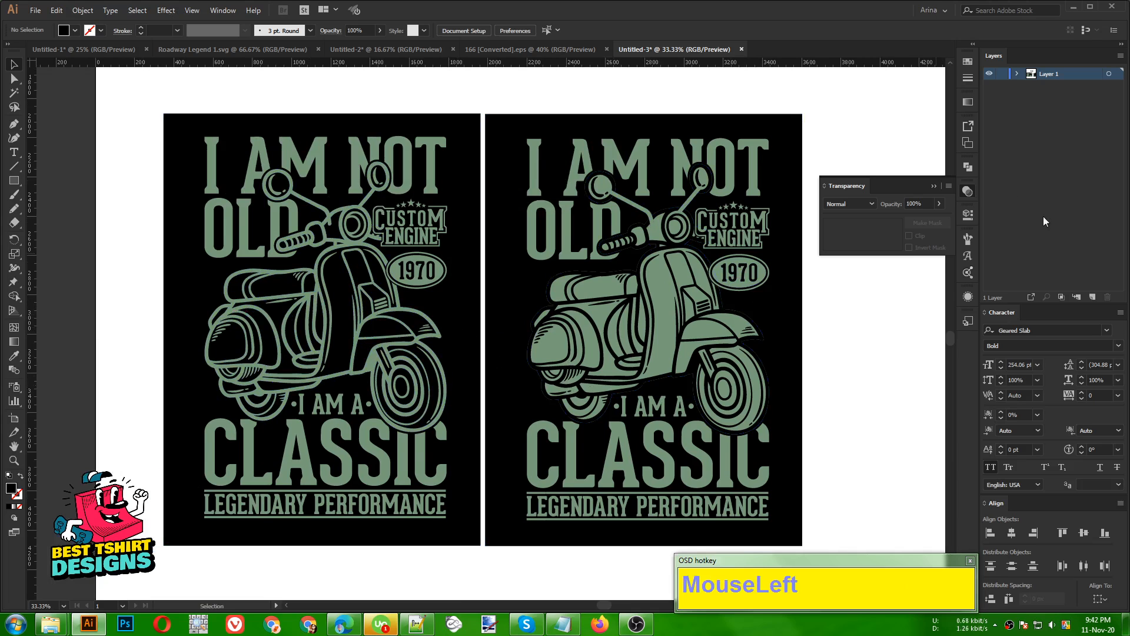
click(965, 191)
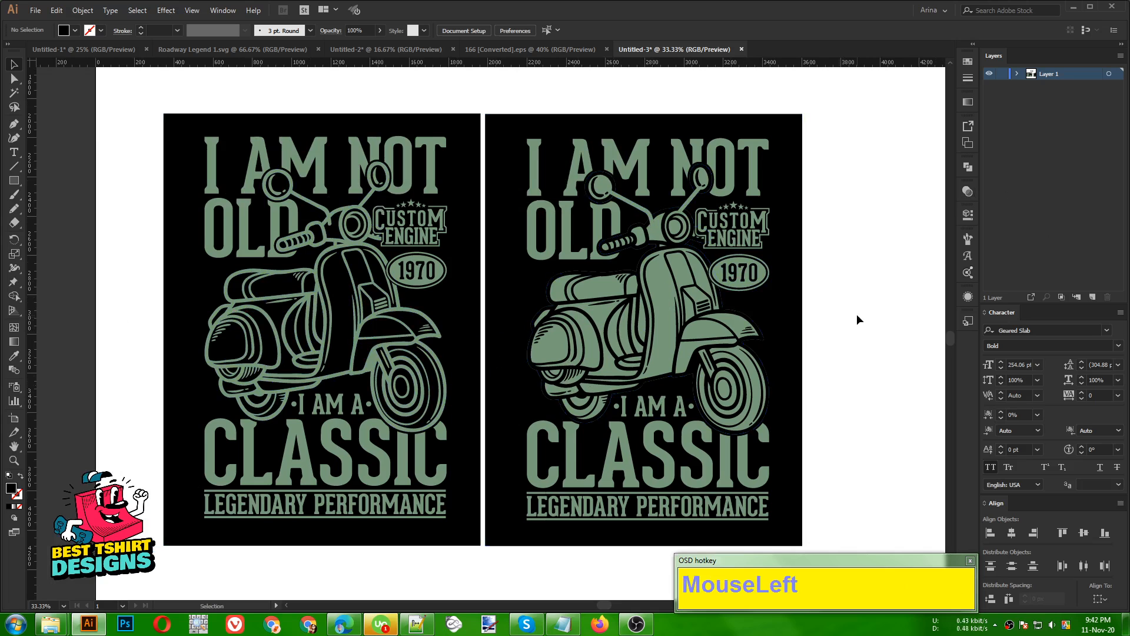
click(14, 460)
drag(177, 127, 789, 538)
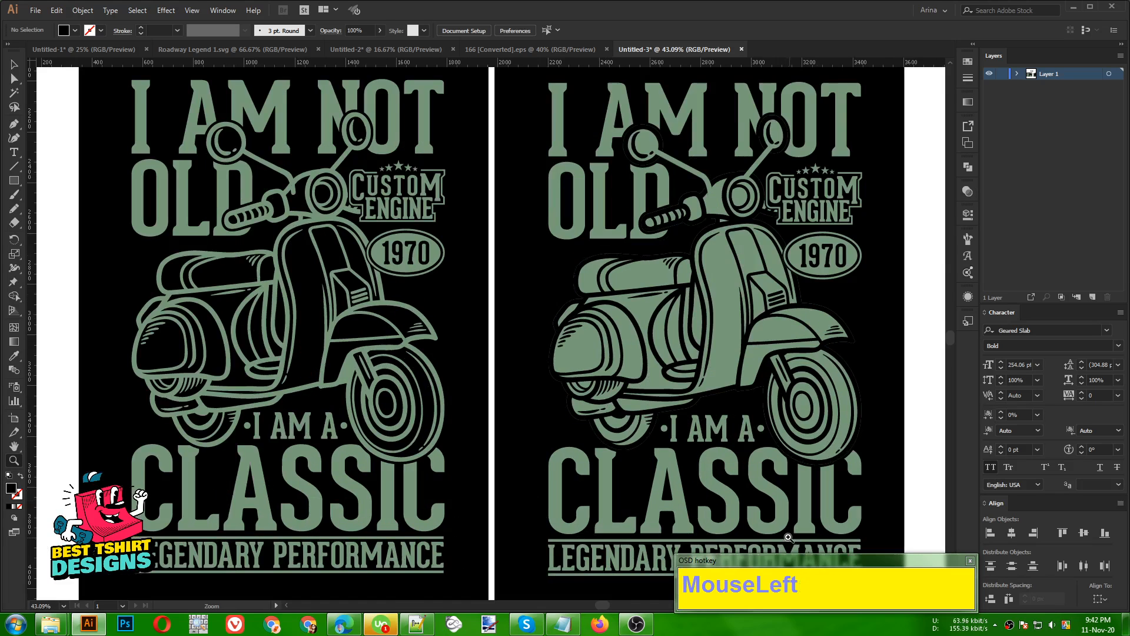
drag(570, 446, 564, 450)
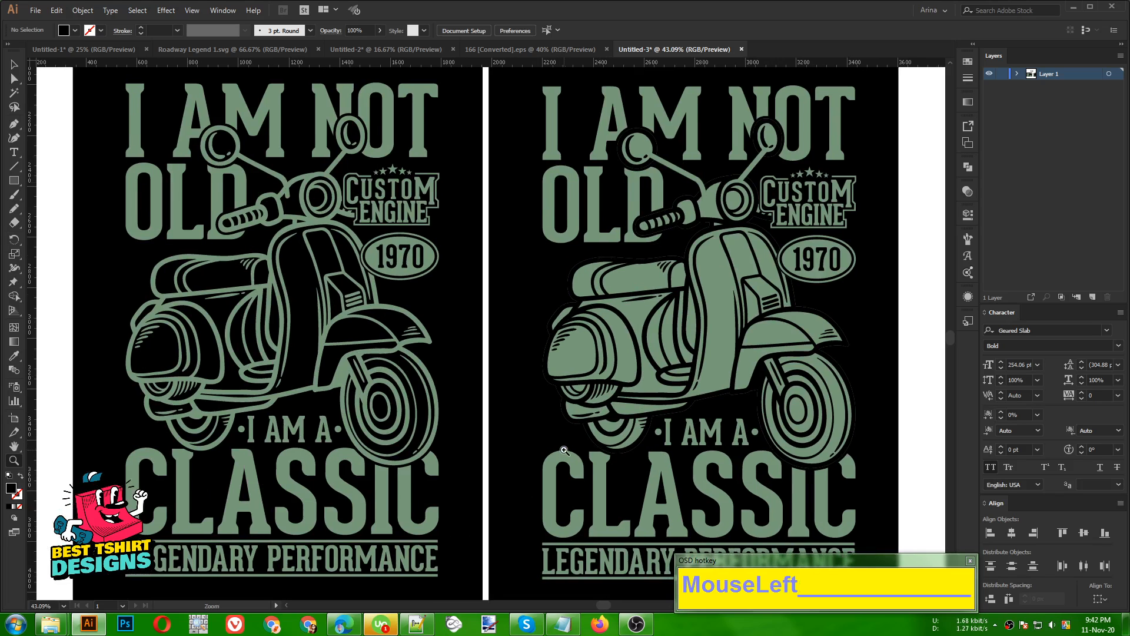
key(v)
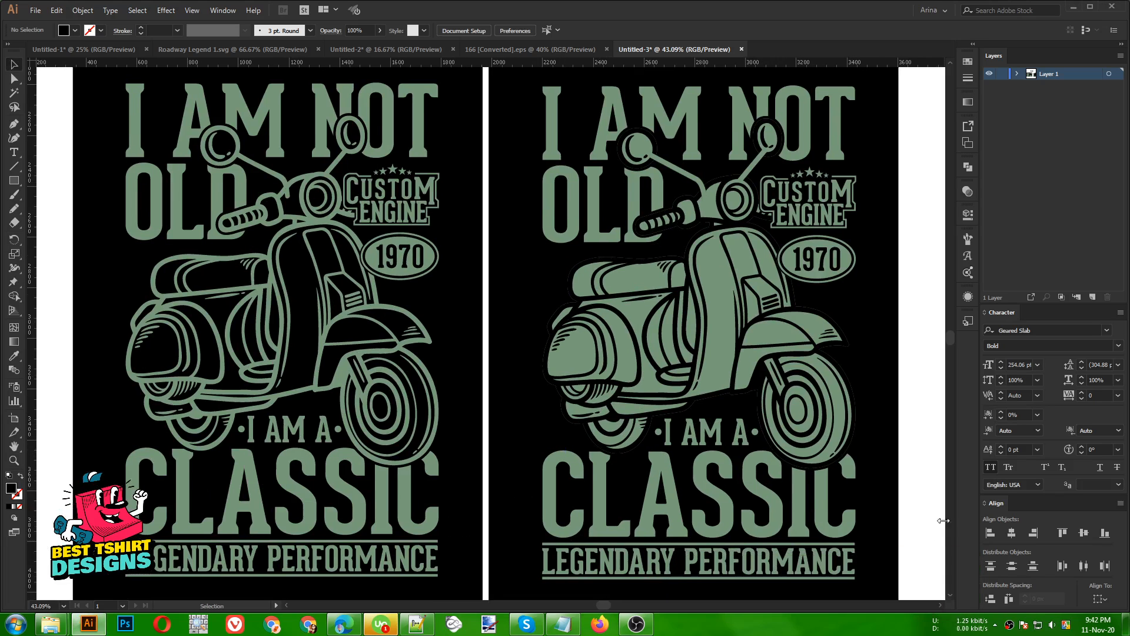